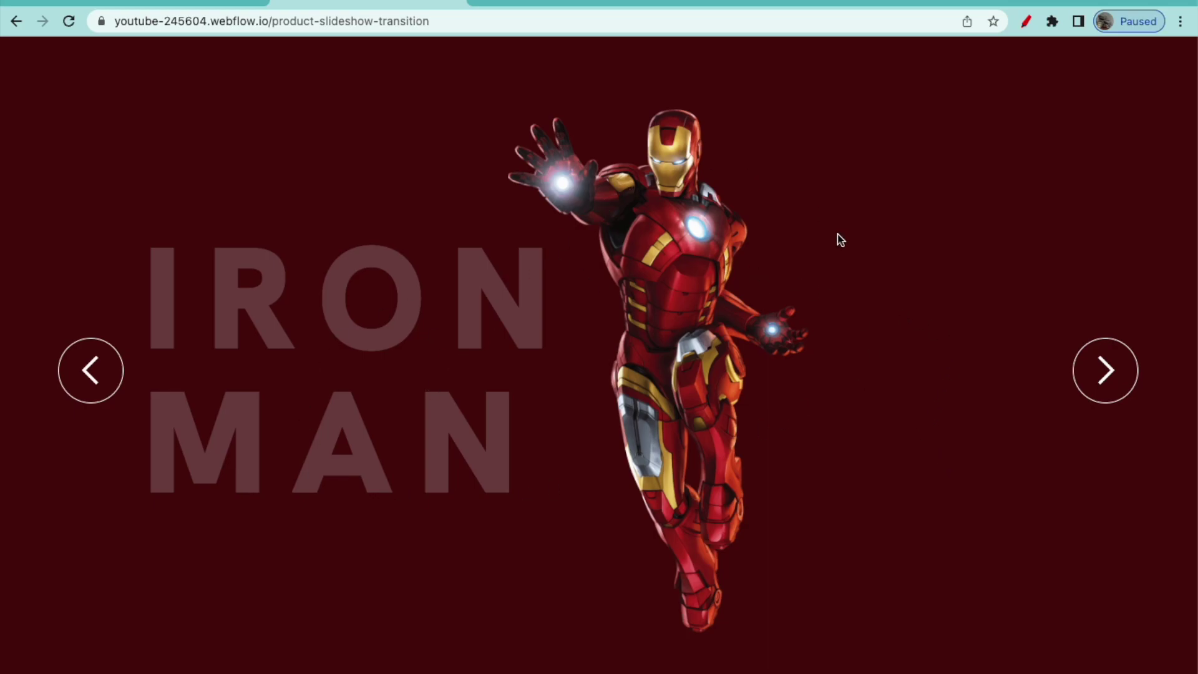
Step: Preview the published Iron Man / Captain America slideshow, then return to the Webflow designer
click(1093, 373)
click(1099, 373)
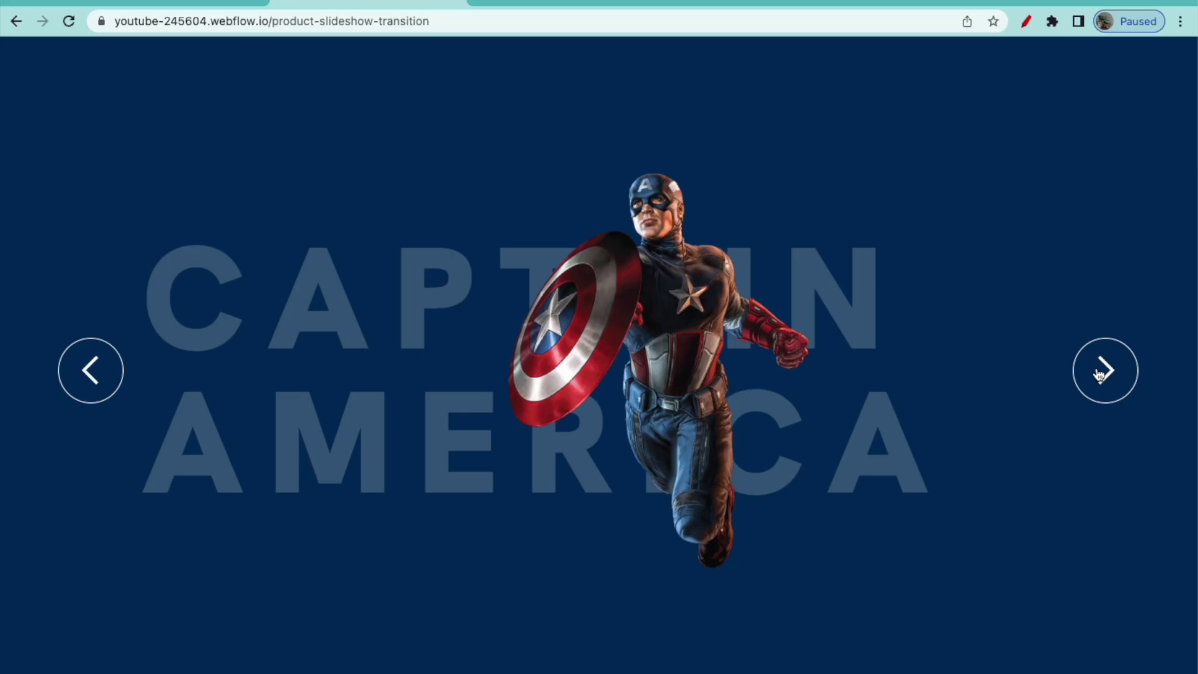
click(91, 373)
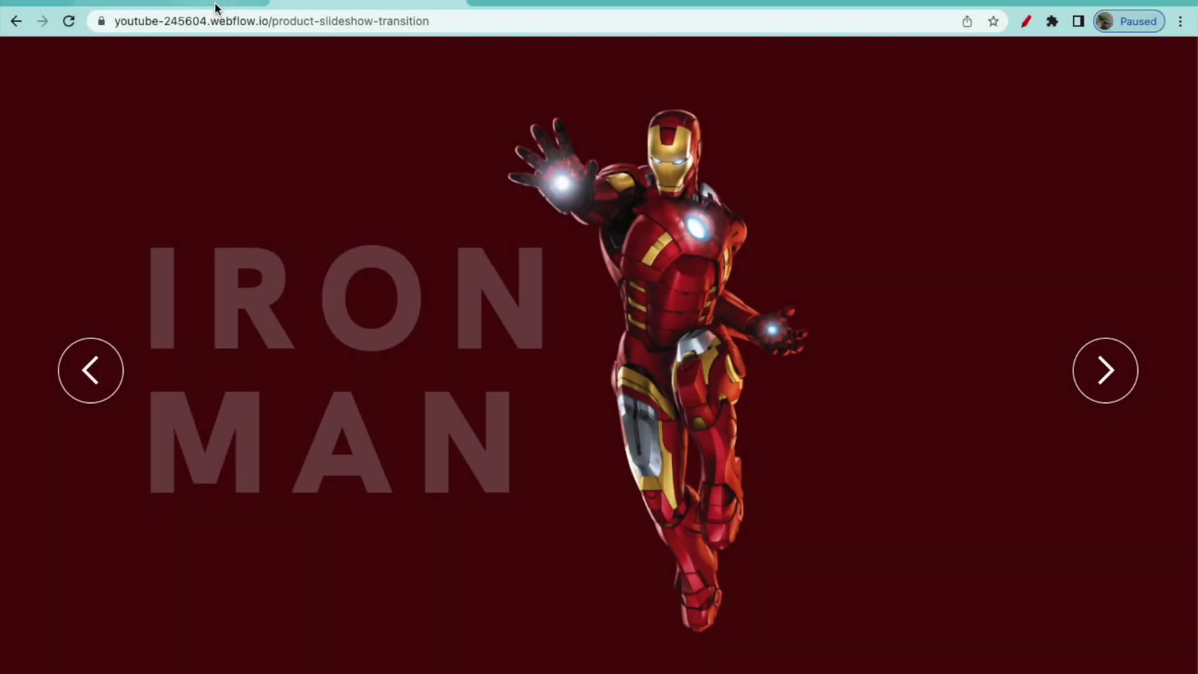
click(213, 5)
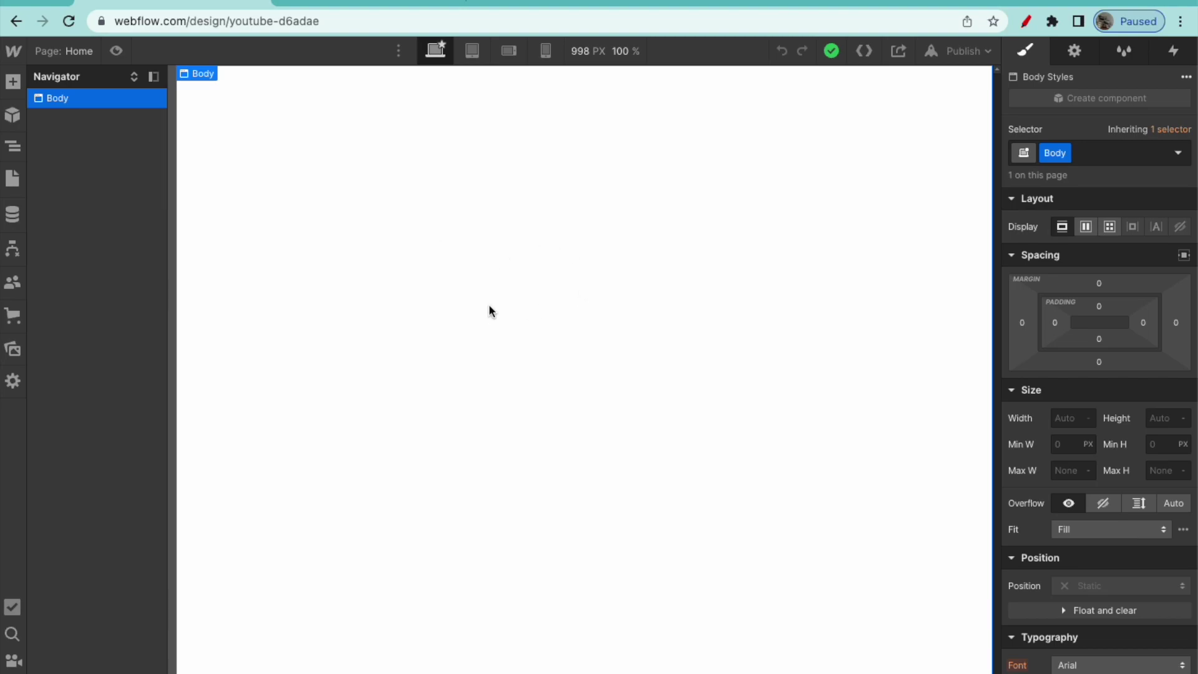
click(12, 349)
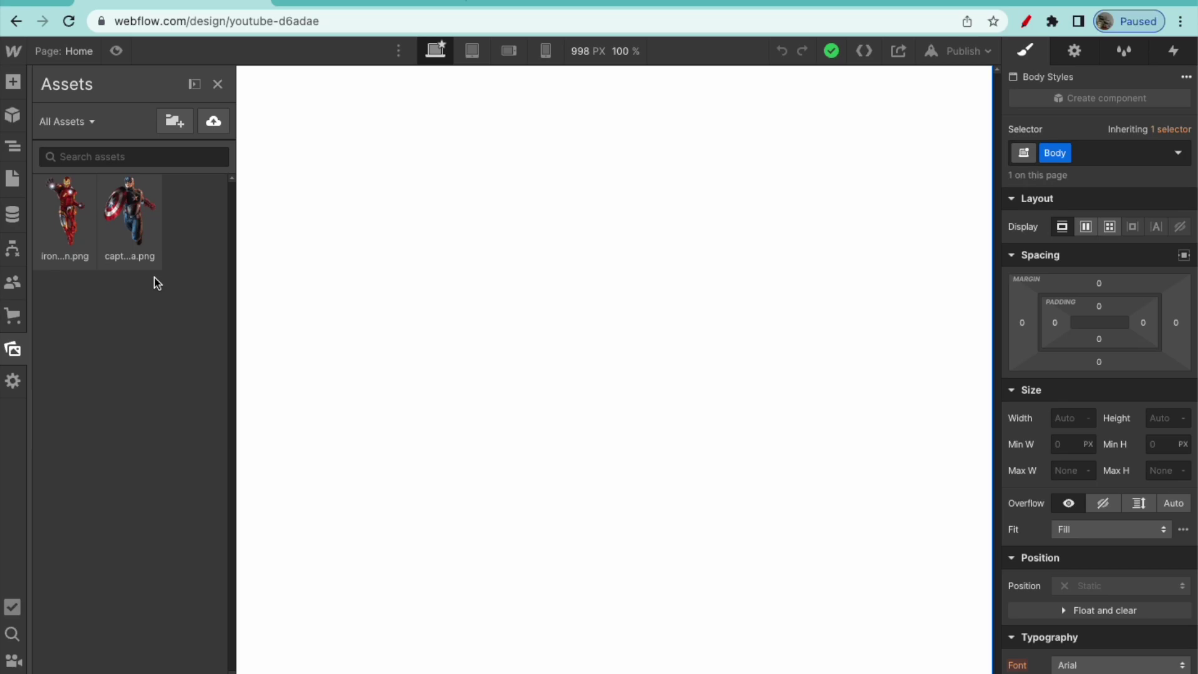
key(z)
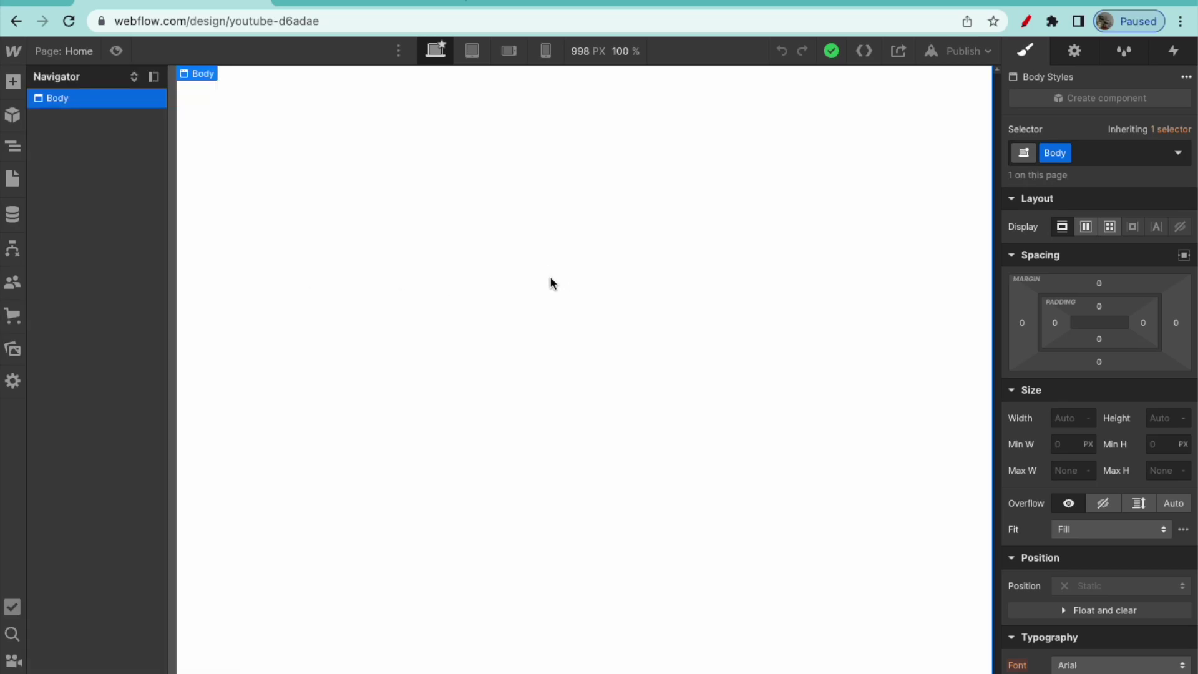
Step: Add a Slider to the Body sized 100% wide by 100vh tall
click(19, 83)
scroll(98, 343, down, 5)
scroll(98, 343, down, 7)
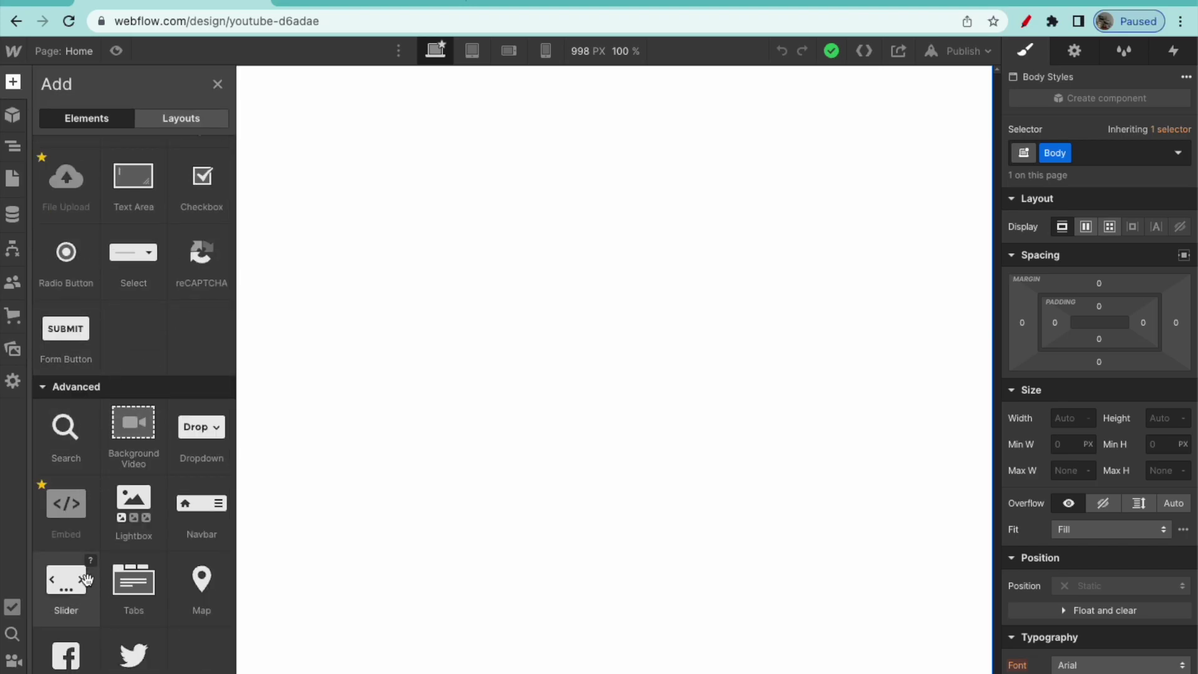
drag(78, 584, 520, 409)
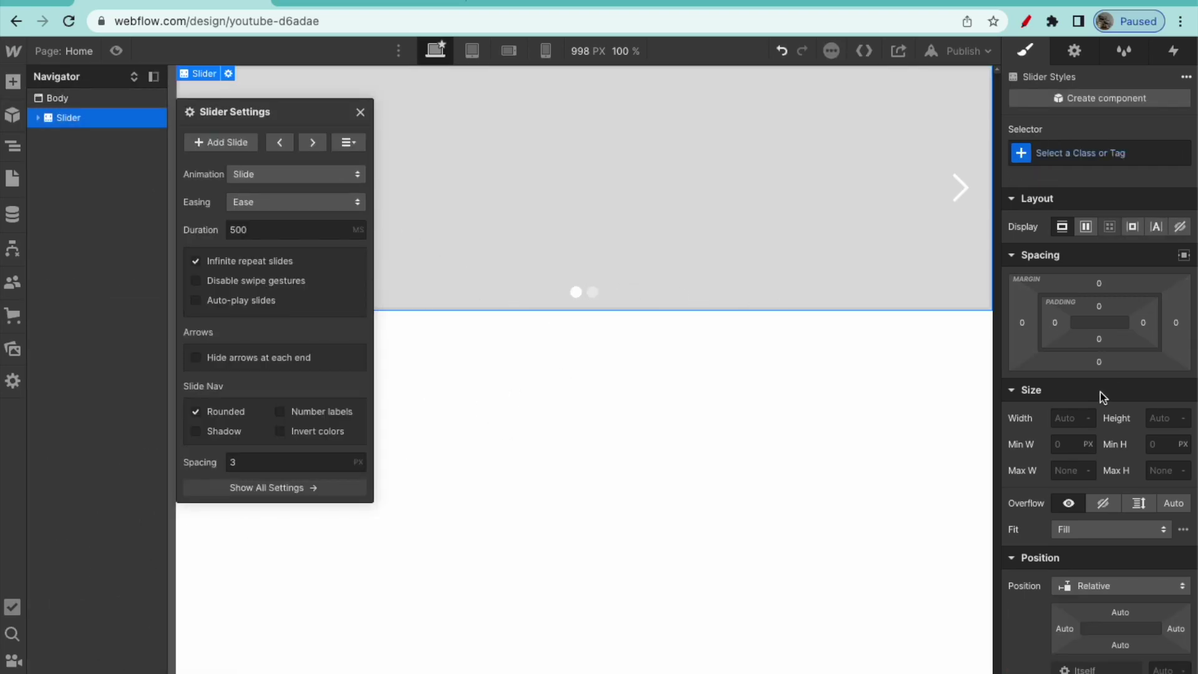
click(1074, 414)
text(100%)
key(Tab)
text(100)
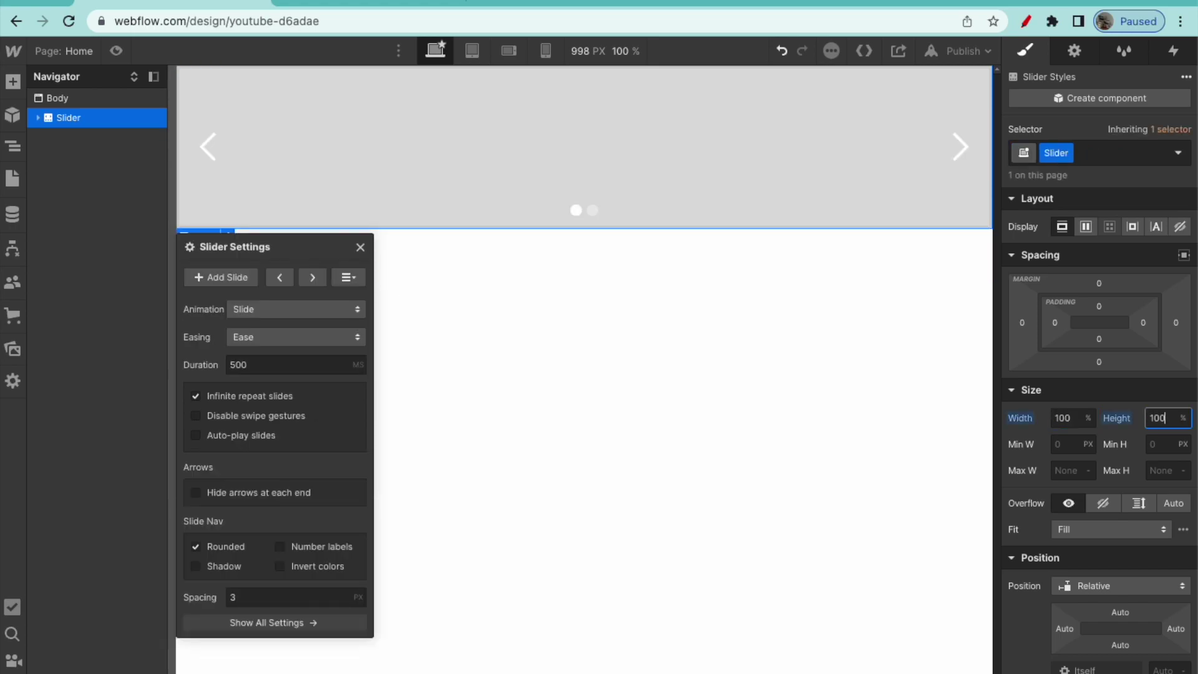
text(vh)
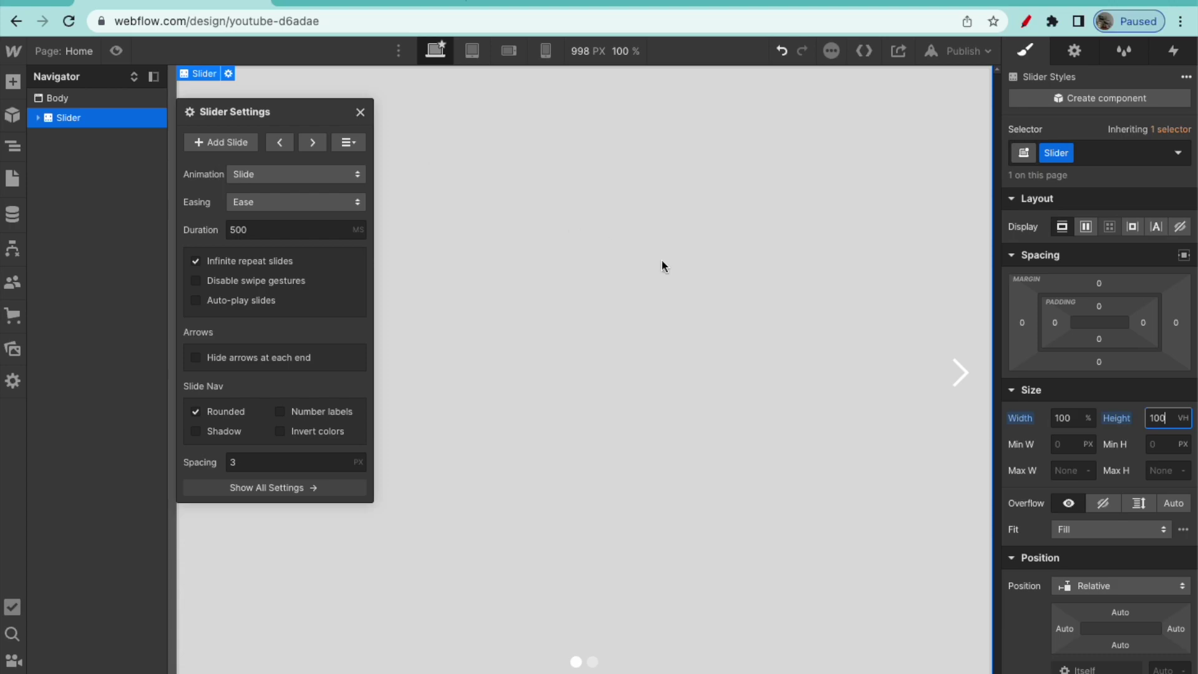
Step: Make the slider's background colour transparent
scroll(1137, 439, down, 10)
scroll(1137, 438, up, 2)
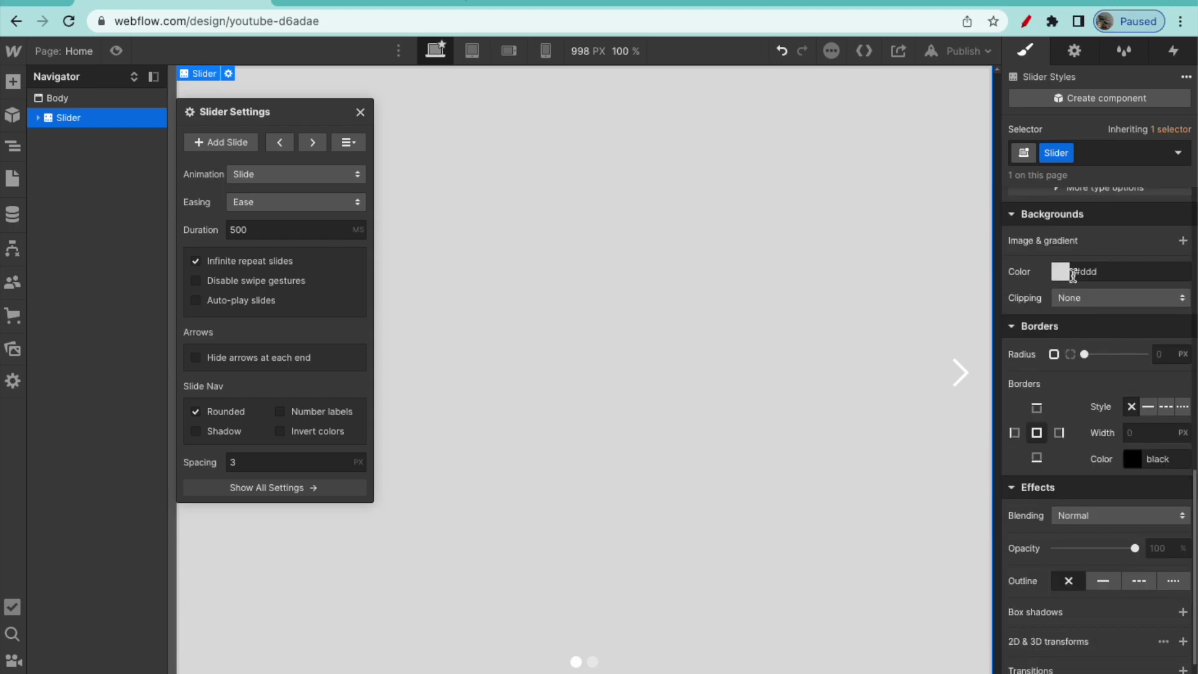
click(1060, 272)
drag(1075, 401, 1010, 290)
click(1017, 525)
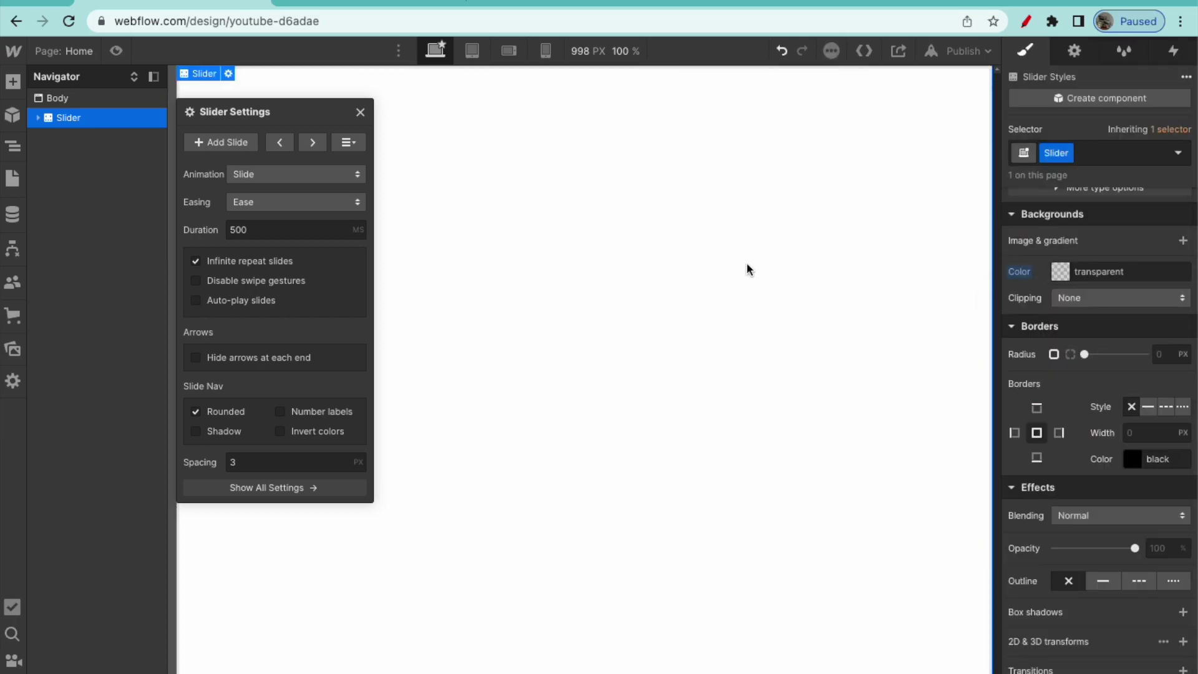
click(749, 270)
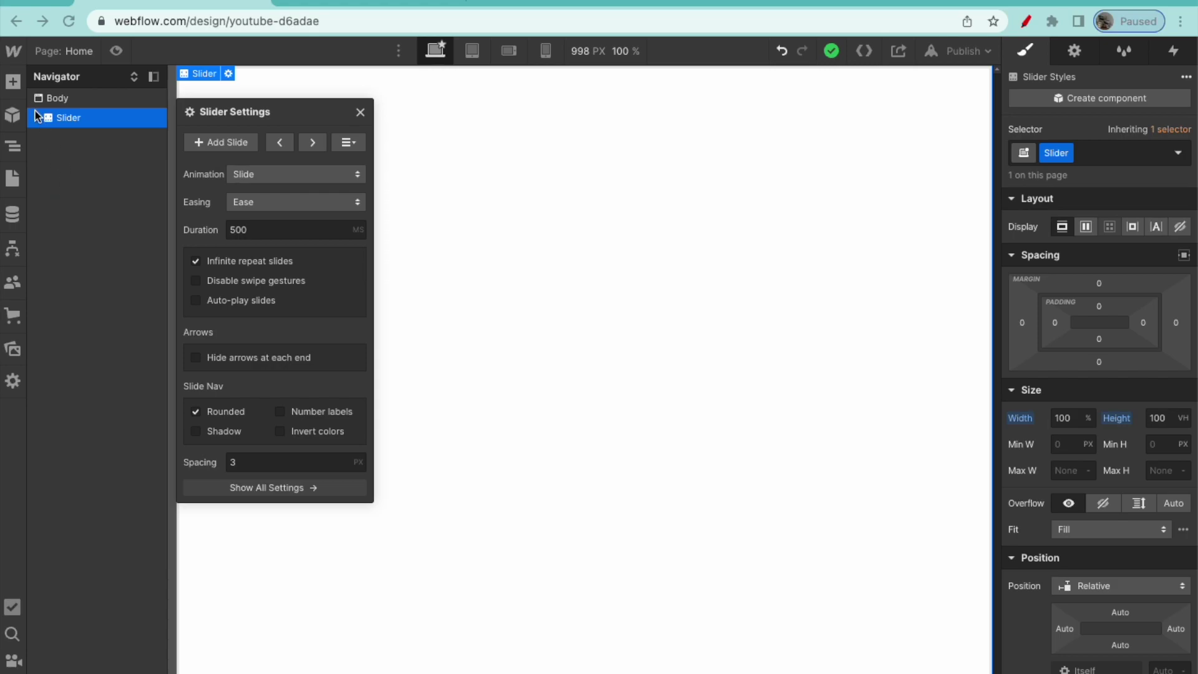
Step: Add a Div Block inside Slide 1 with the class slide-content-wrapper
click(38, 119)
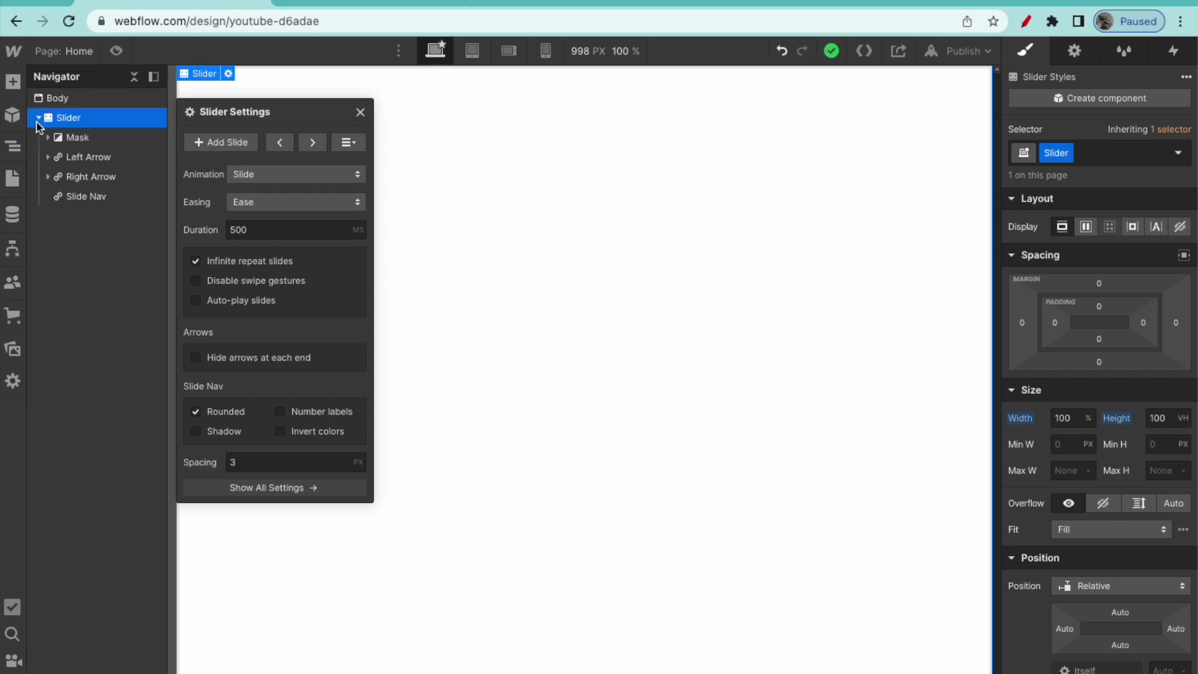
click(48, 137)
click(82, 156)
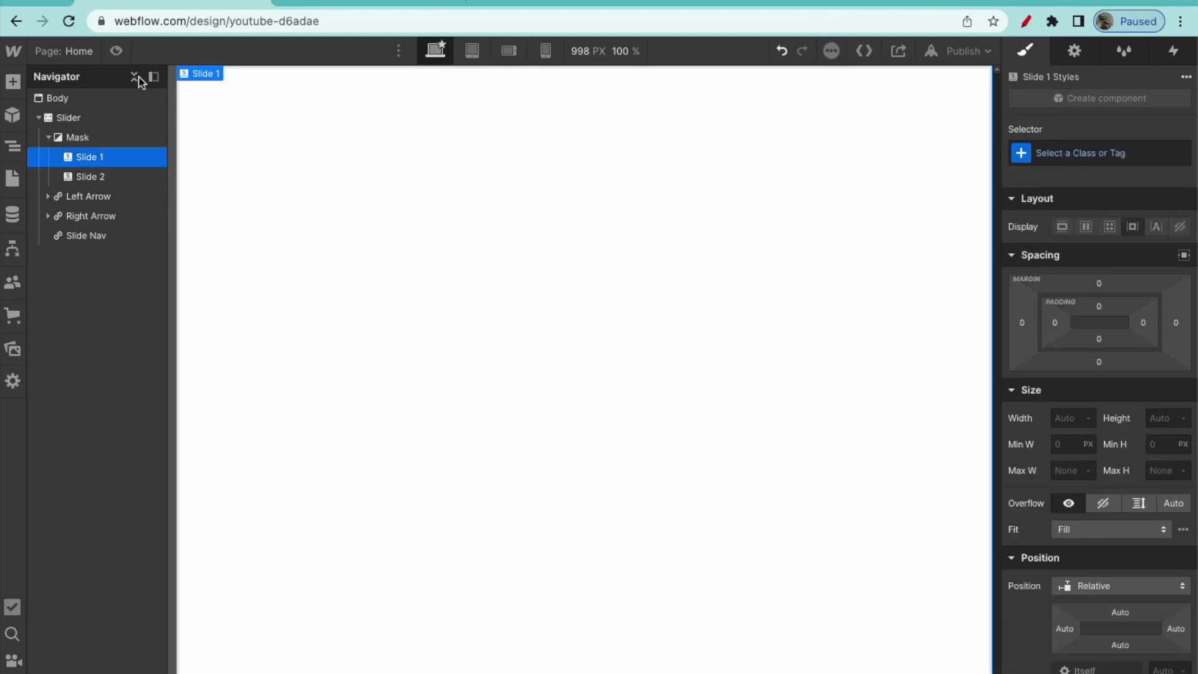
click(13, 81)
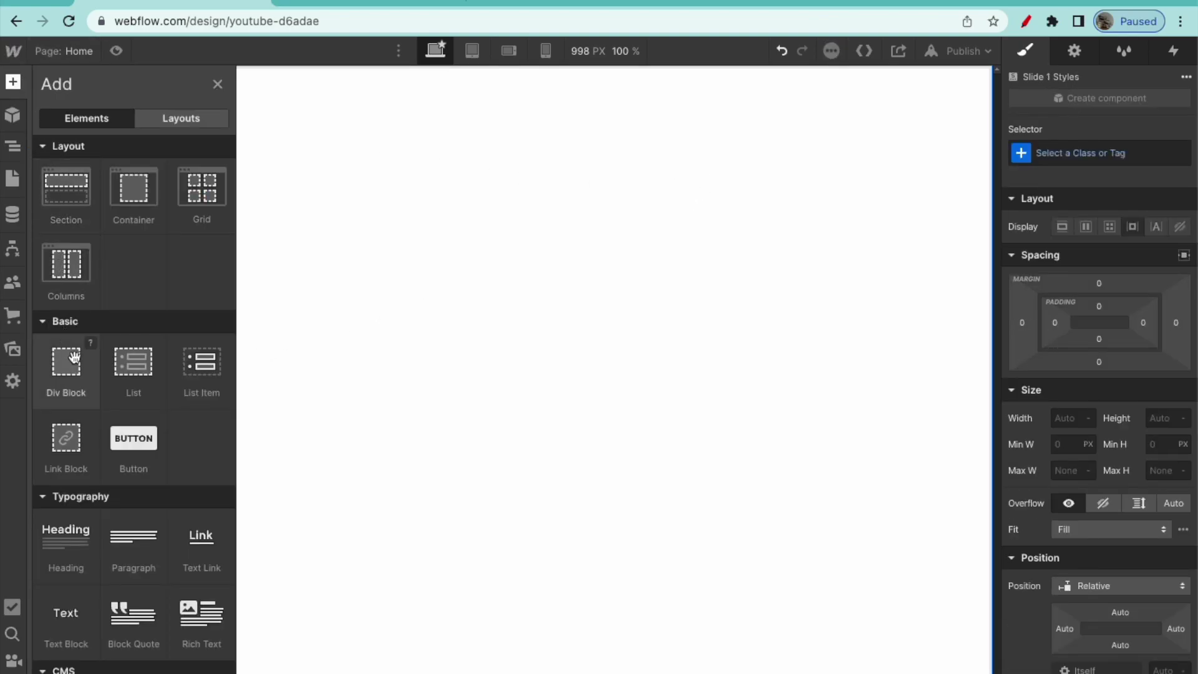
drag(67, 362, 682, 231)
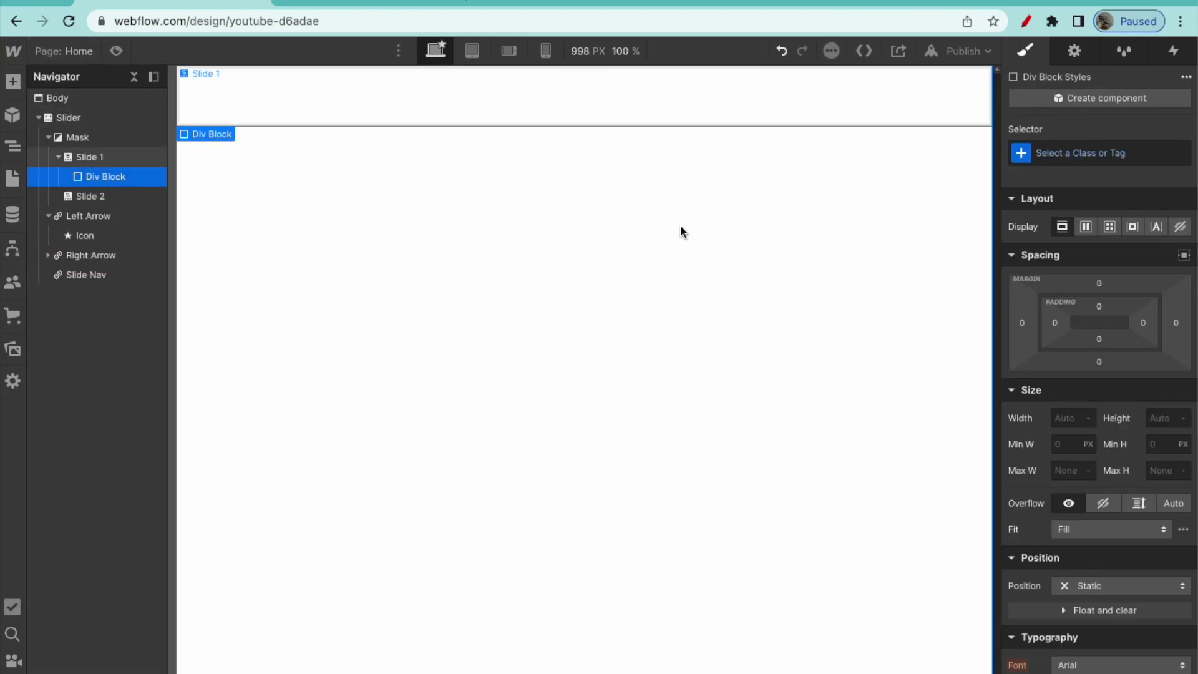
click(1084, 153)
text(slide)
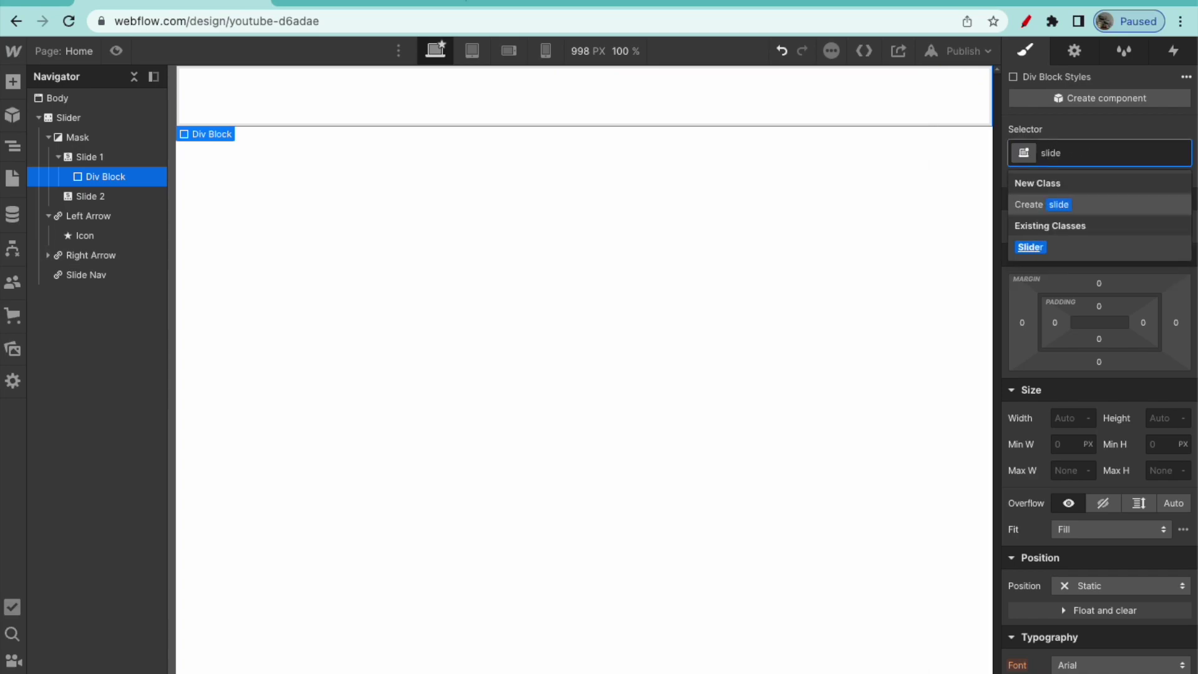
text(-content-wra)
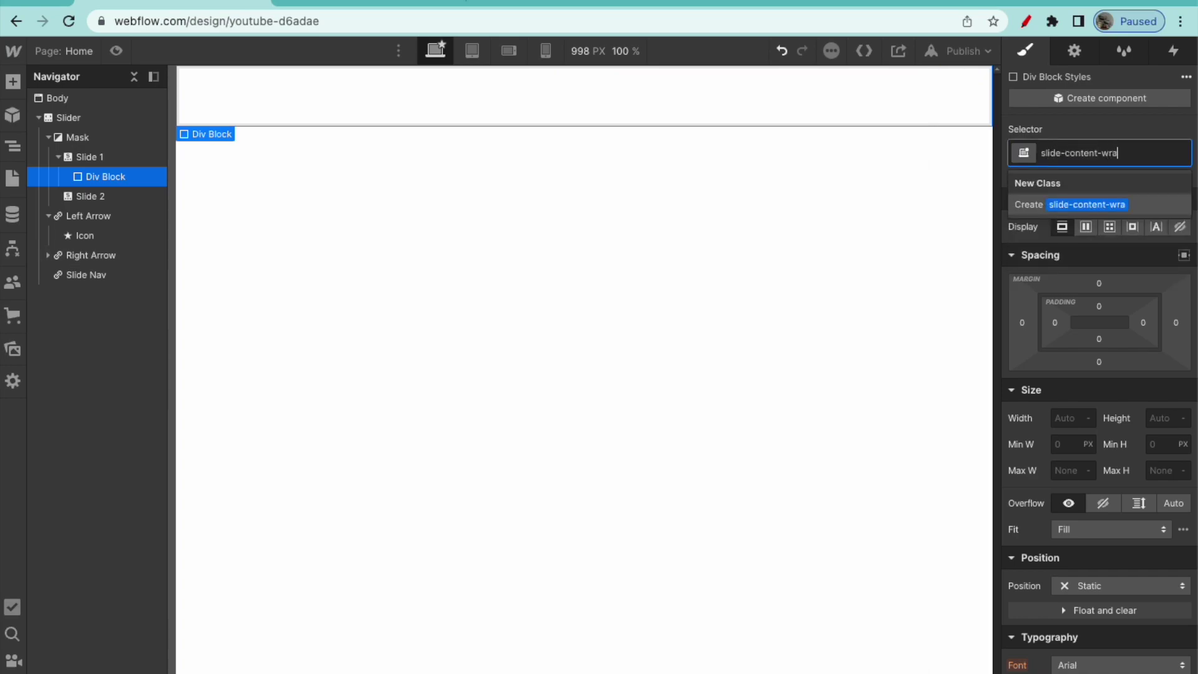
text(pper)
key(Return)
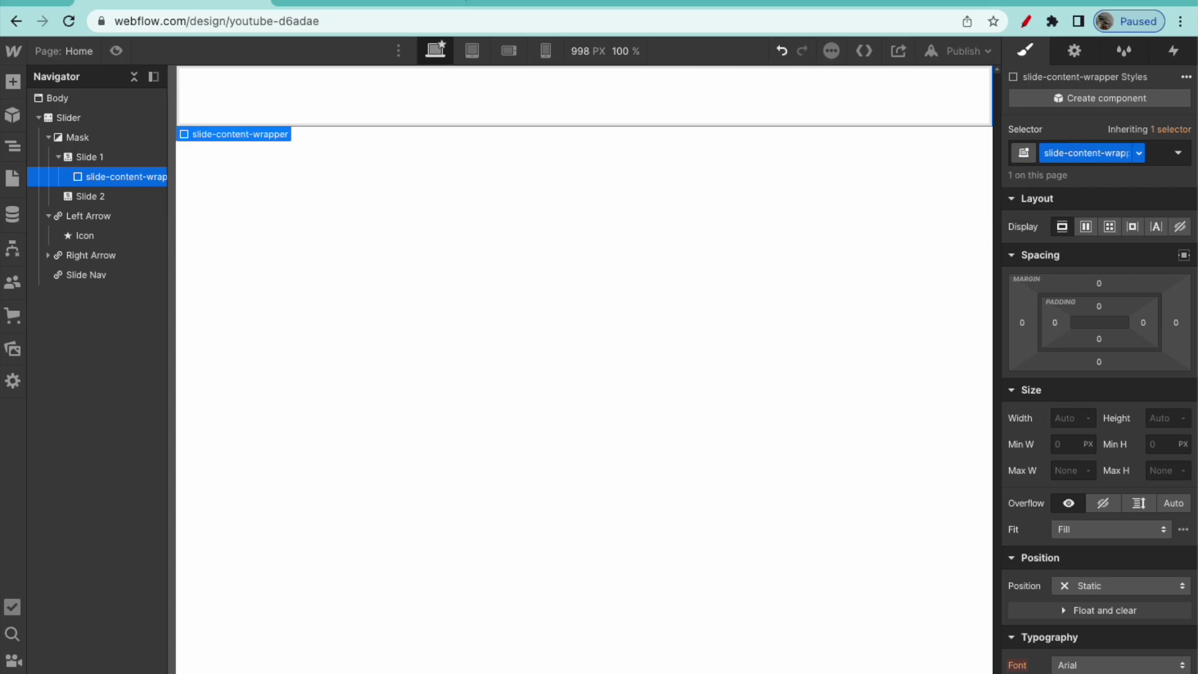
Step: Size the wrapper to 100% width and 100% height and make it flex
click(1085, 419)
text(100%)
key(Tab)
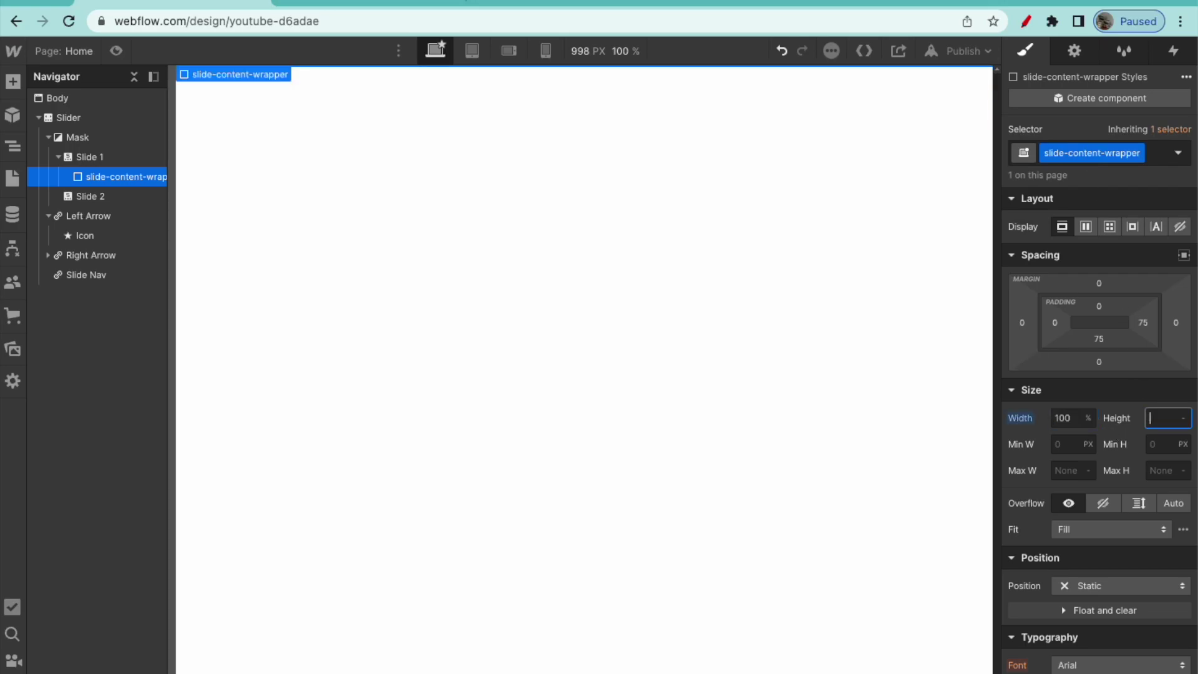
text(100%)
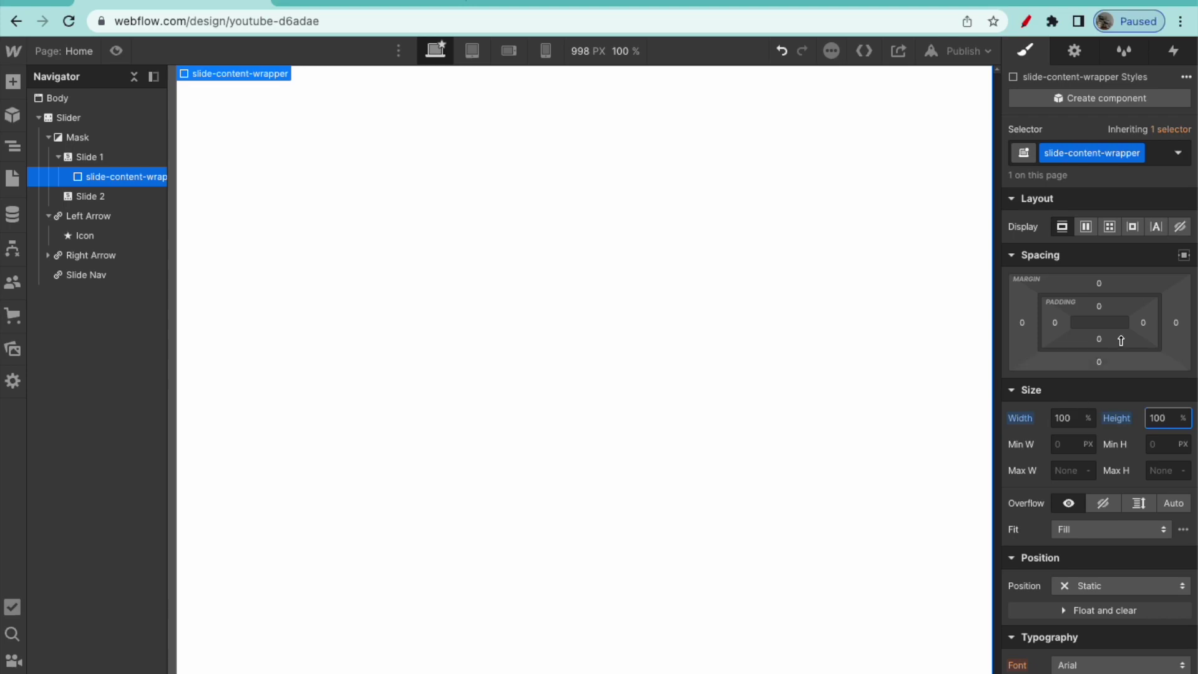
click(1076, 228)
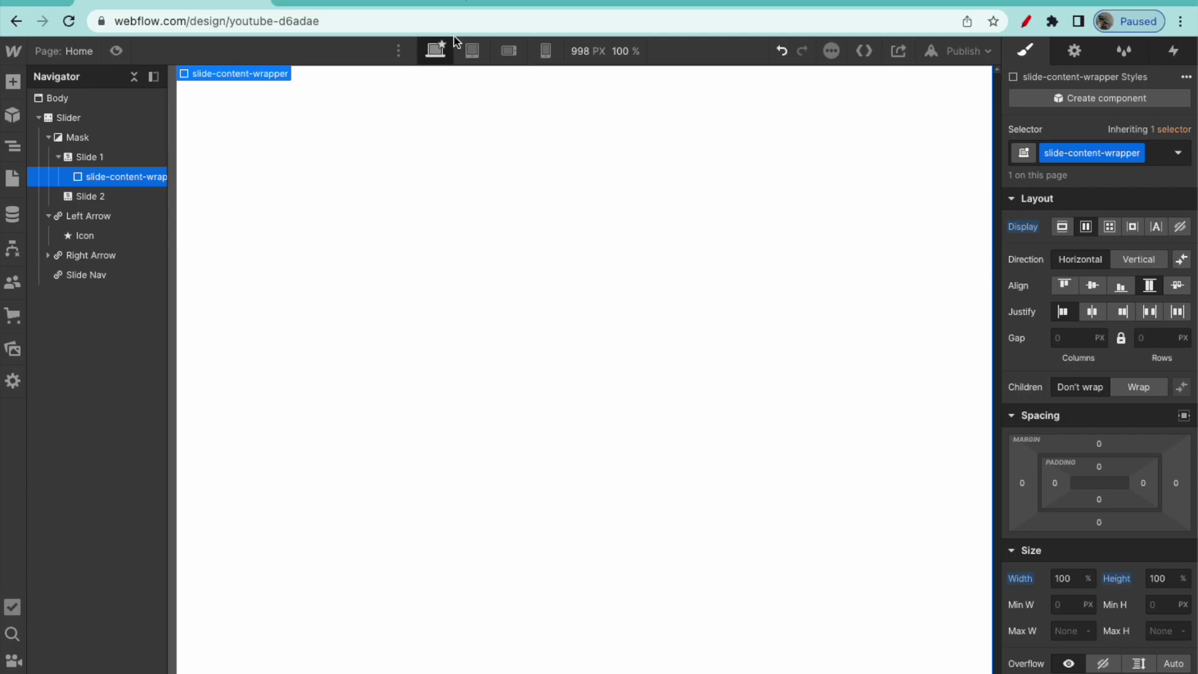
Step: Check the published slideshow, then set the wrapper's Align to Center and Justify to Start
click(373, 3)
click(553, 583)
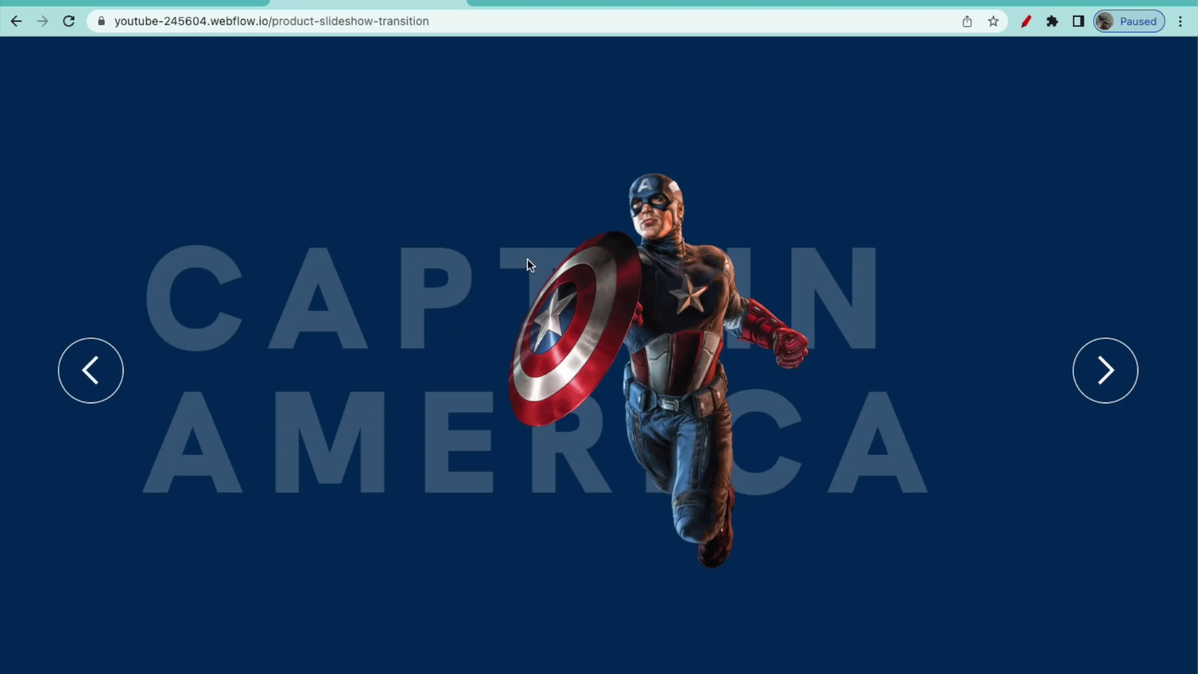
click(235, 4)
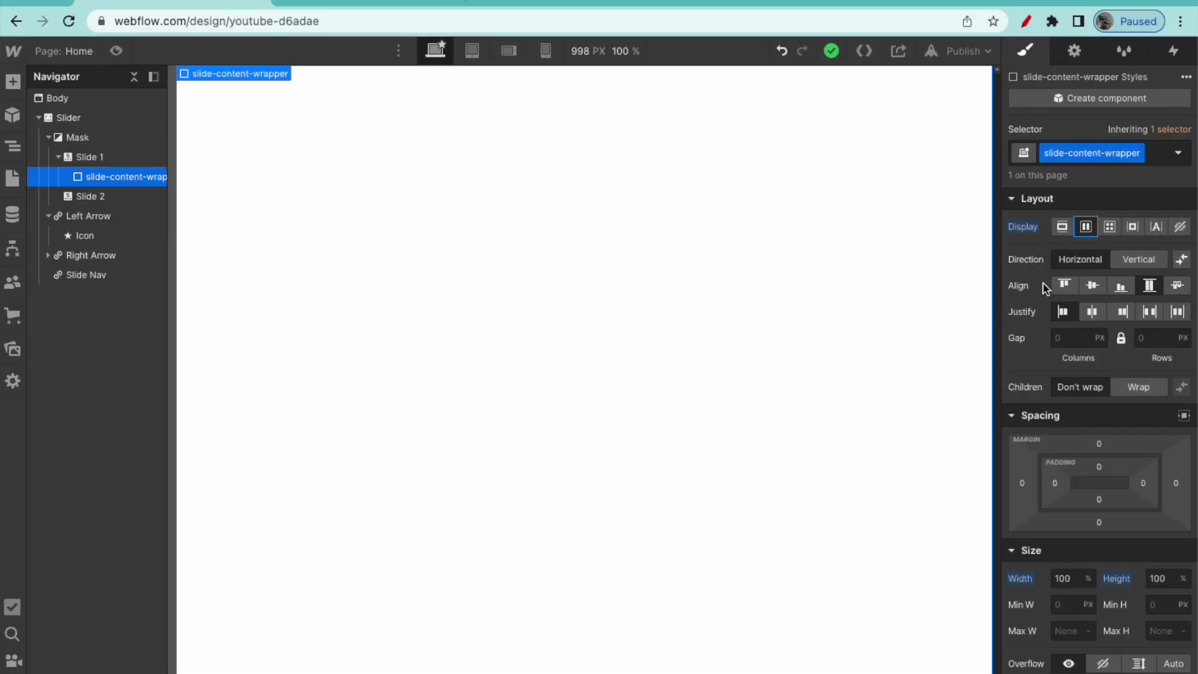
click(1092, 285)
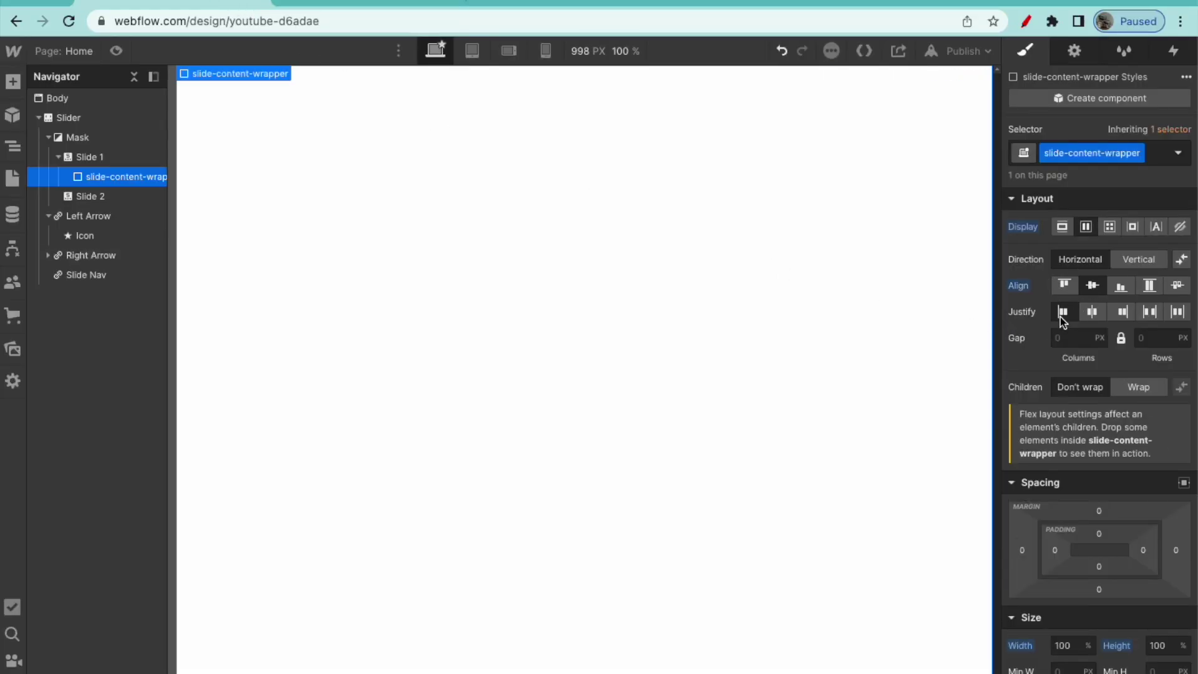
click(1062, 317)
Step: Add an H1 heading inside slide-content-wrapper and select the left arrow's icon
click(12, 81)
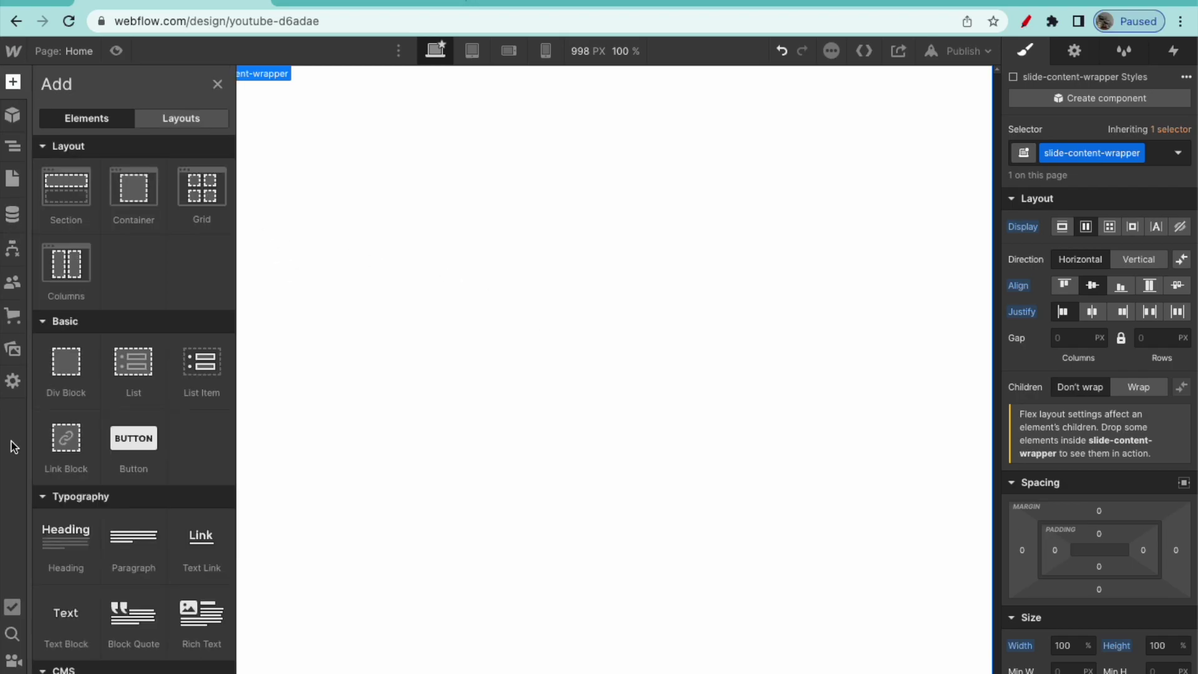
drag(56, 527, 714, 360)
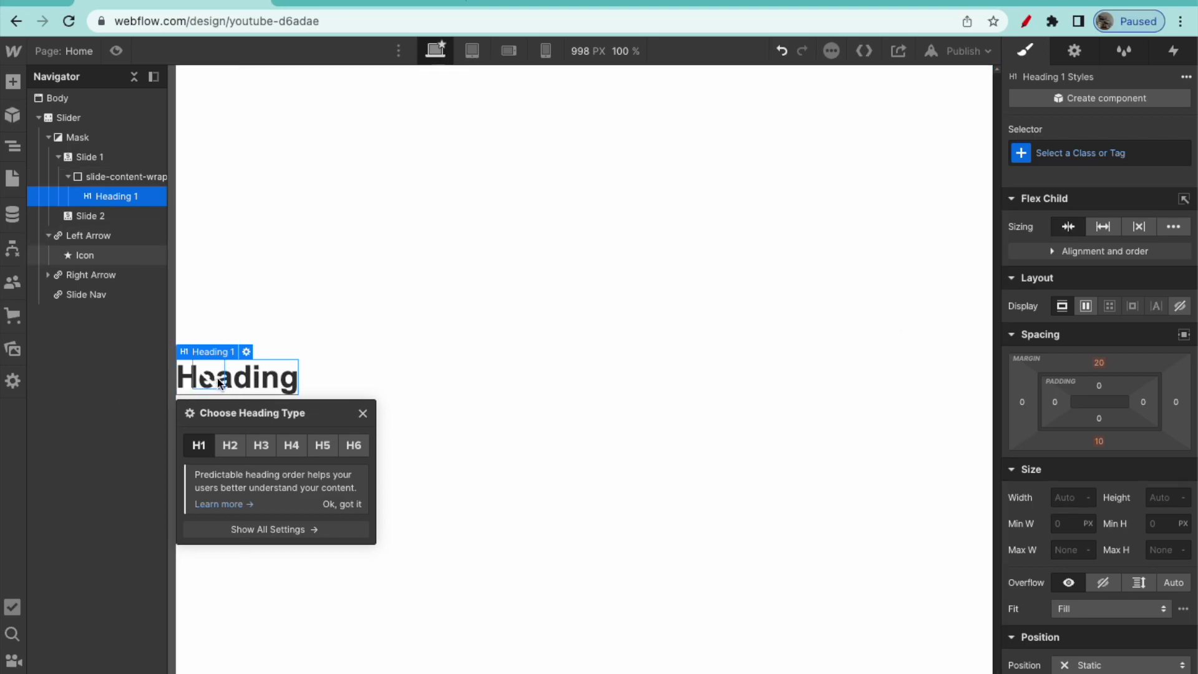
click(219, 315)
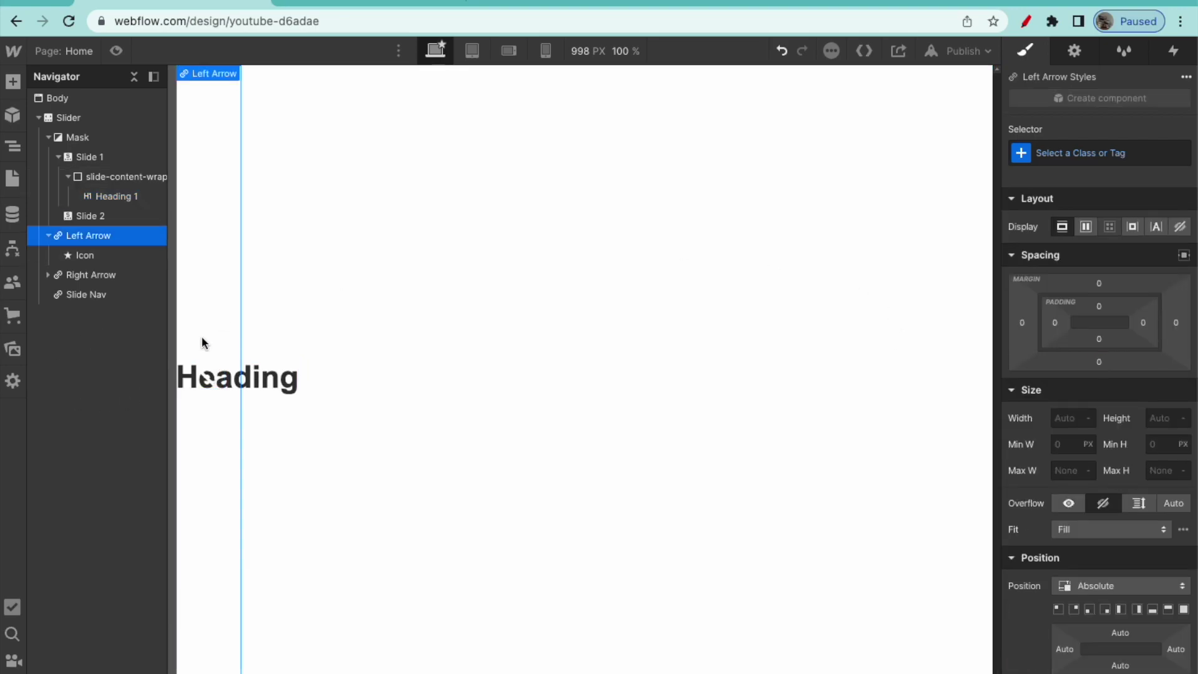
click(204, 385)
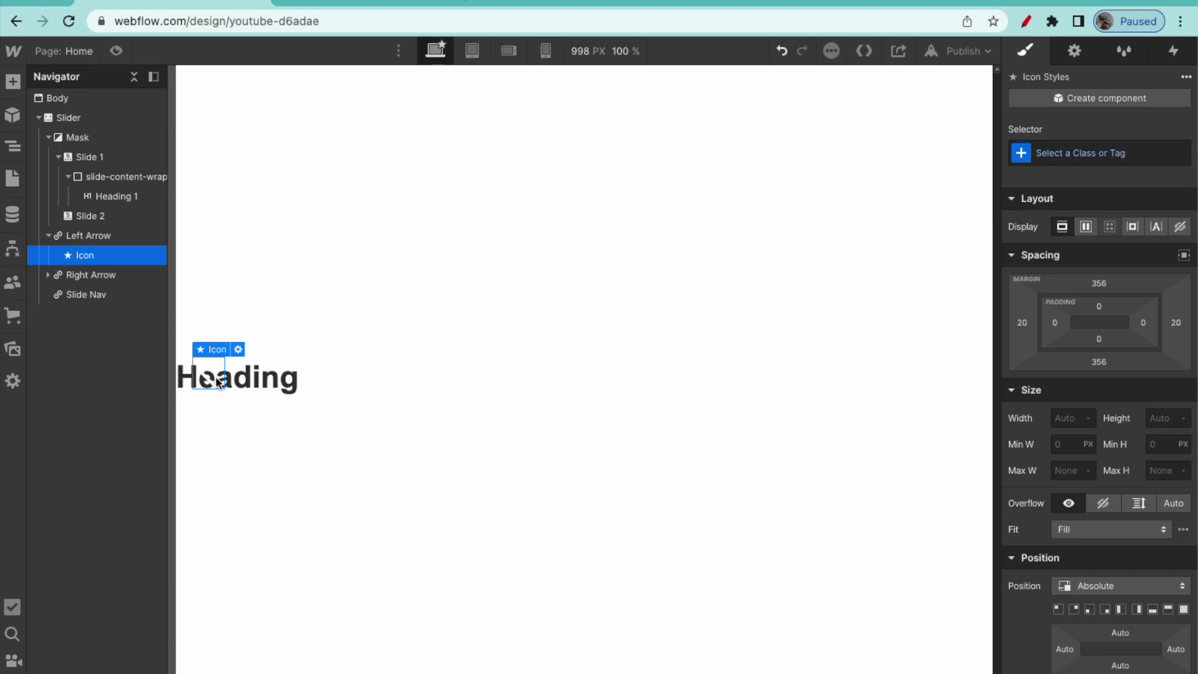
Step: Adjust the arrow icon's text colour hue, then undo the change
scroll(1098, 449, down, 6)
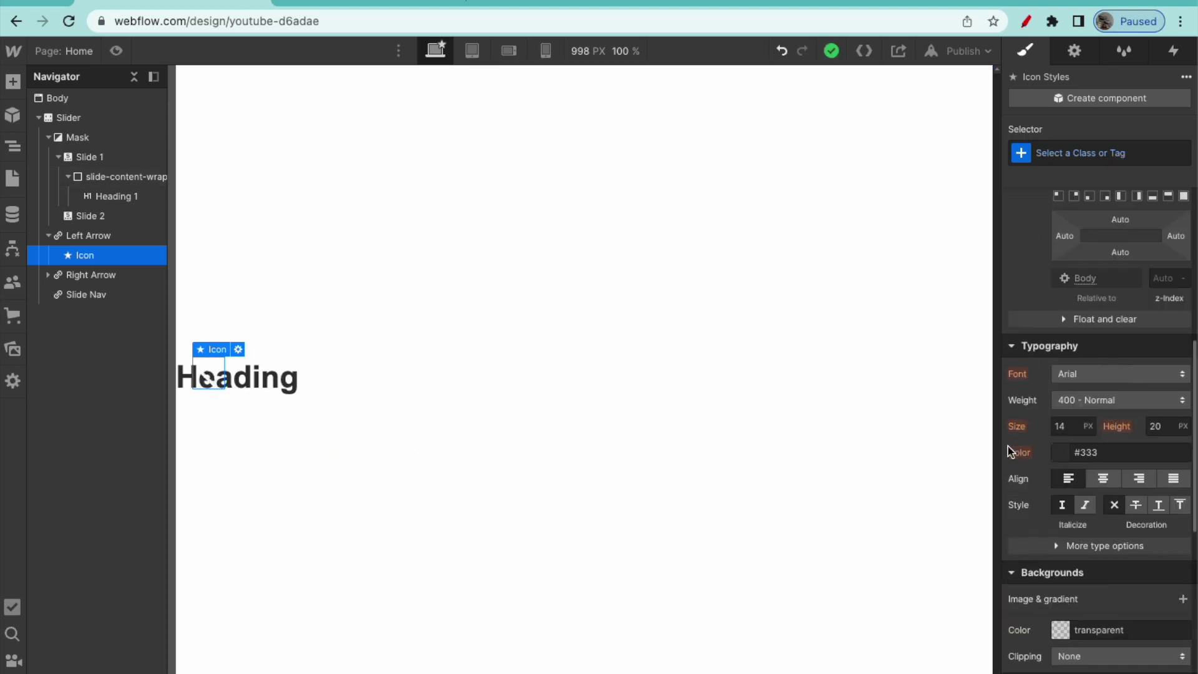
click(1054, 452)
drag(1083, 293, 1121, 293)
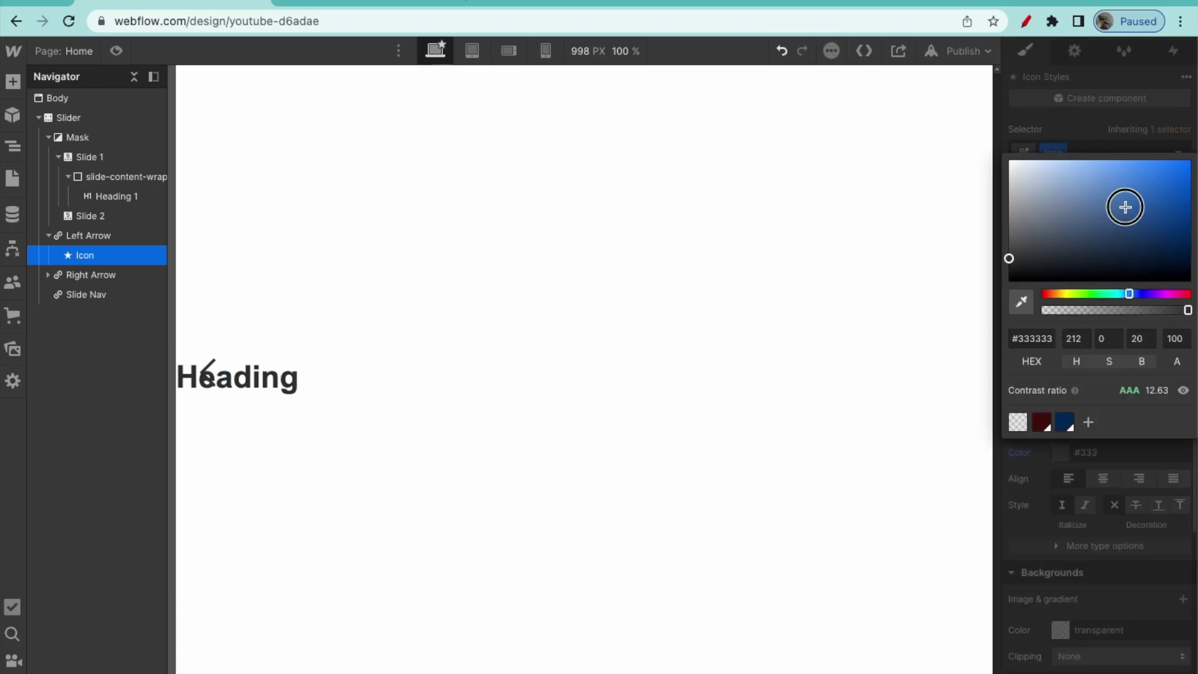
click(830, 237)
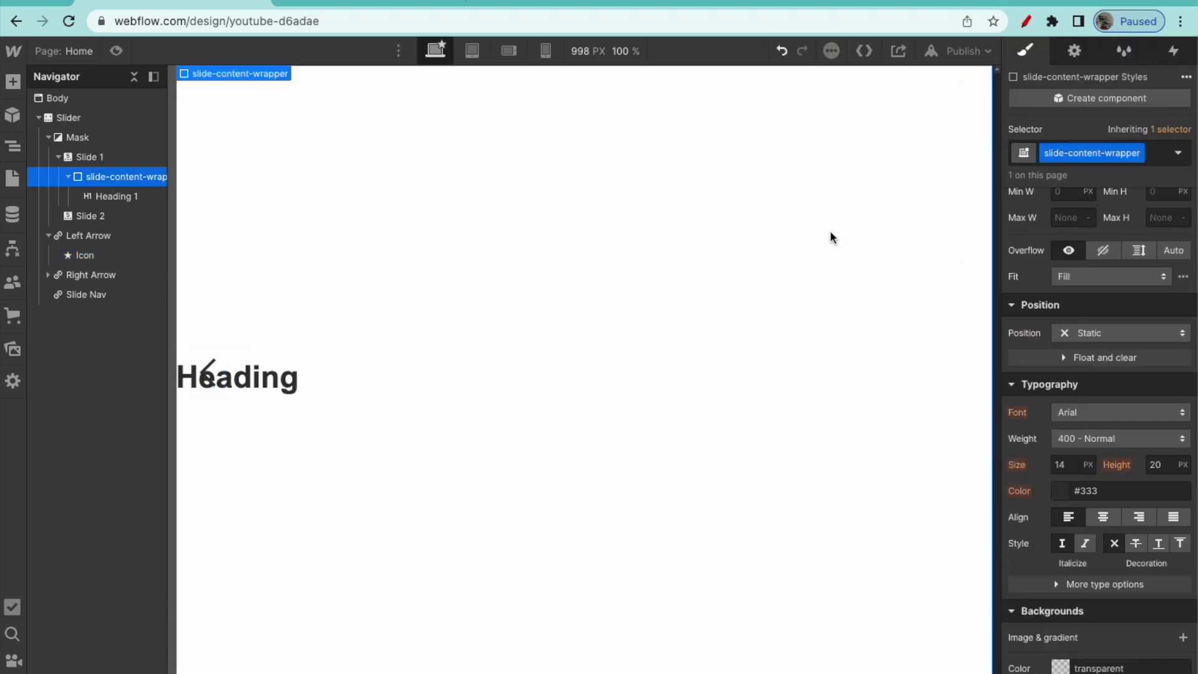
key(super+z)
Step: Give the first slide's heading the class product-heading with a 15 VW font size
click(288, 376)
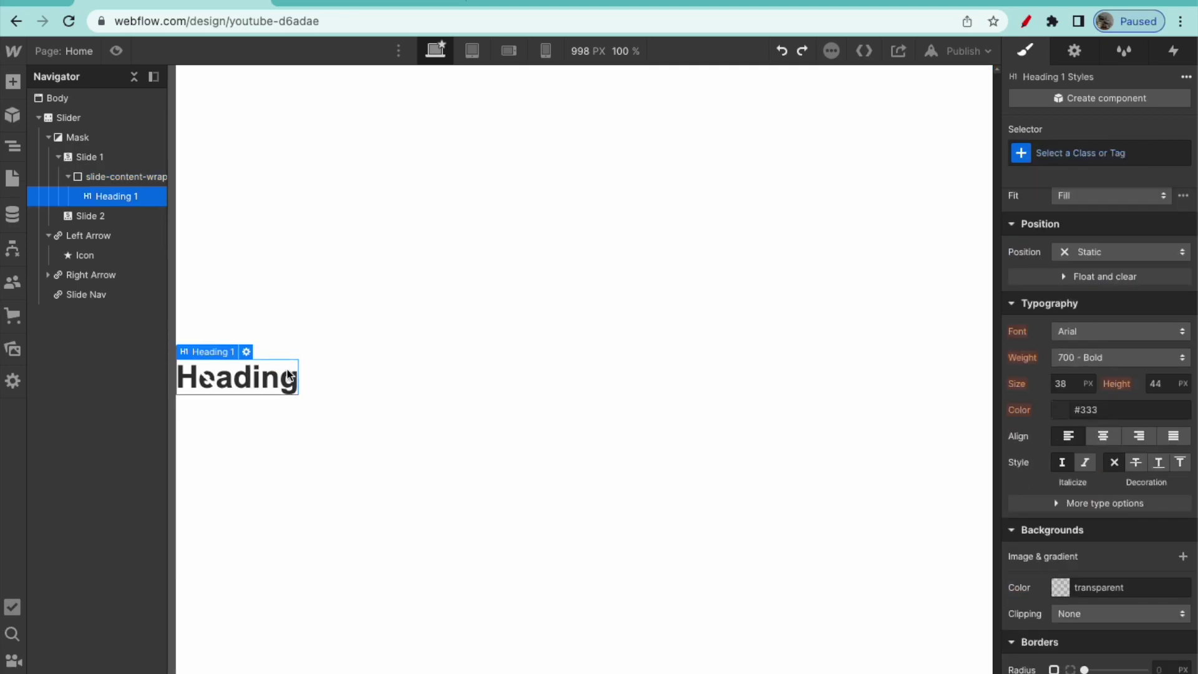
click(1077, 156)
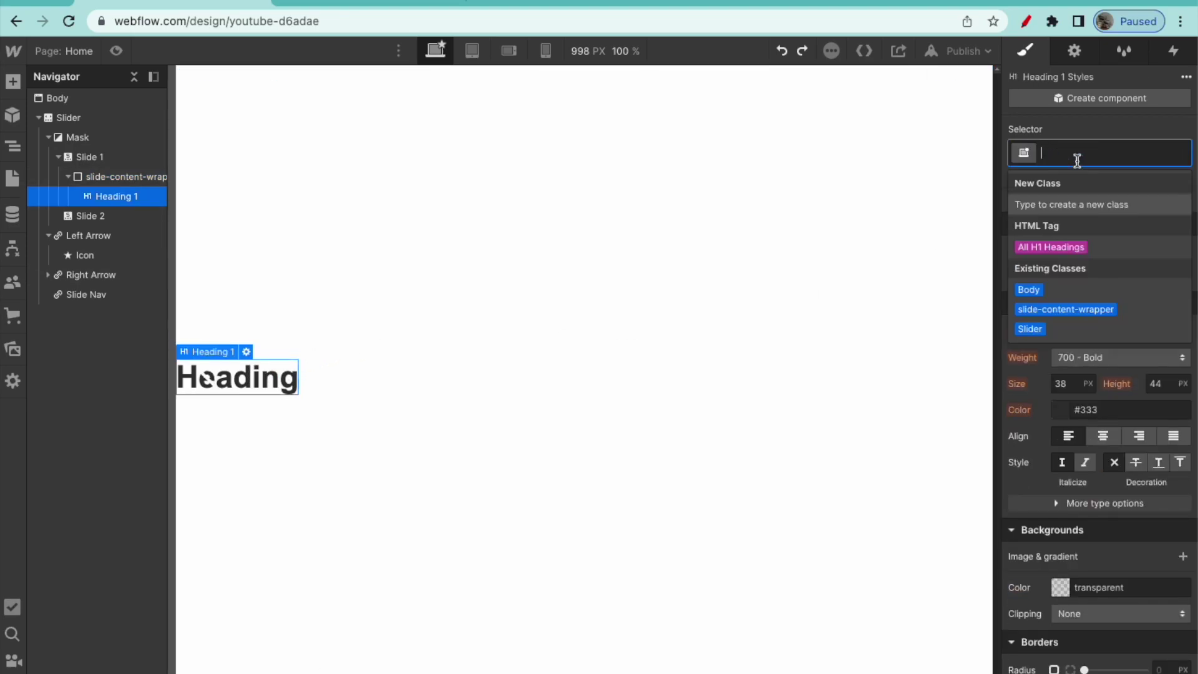
text(product-h)
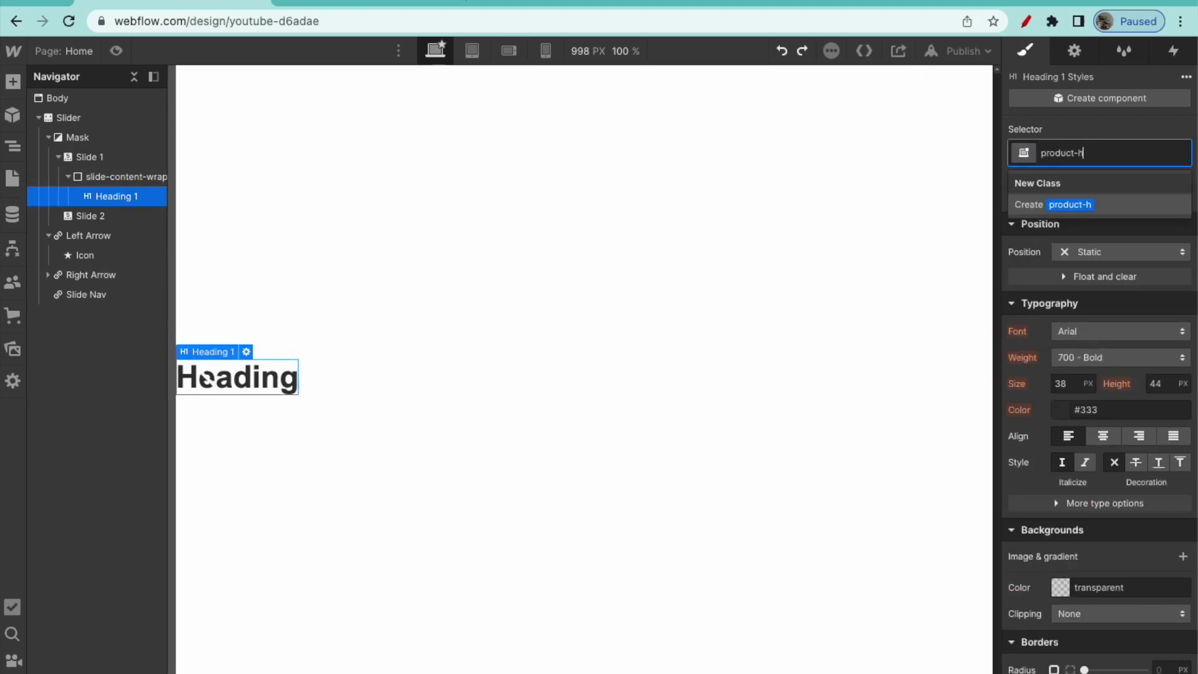
text(eading)
key(Return)
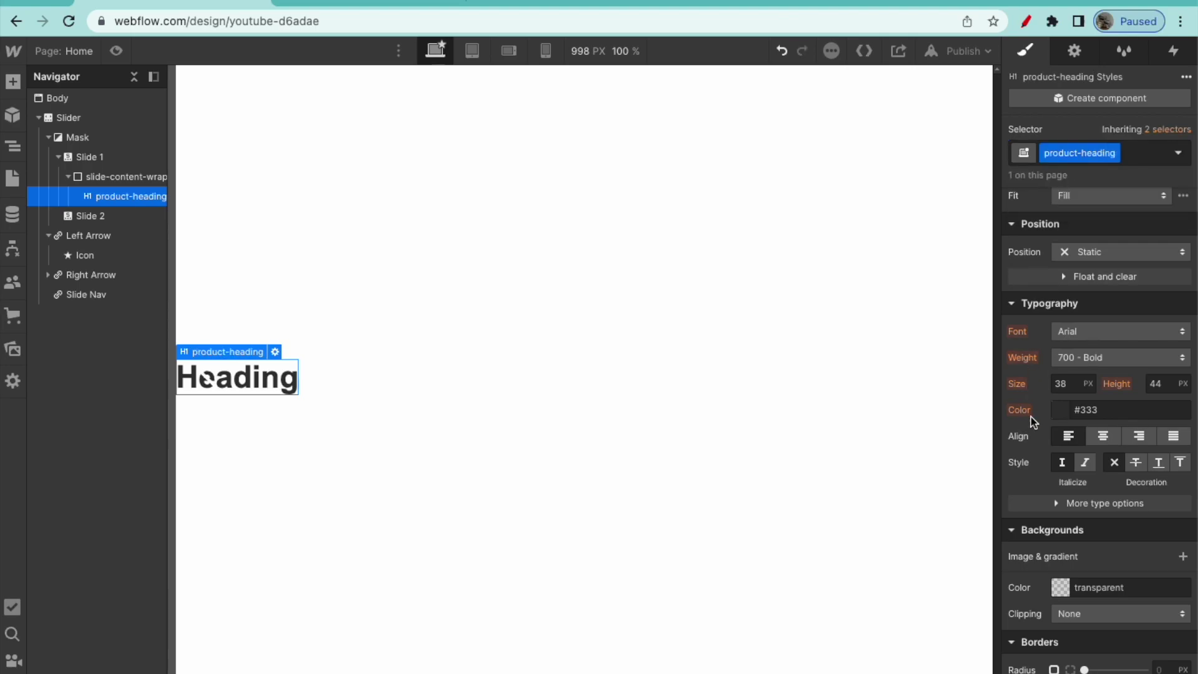
scroll(1061, 450, up, 2)
click(1071, 450)
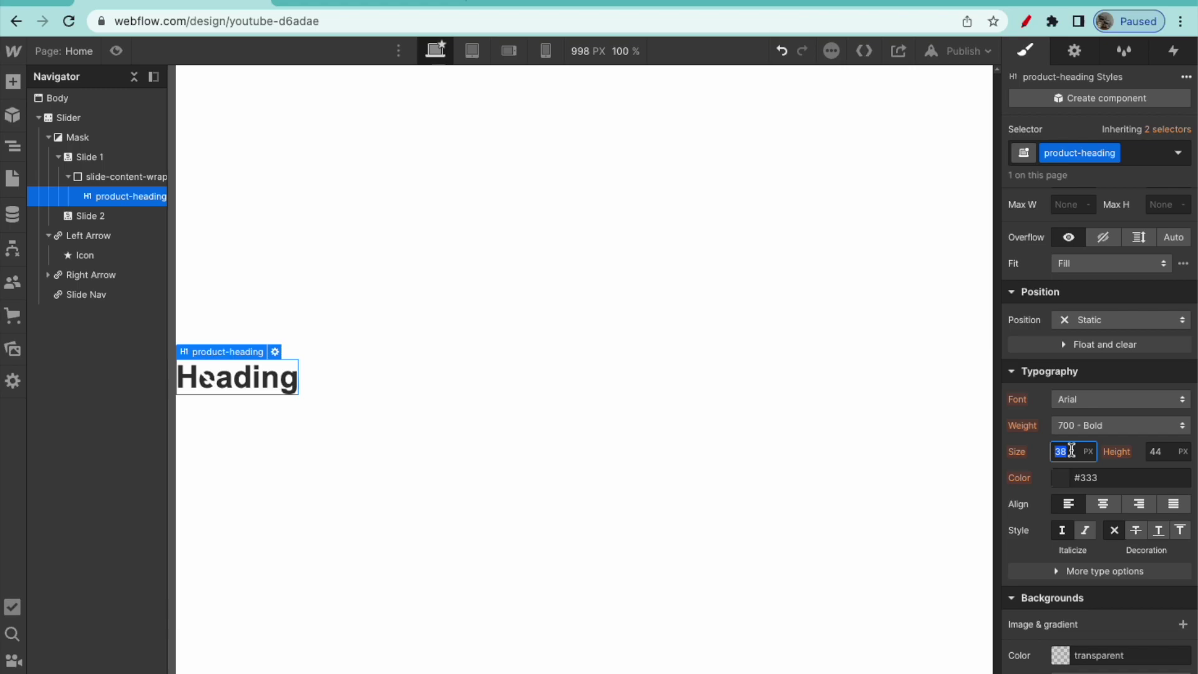
text(10vw)
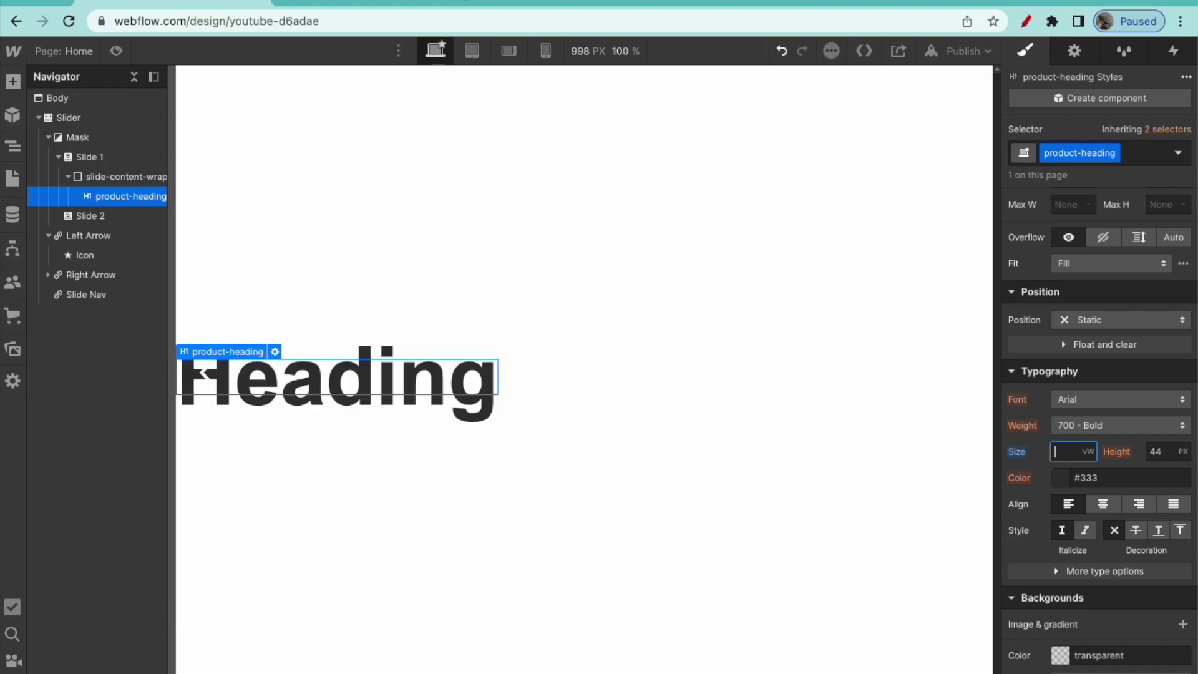
text(15)
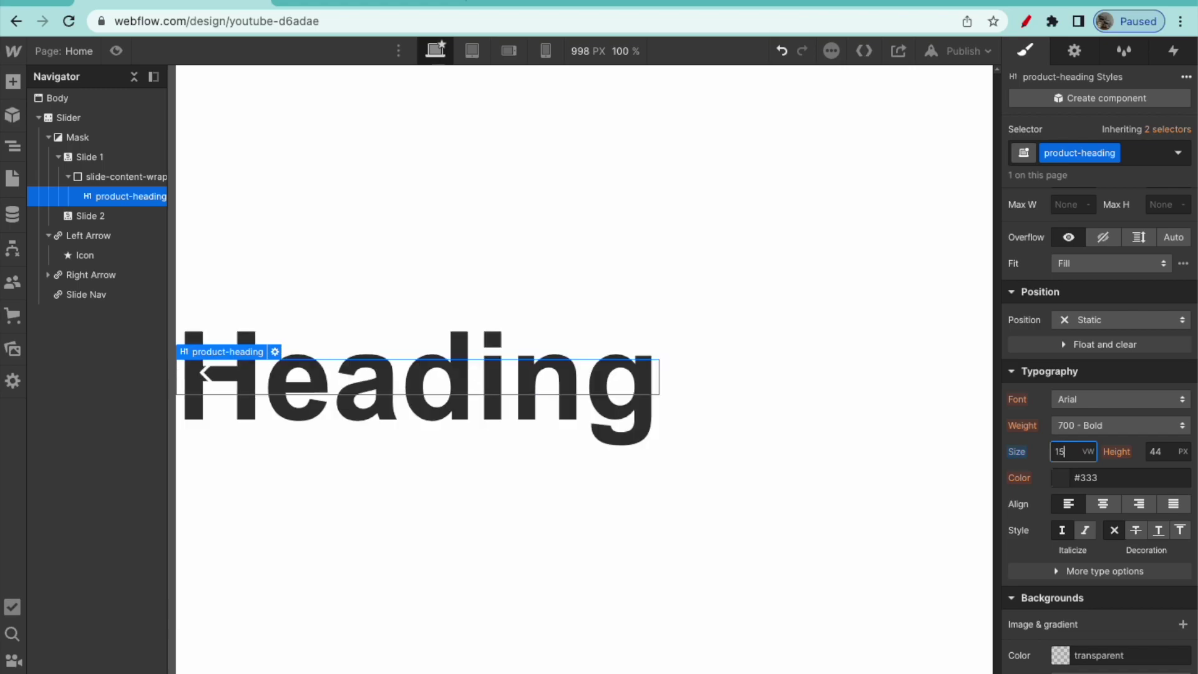
Step: Make the heading all capitals with a unitless line height of 1
click(1091, 571)
scroll(1084, 535, down, 2)
click(1052, 523)
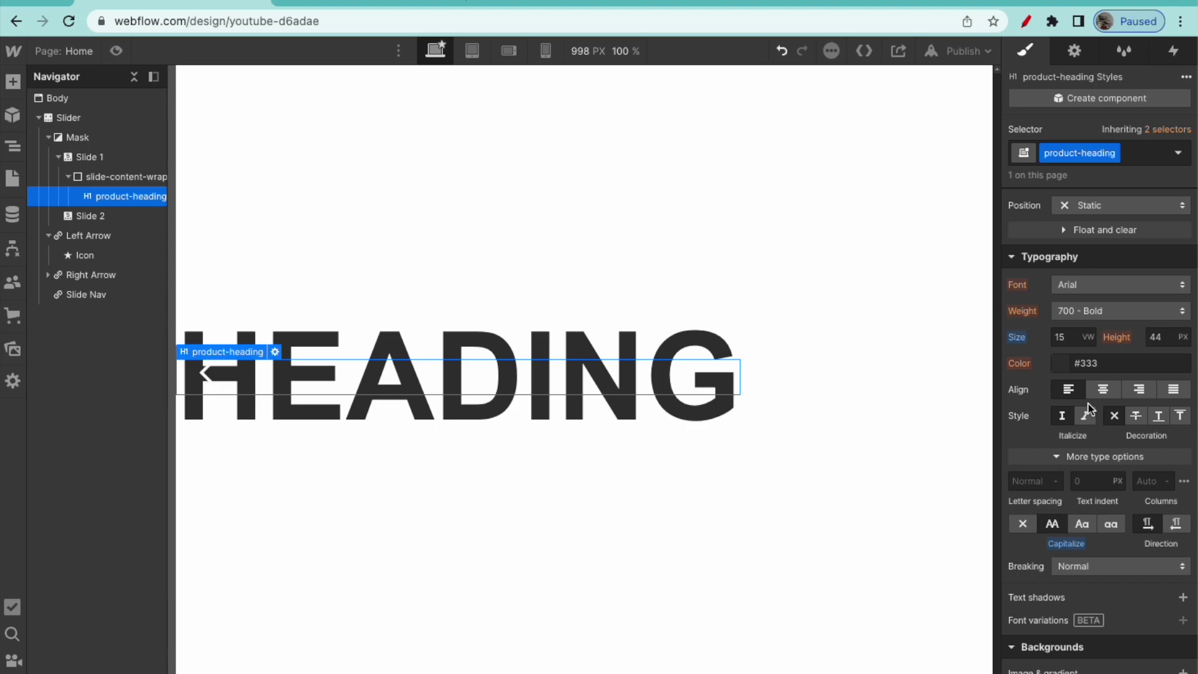
click(1183, 337)
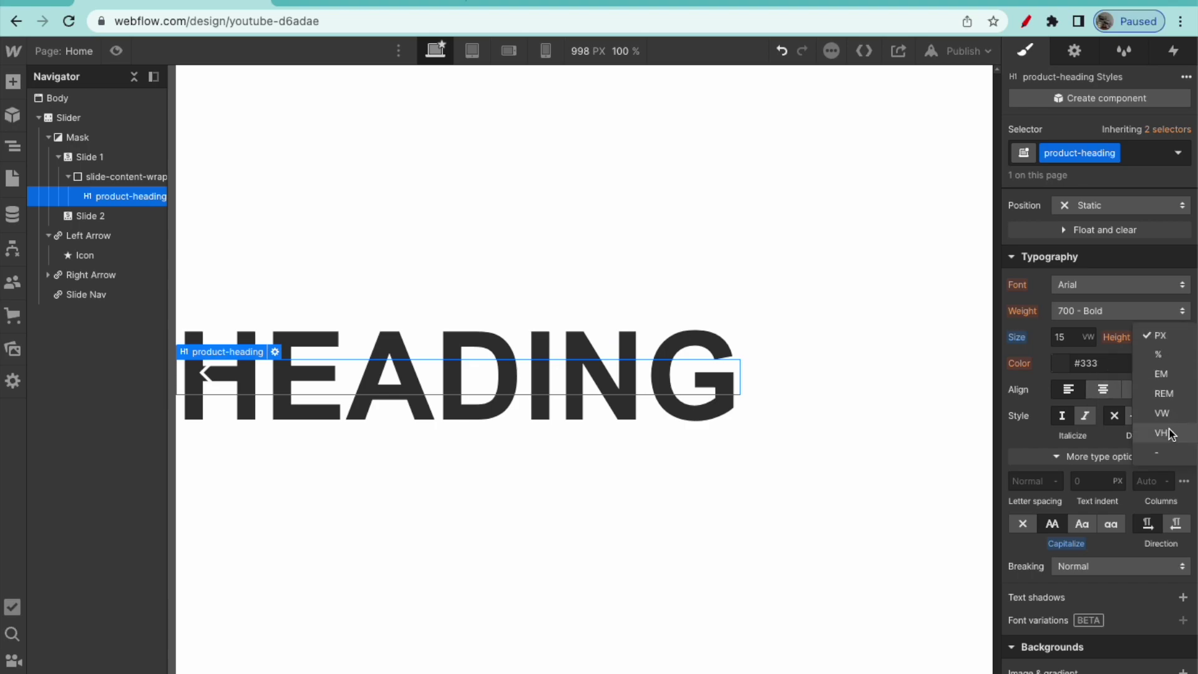
click(1169, 440)
click(1162, 337)
text(1)
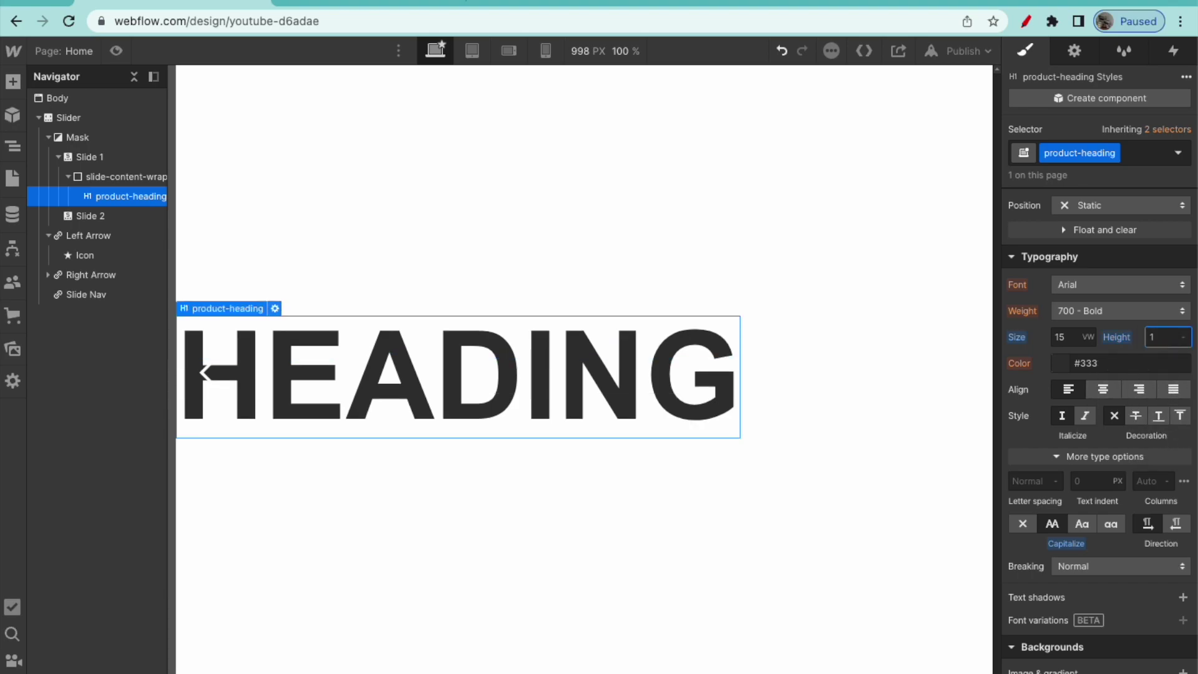
Step: Browse the heading's available fonts and the site's Google Fonts list
click(1109, 290)
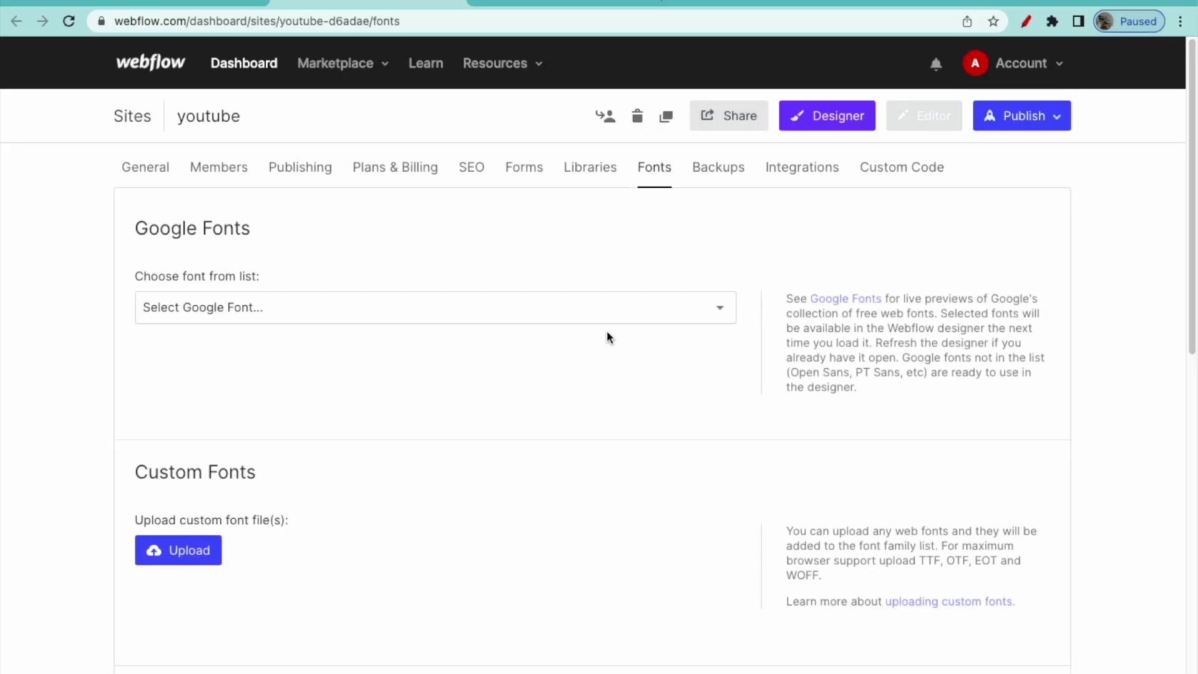
click(597, 303)
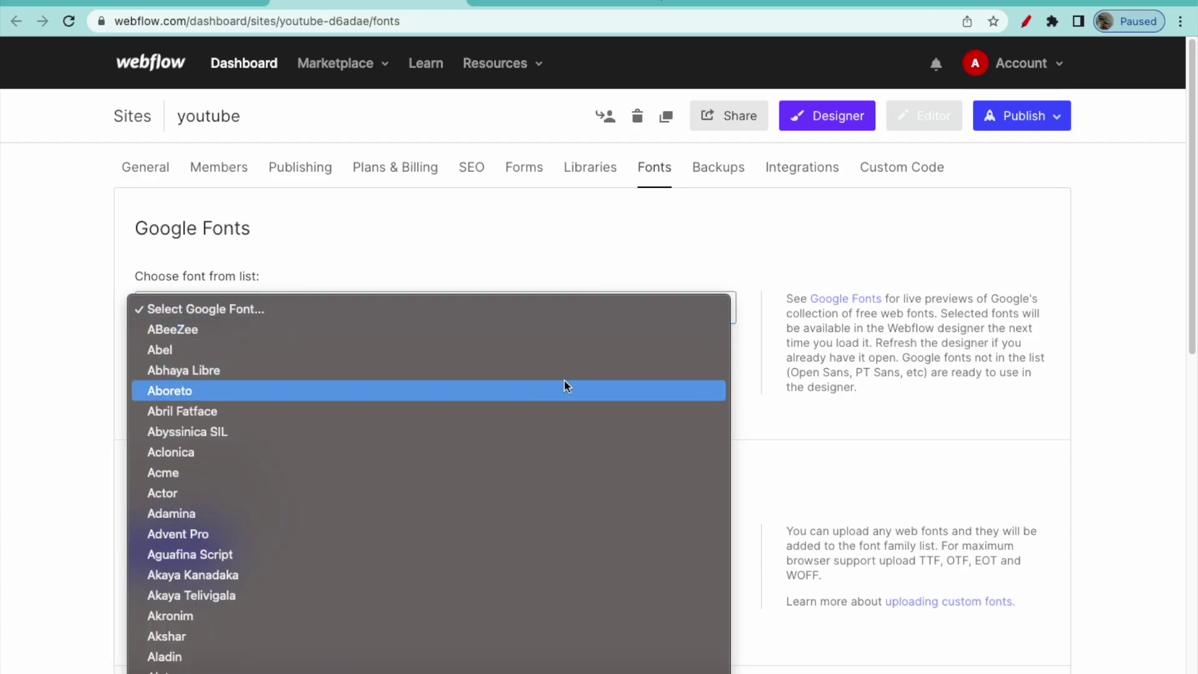
click(113, 379)
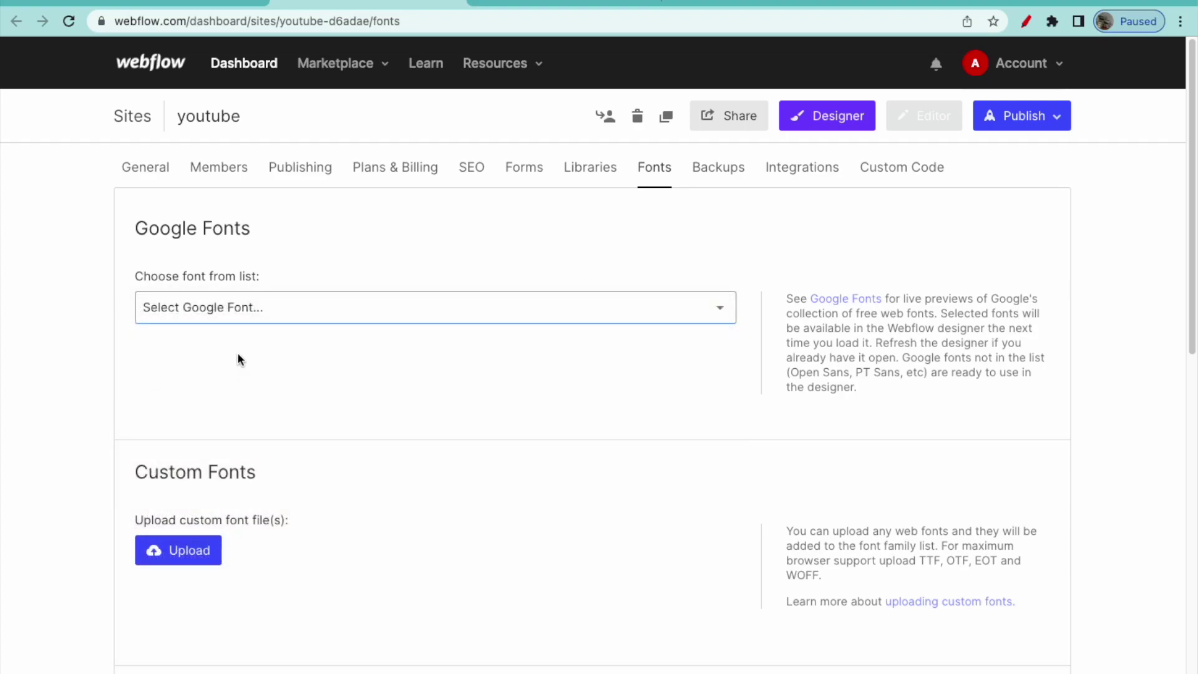
click(235, 319)
scroll(260, 411, down, 15)
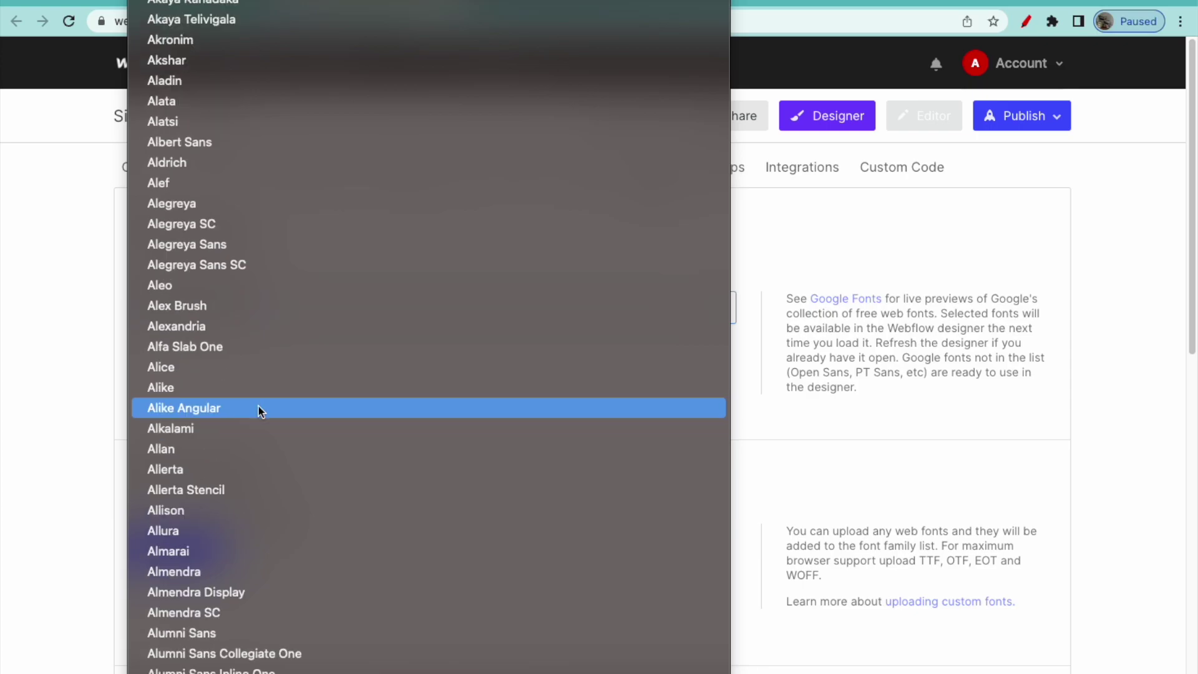
scroll(260, 411, down, 20)
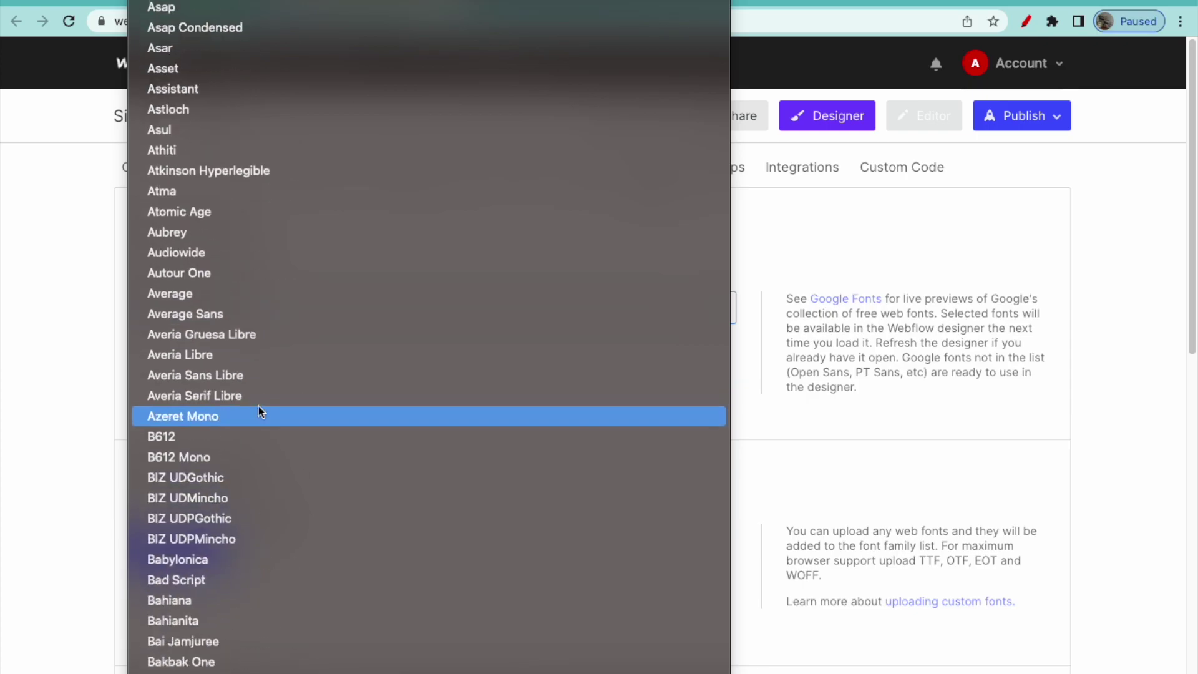
scroll(260, 410, up, 4)
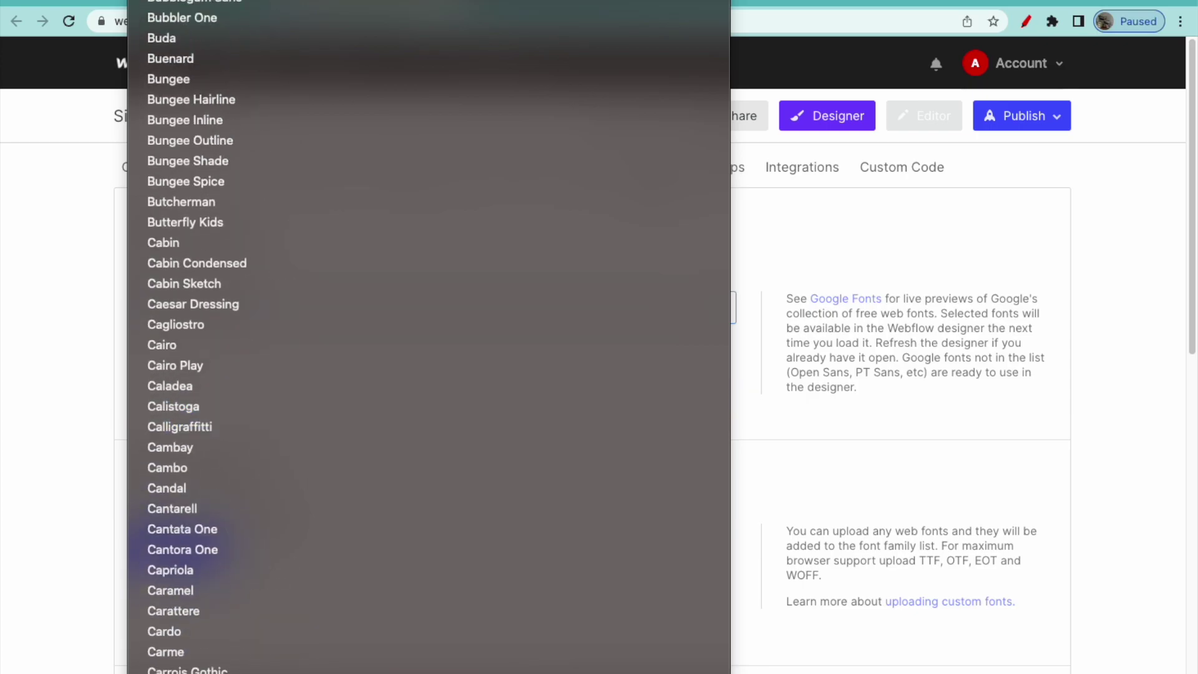
click(182, 549)
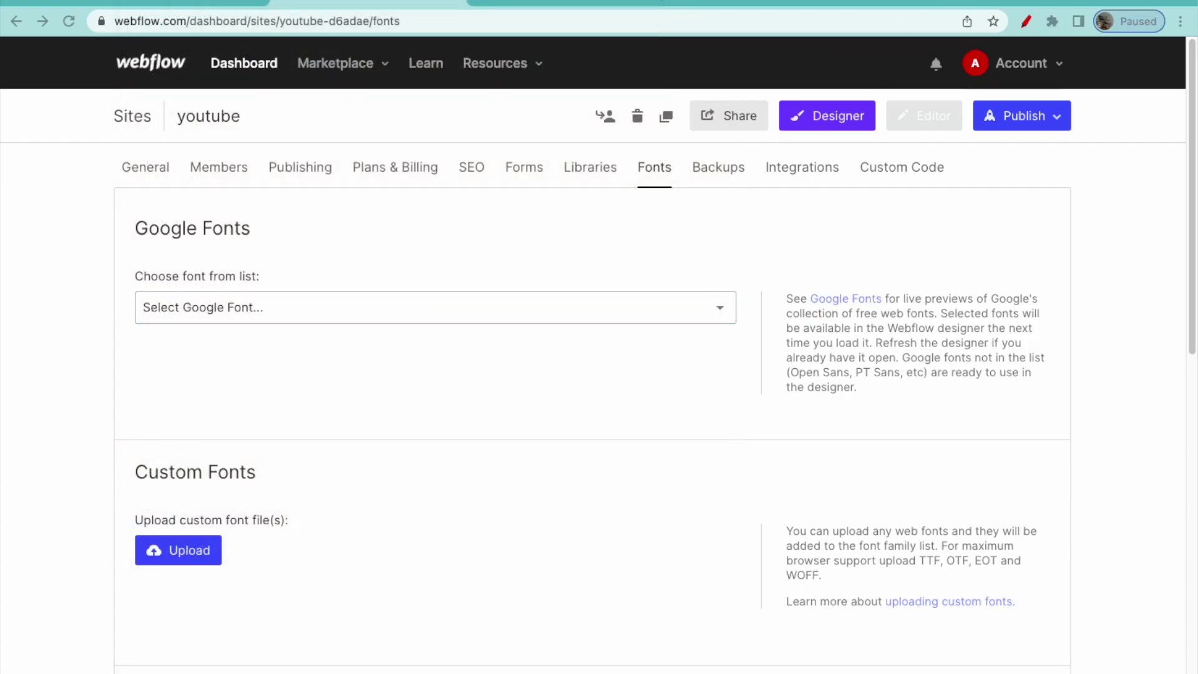
Step: Add Google font Hanken Grotesk, Regular weight with latin script, to the site
click(242, 308)
scroll(280, 387, down, 18)
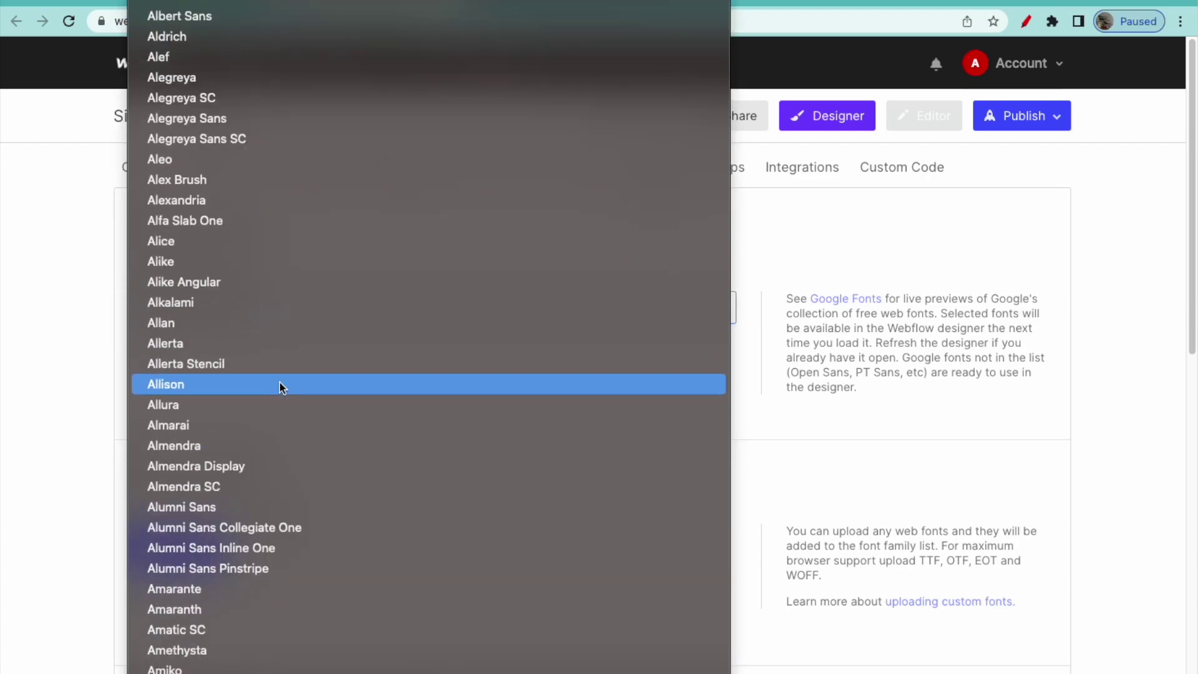
scroll(279, 387, down, 4)
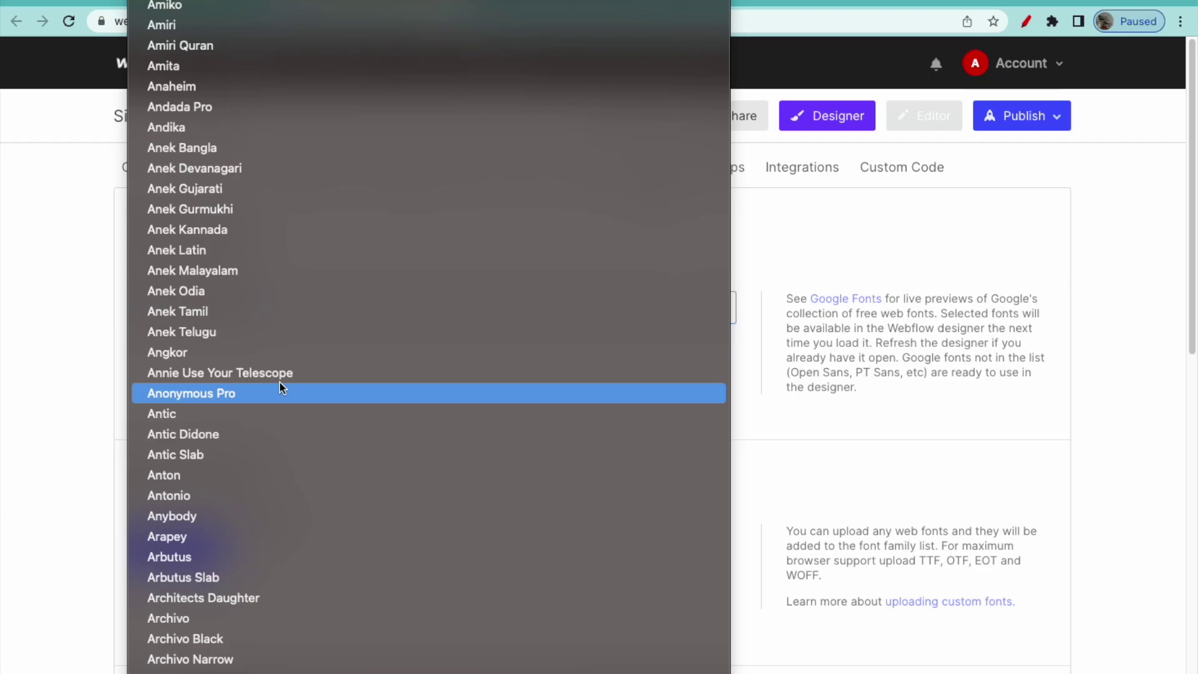
scroll(316, 457, down, 8)
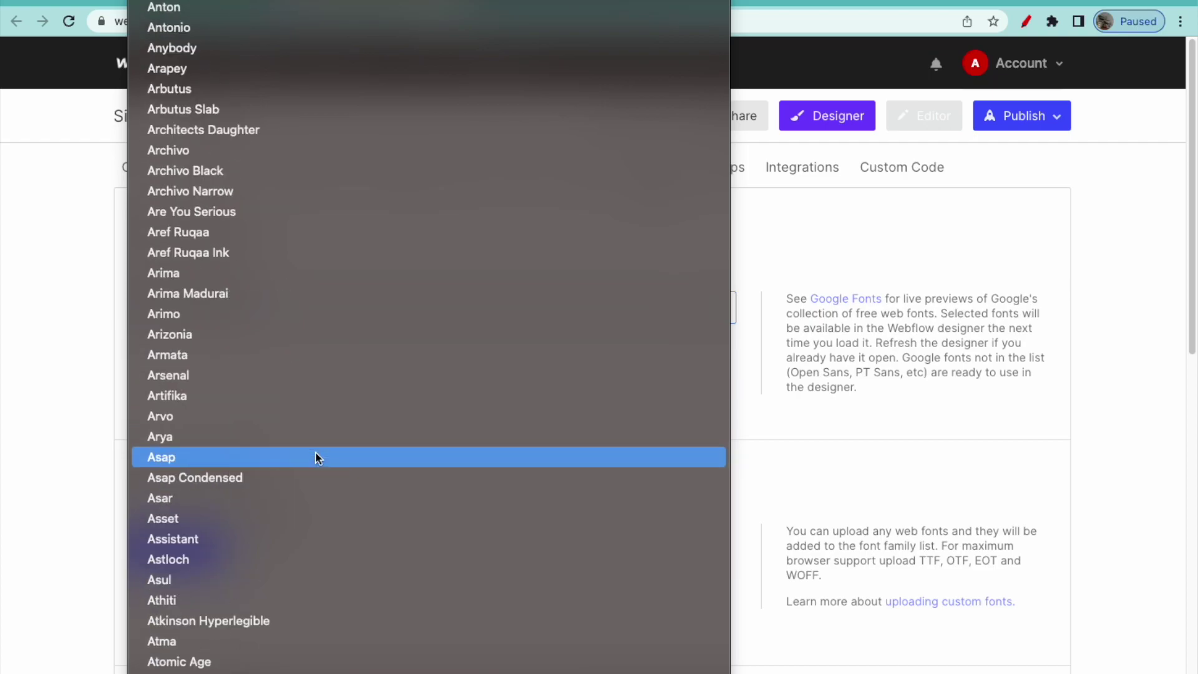
scroll(315, 457, down, 2)
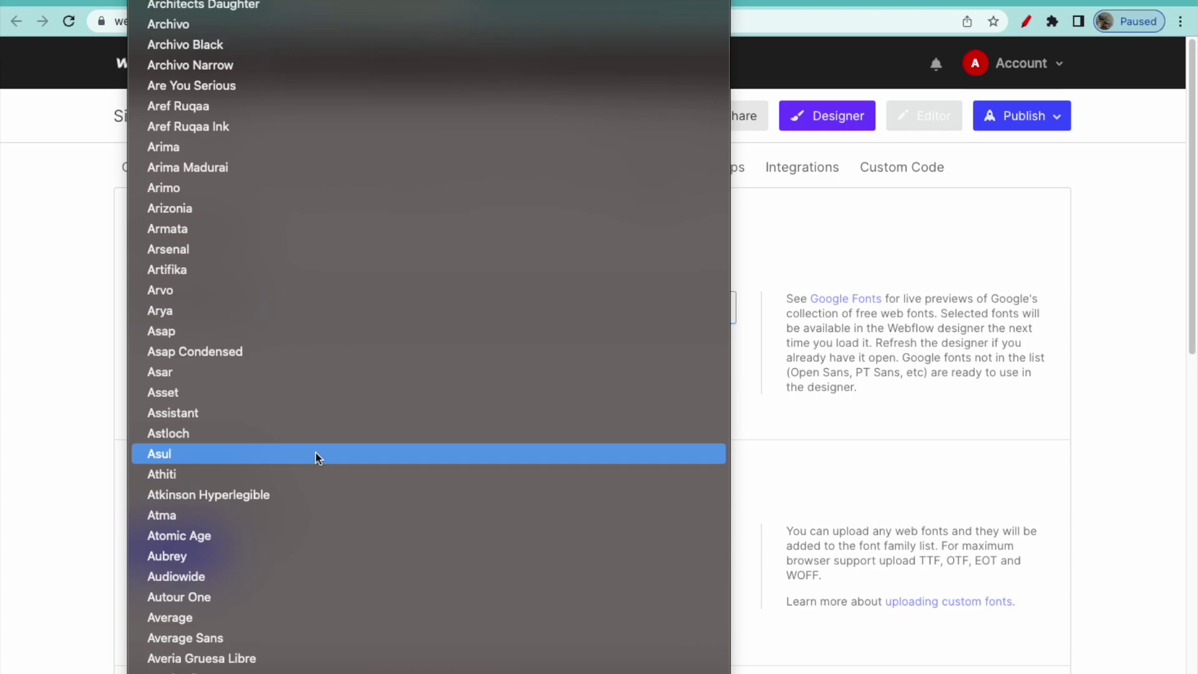
scroll(316, 458, down, 10)
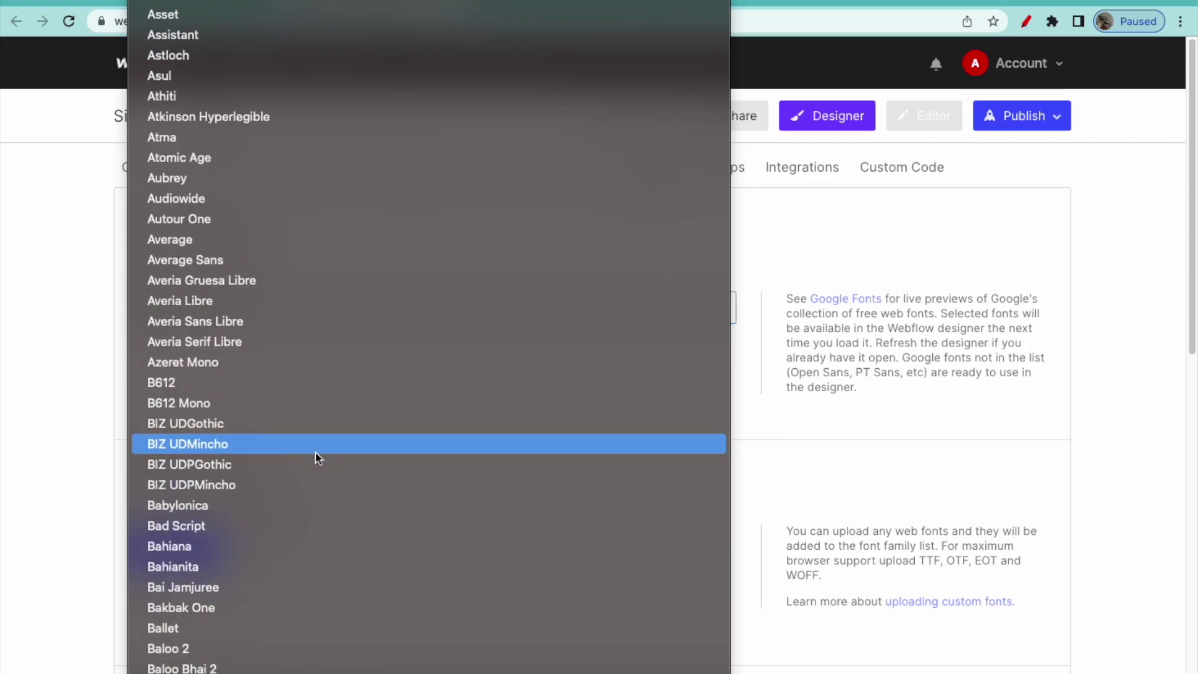
scroll(316, 457, down, 4)
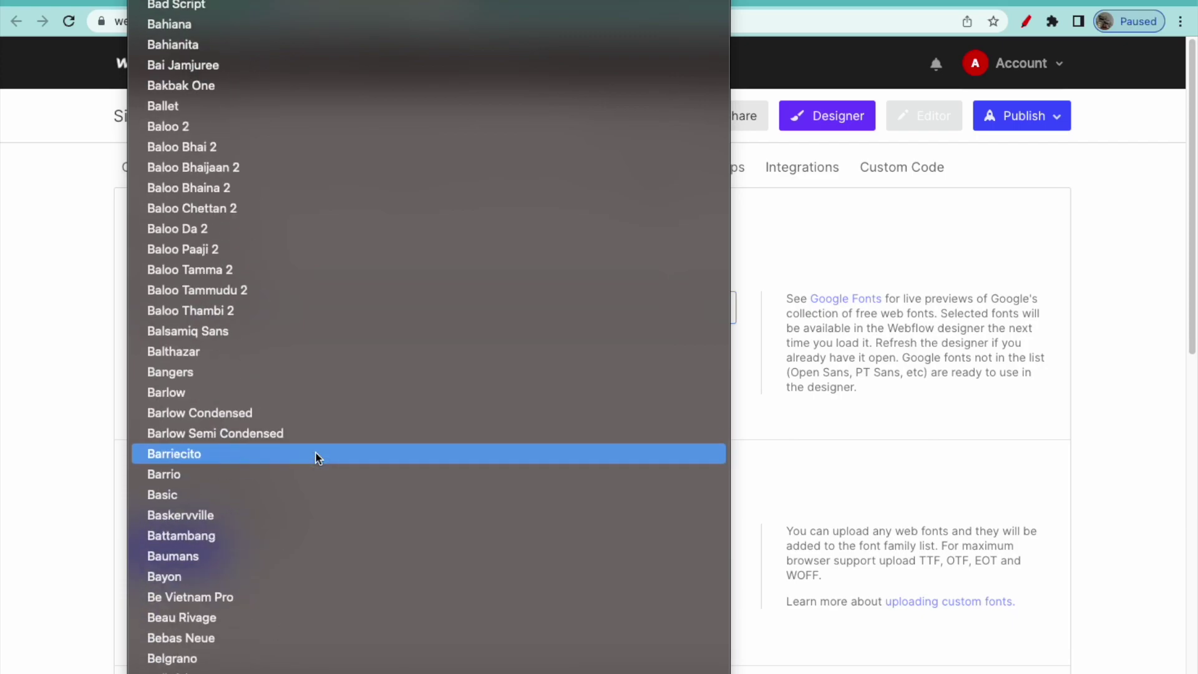
scroll(315, 458, down, 20)
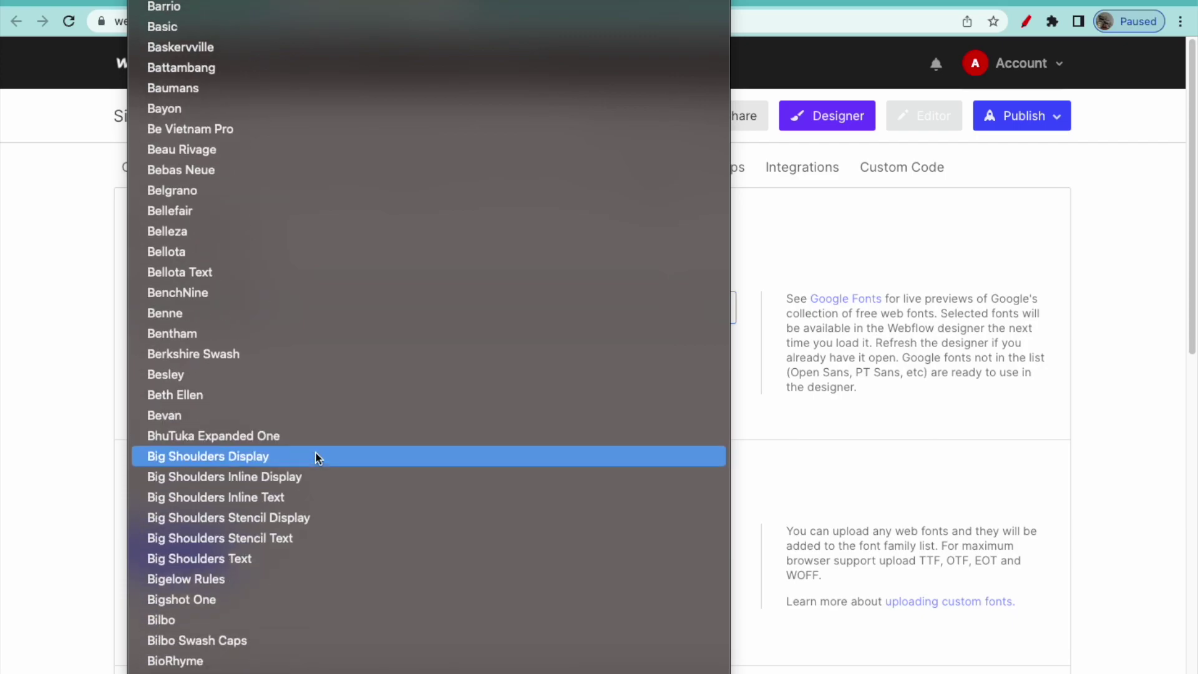
scroll(316, 457, down, 8)
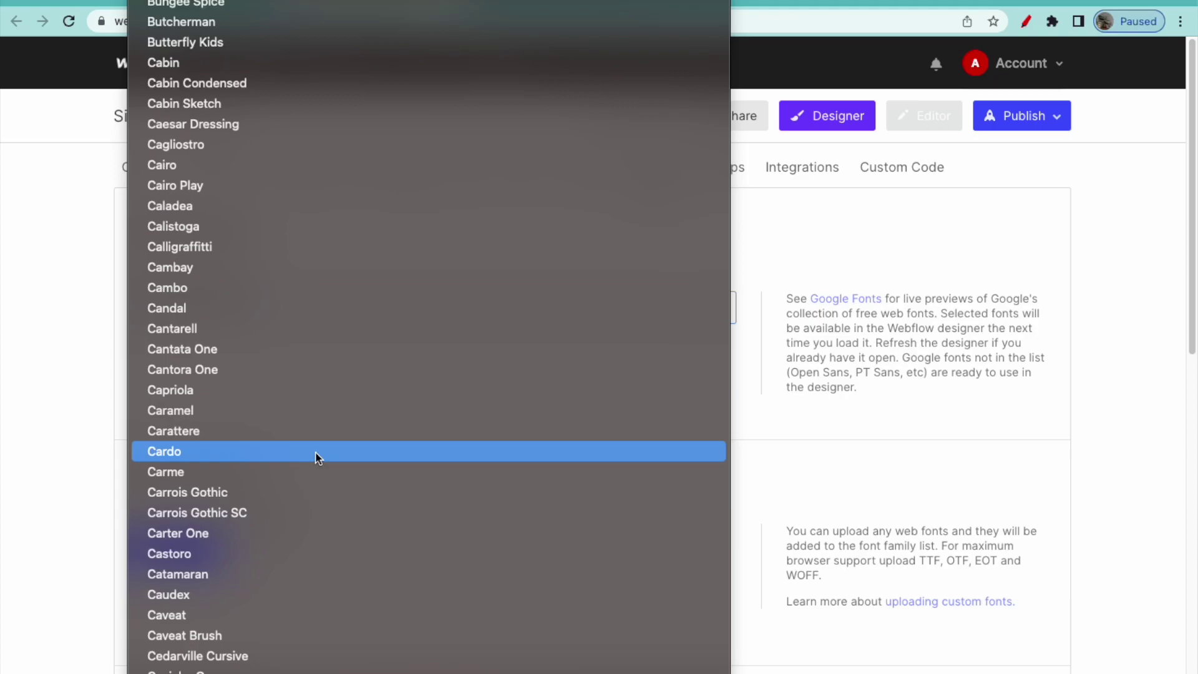
scroll(315, 457, down, 20)
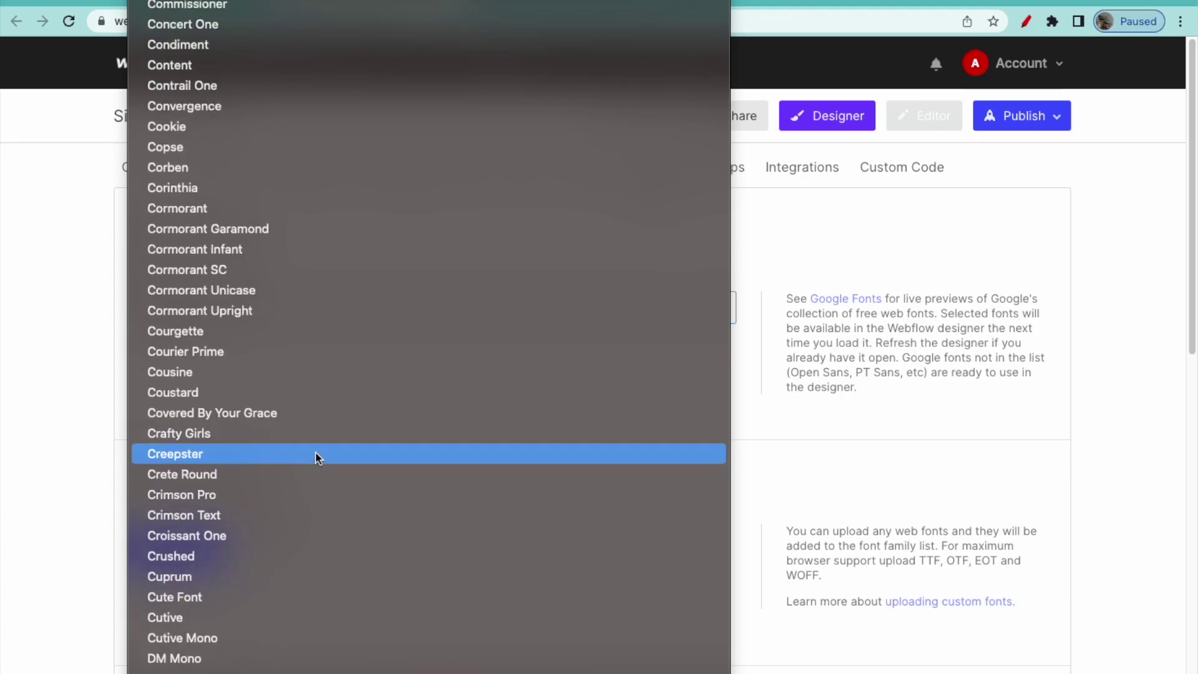
scroll(316, 457, down, 7)
scroll(315, 457, down, 20)
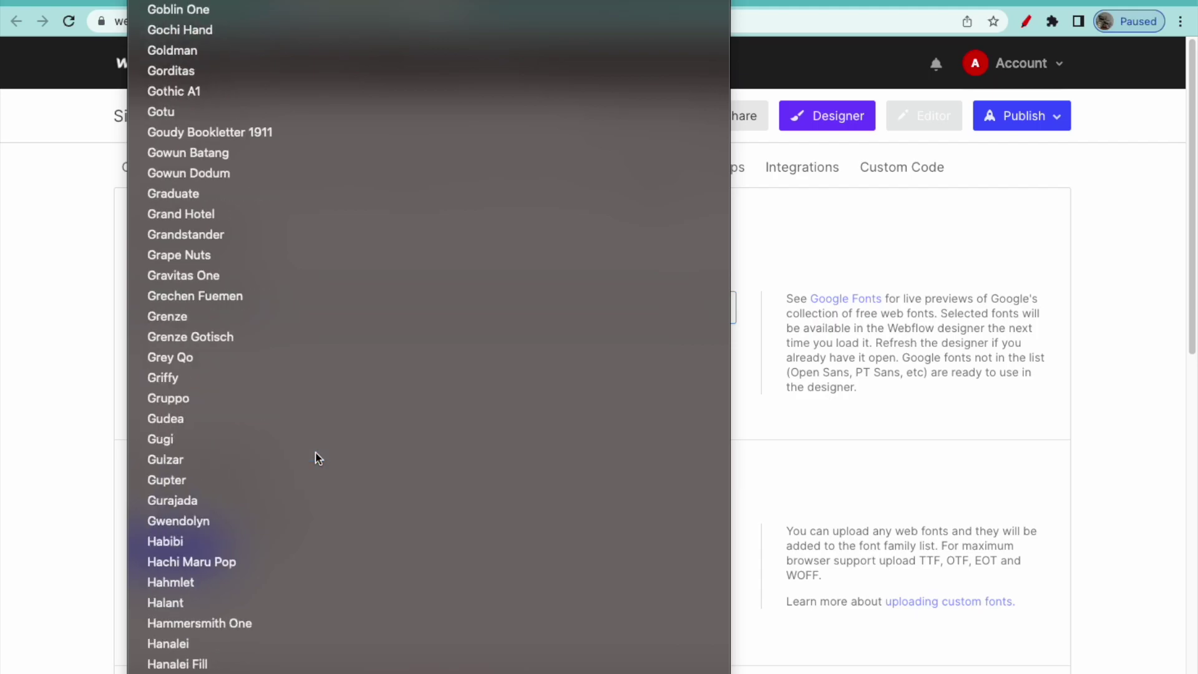
scroll(316, 457, down, 2)
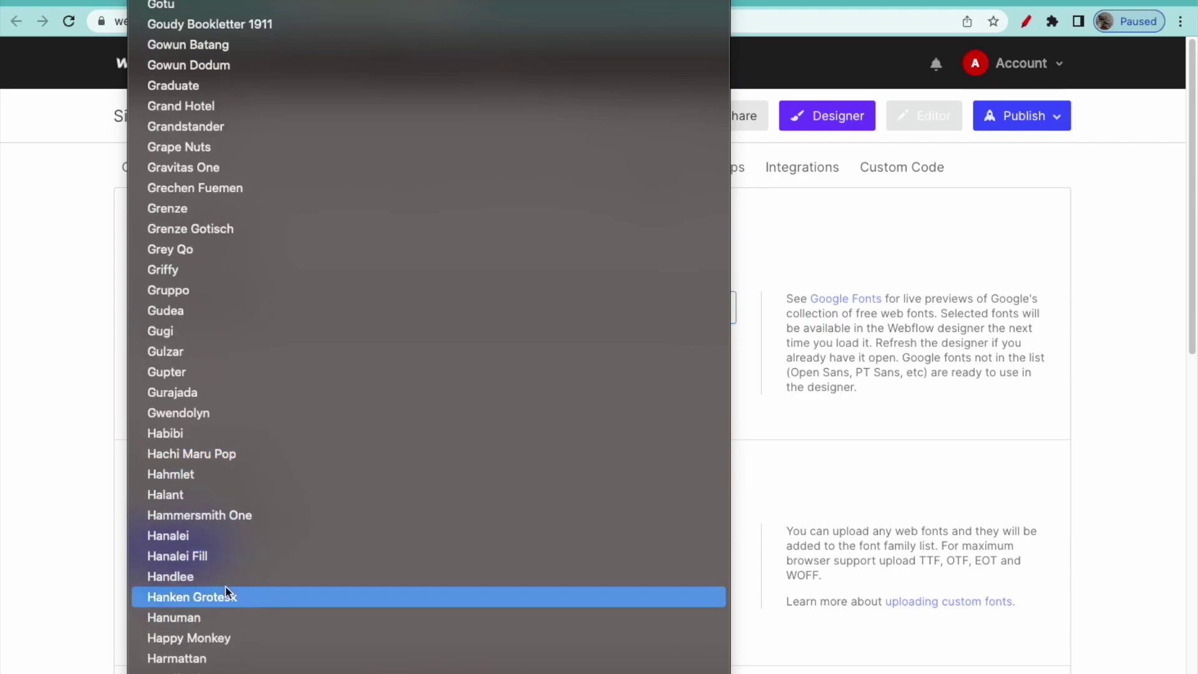
click(226, 603)
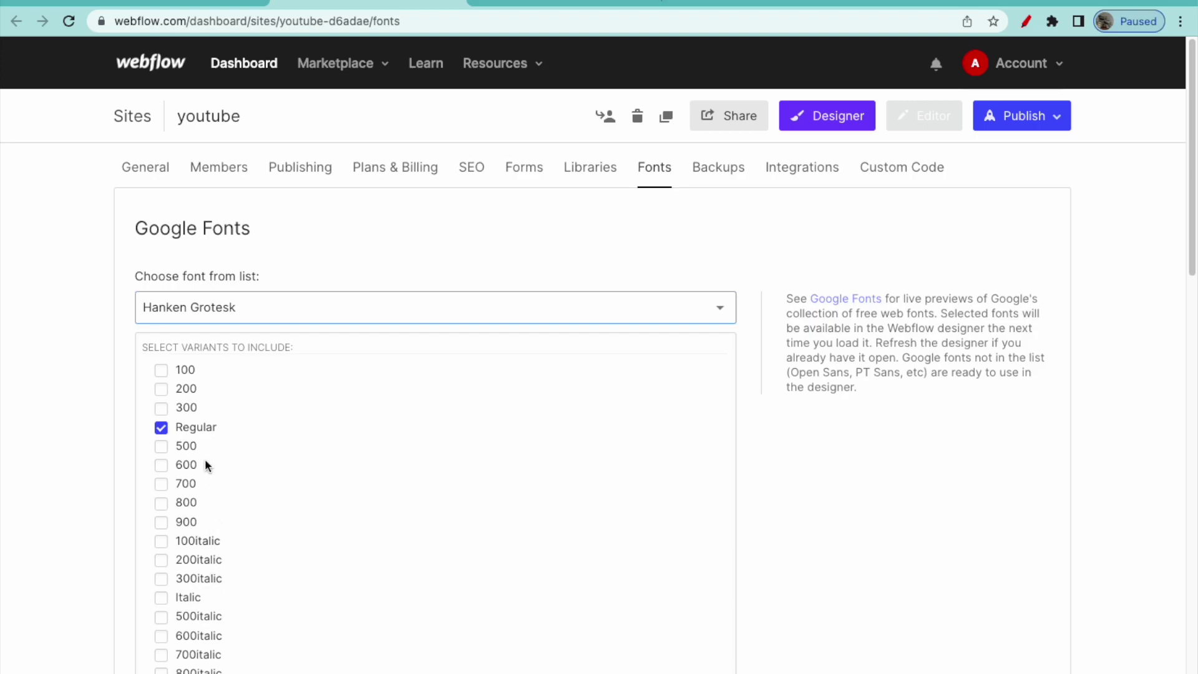
scroll(206, 456, down, 8)
scroll(226, 452, up, 5)
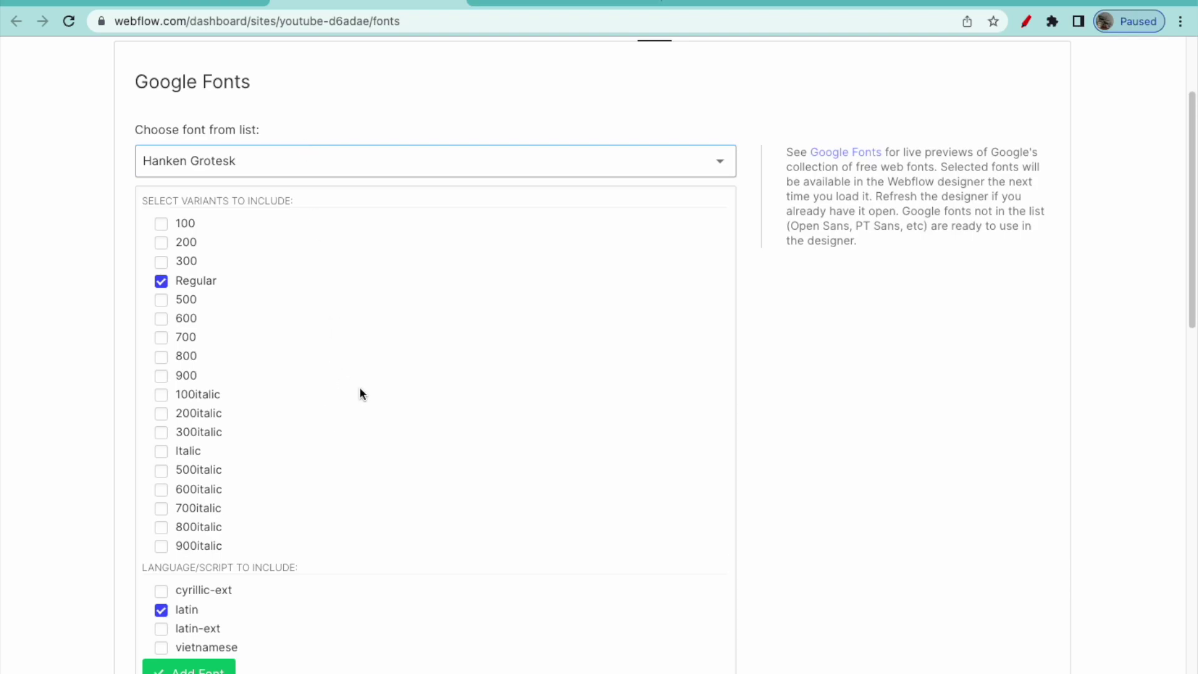
click(215, 668)
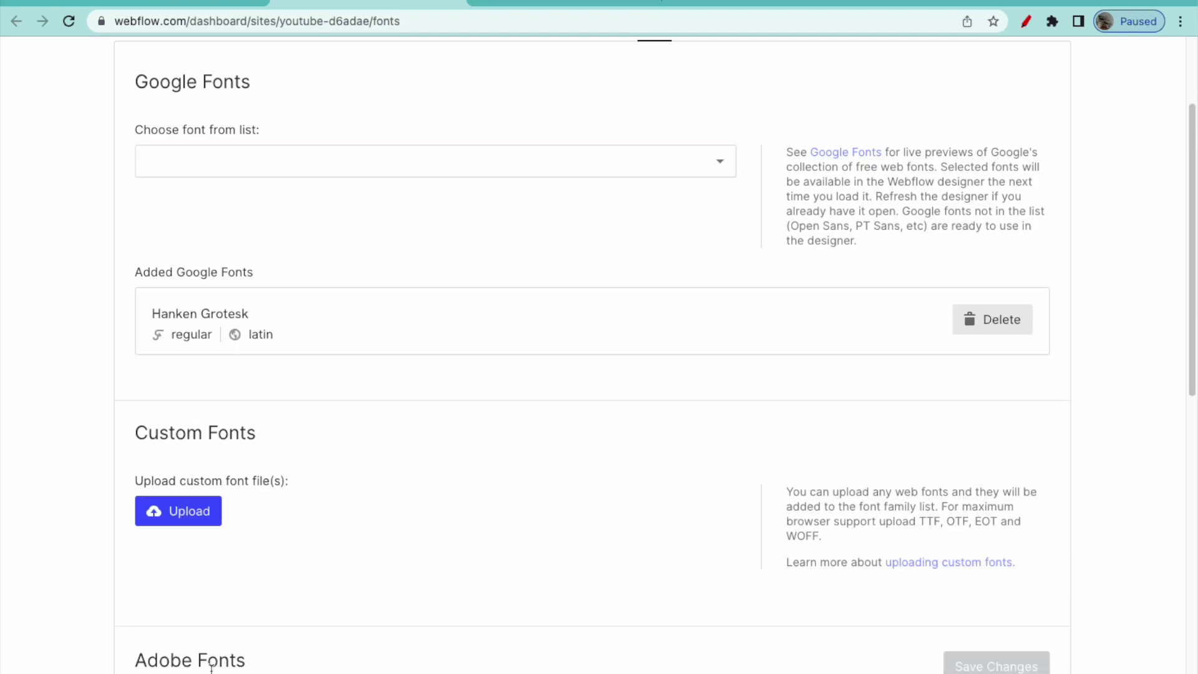
Step: Reload the Designer and set the product-heading font to Hanken Grotesk
click(181, 3)
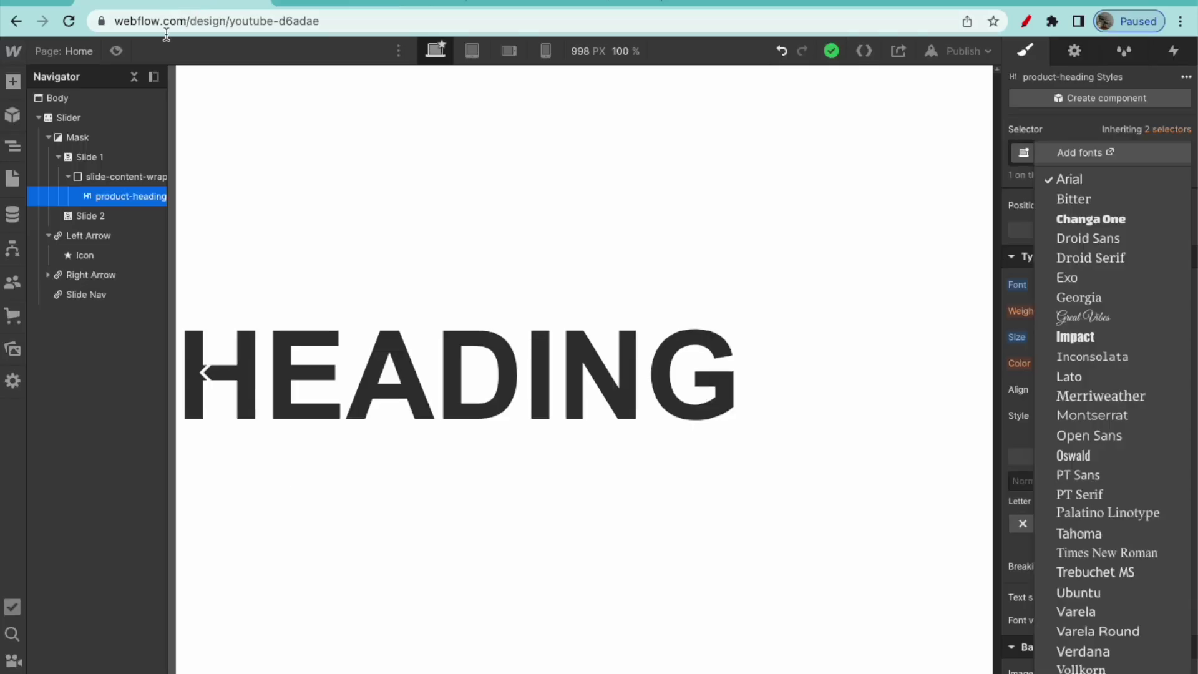
click(69, 22)
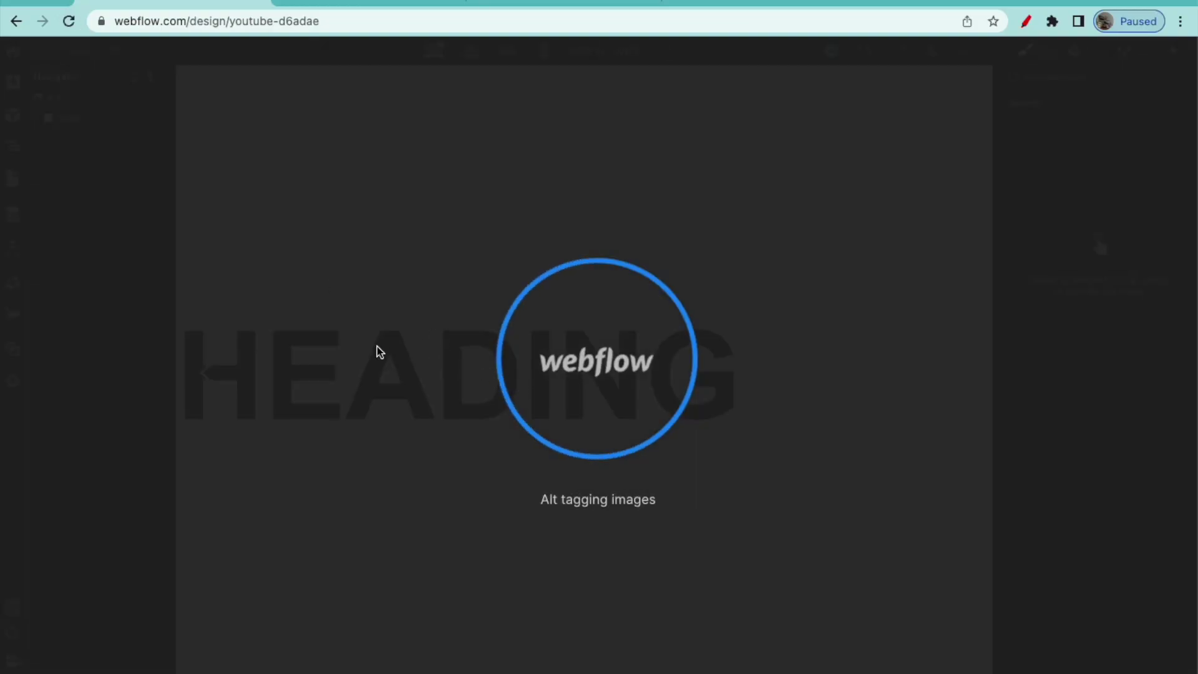
scroll(1125, 462, down, 5)
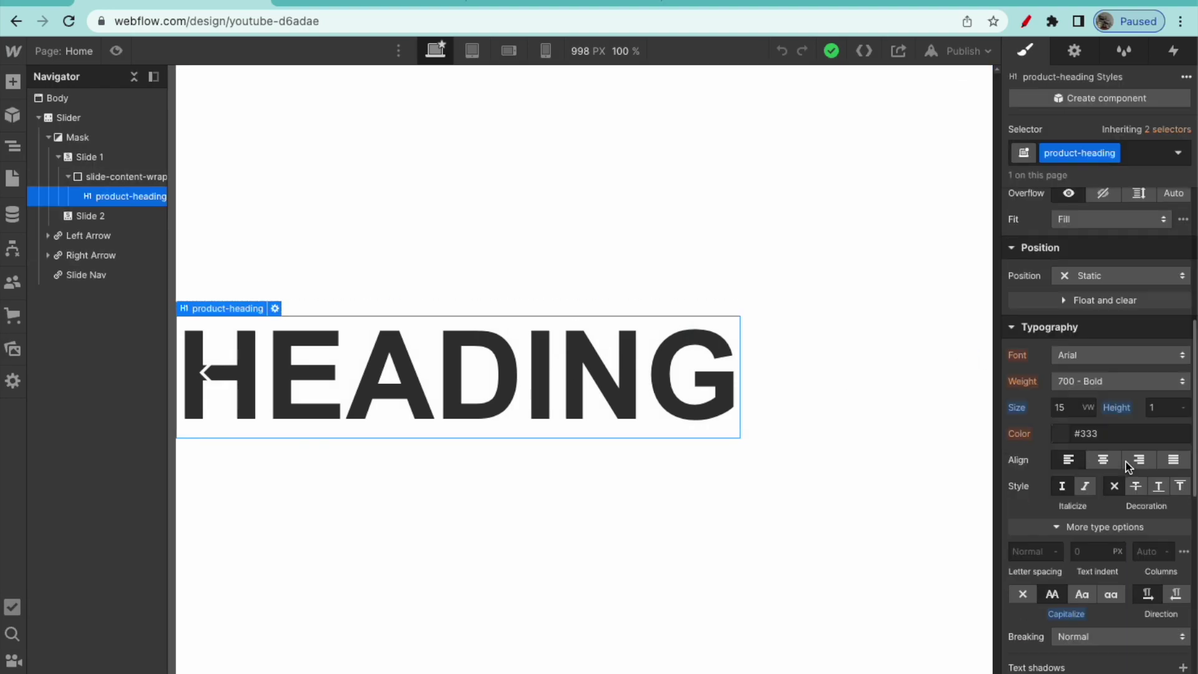
scroll(1113, 590, down, 2)
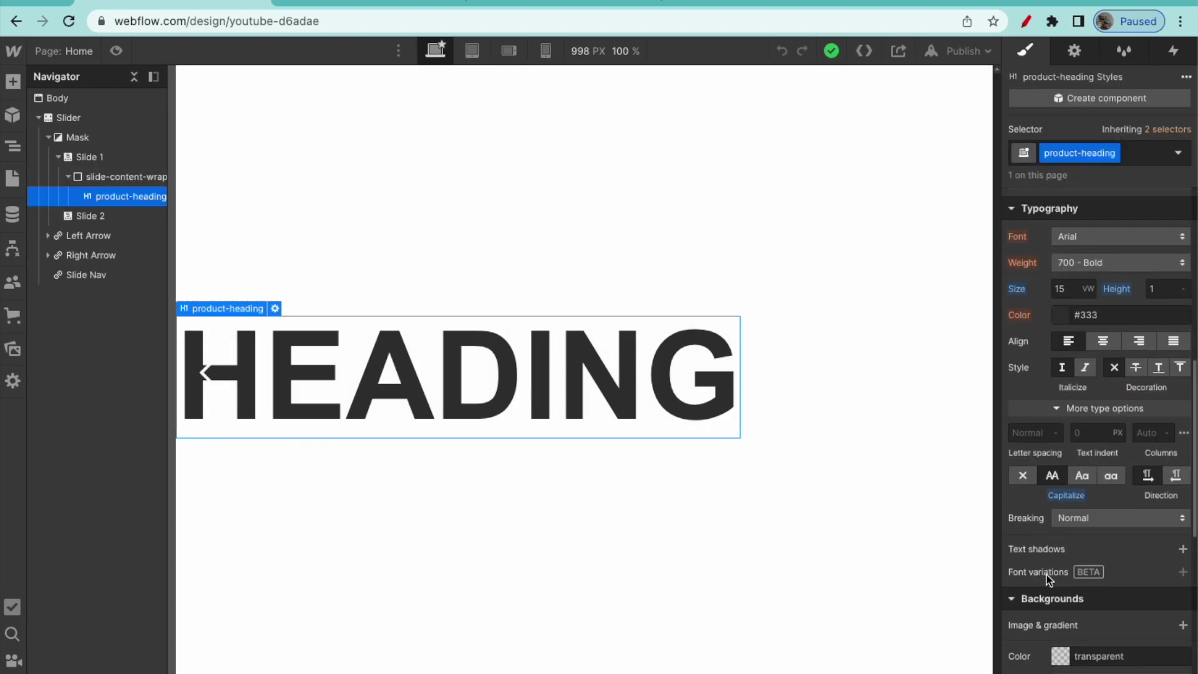
click(1065, 236)
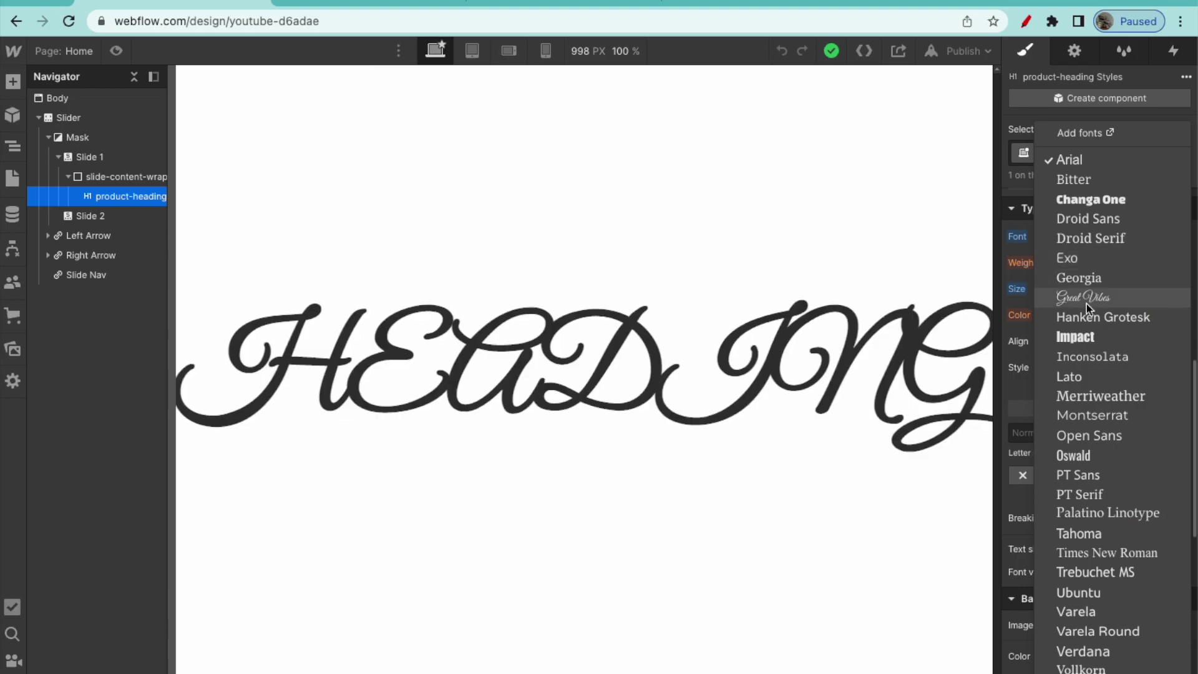
click(1087, 312)
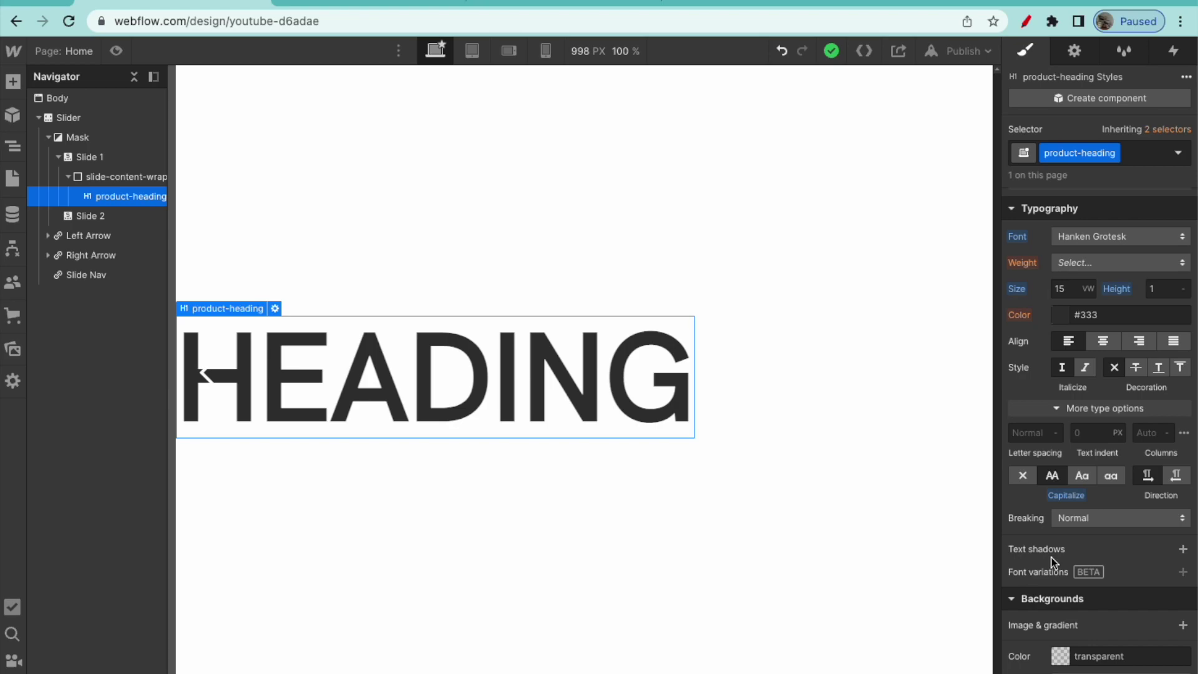
key(ctrl+t)
Step: Find Hanken Grotesk on fonts.google.com and download the whole font family
text(fo)
key(Return)
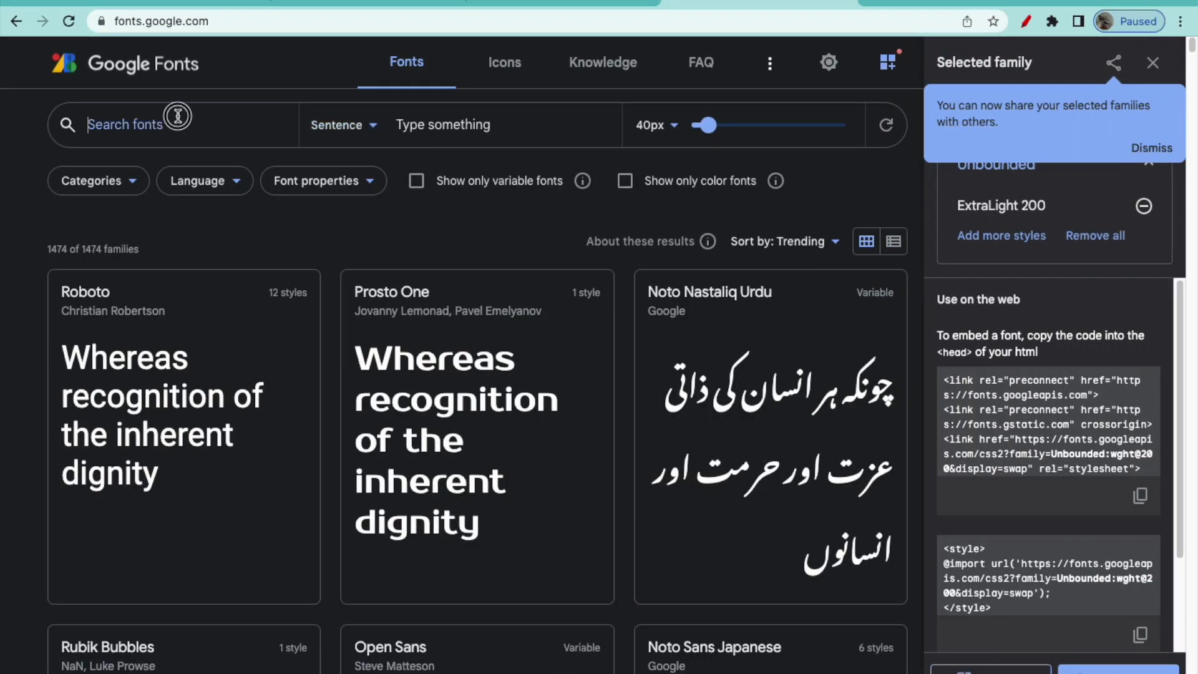
click(176, 120)
text(hanken grotes)
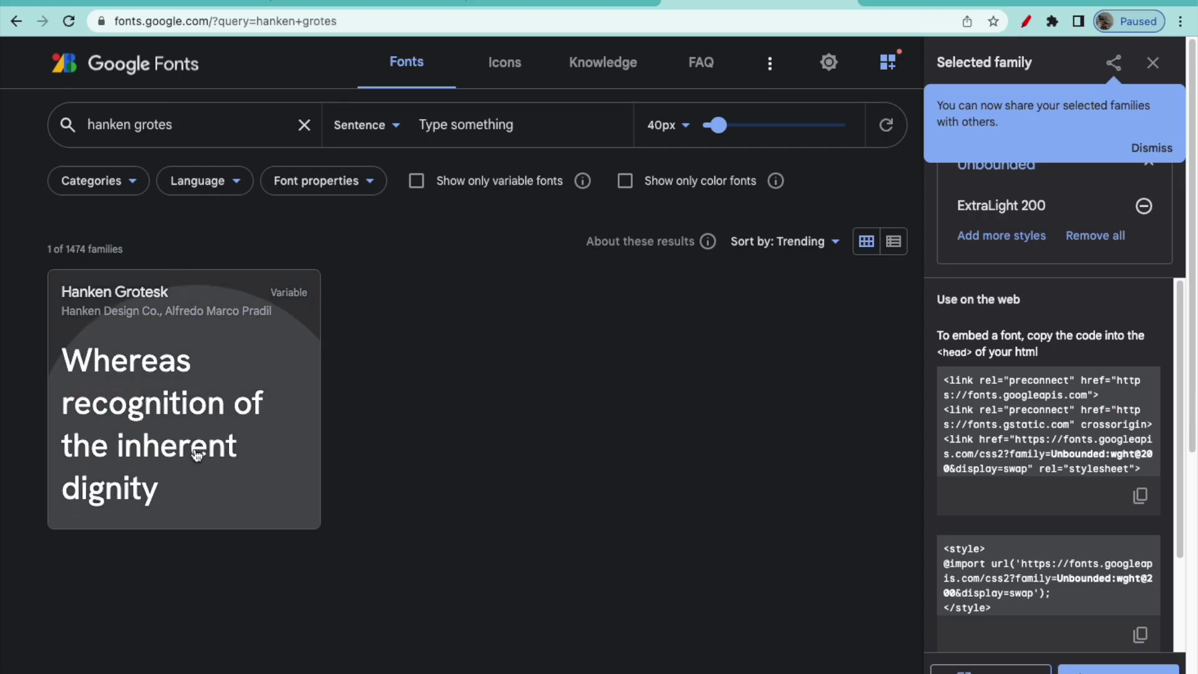
click(166, 449)
scroll(516, 369, down, 4)
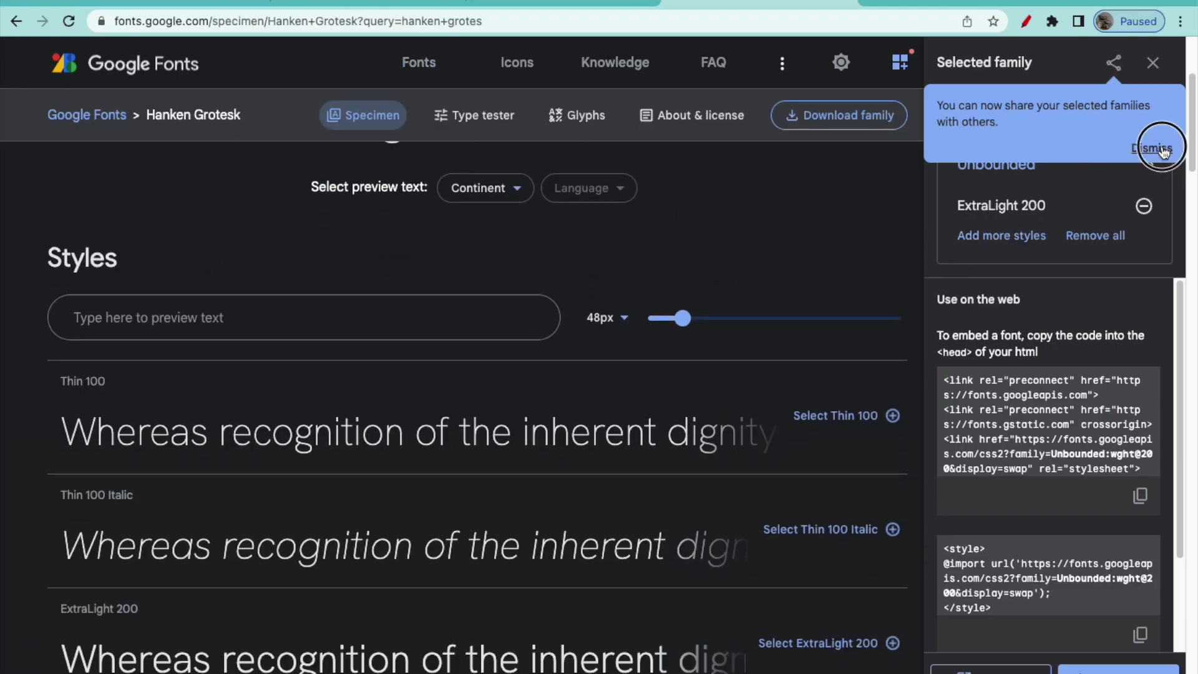
click(1151, 148)
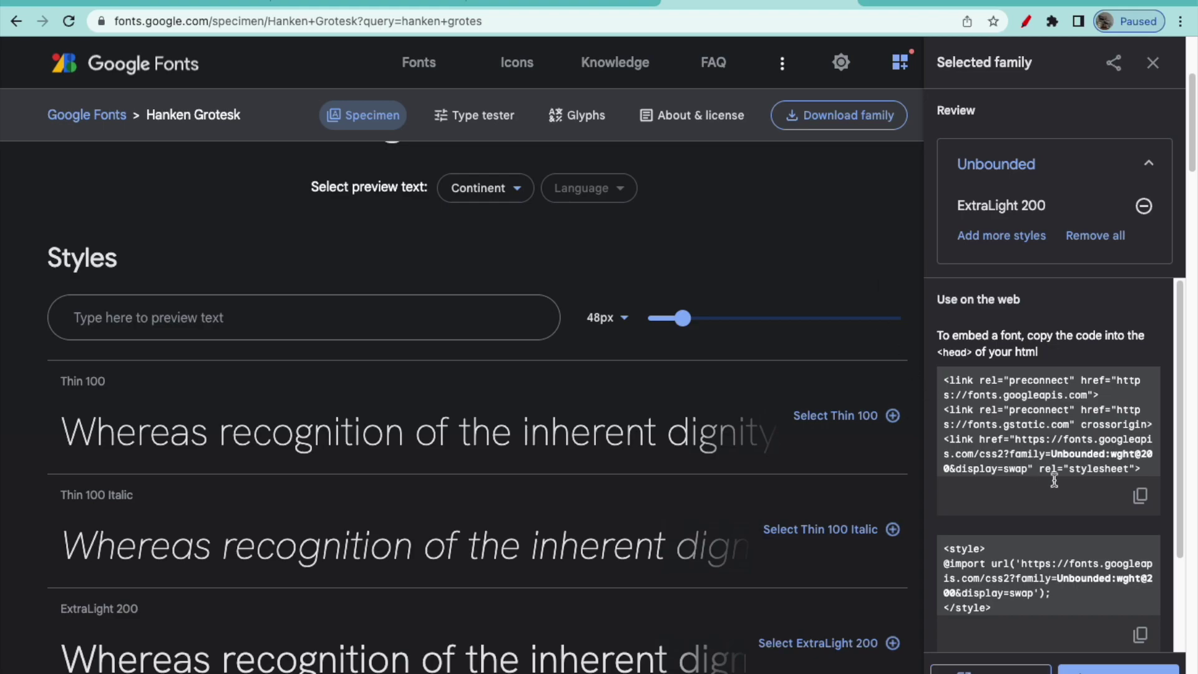
click(821, 123)
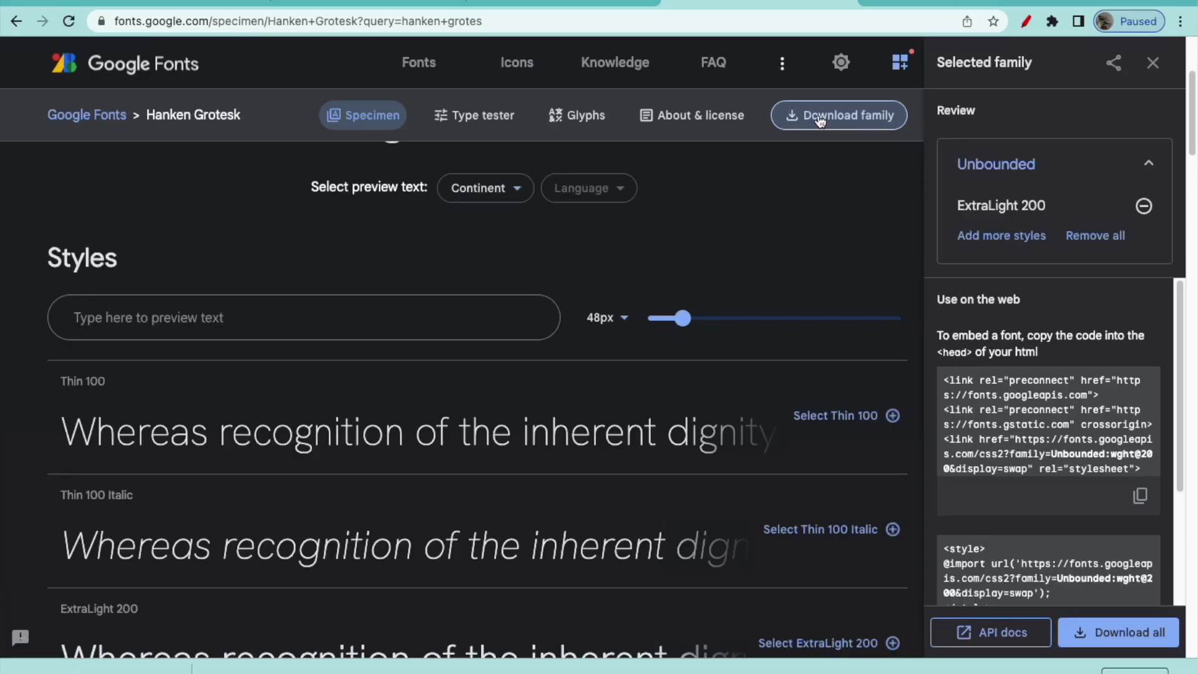
click(368, 3)
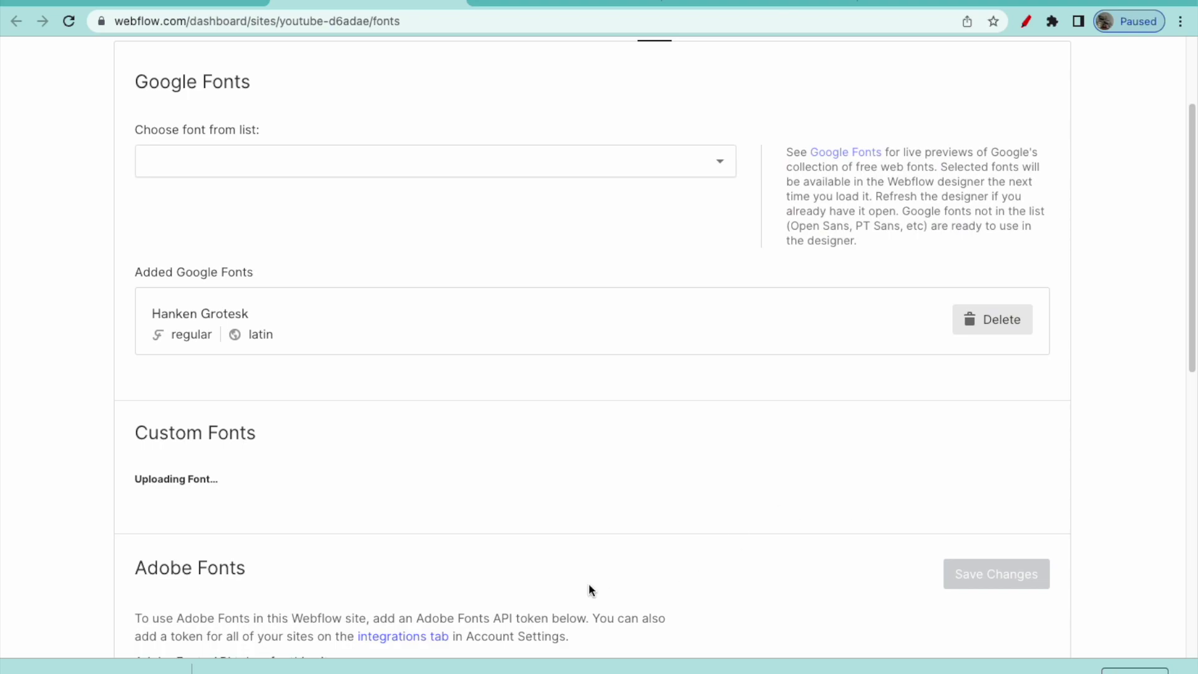
Step: Upload the font file with family name 'Hanken Grotesk', then reload the Designer
scroll(323, 553, down, 3)
click(277, 510)
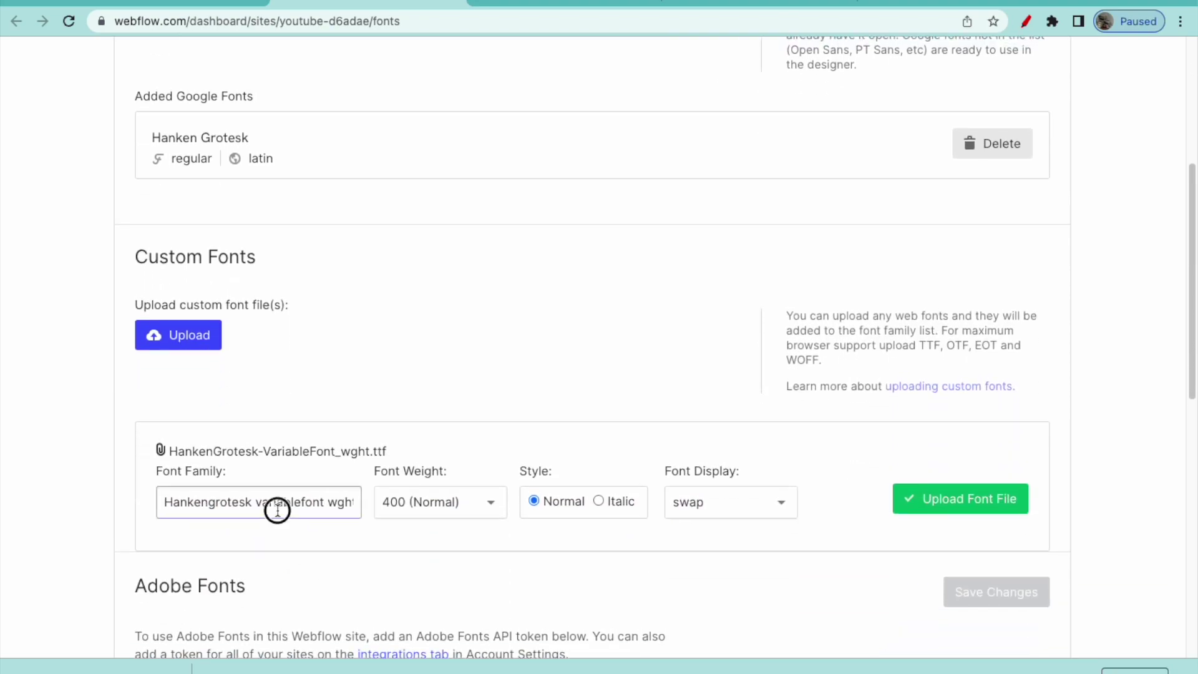
triple_click(277, 510)
text(Hanken Gr)
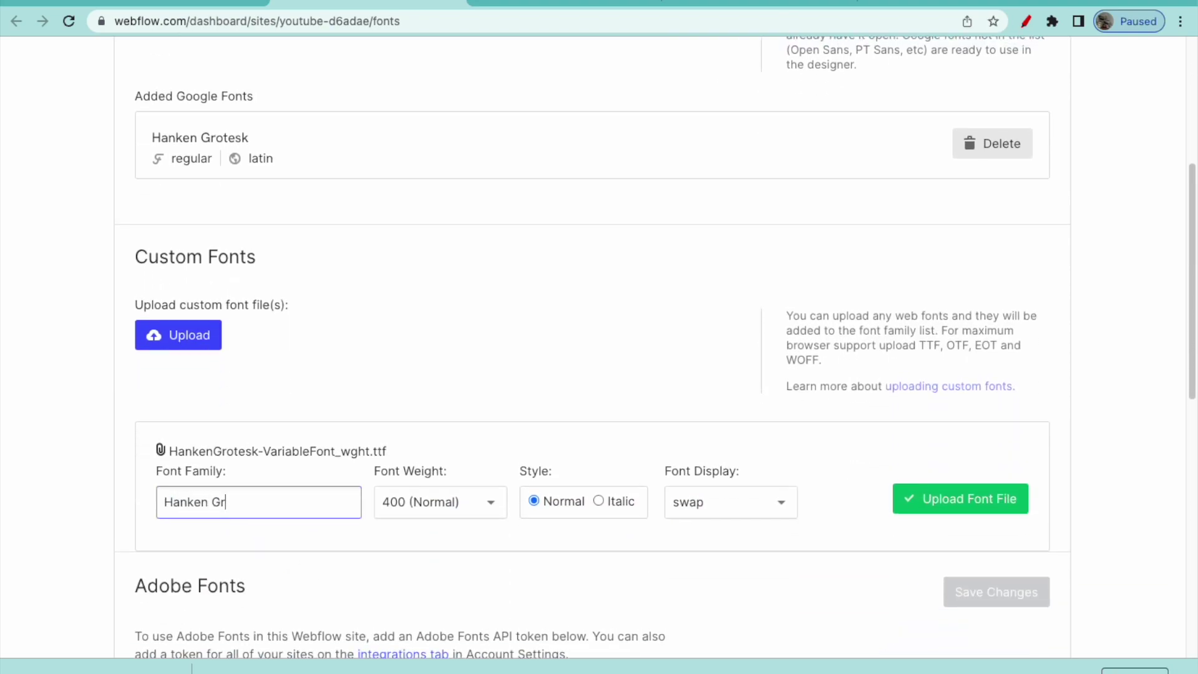
text(otesk)
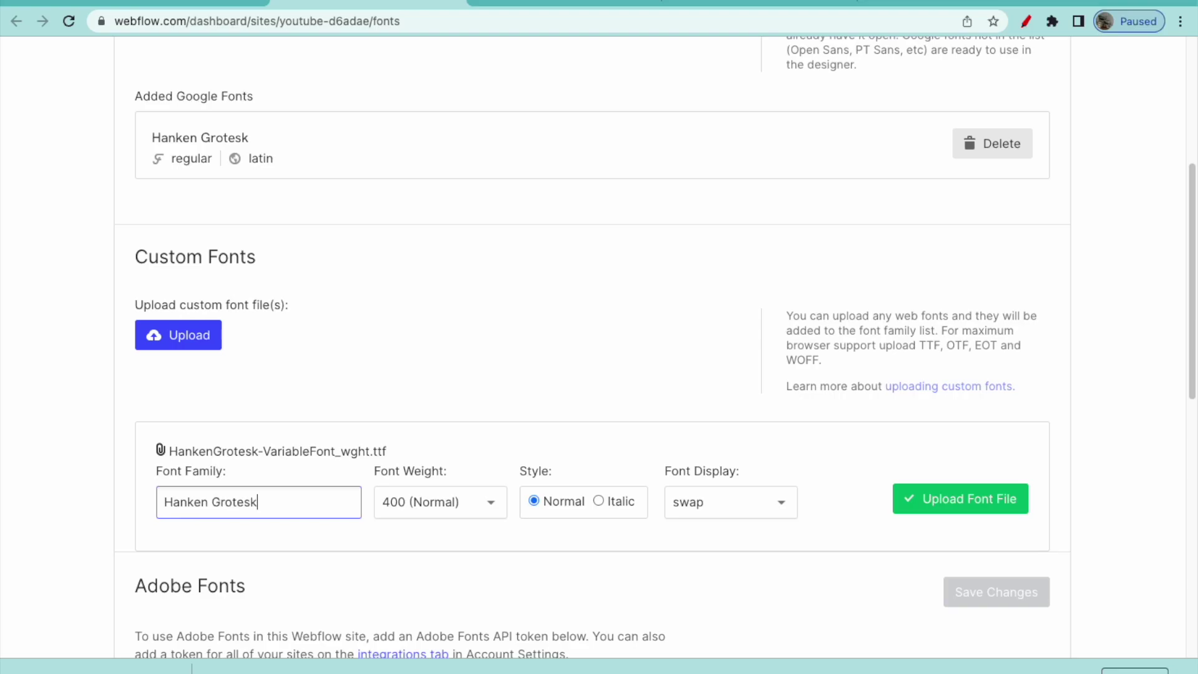
click(983, 507)
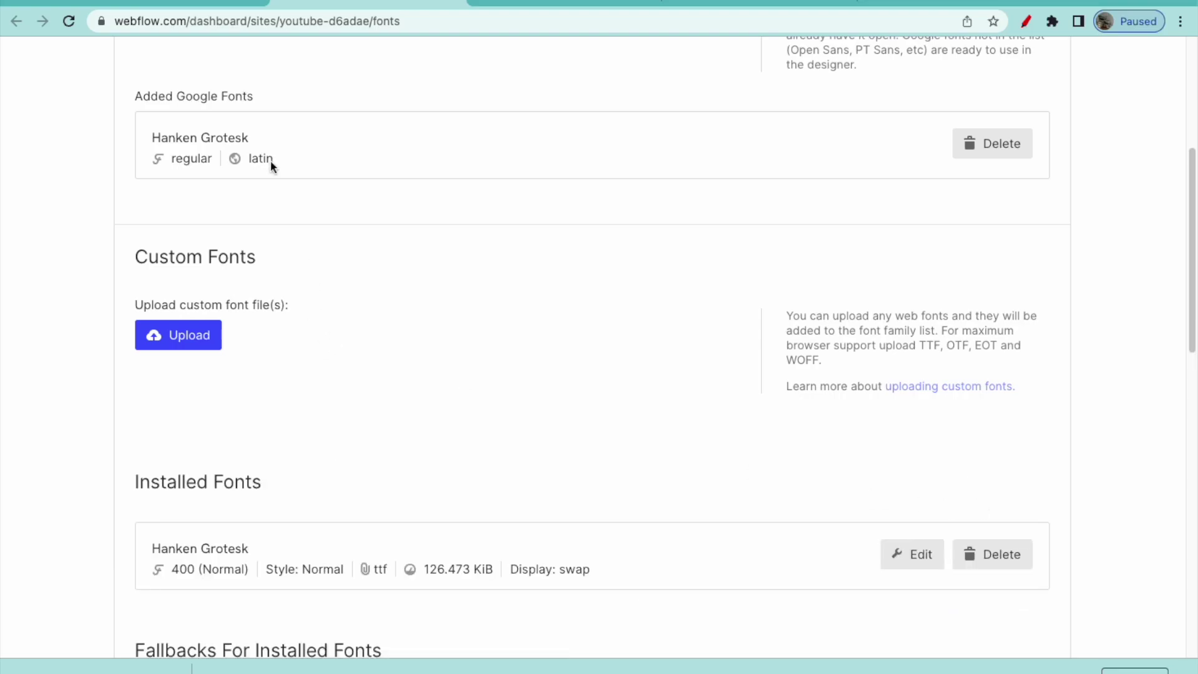
click(187, 5)
key(super+r)
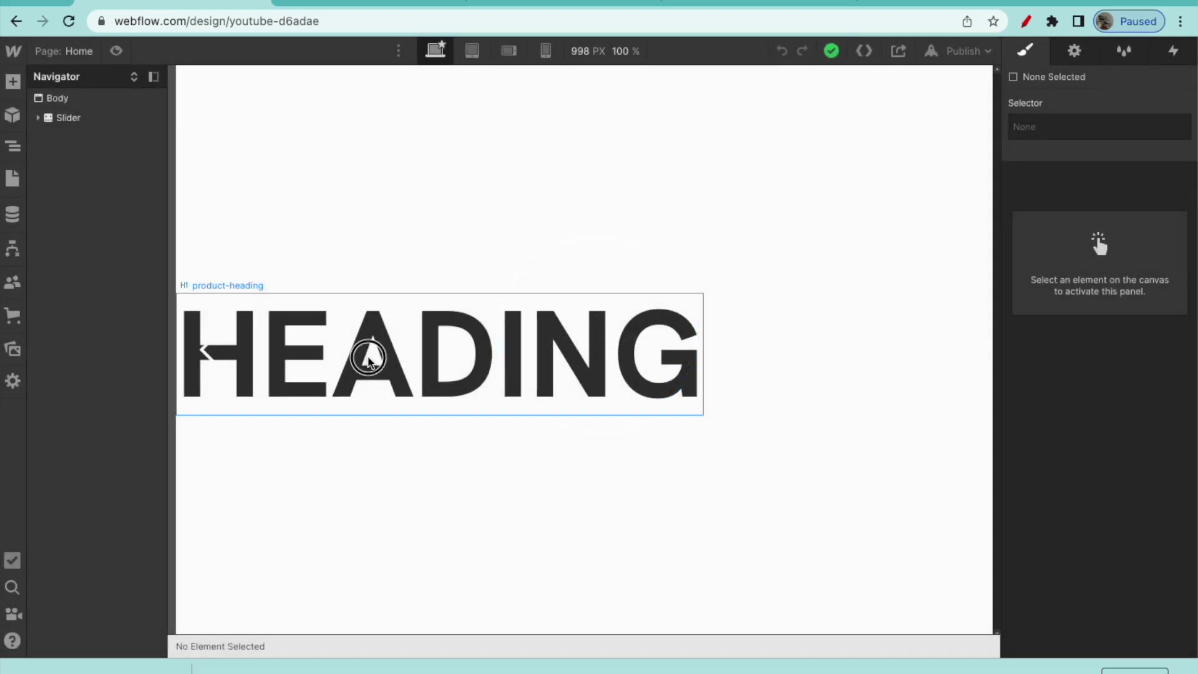
Step: Keep product-heading at 700 Bold and add a Weight font variation set to 900
click(369, 350)
scroll(1081, 400, down, 5)
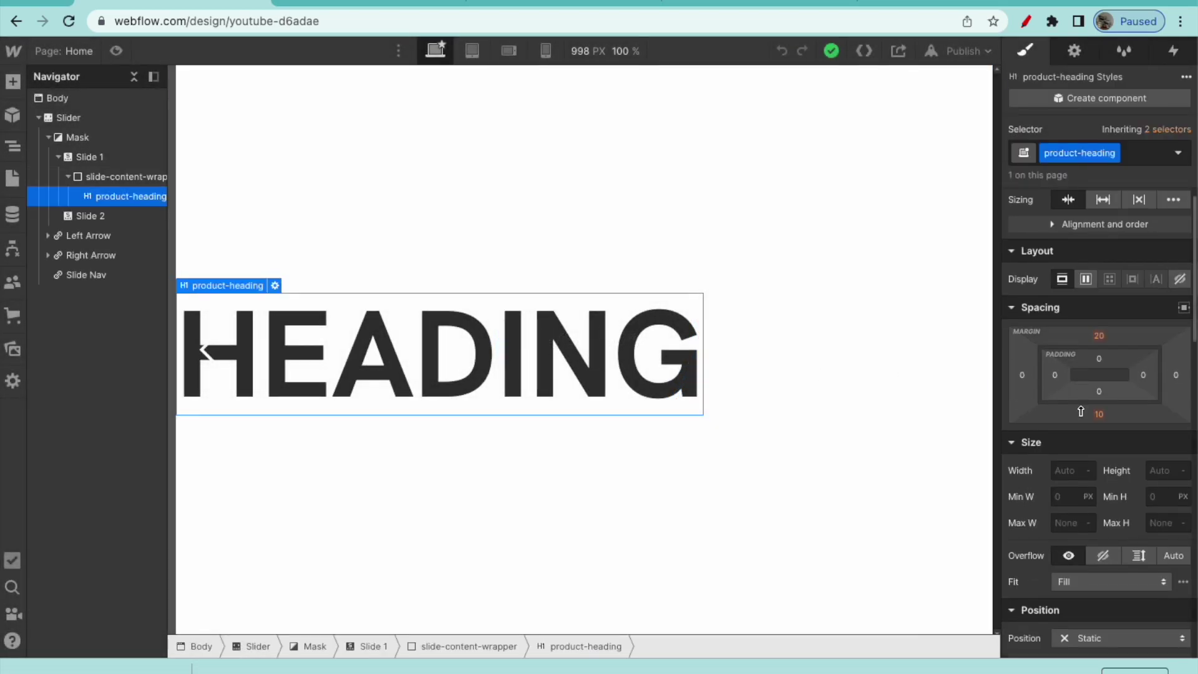
scroll(1080, 412, down, 1)
click(1080, 384)
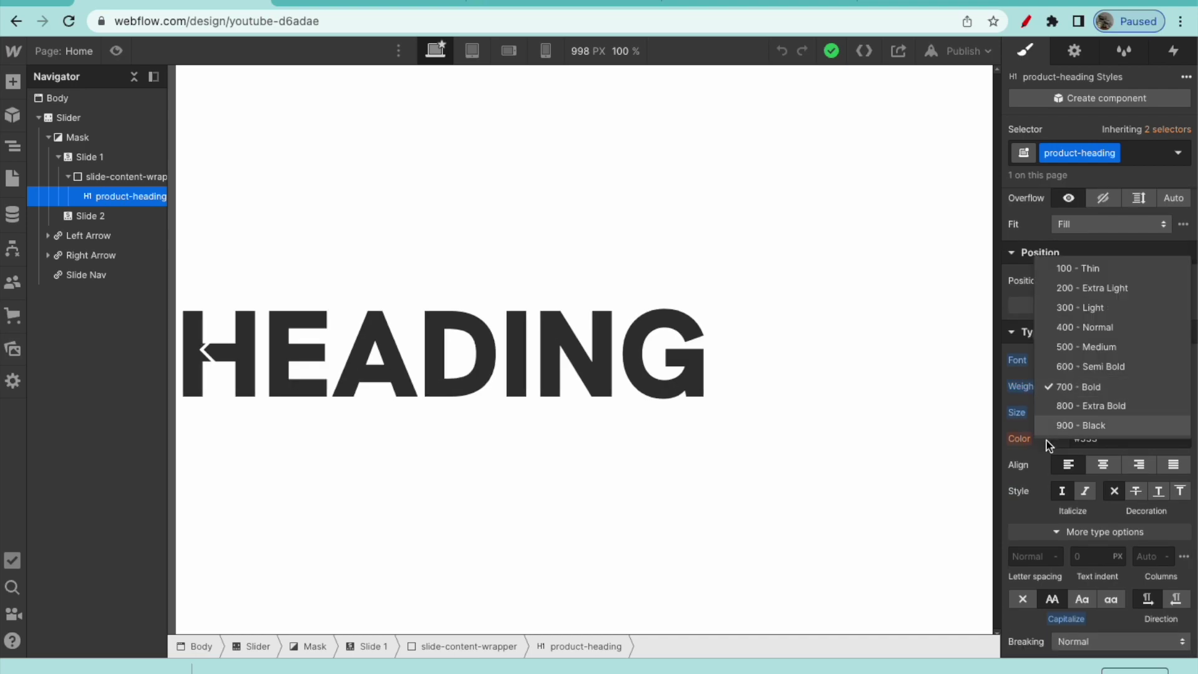
click(1037, 488)
scroll(1071, 470, down, 3)
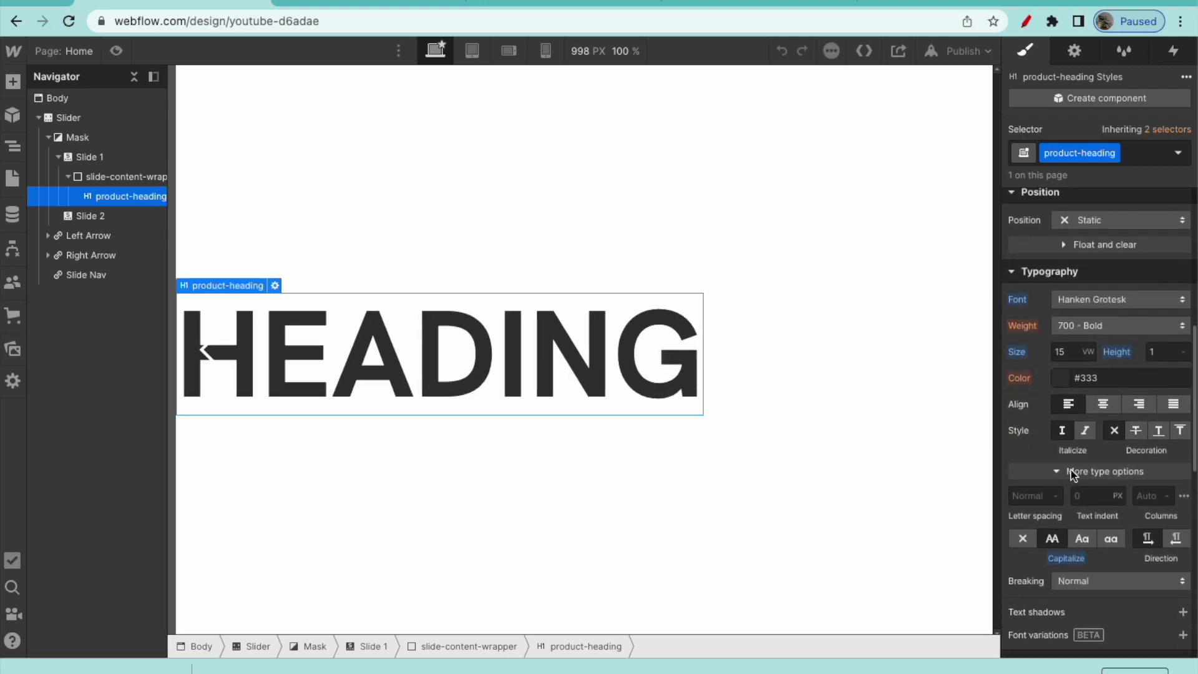
scroll(1070, 470, down, 1)
click(1181, 538)
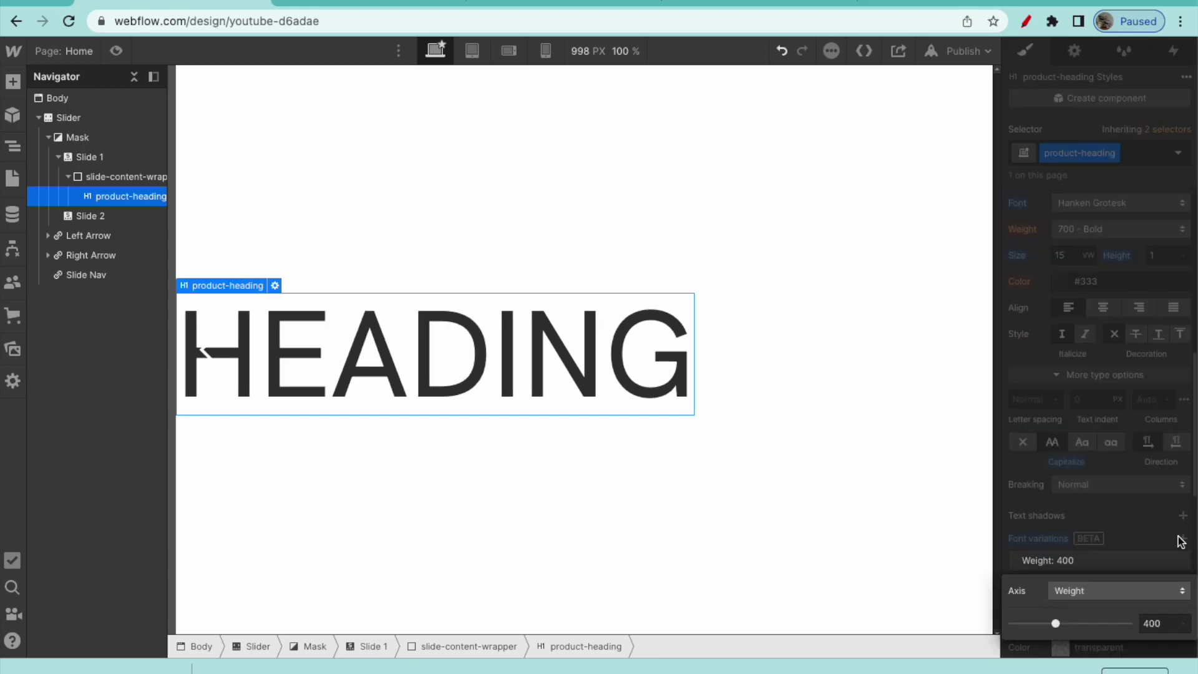
drag(1058, 623, 1164, 609)
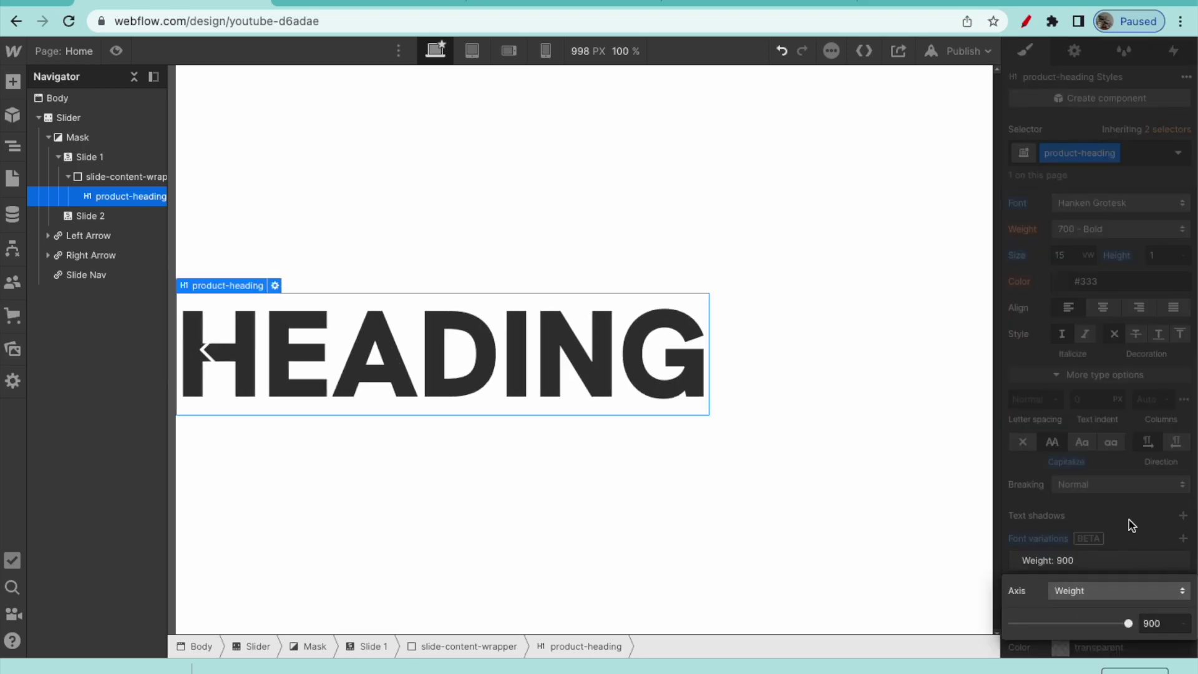
click(1068, 472)
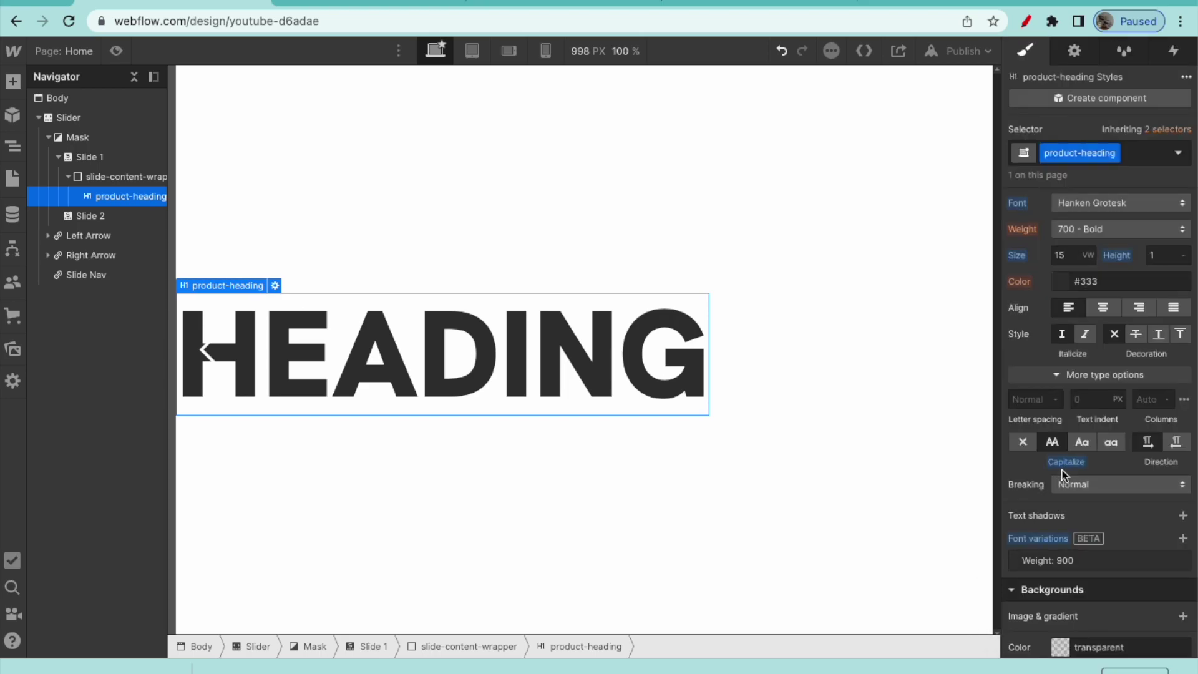
Step: Start editing the heading's letter spacing, trying a value of 30
click(1010, 399)
text(30)
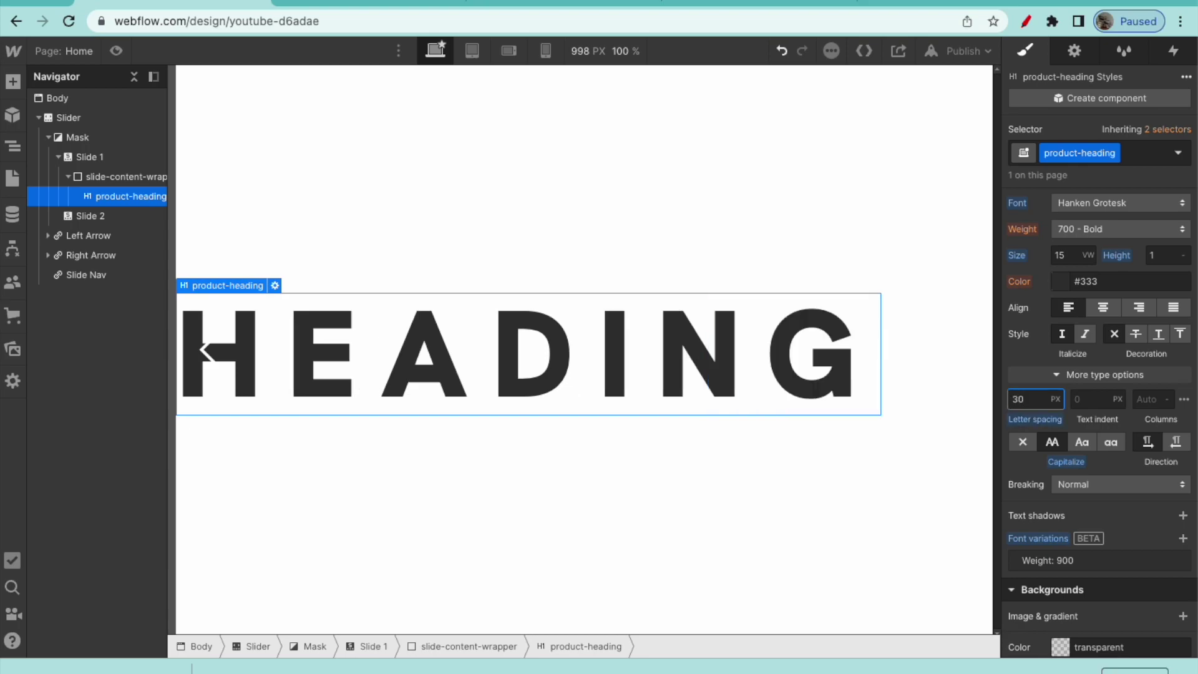
key(BackSpace)
key(BackSpace)
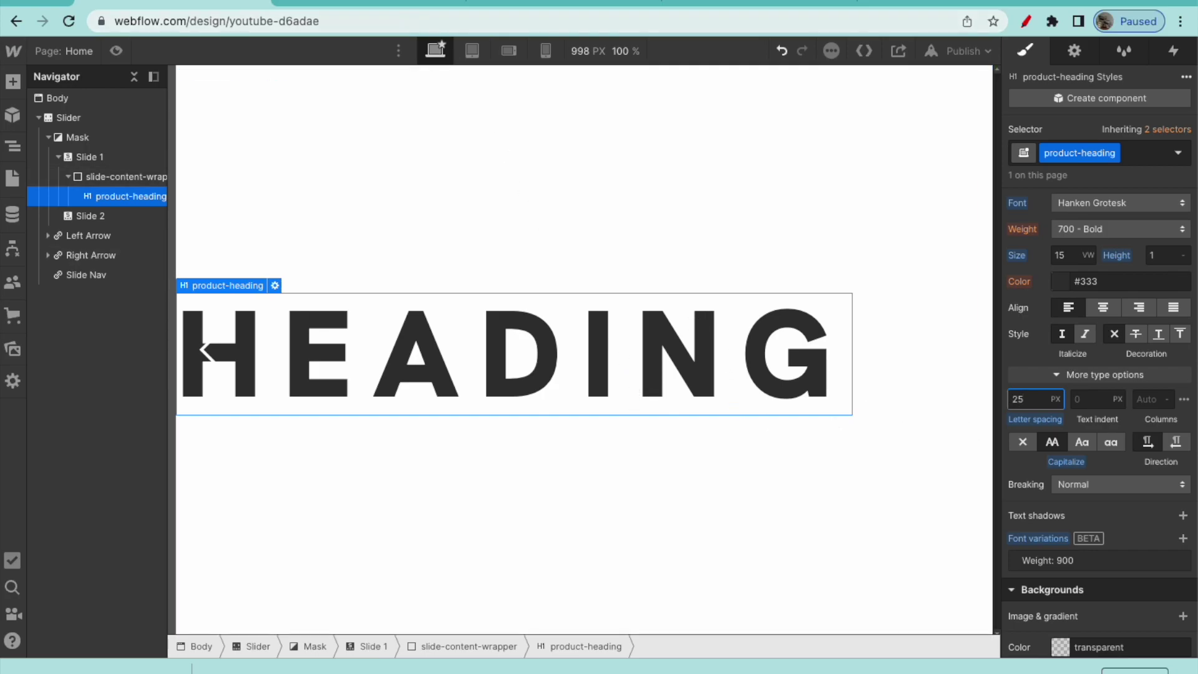
Step: Check the published slideshow, then retype the slide heading as IRON MAN
click(532, 2)
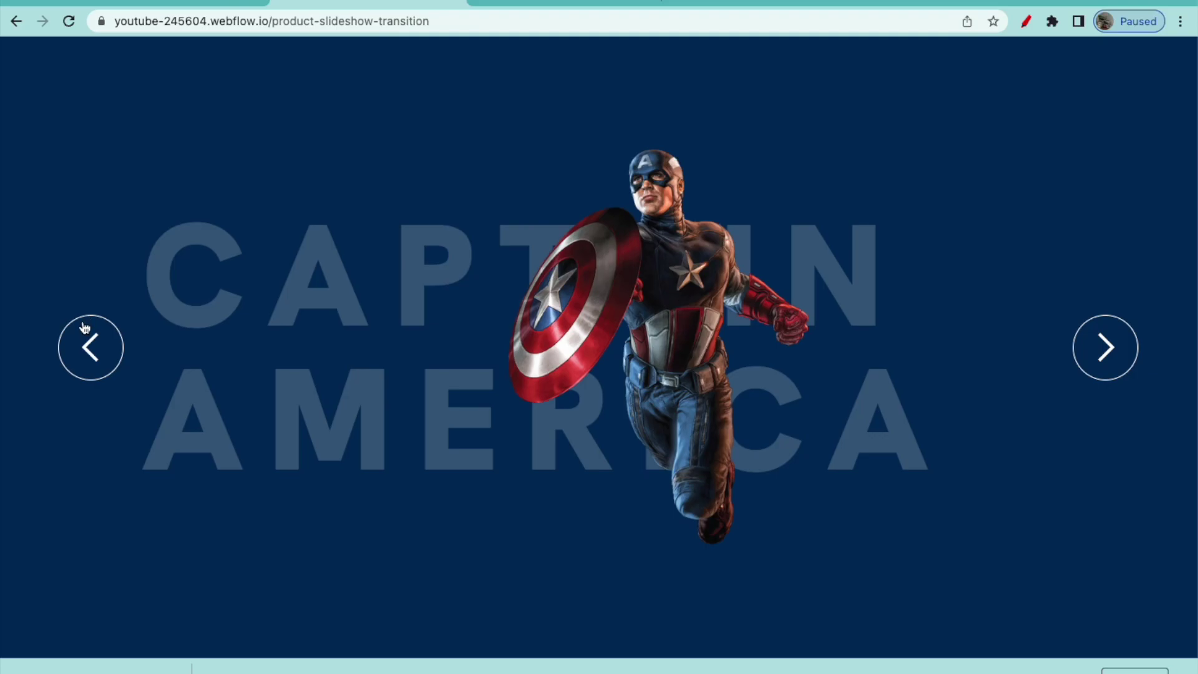
click(107, 322)
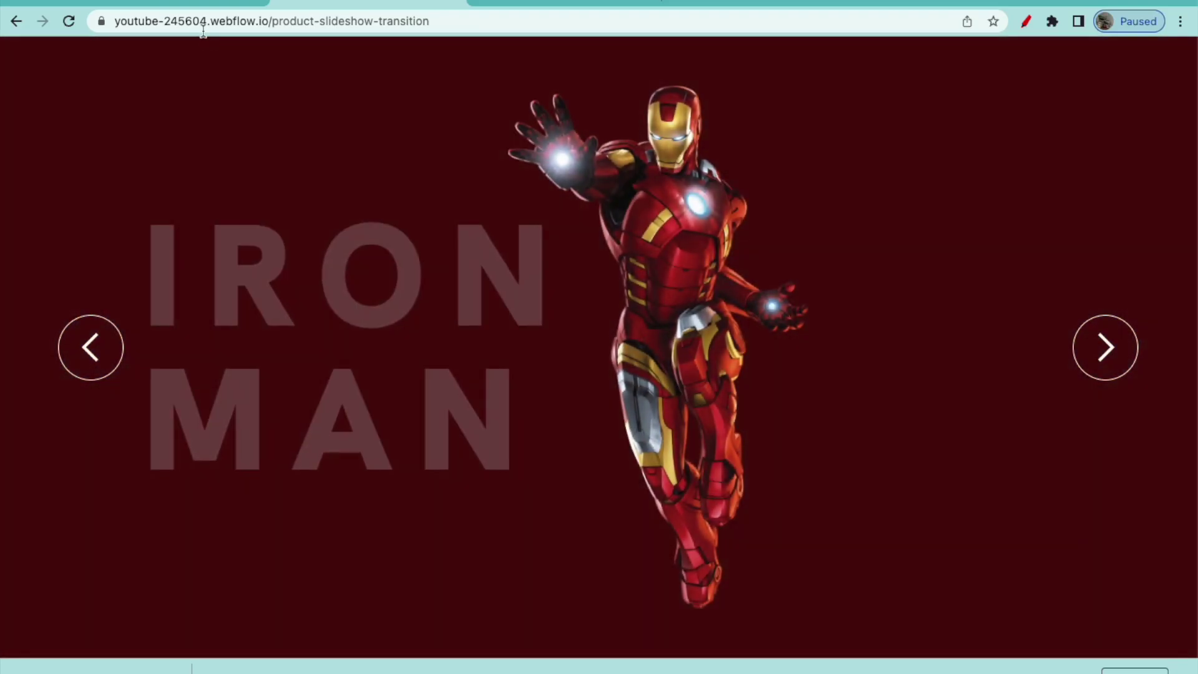
click(201, 5)
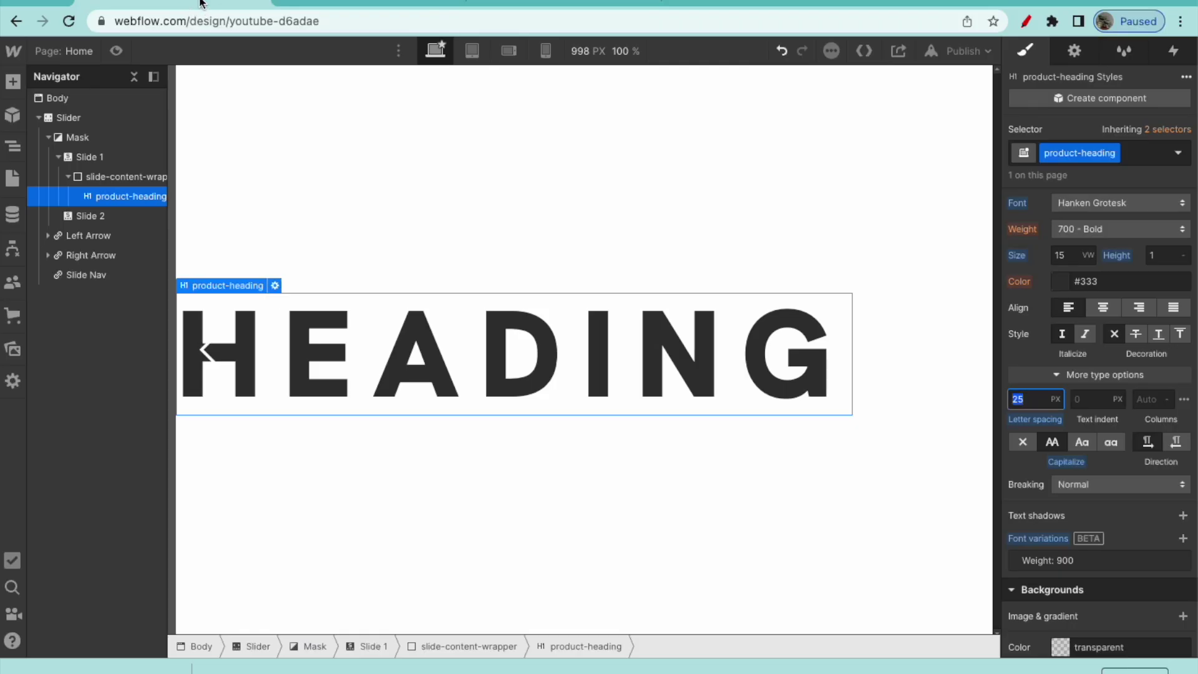
double_click(387, 329)
text(IRO)
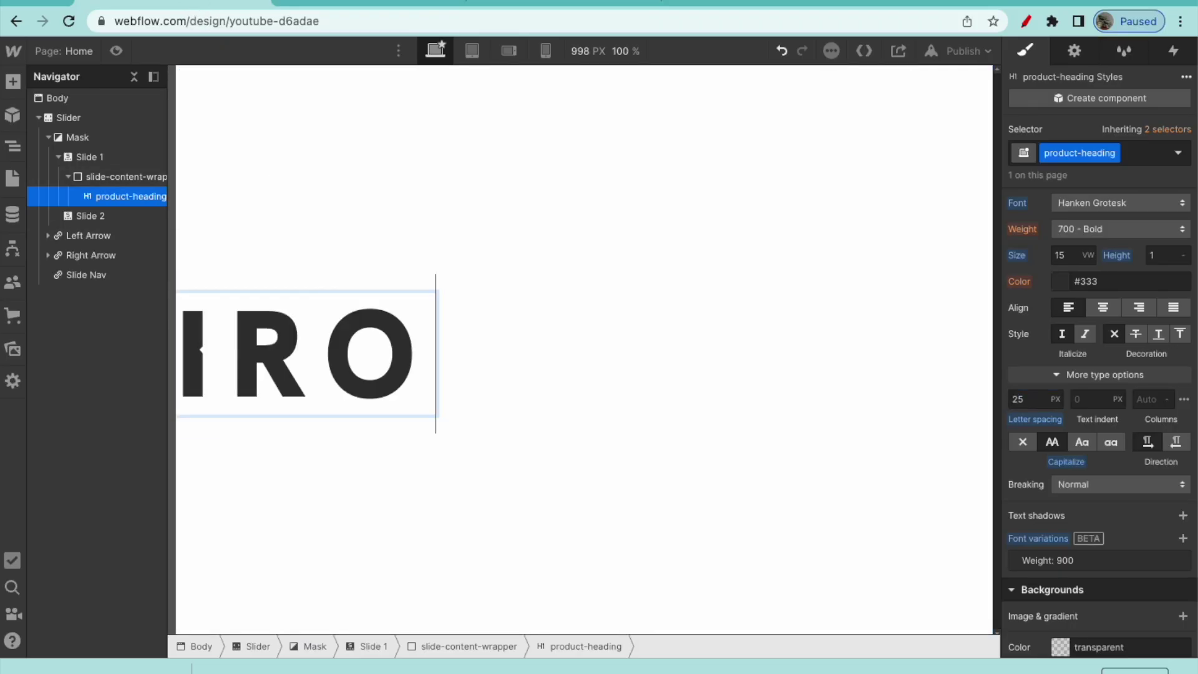
text(N MAN)
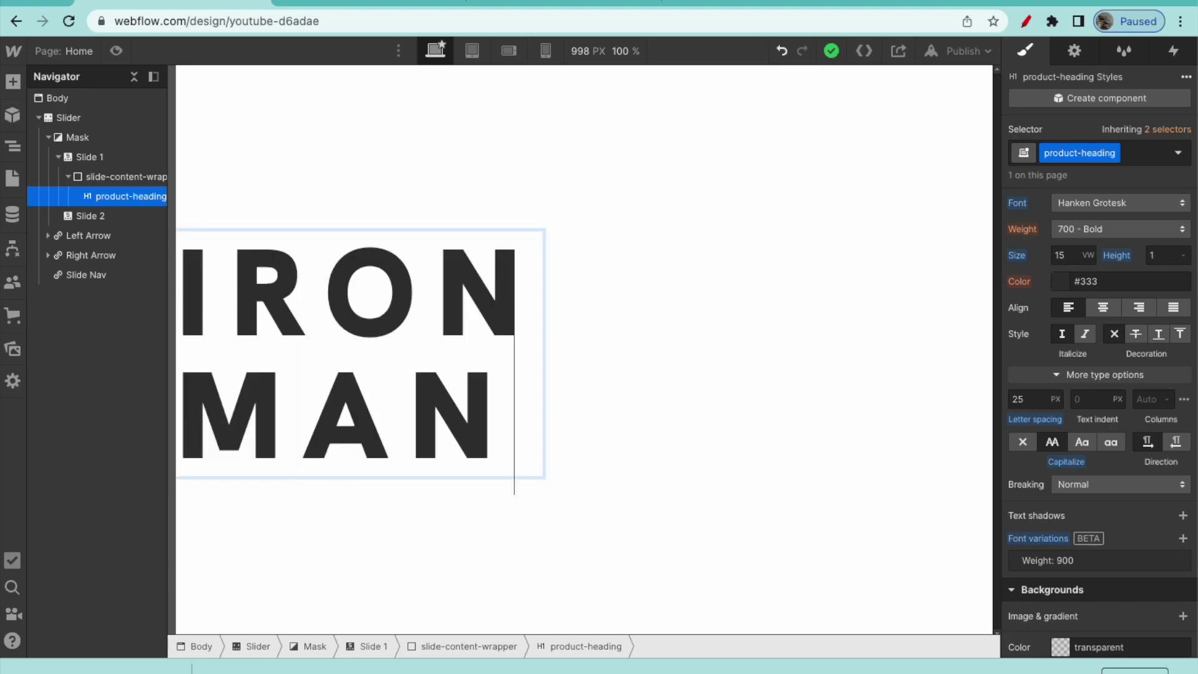
click(582, 230)
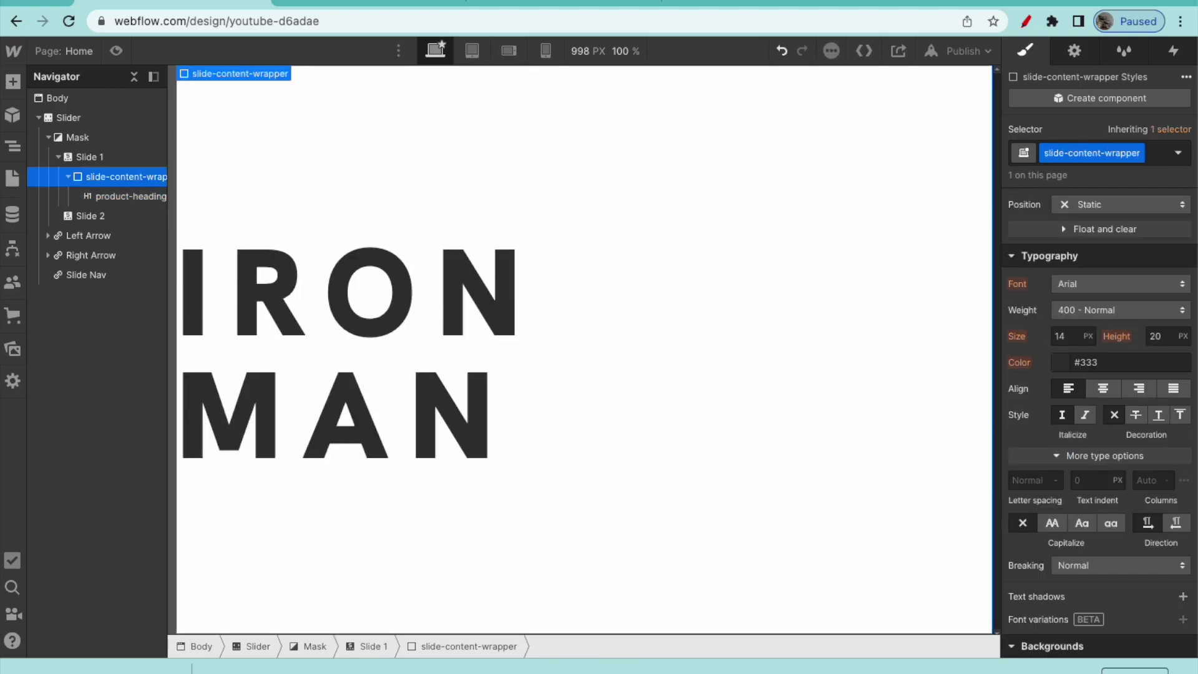
Step: Set slide-content-wrapper's left and right padding to 10vw each
click(365, 6)
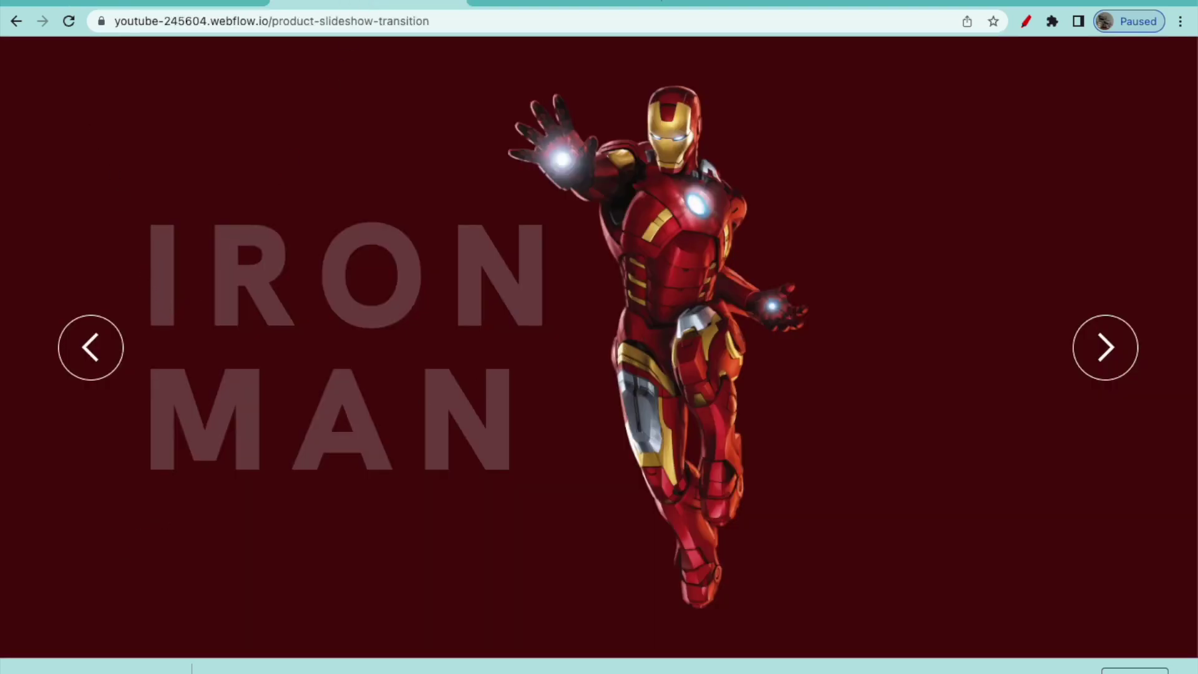
click(229, 5)
scroll(1111, 255, up, 5)
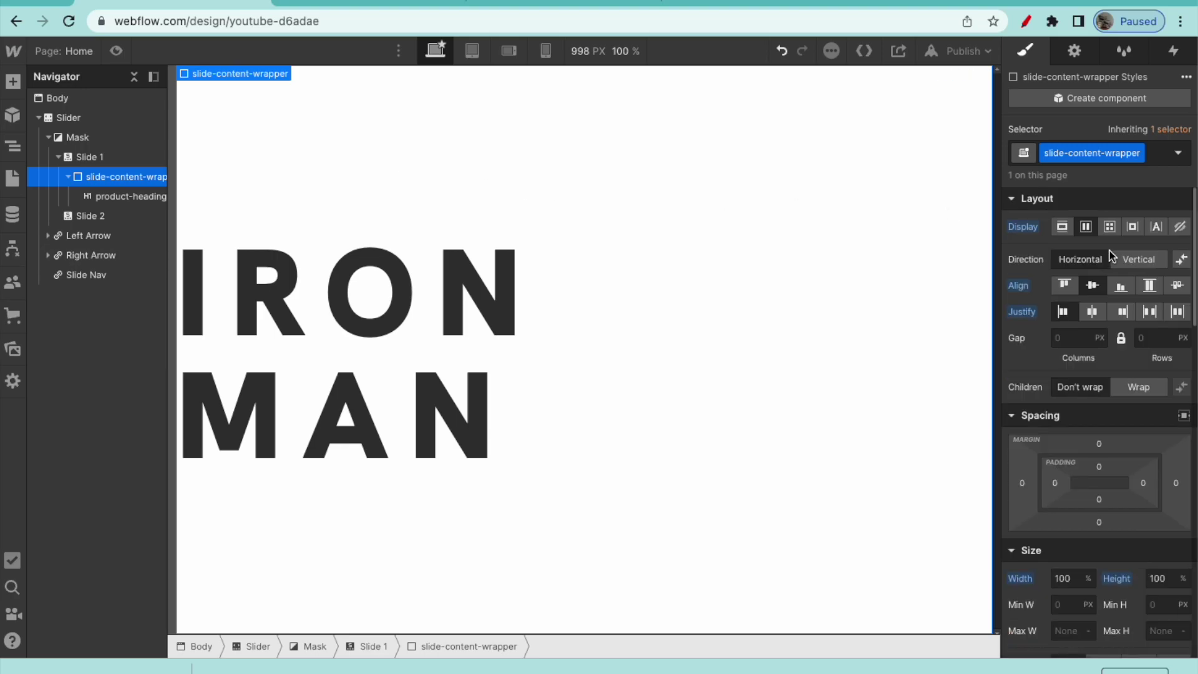
click(1053, 484)
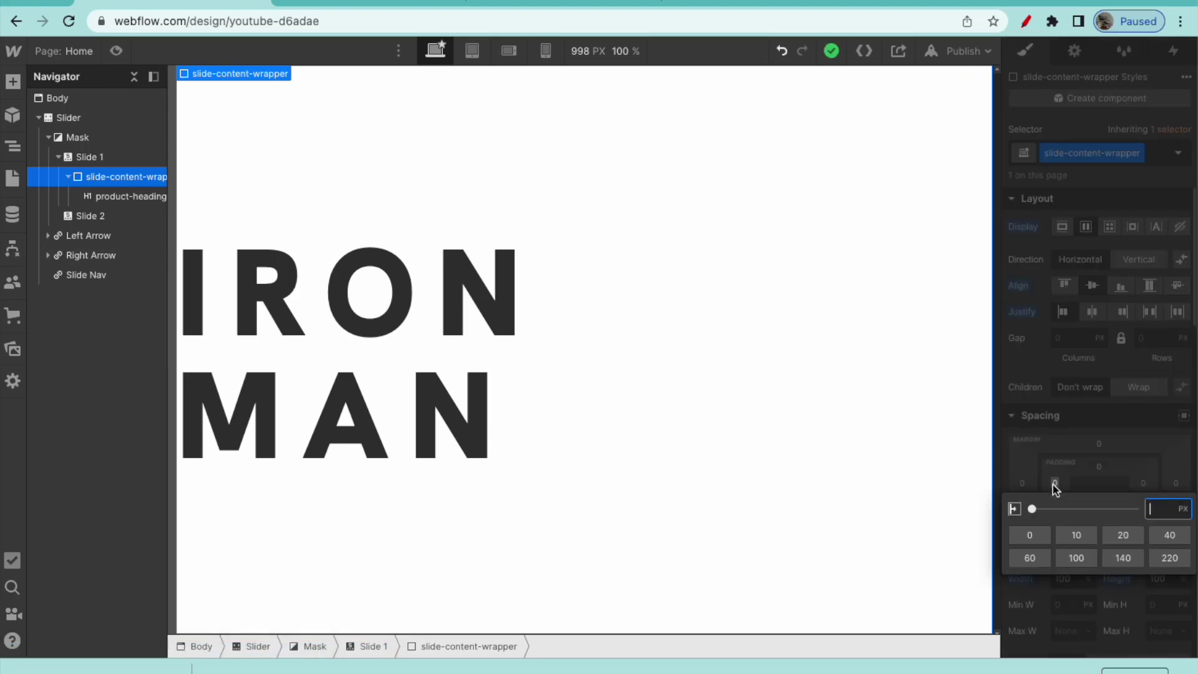
text(10vw)
key(Return)
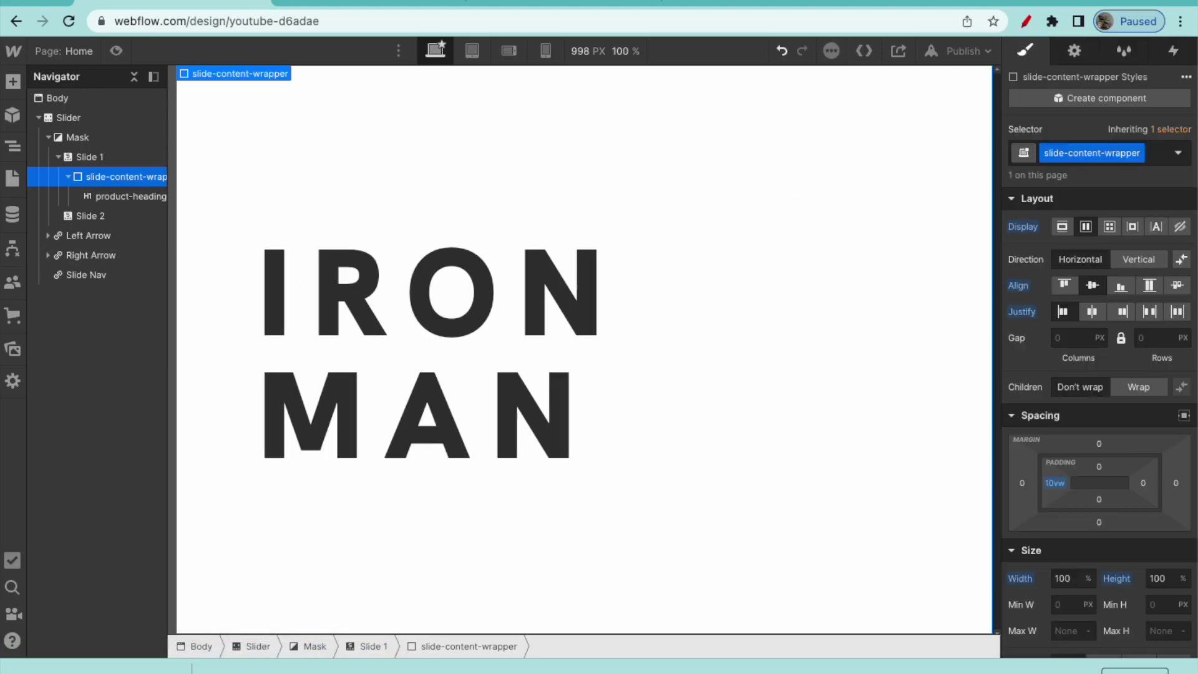
click(1143, 483)
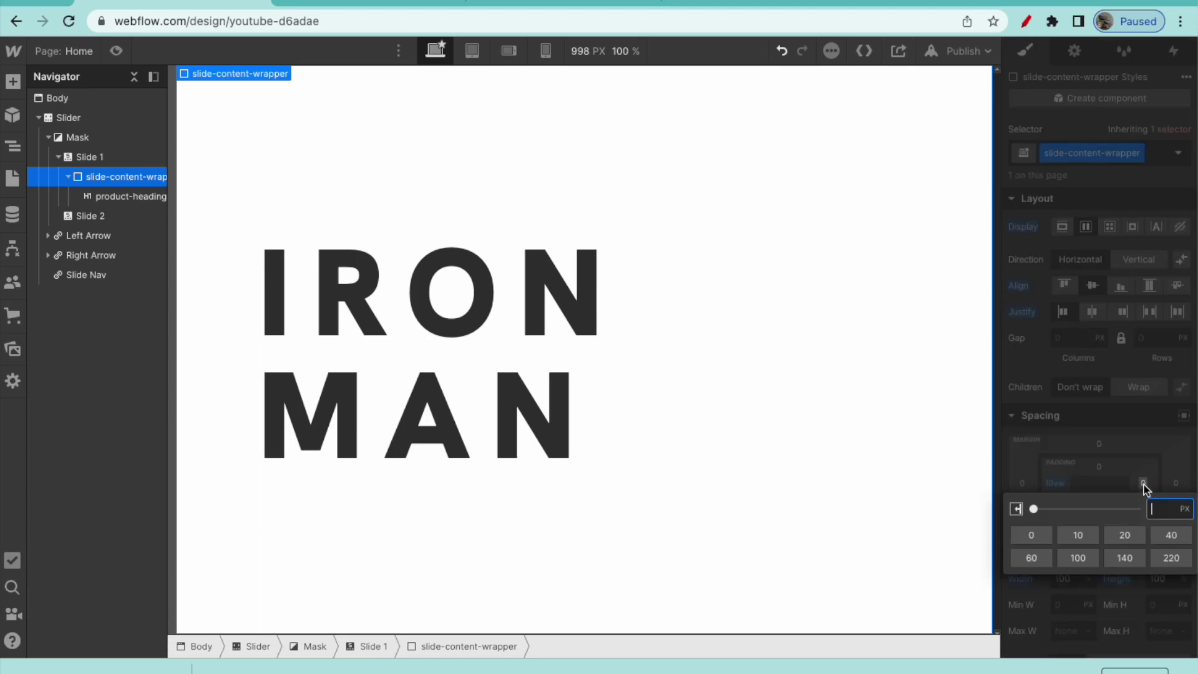
text(10vw)
key(Return)
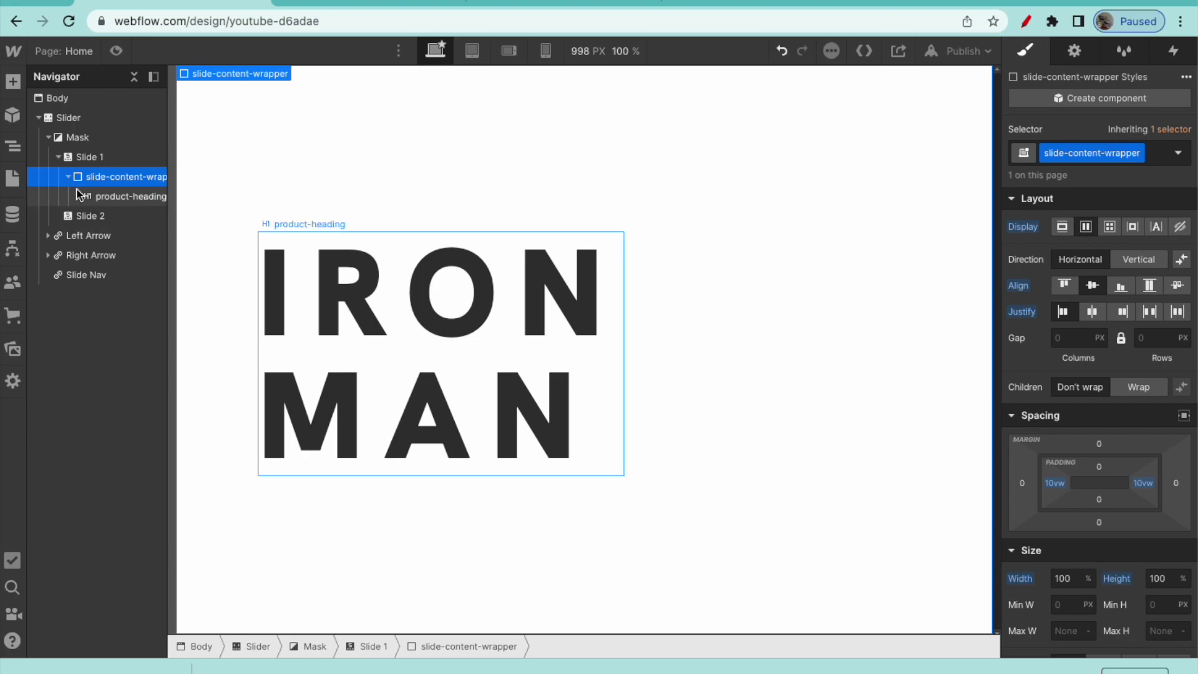
click(13, 83)
Step: Drop a new Div Block into Slide 1 and give it the class image-wrapper
drag(66, 368, 100, 206)
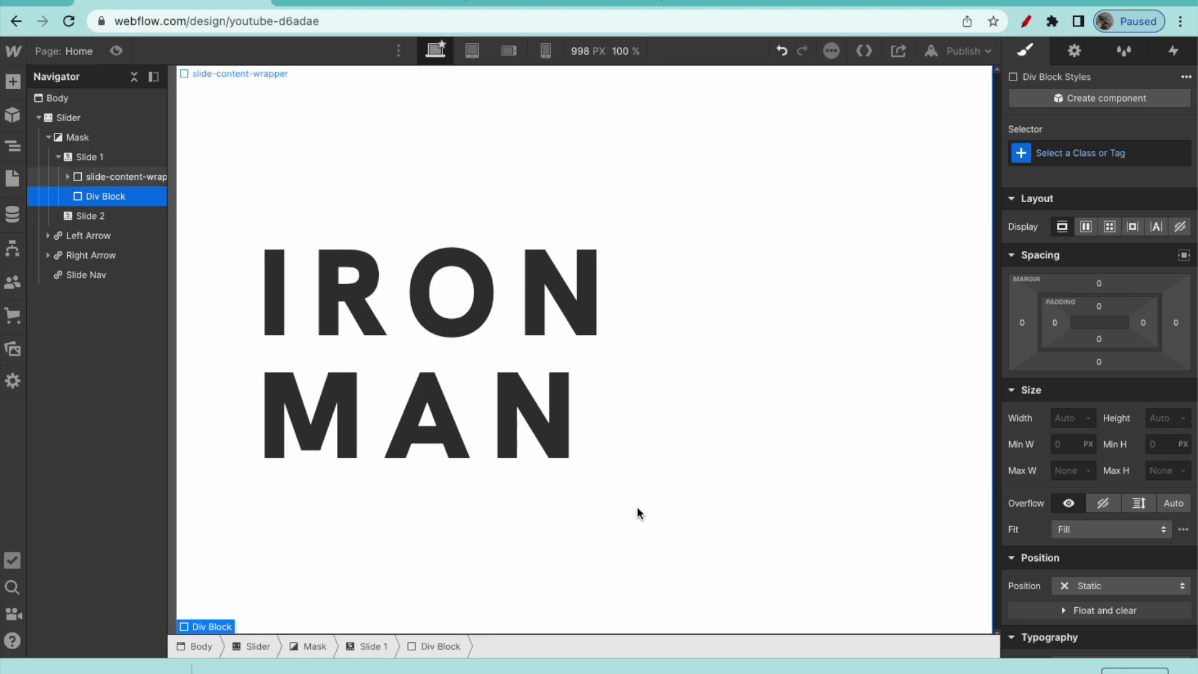
click(1041, 156)
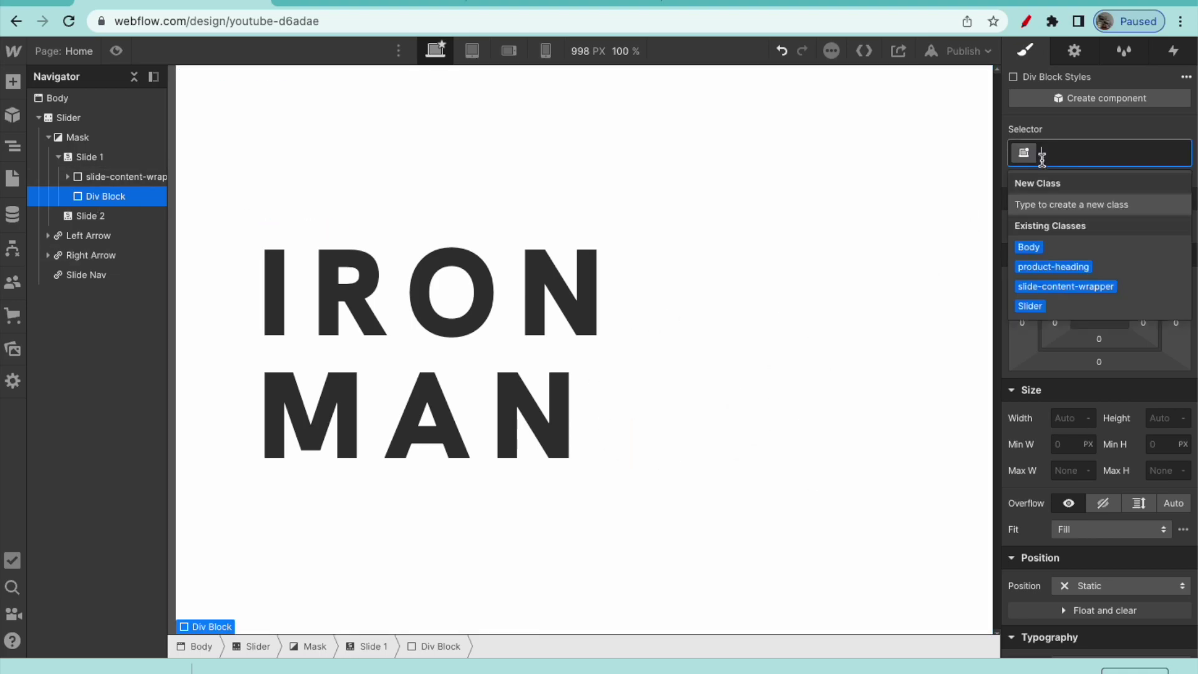
text(s)
key(BackSpace)
text(image-wrapper)
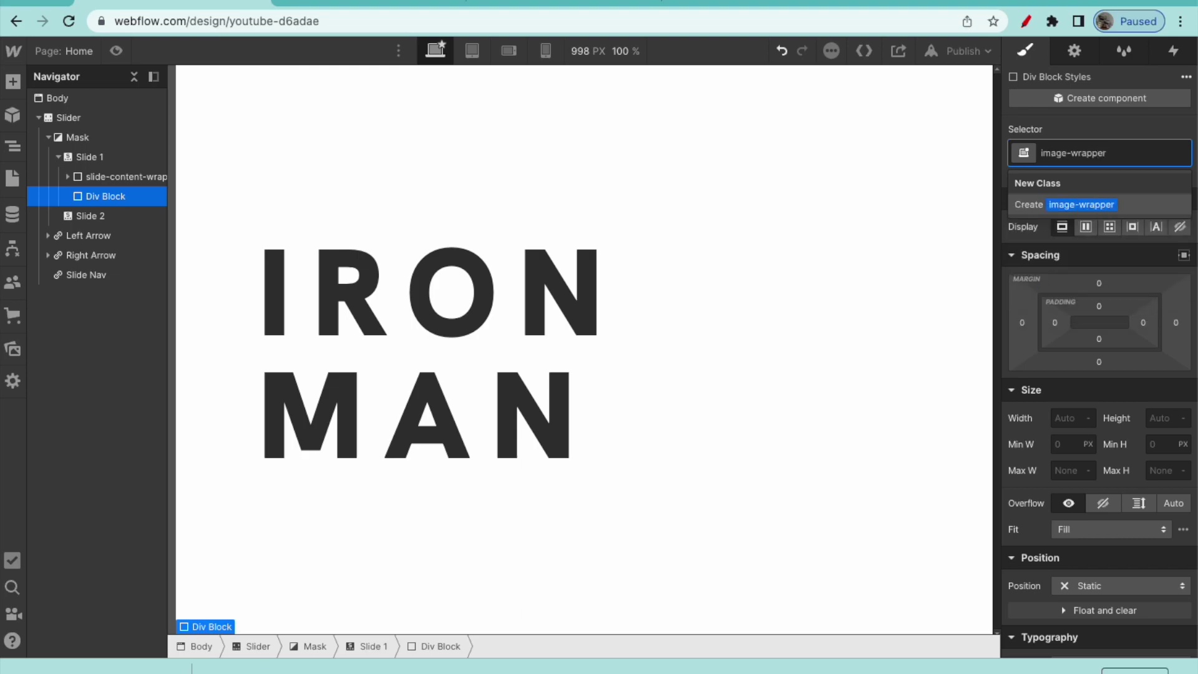
key(Return)
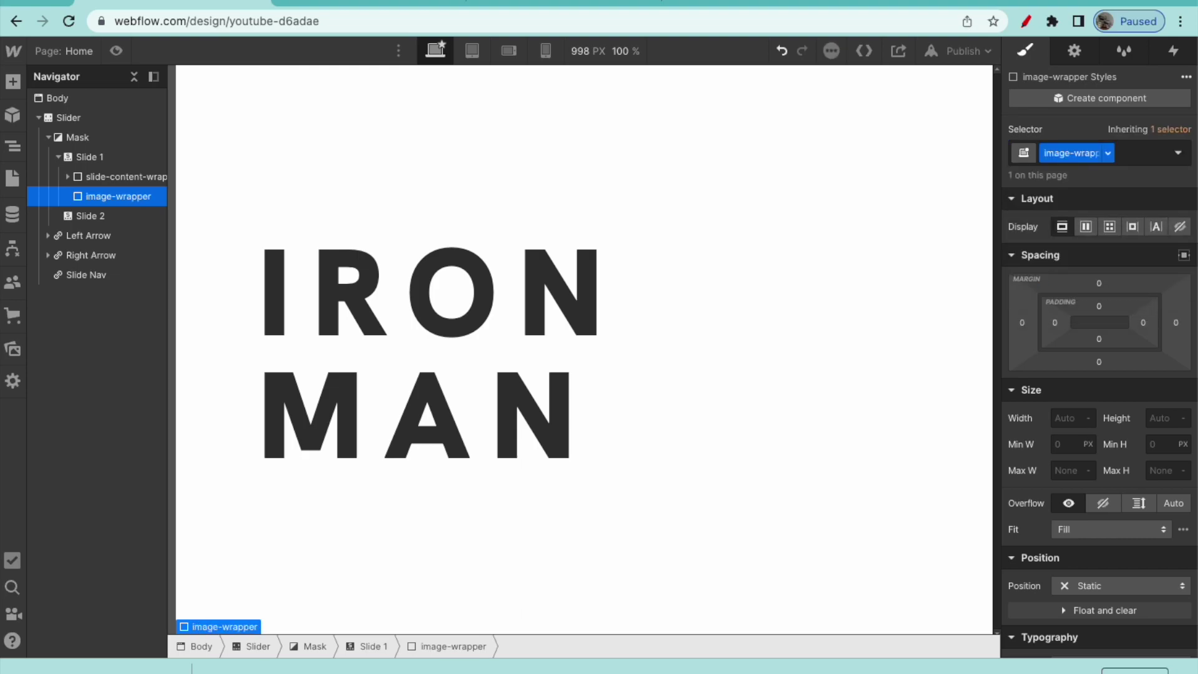
Step: Size image-wrapper to 100% width and 100% height with absolute positioning
click(458, 273)
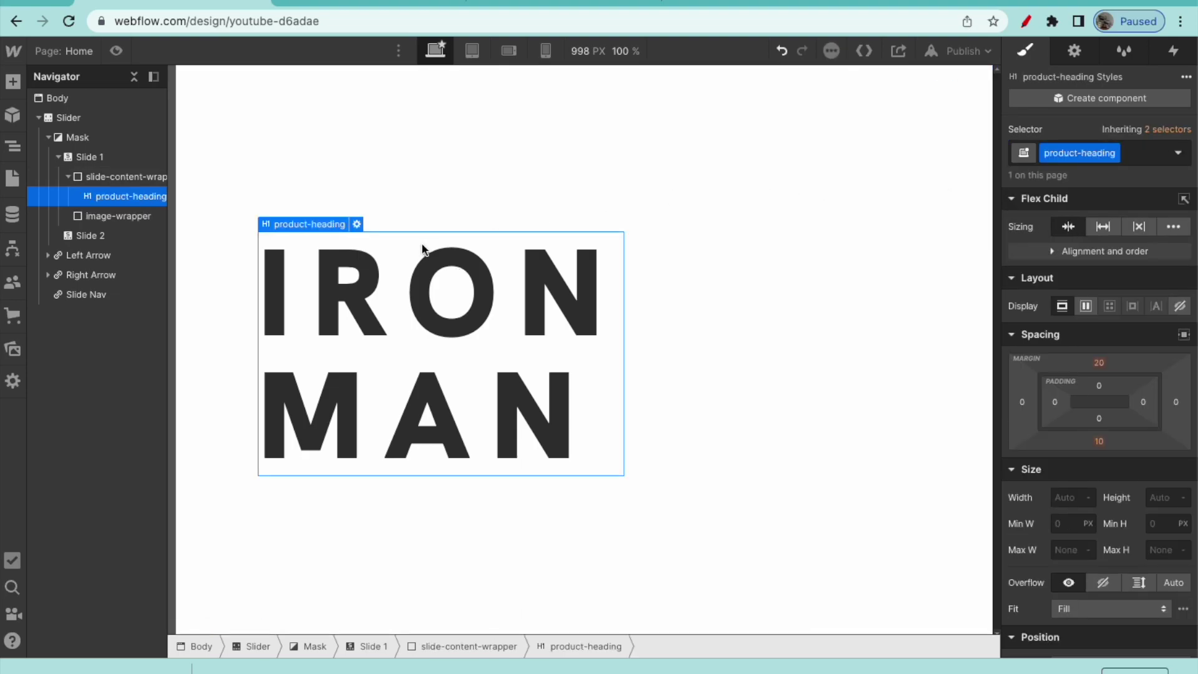
click(124, 215)
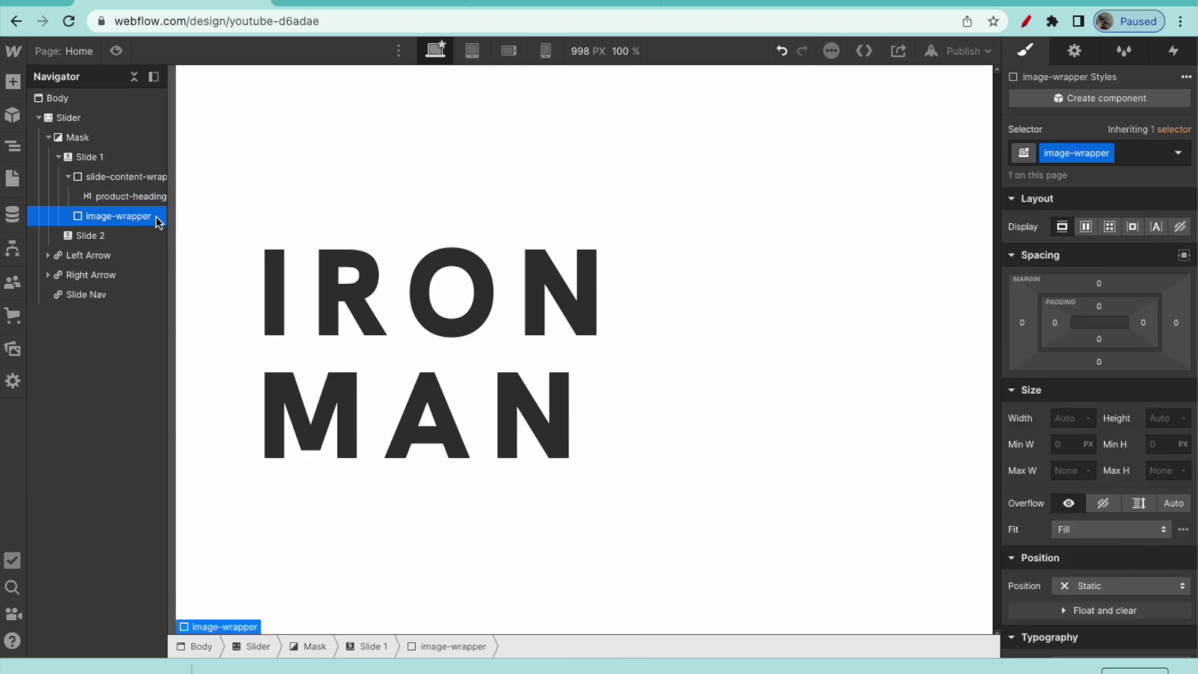
click(1067, 416)
text(100%)
key(Tab)
text(100%)
key(Return)
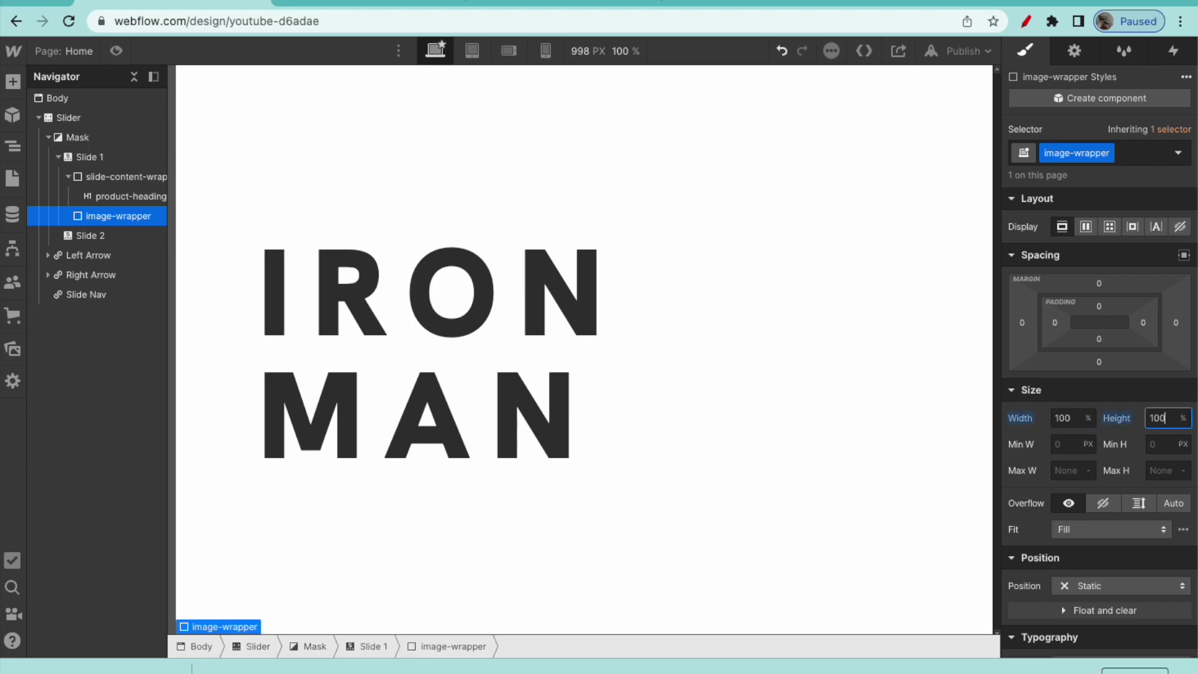
click(1123, 586)
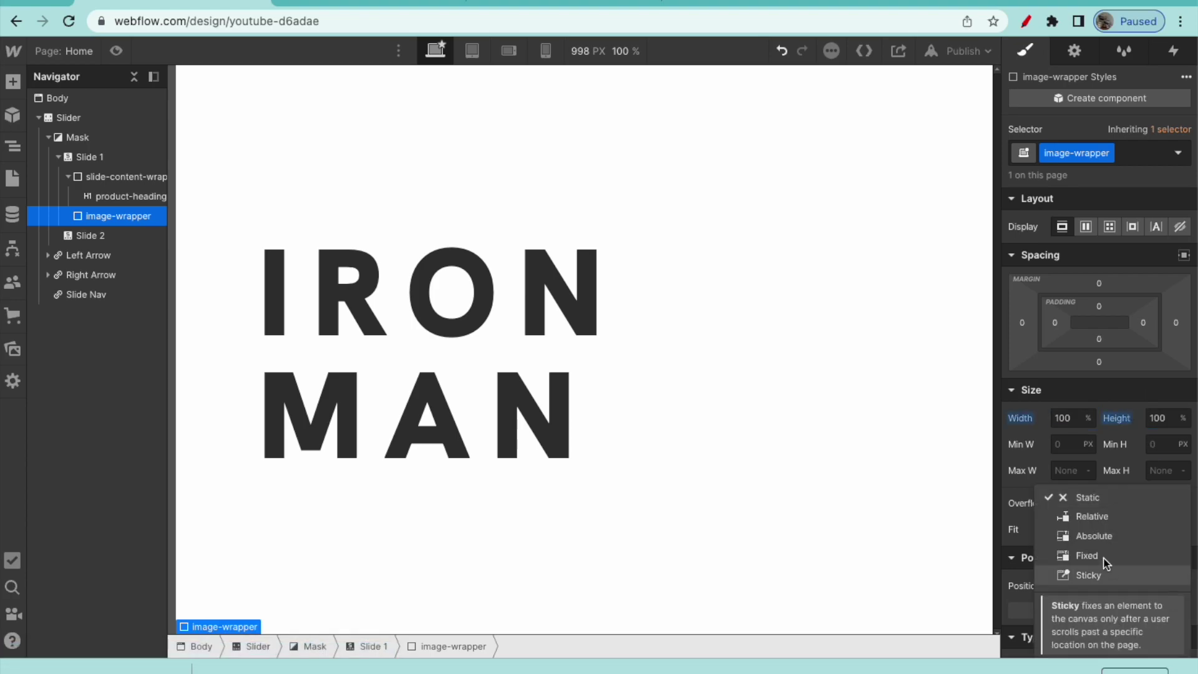
click(1091, 534)
Step: Move image-wrapper into the relatively positioned slide-content-wrapper, pinned top-left
scroll(1068, 498, down, 5)
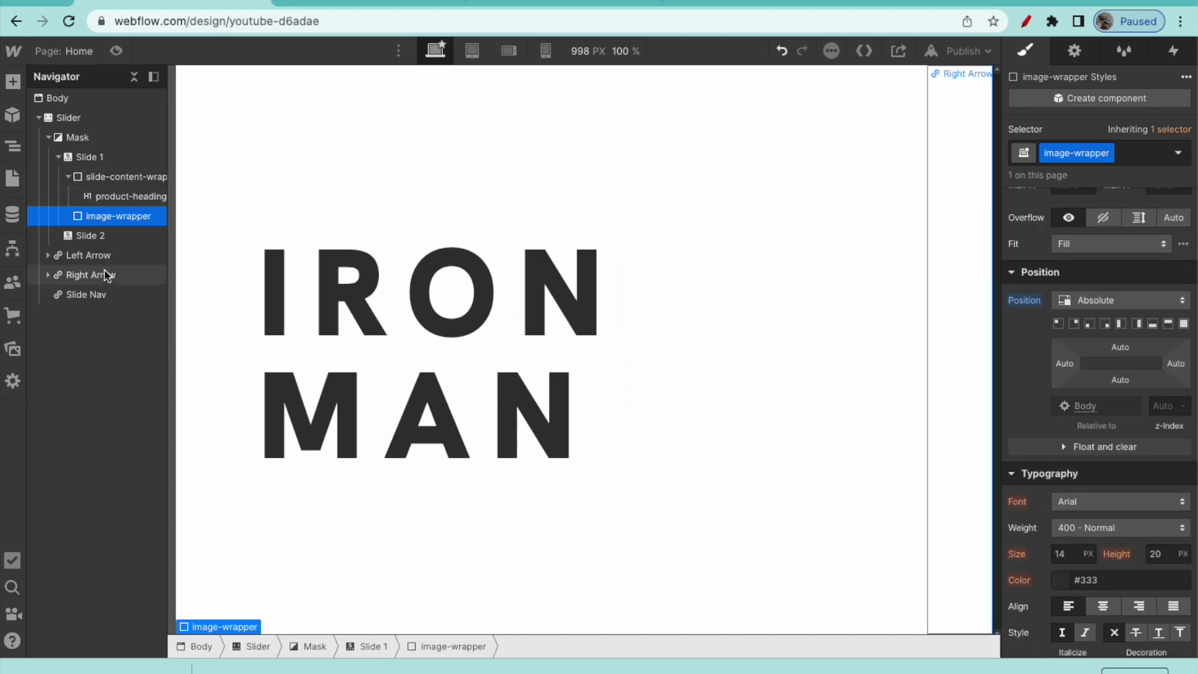
click(100, 158)
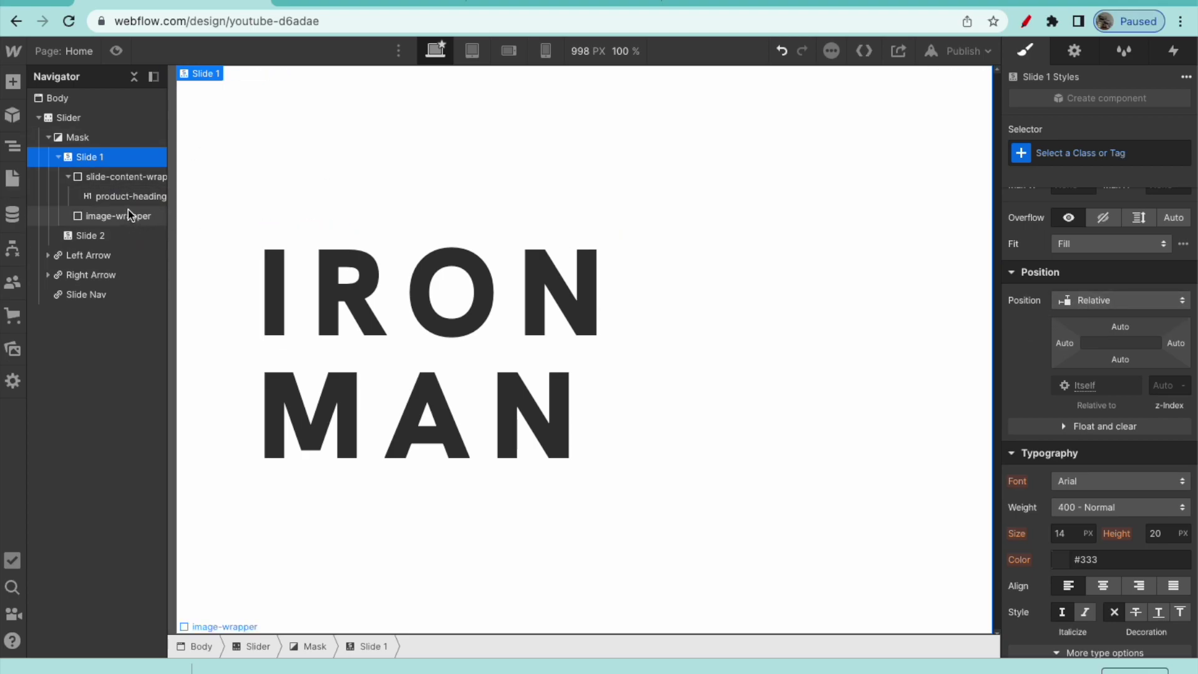
drag(129, 209, 149, 222)
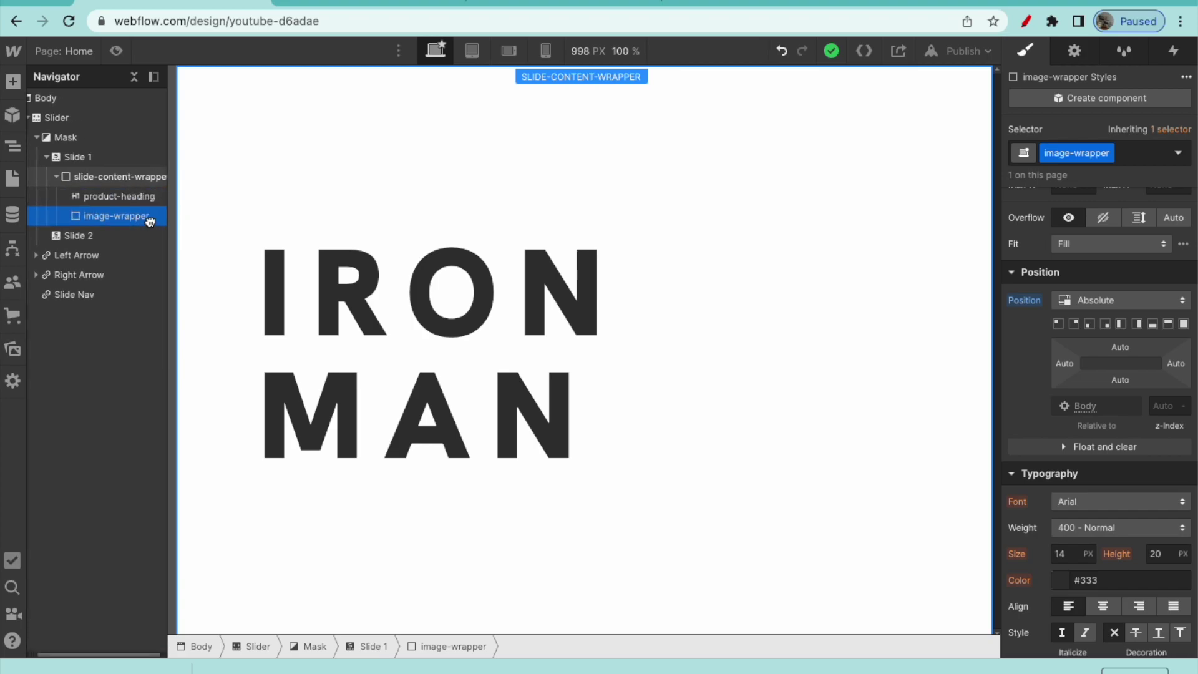
click(134, 177)
click(1098, 459)
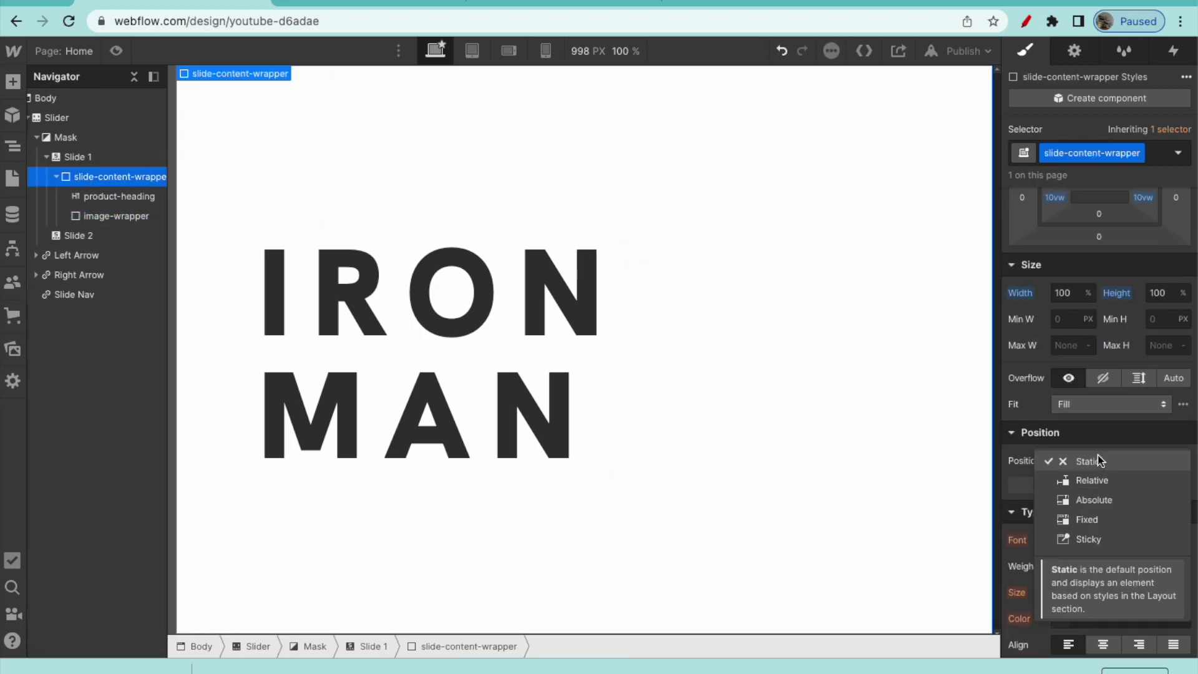
click(1092, 480)
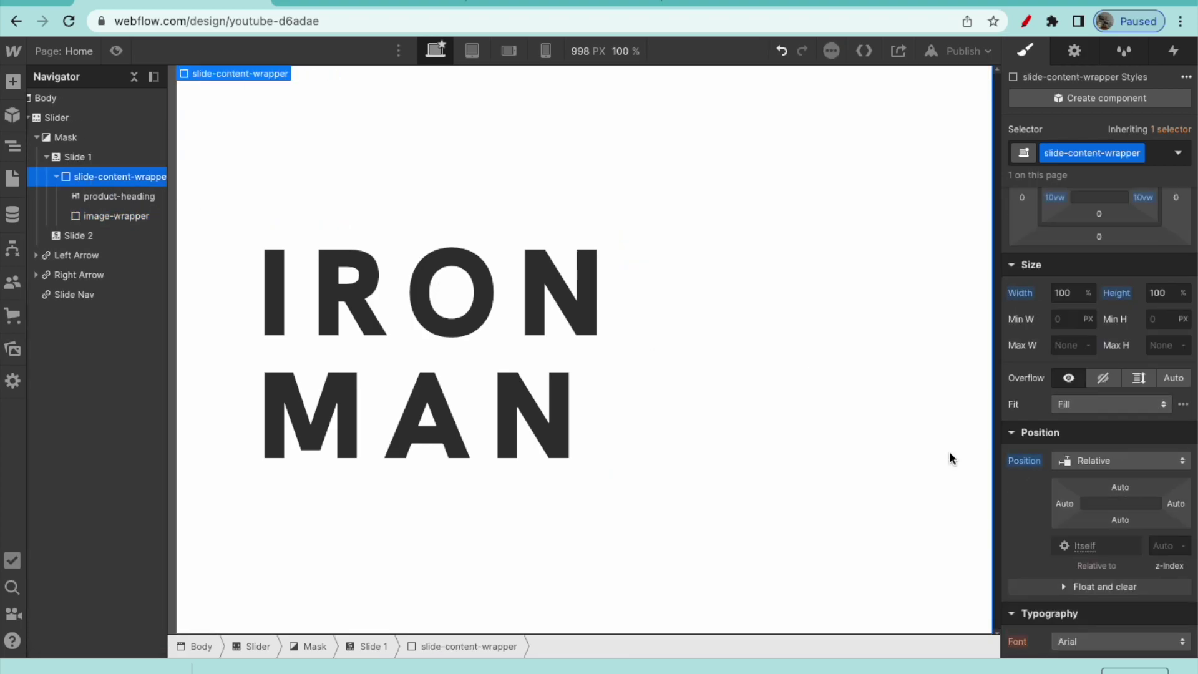
click(159, 216)
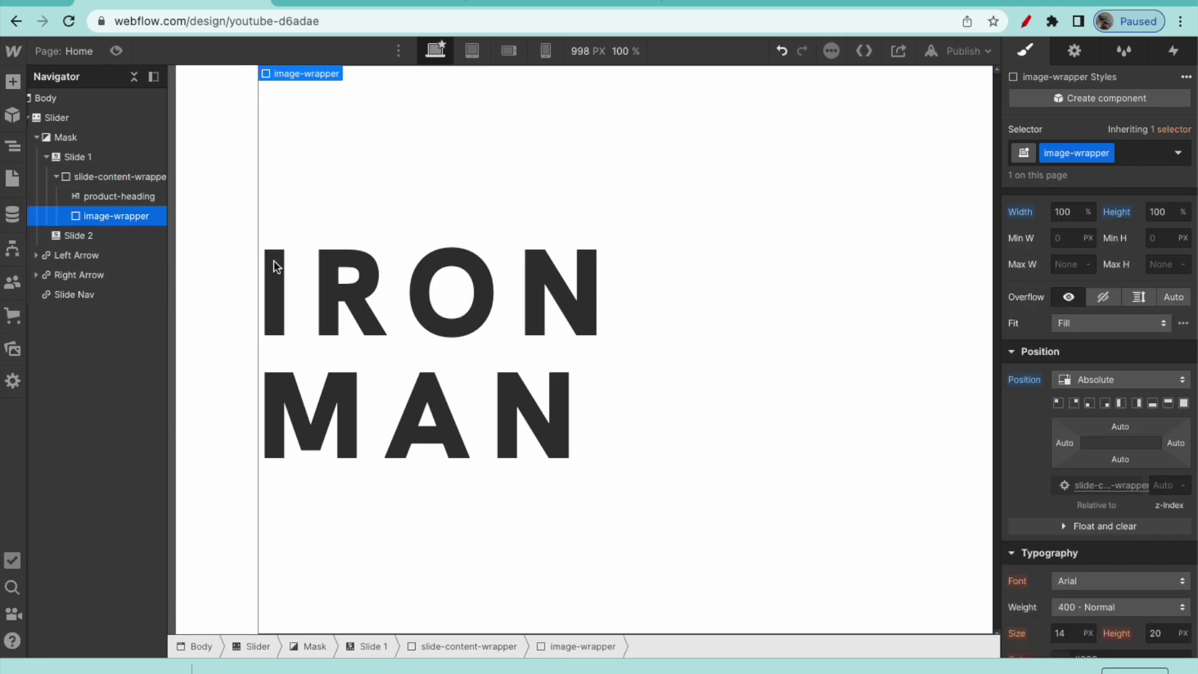
click(1057, 404)
scroll(1045, 400, up, 3)
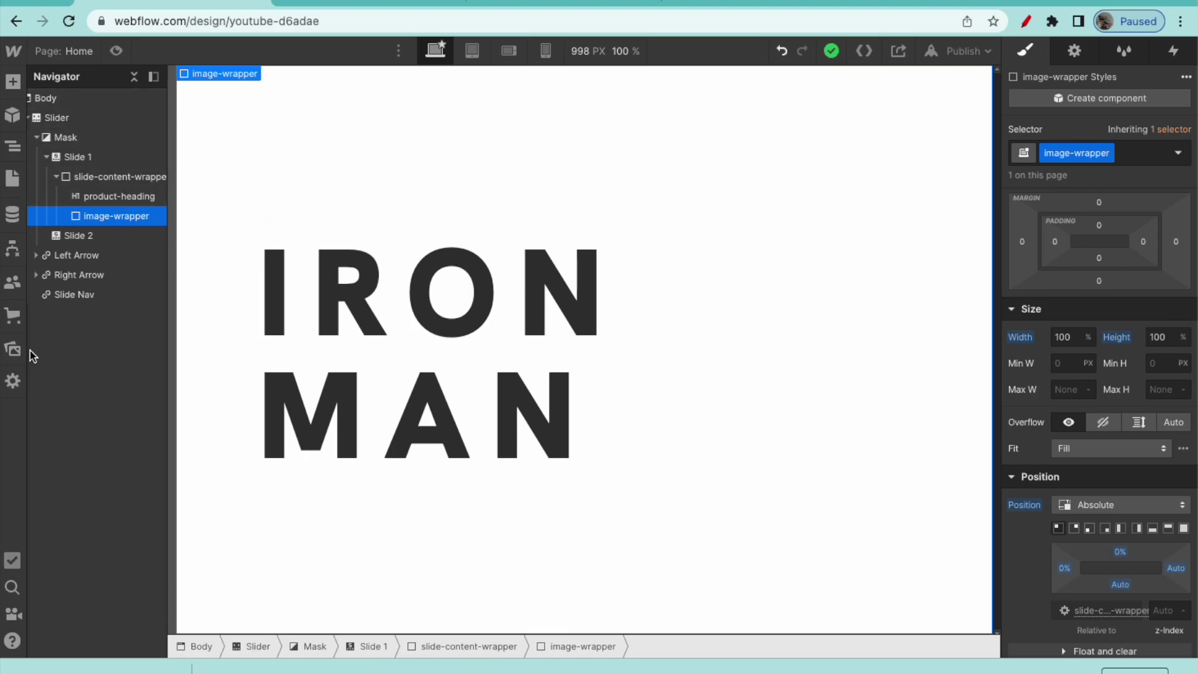
click(12, 348)
Step: Drop iron-man.png into image-wrapper, giving it class image at 20% width
drag(62, 212, 124, 222)
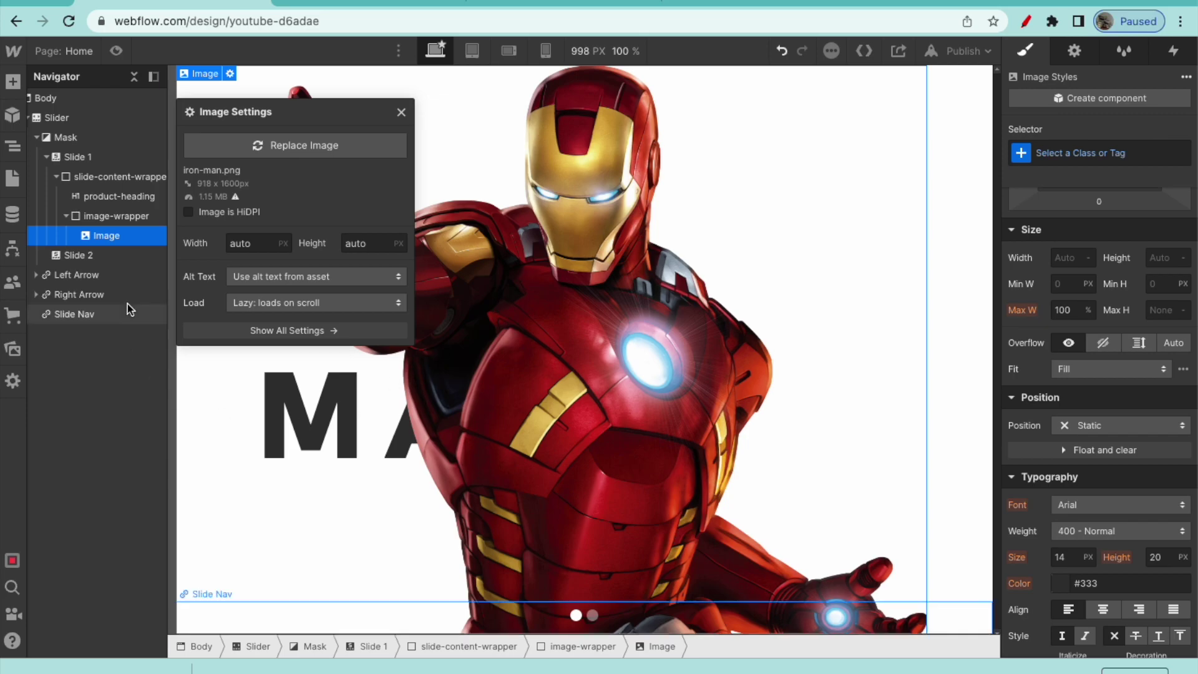
click(1126, 155)
text(image)
key(Return)
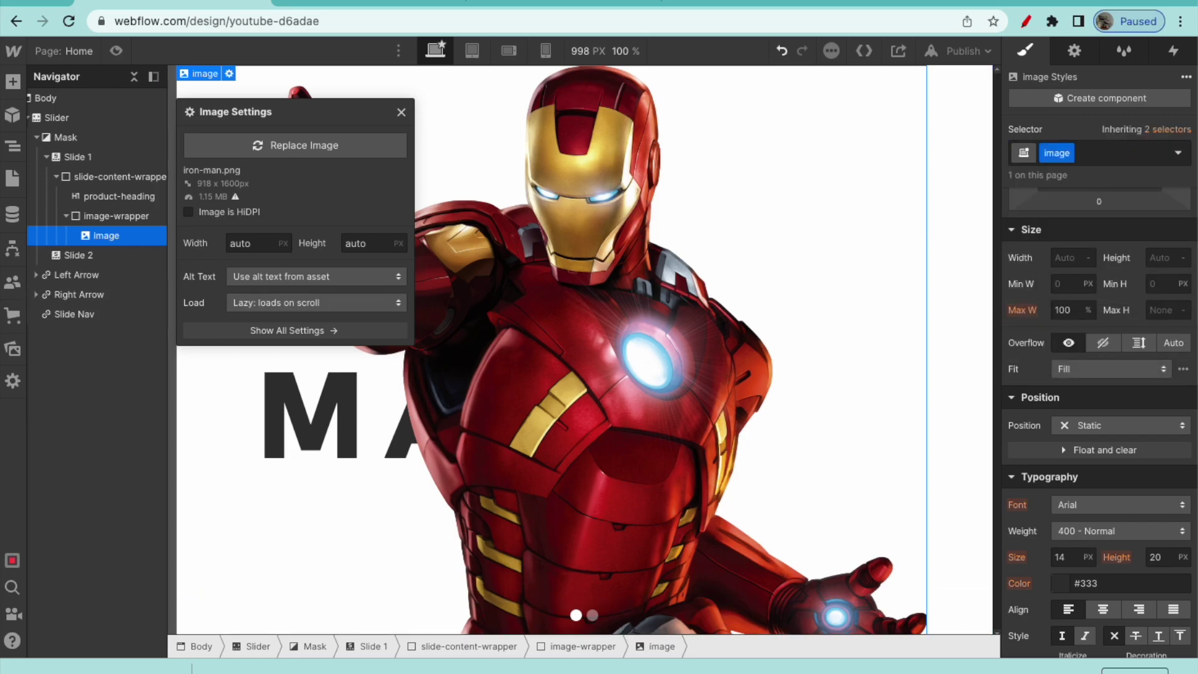
click(1076, 252)
text(20%)
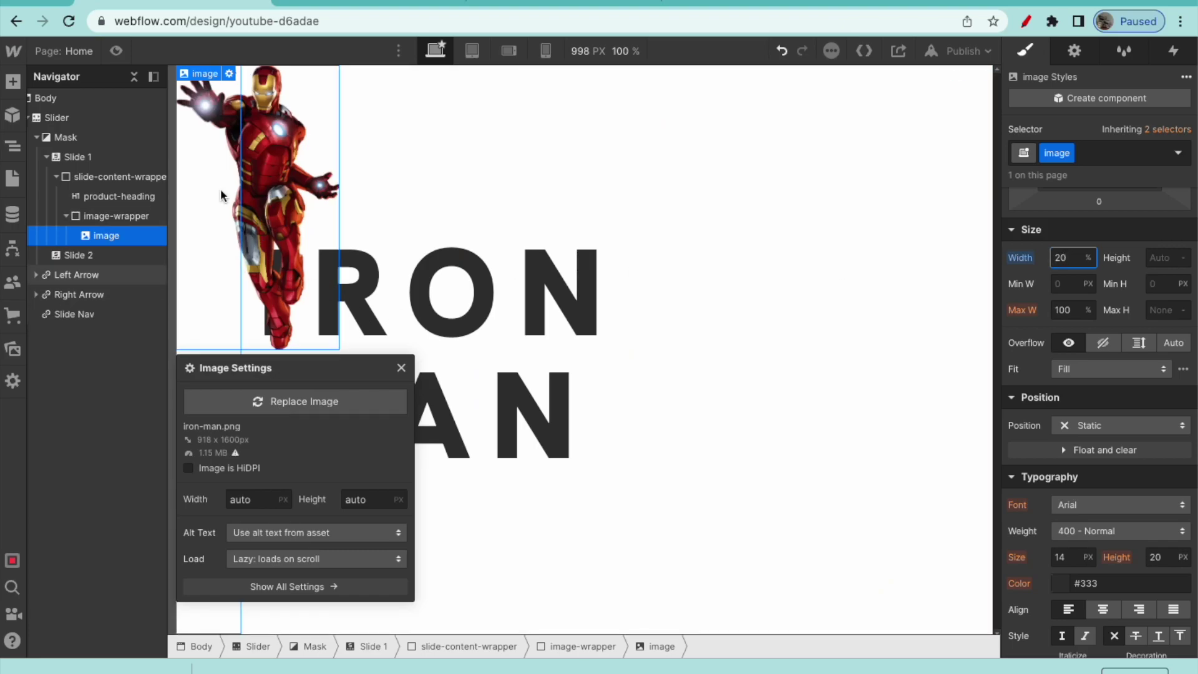
click(148, 223)
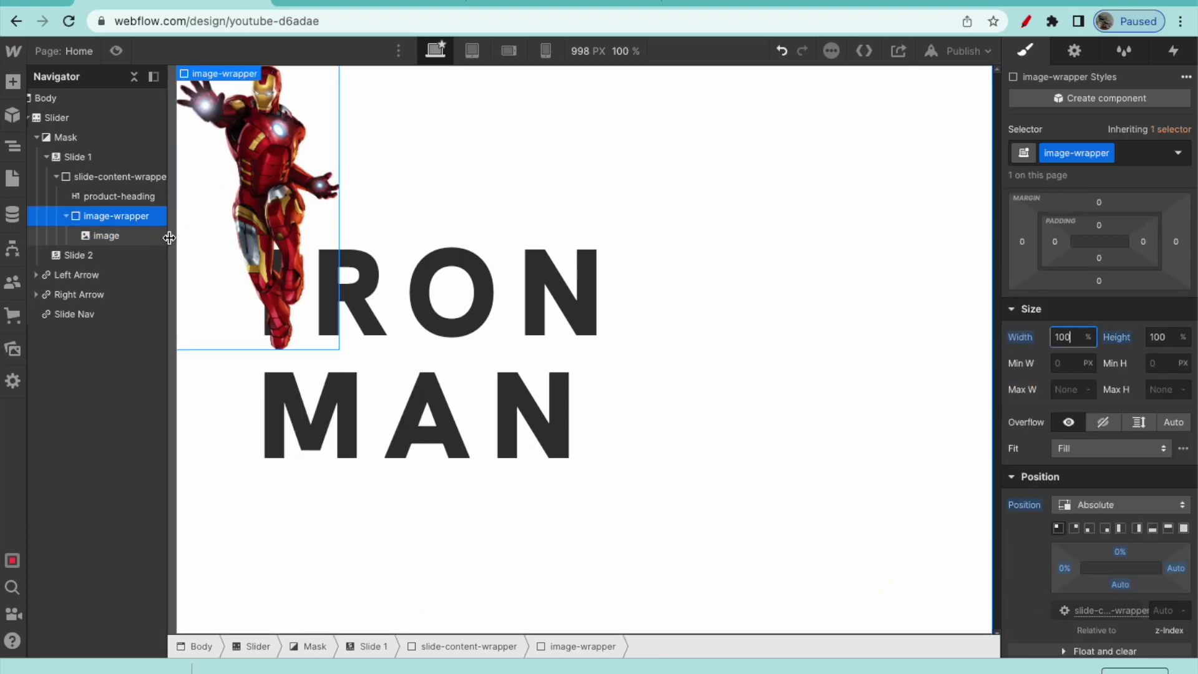
Step: Make image-wrapper a flex container with contents centred both vertically and horizontally
scroll(1159, 316, up, 3)
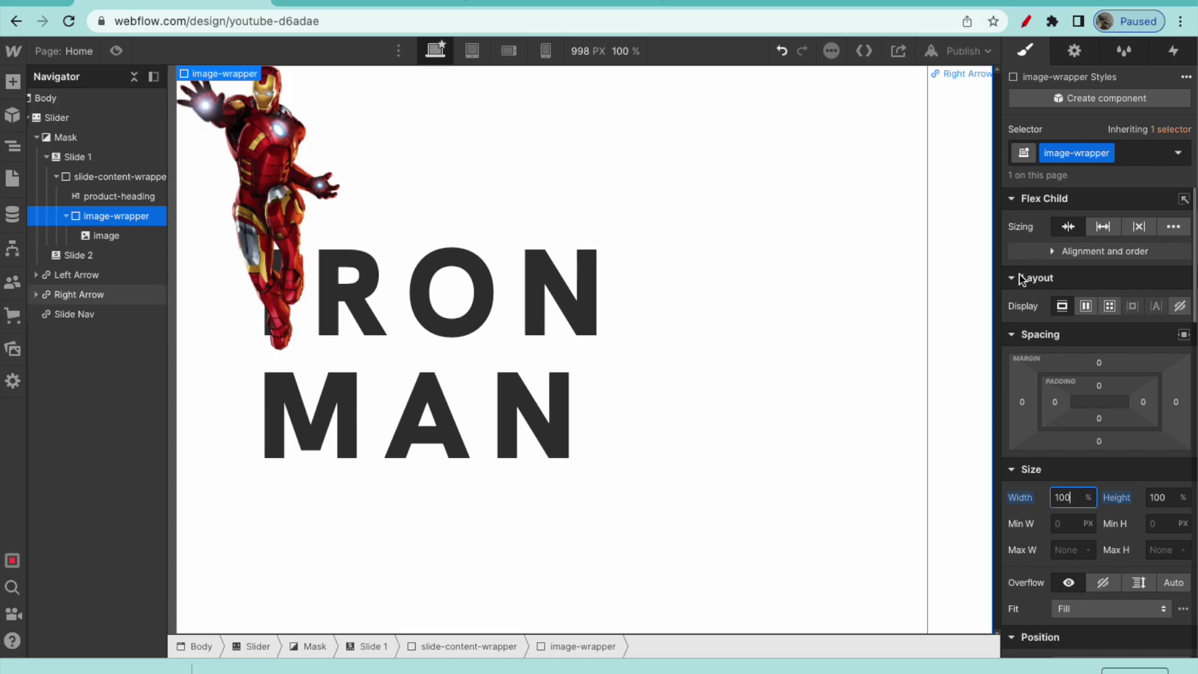
click(1084, 305)
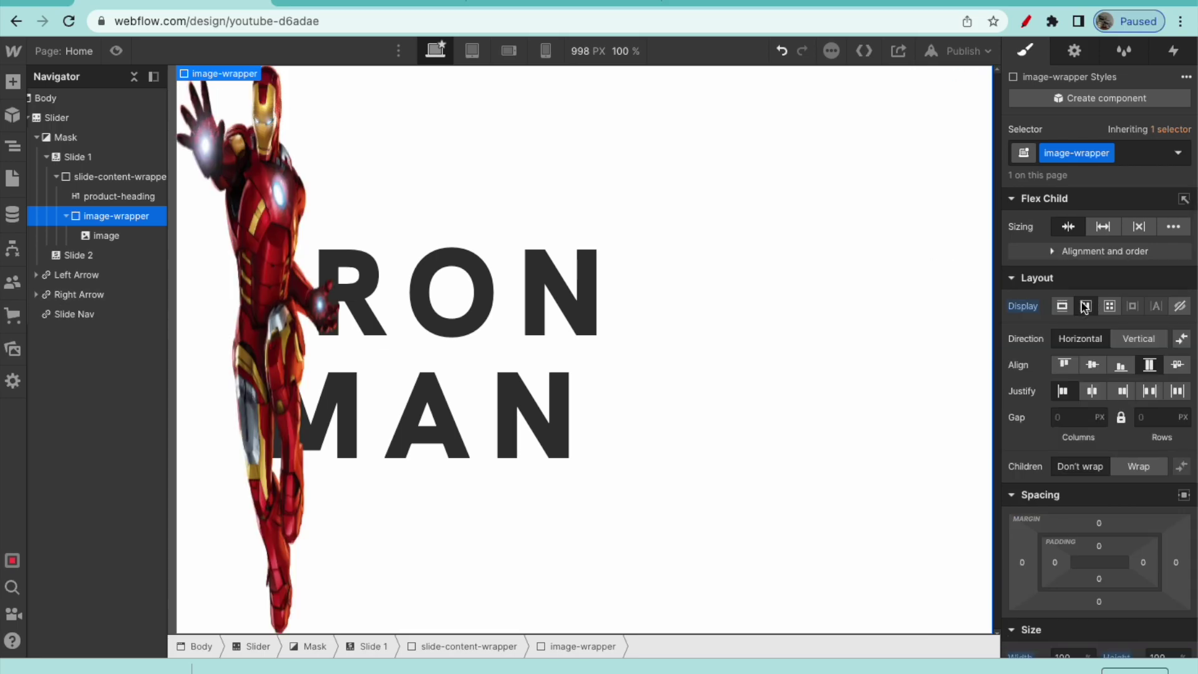
click(1094, 367)
click(1092, 390)
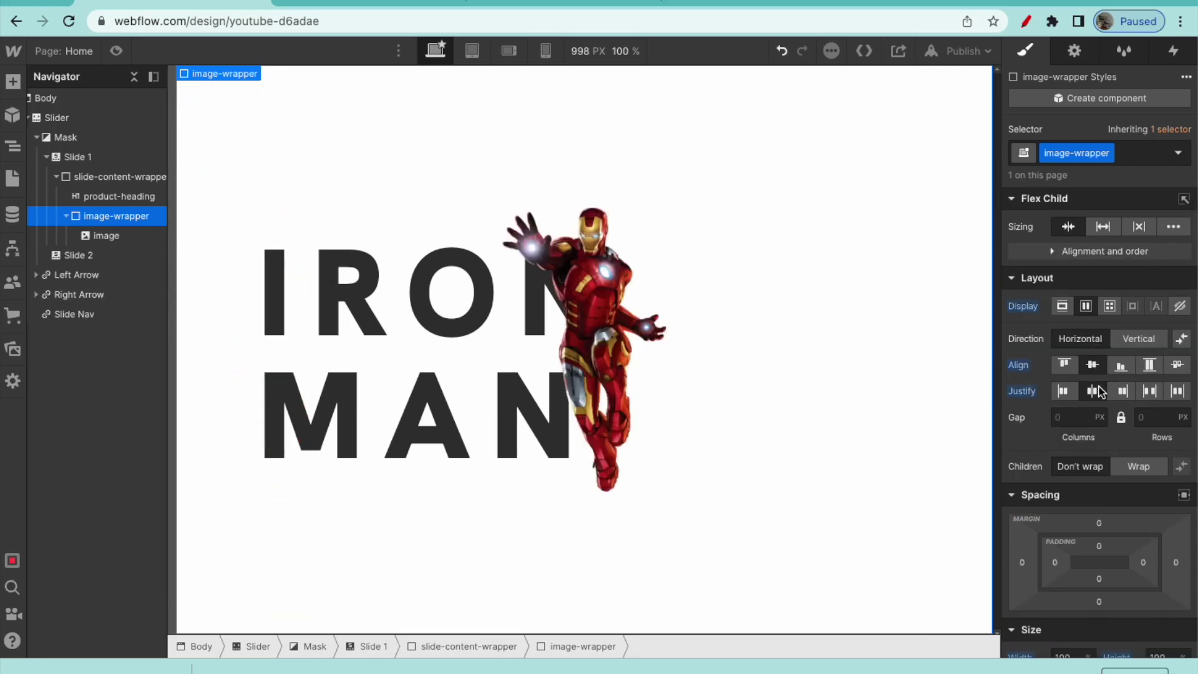
Step: Give the Iron Man image a 10% left margin
click(633, 305)
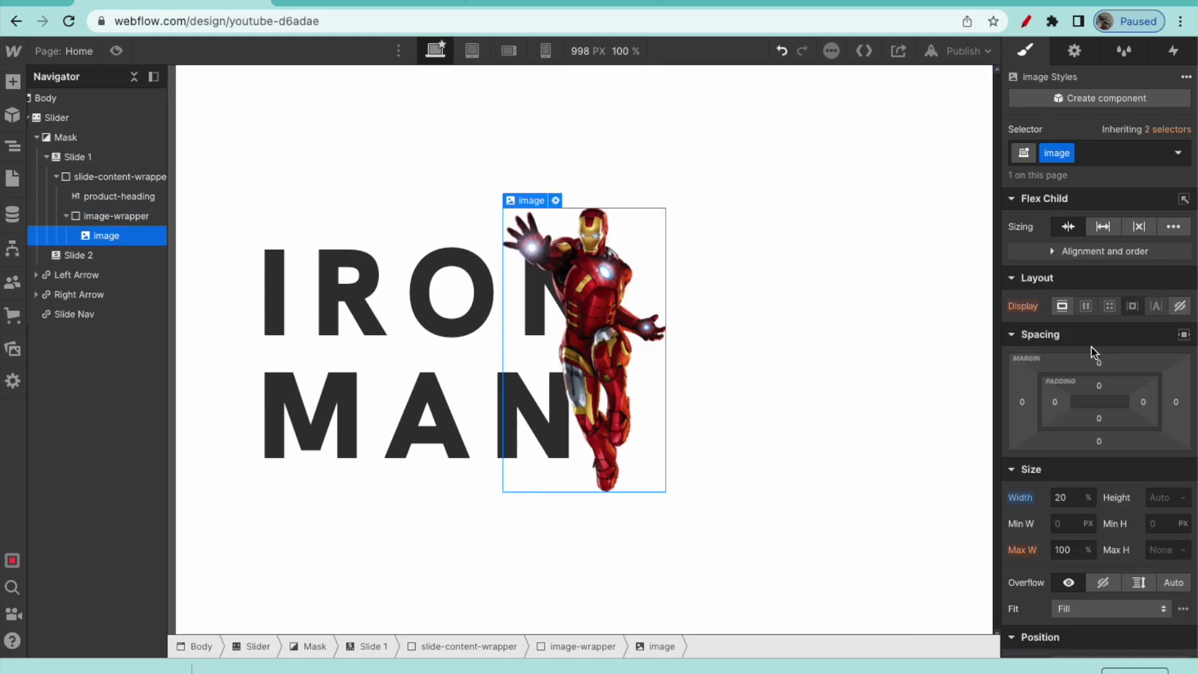
click(1024, 402)
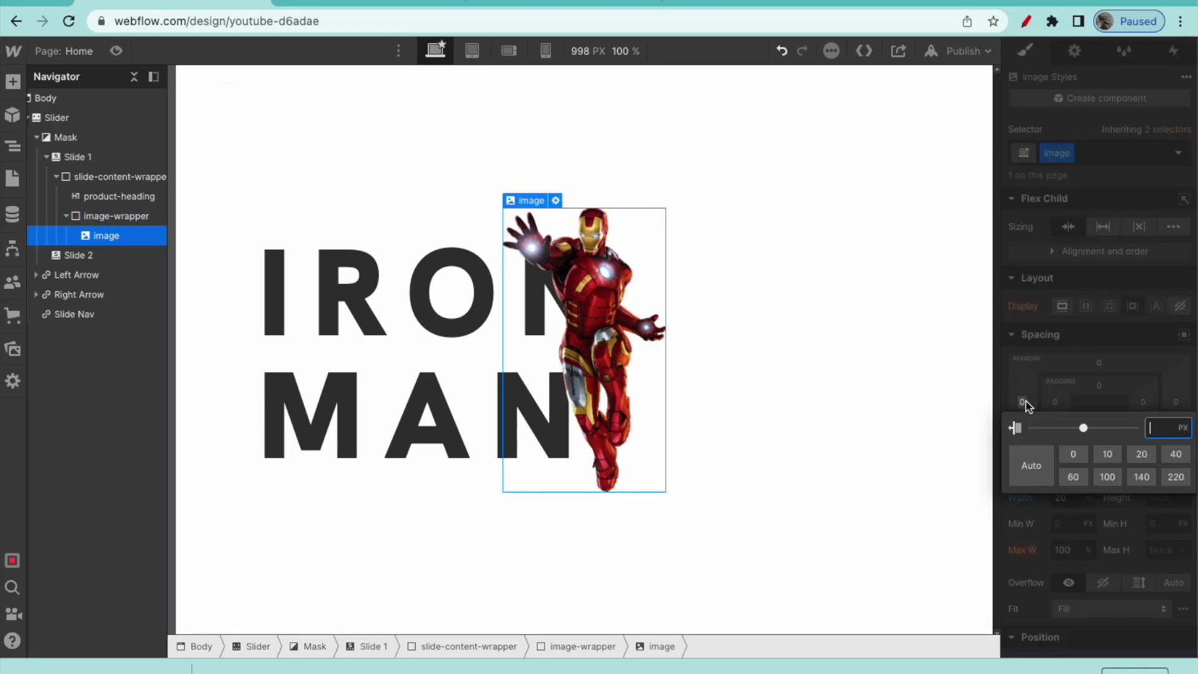
text(10%)
key(Return)
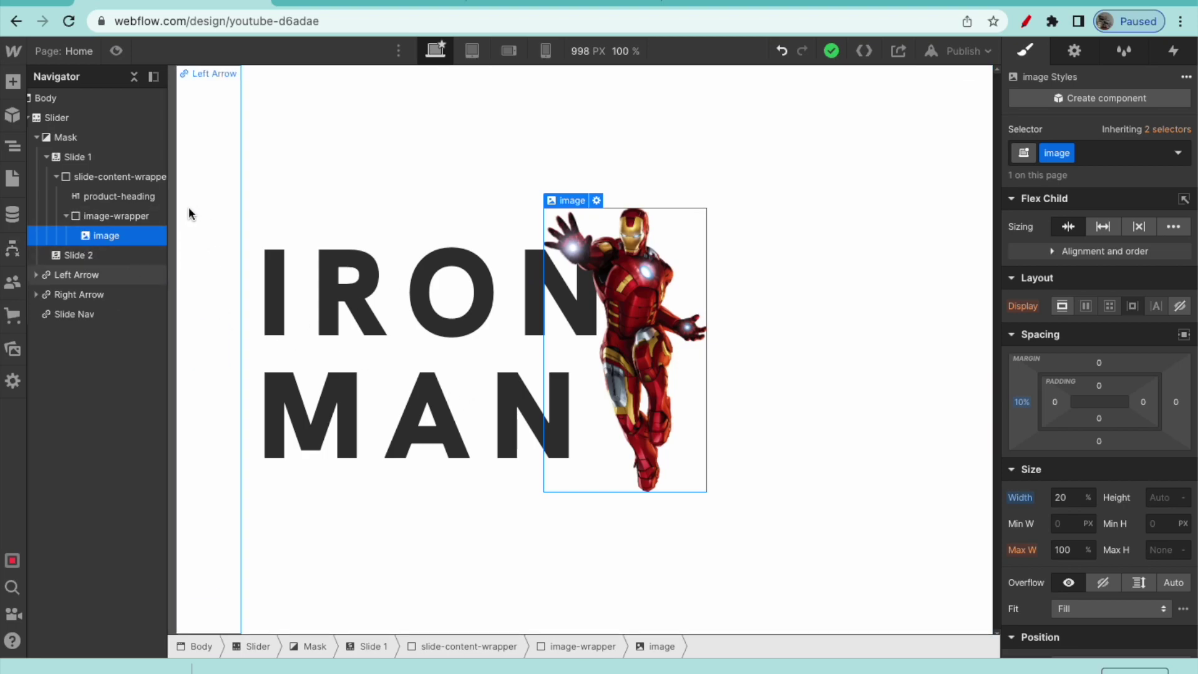
click(122, 160)
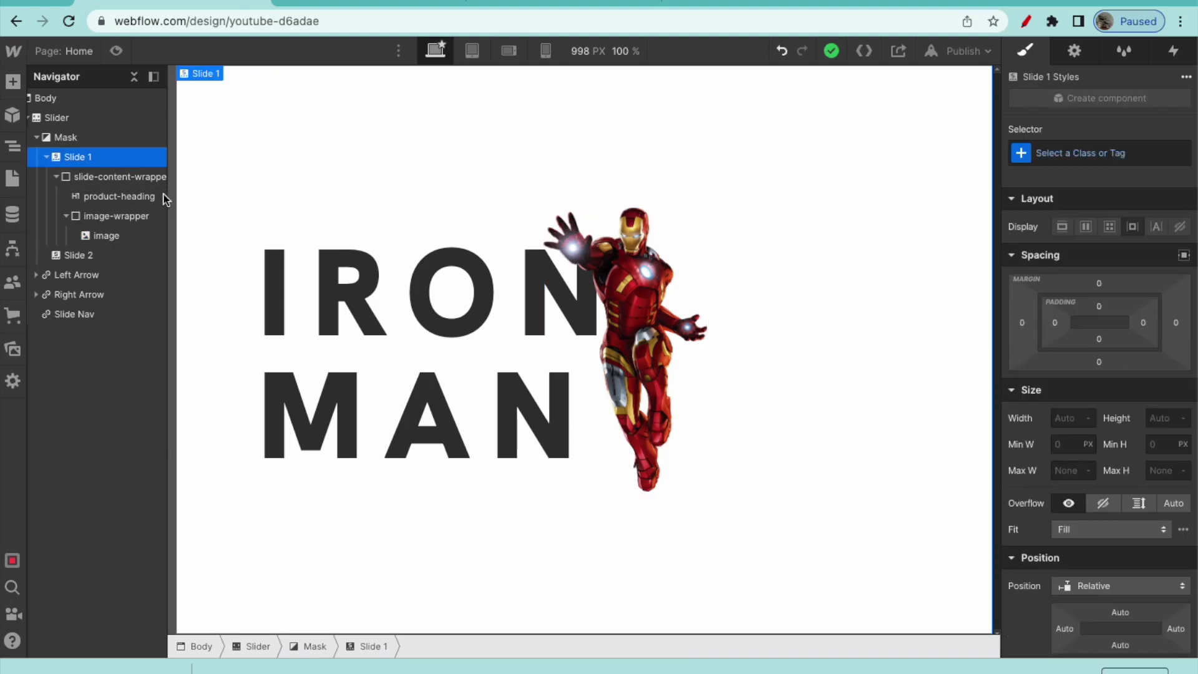
Step: Give Slide 1 the Maroon background swatch
scroll(1104, 476, down, 10)
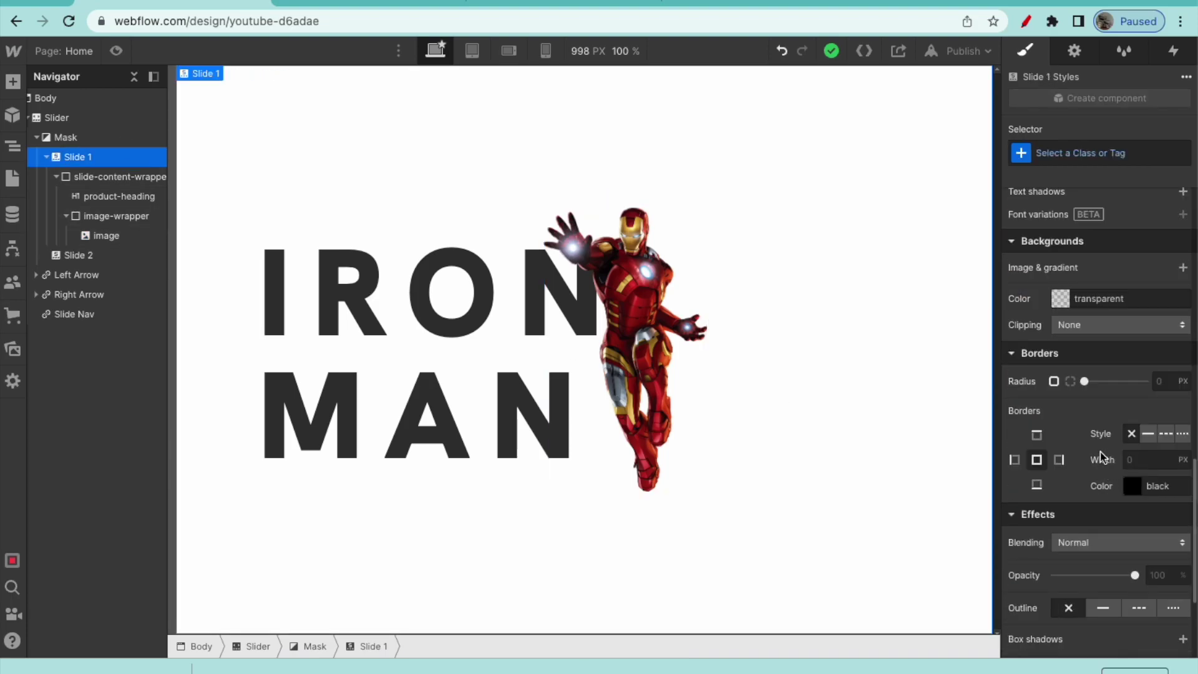
click(1057, 303)
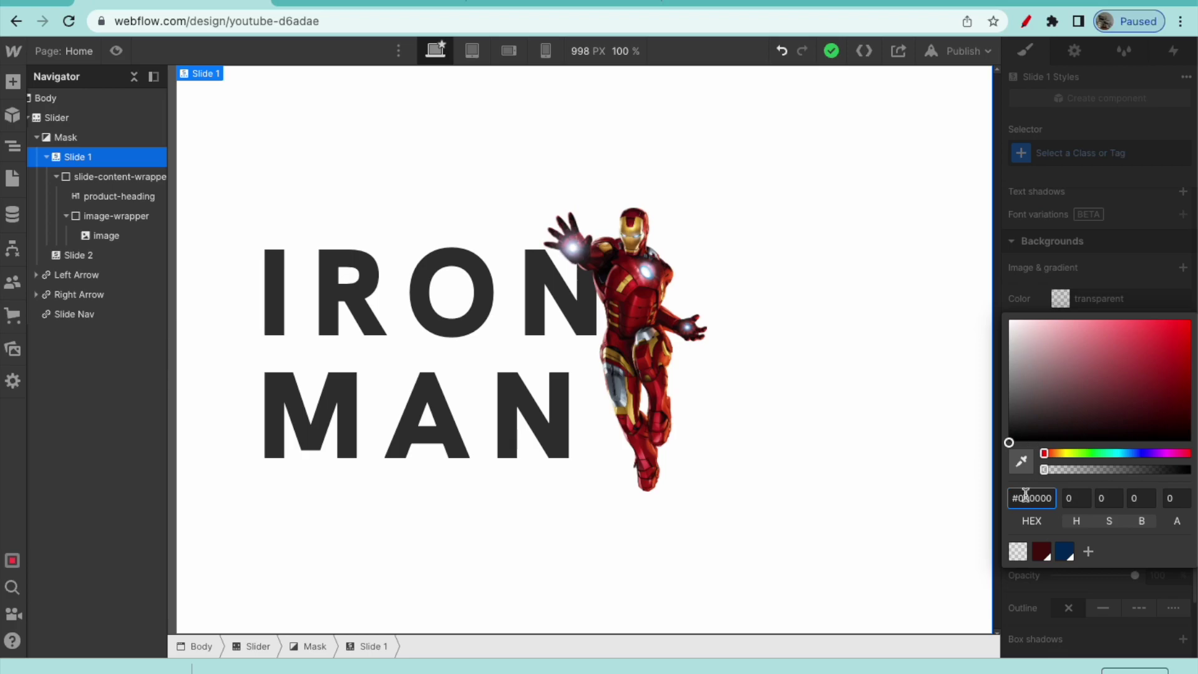
click(1042, 551)
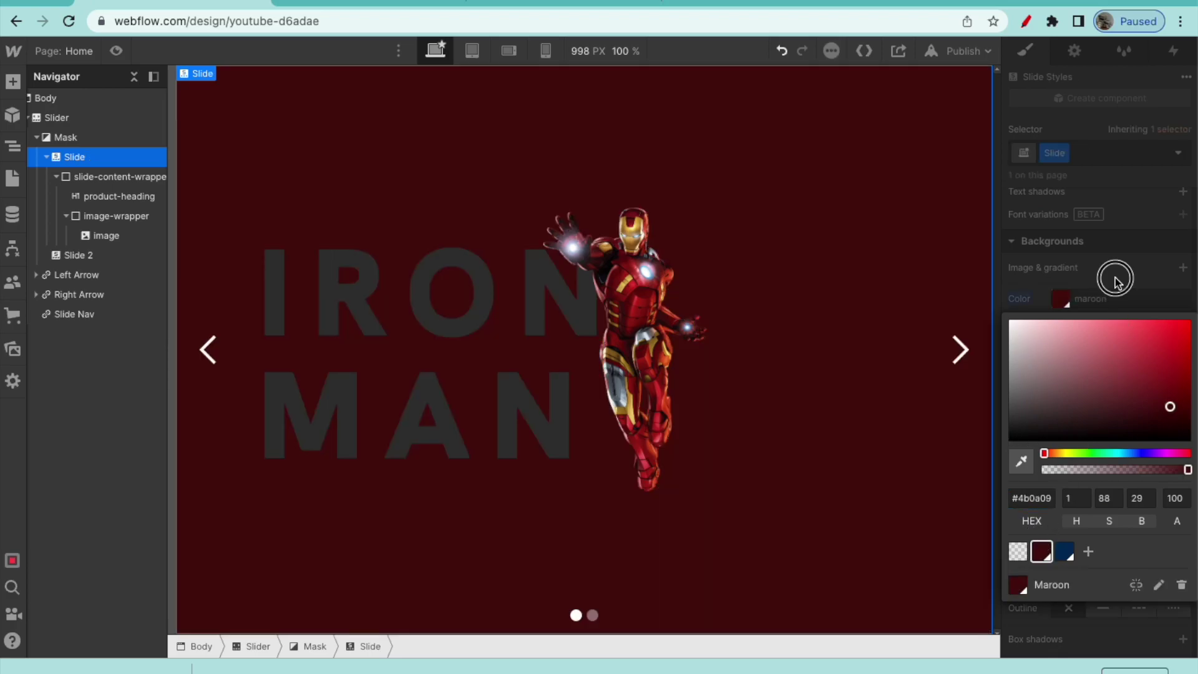
click(315, 291)
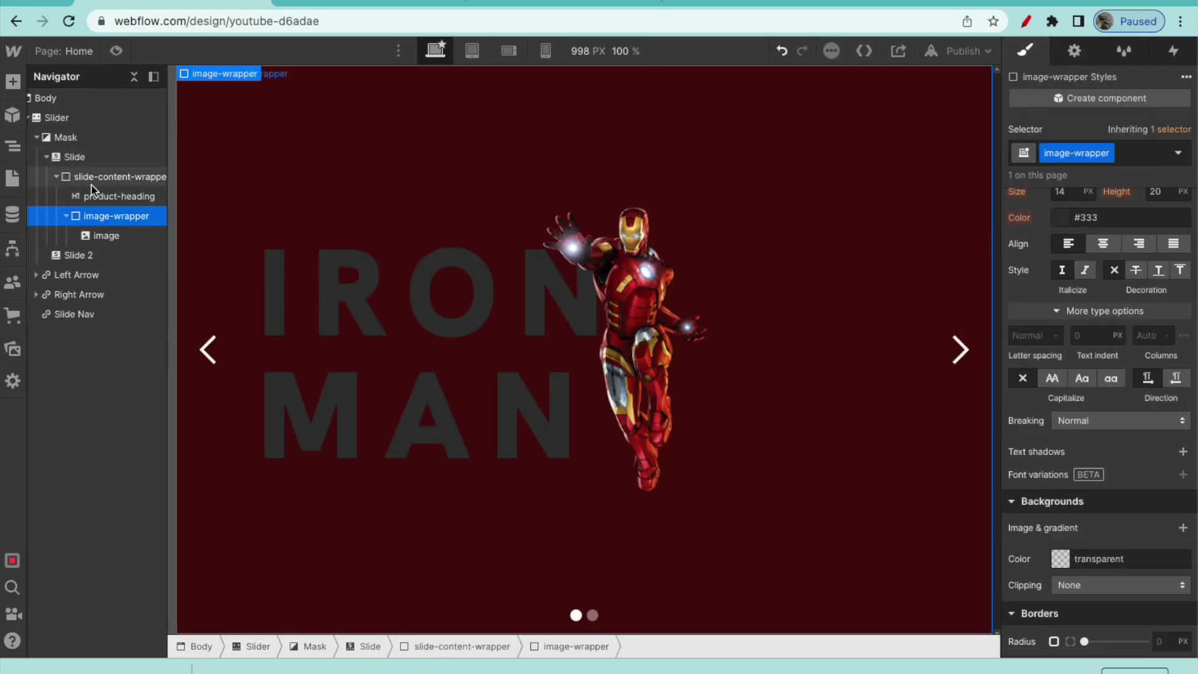
Step: Make the IRON MAN heading text white
click(440, 275)
scroll(1089, 382, up, 5)
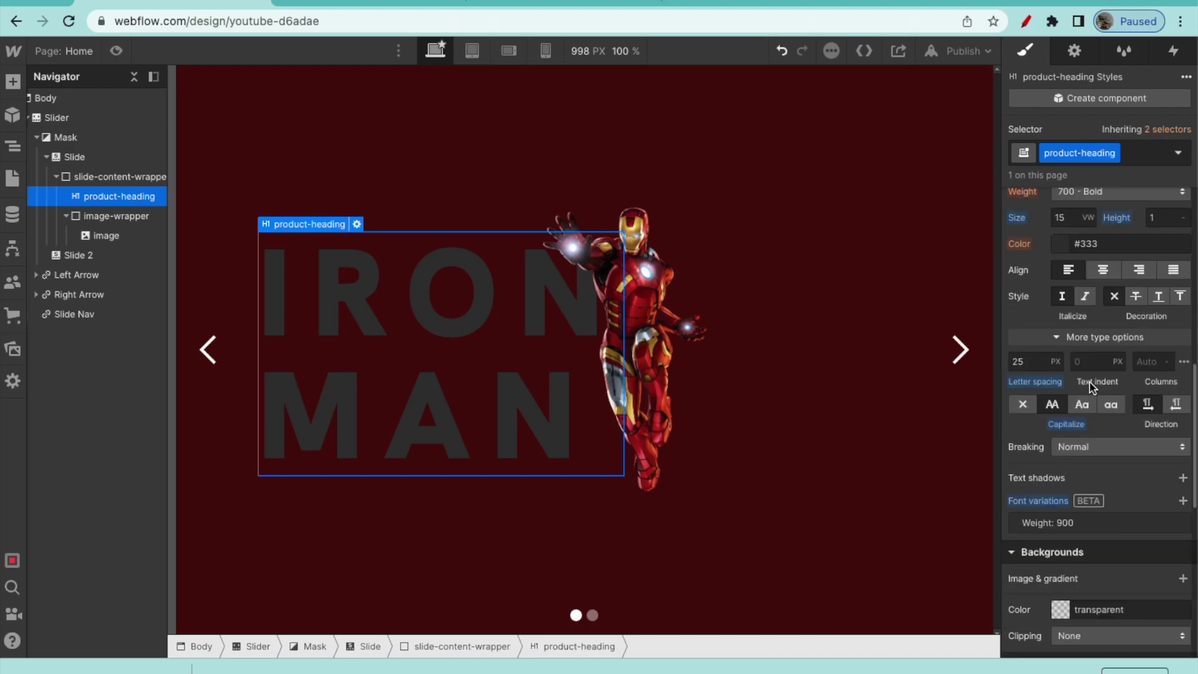
click(1059, 243)
drag(1050, 319, 997, 224)
click(1088, 233)
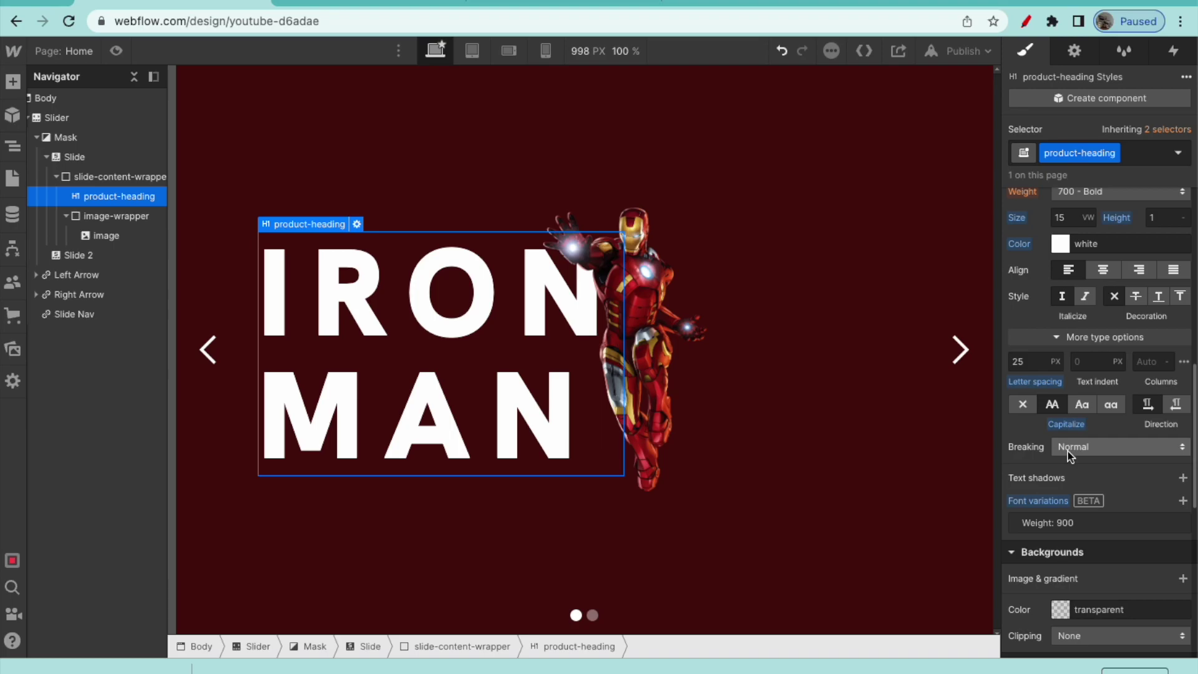
Step: Set the IRON MAN heading's opacity to 15%
scroll(1155, 447, down, 2)
scroll(1155, 447, down, 6)
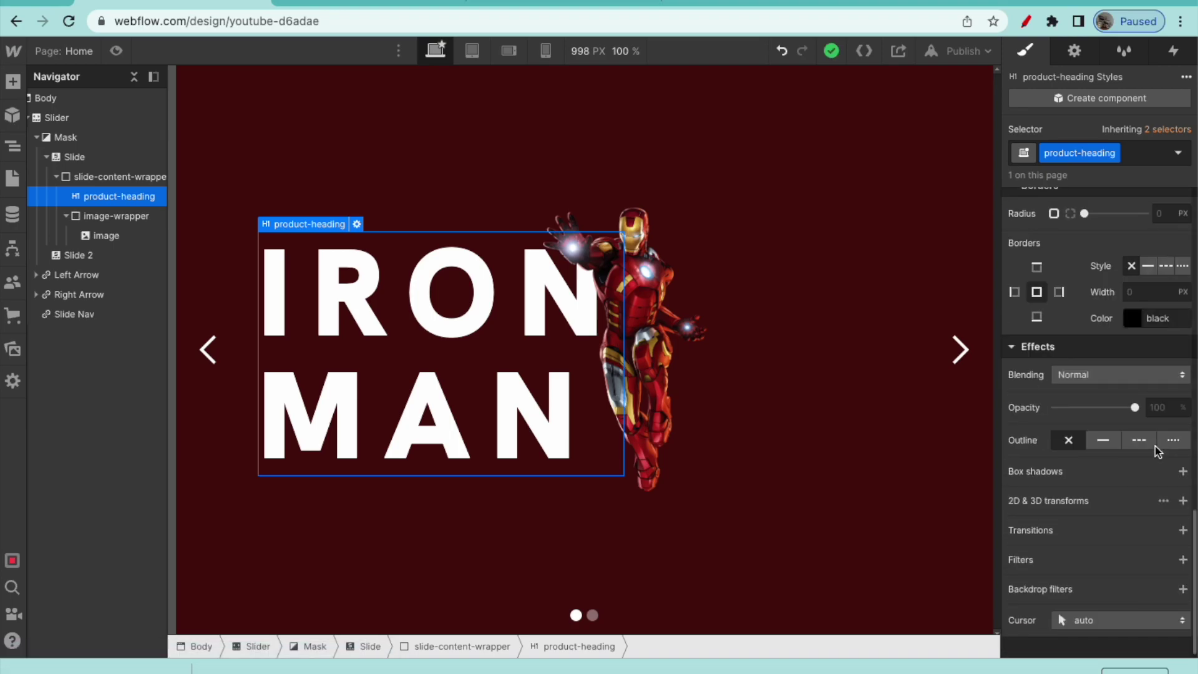
click(1158, 407)
text(15)
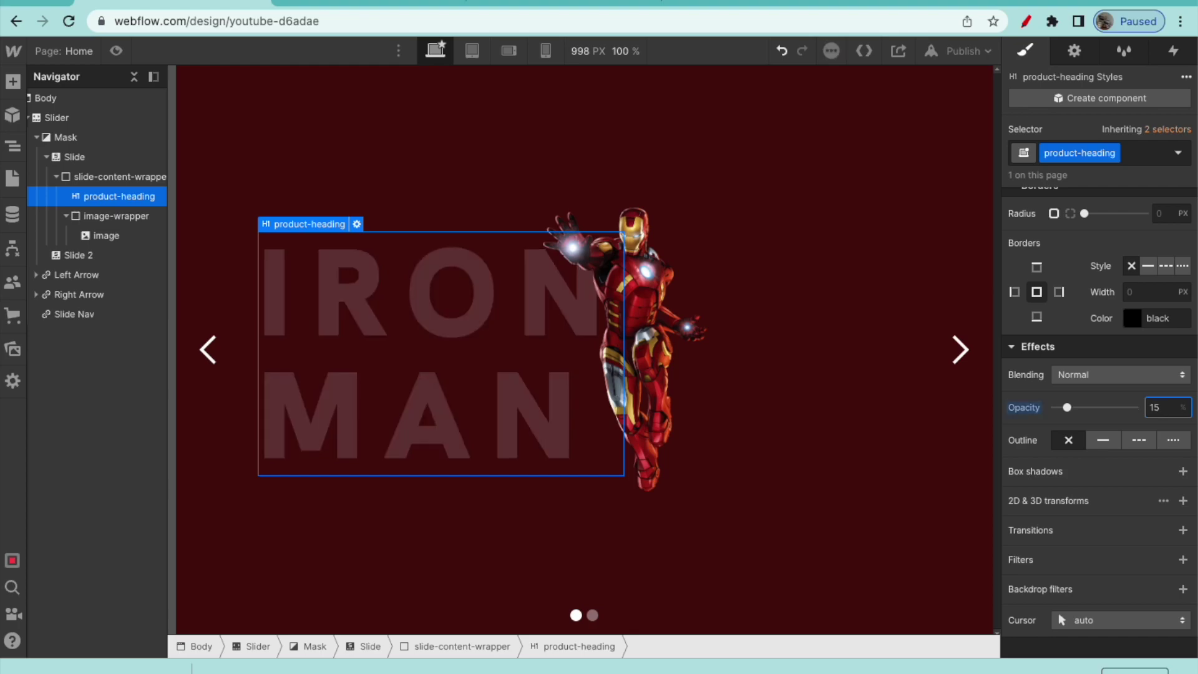
key(Return)
click(750, 215)
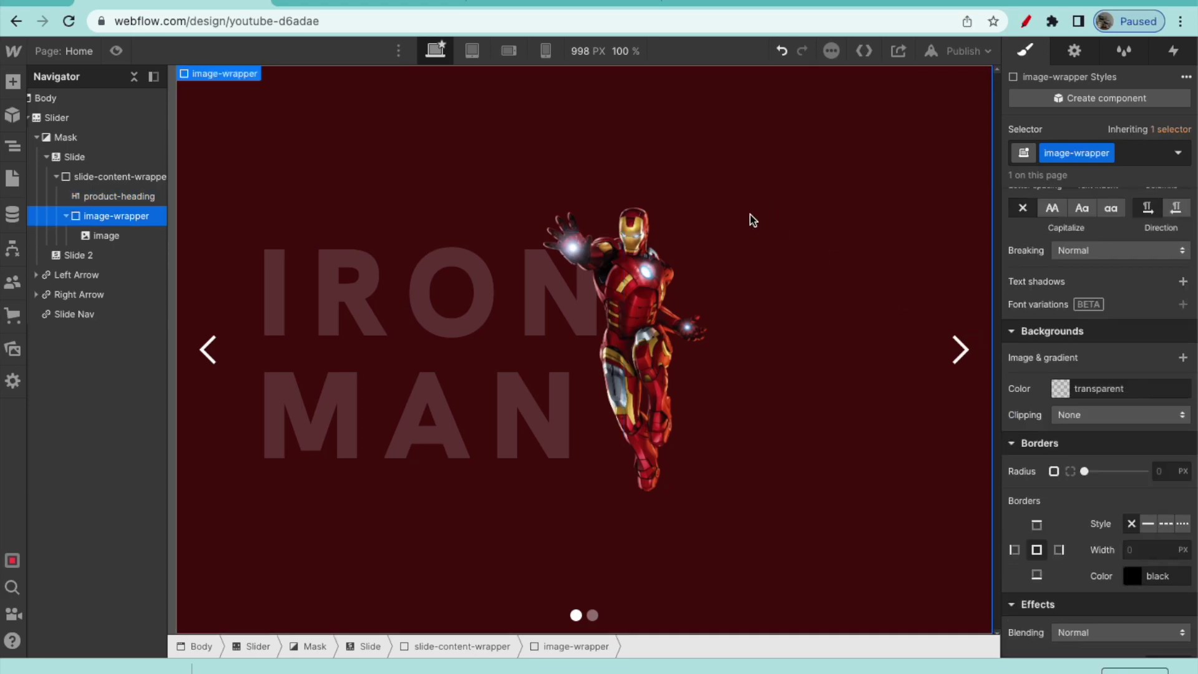
Step: Paste a copy of the first slide's content wrapper into Slide 2
click(127, 179)
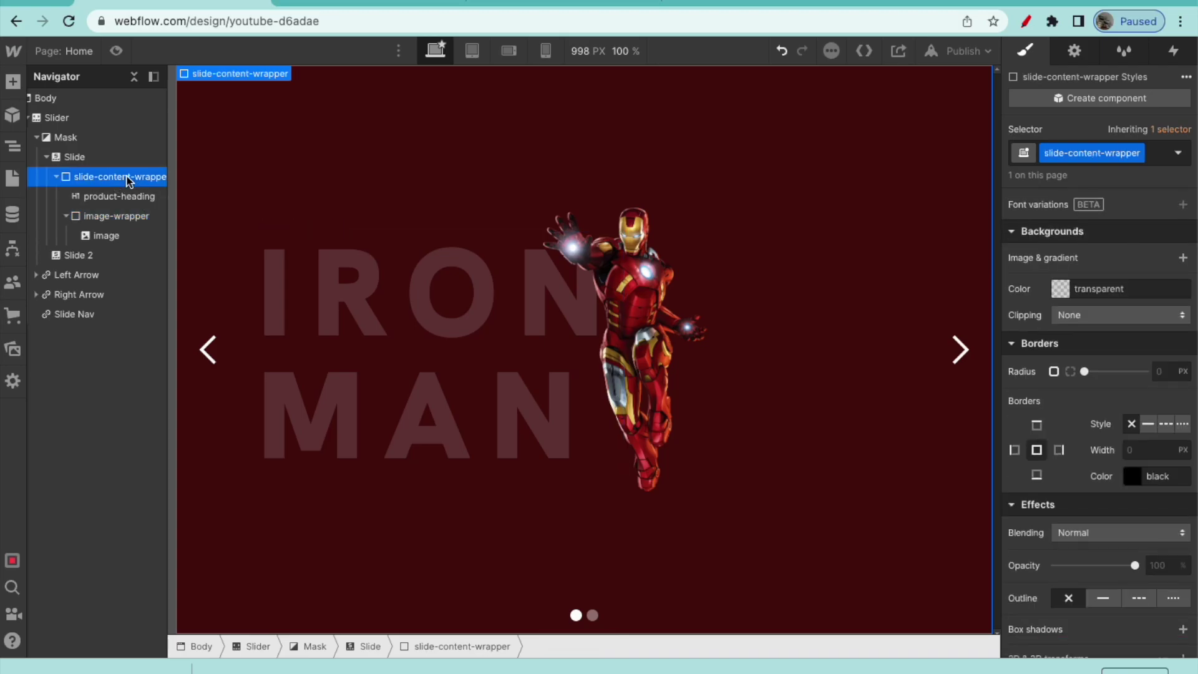
click(100, 255)
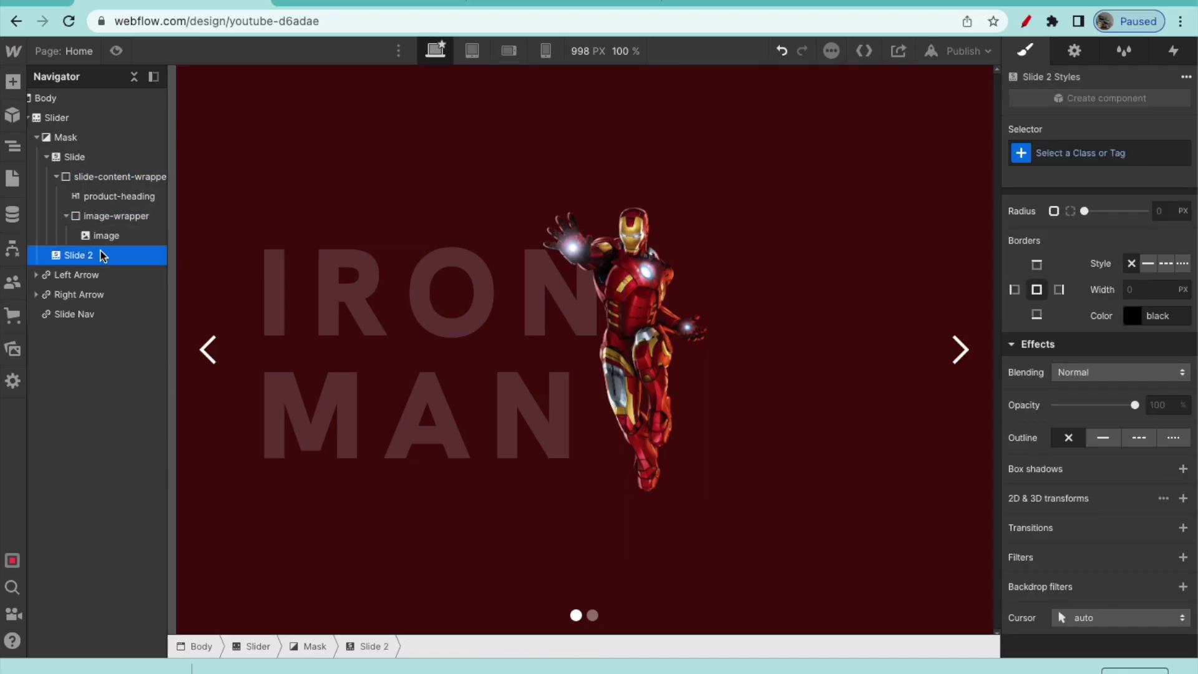
click(46, 255)
click(119, 275)
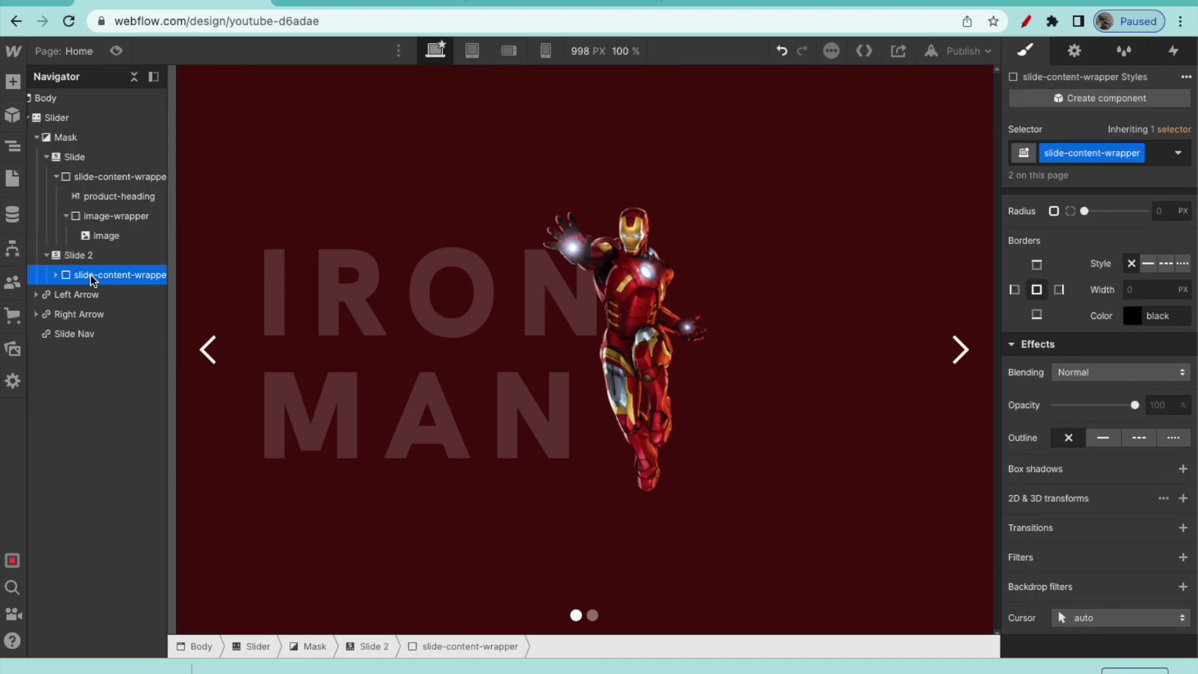
Step: Switch the slider preview to slide 2 and select Slide 2 for styling
click(1068, 53)
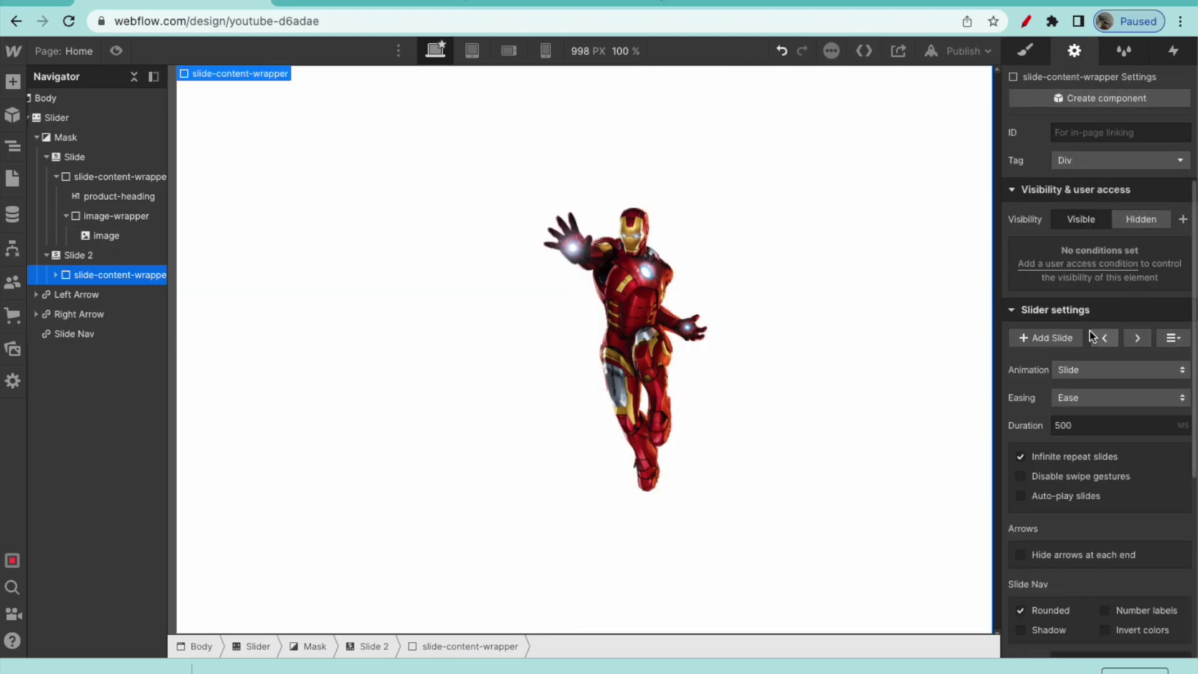
click(1103, 339)
click(1137, 338)
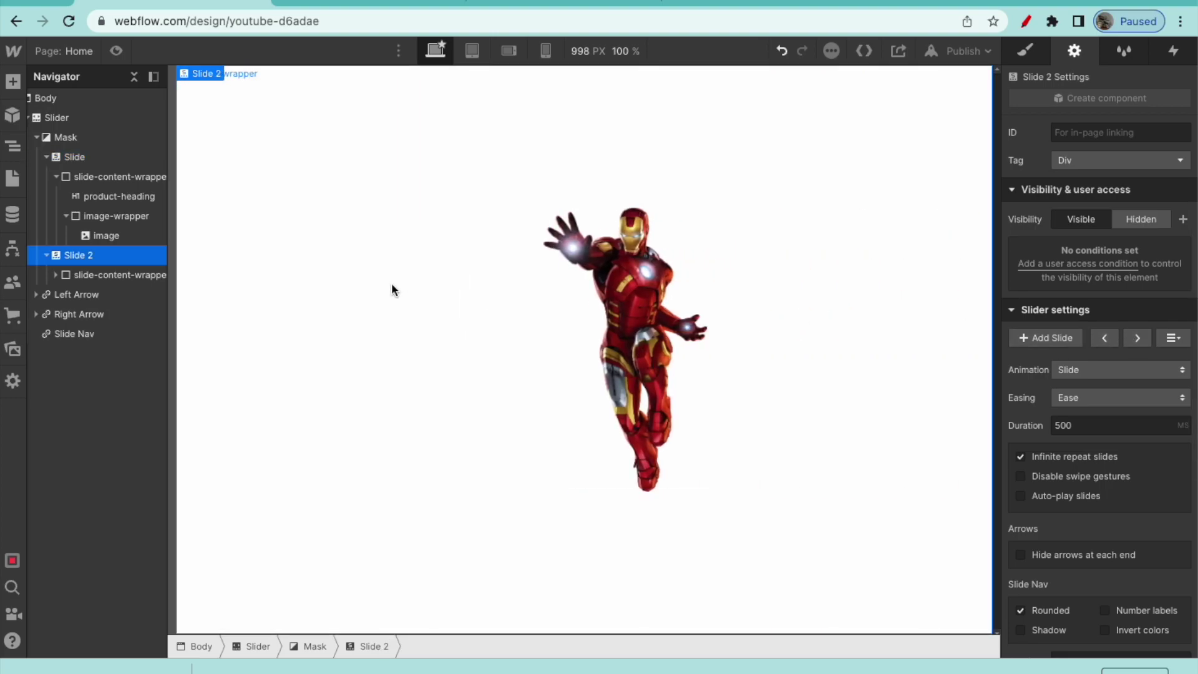
click(499, 264)
click(1025, 50)
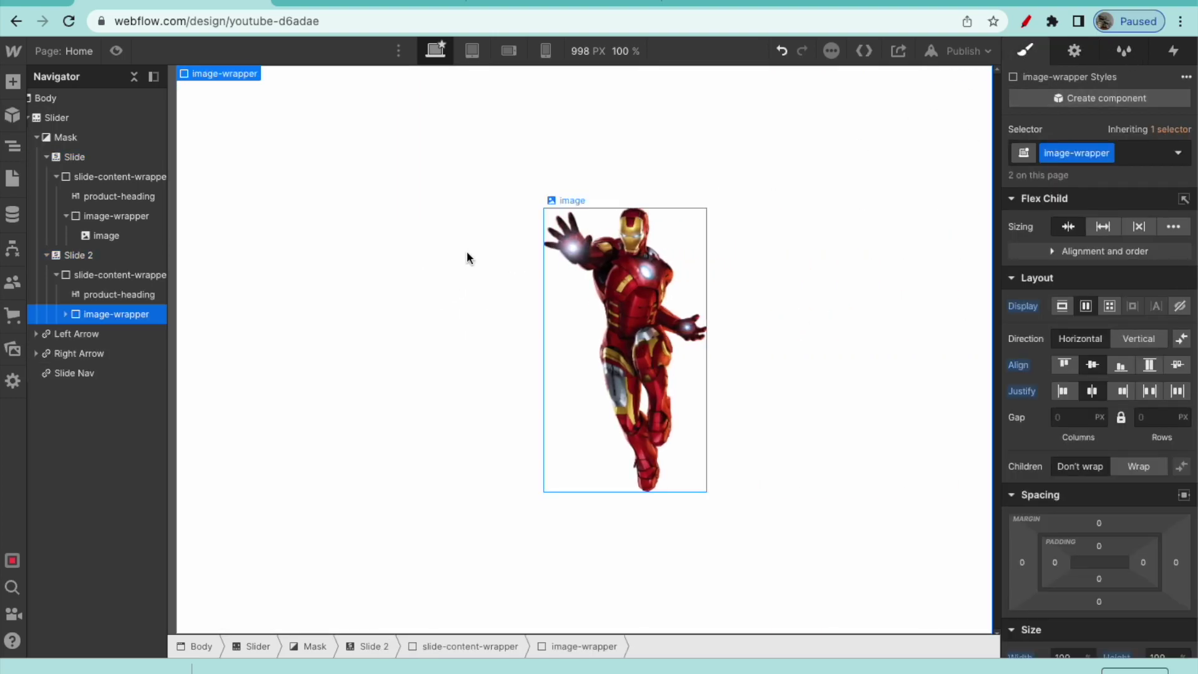
click(113, 258)
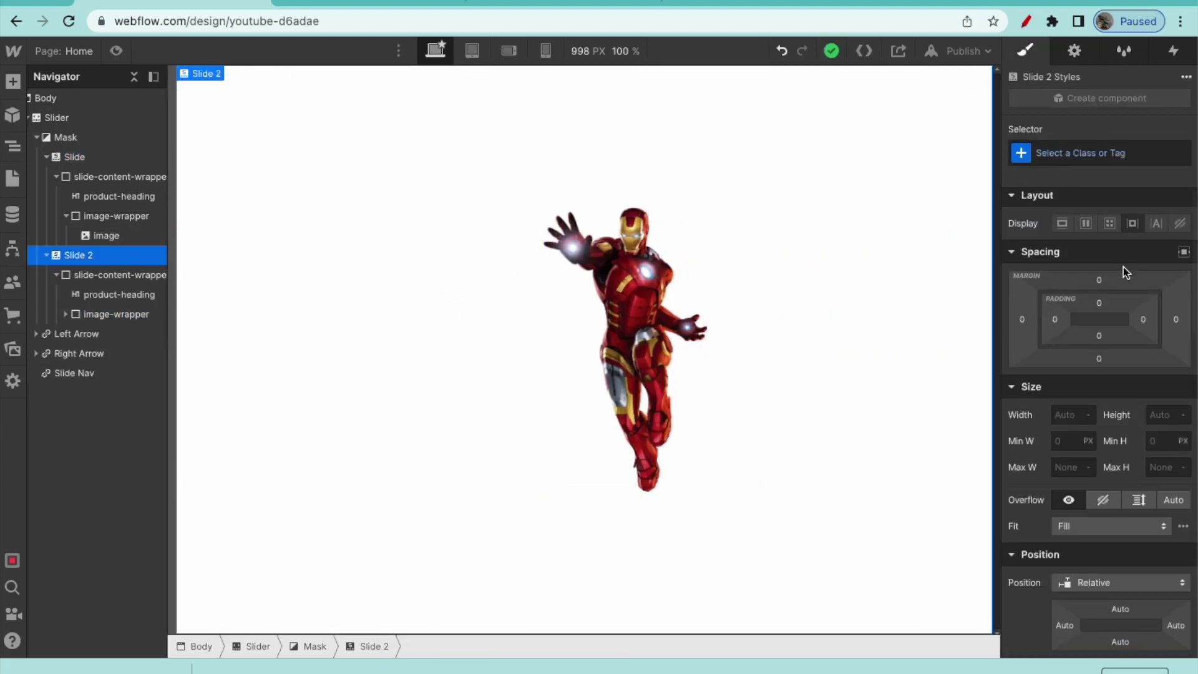
scroll(1123, 268, down, 6)
scroll(1122, 271, down, 6)
scroll(1068, 239, up, 3)
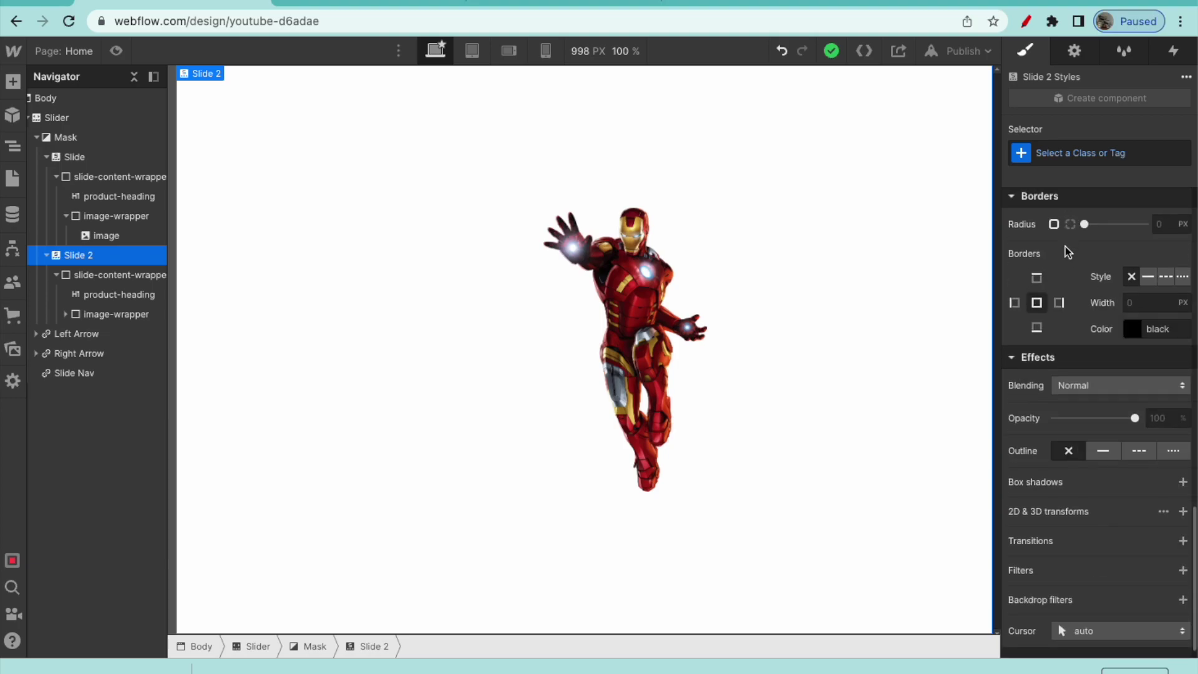
click(1061, 268)
Step: Give Slide 2 a Midnight Blue background and temporarily hide its image wrapper
click(1069, 520)
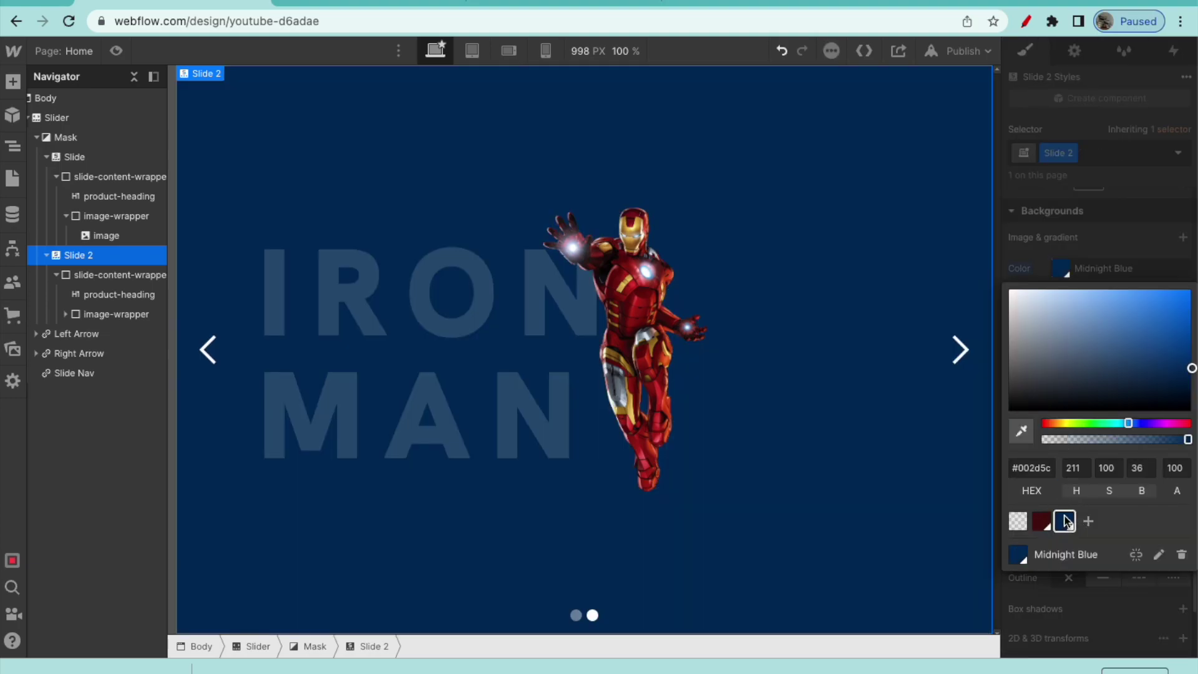
click(1101, 234)
click(115, 294)
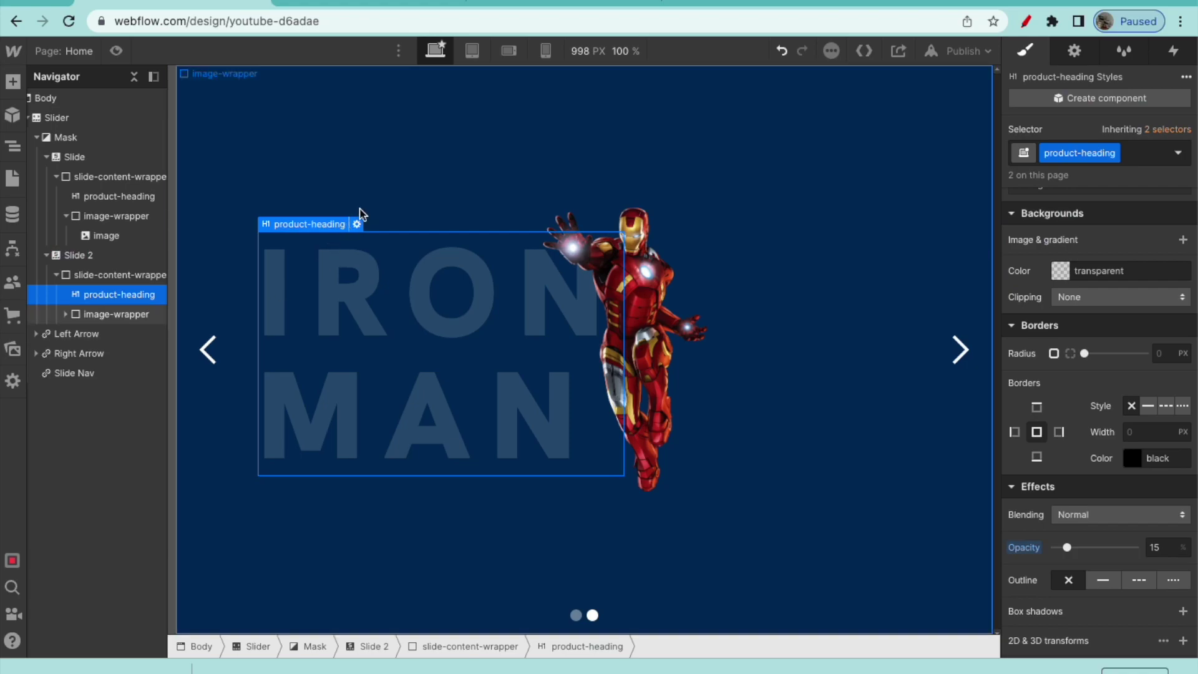
click(368, 259)
click(368, 259)
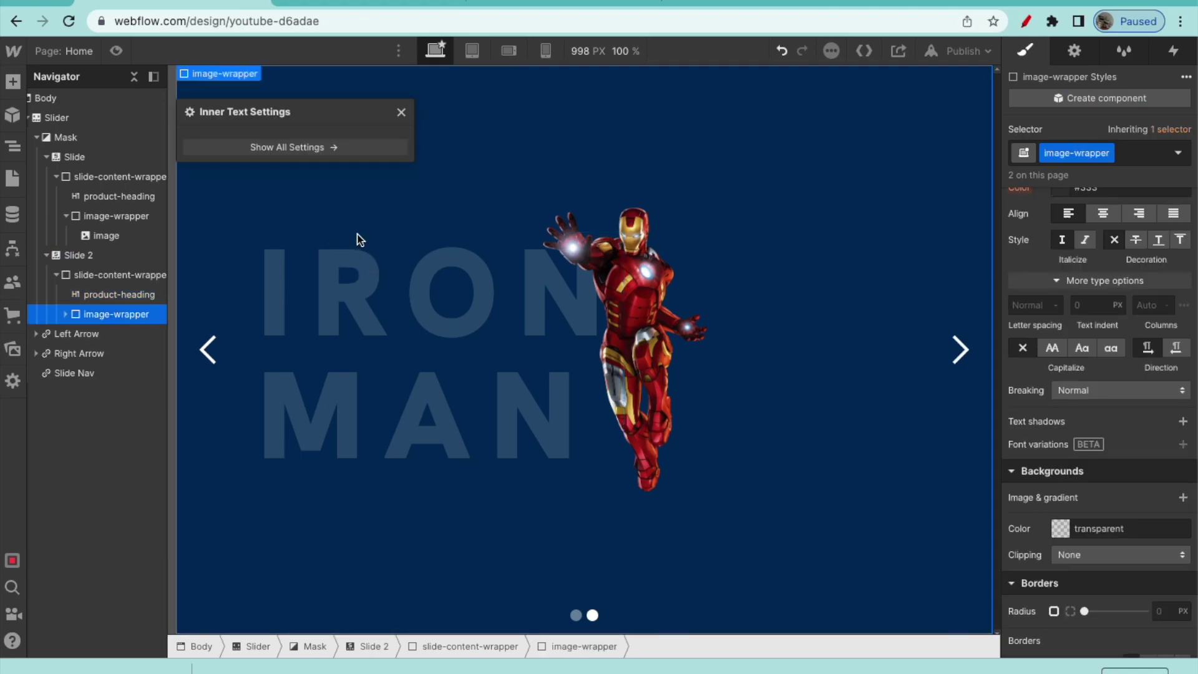
click(400, 127)
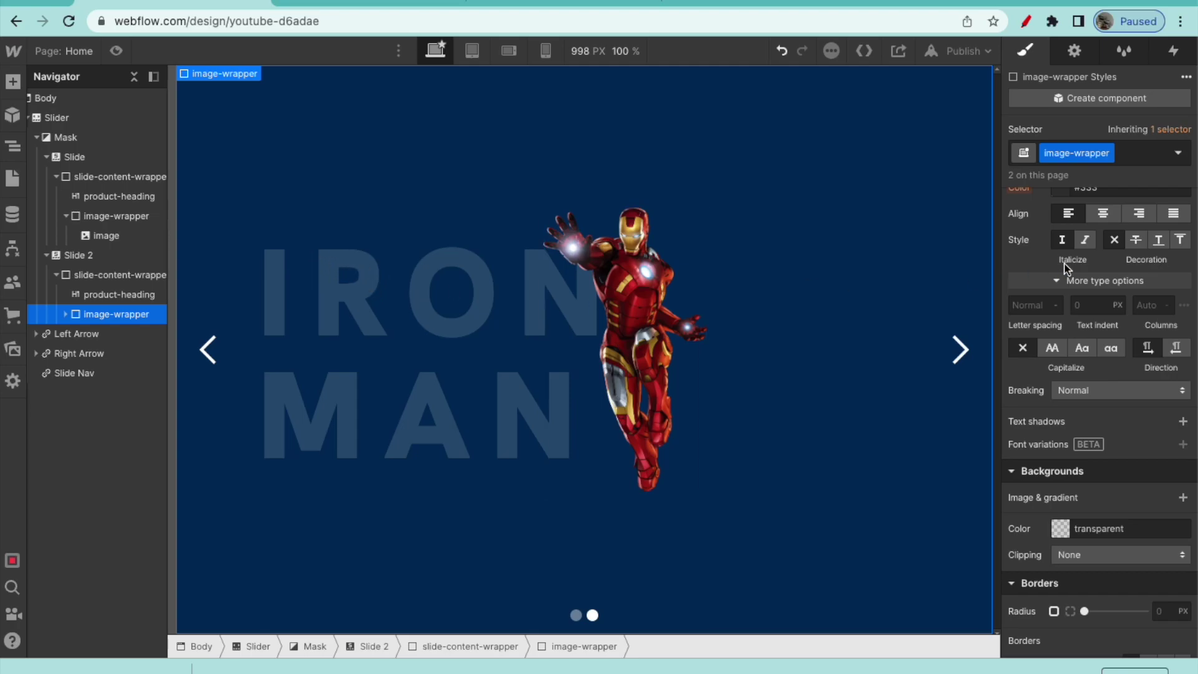
scroll(1066, 267, up, 10)
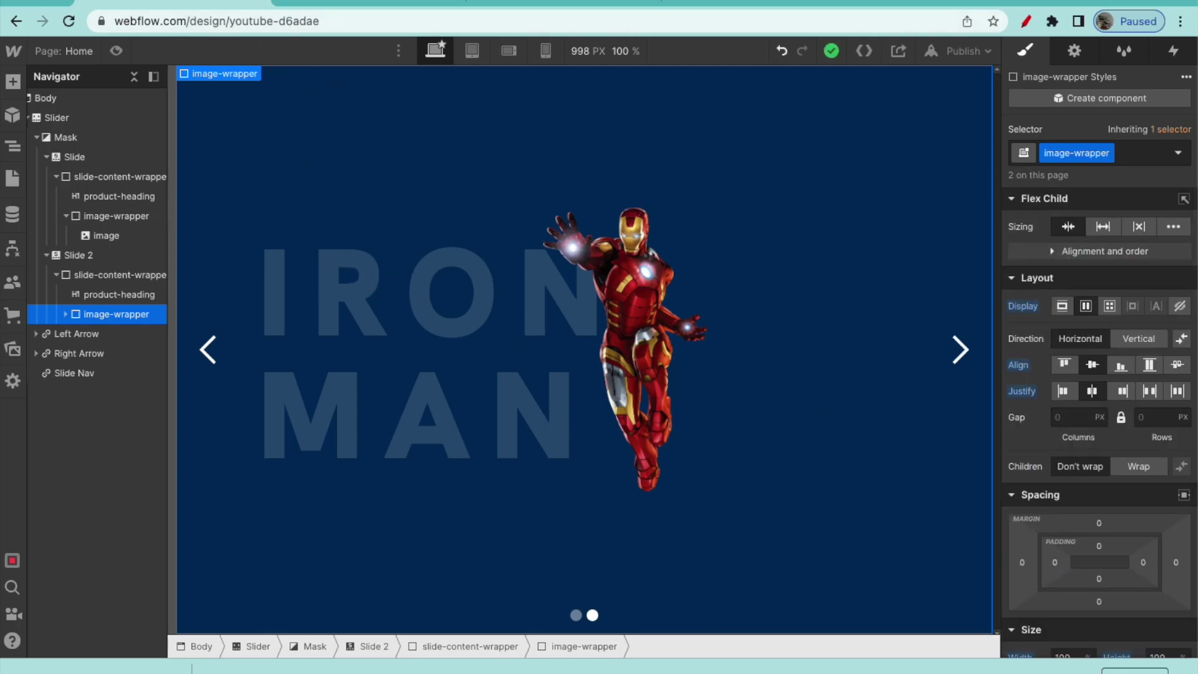
scroll(1180, 401, down, 1)
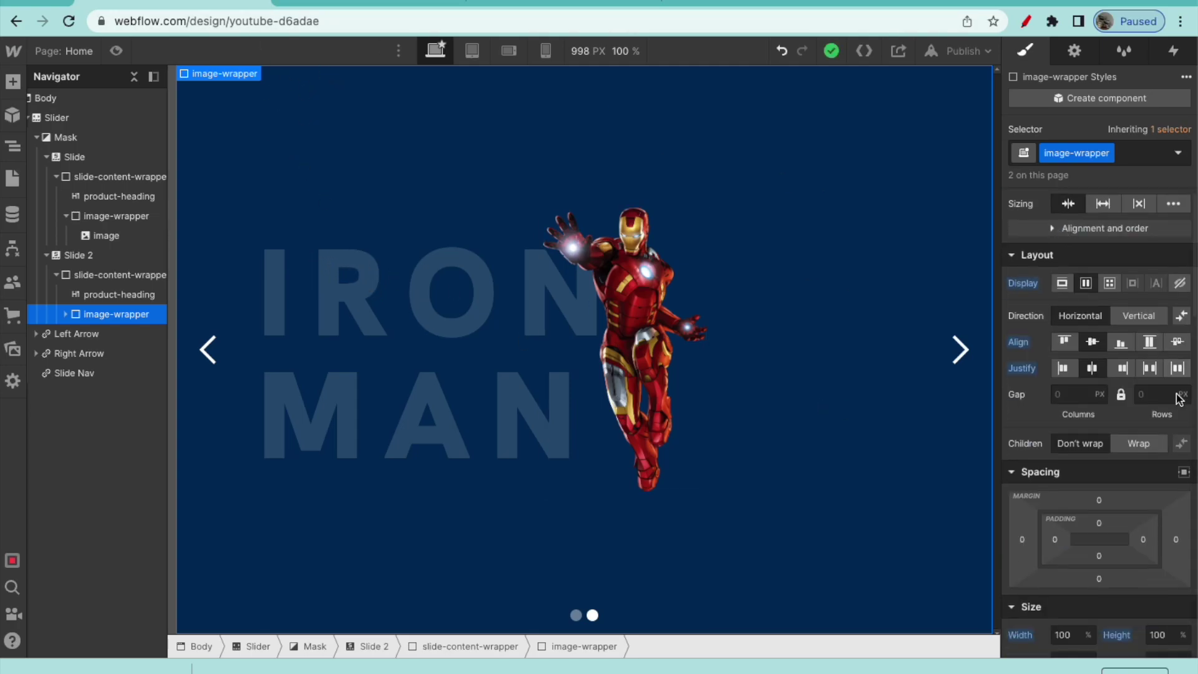
click(1181, 284)
Step: Change Slide 2's heading to CAPTAIN AMERICA and show its image wrapper again
double_click(294, 283)
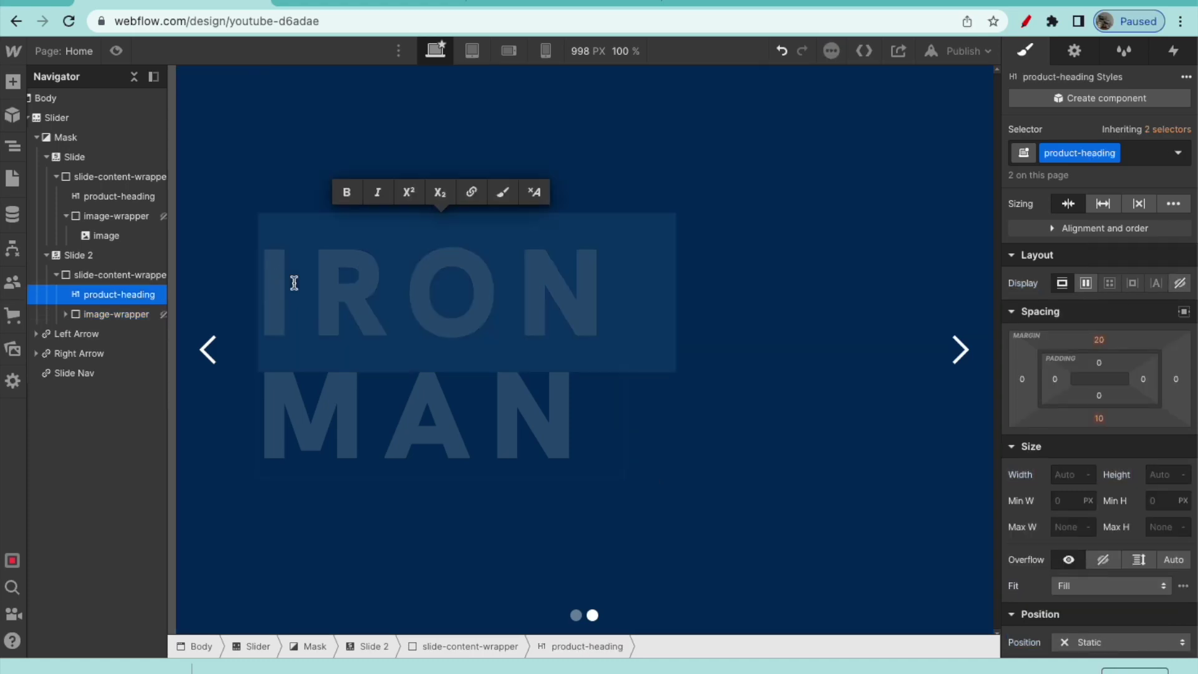
key(ctrl+a)
text(CAPTA)
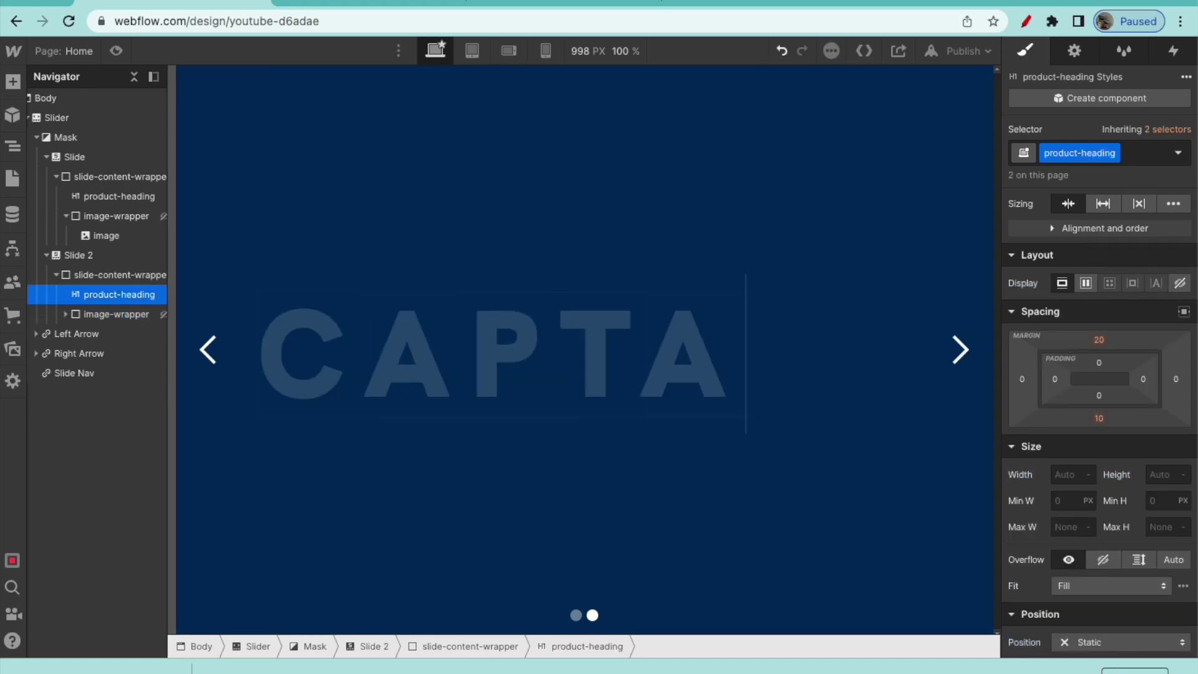
text(IN AMERICA)
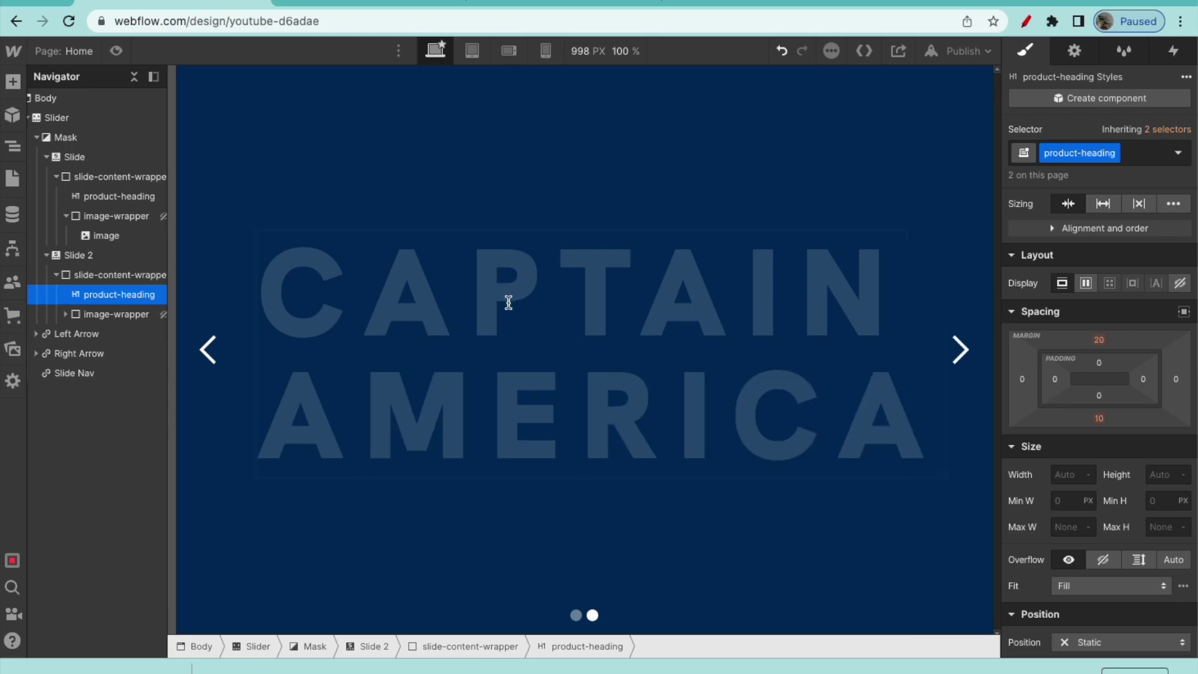
key(Escape)
click(125, 313)
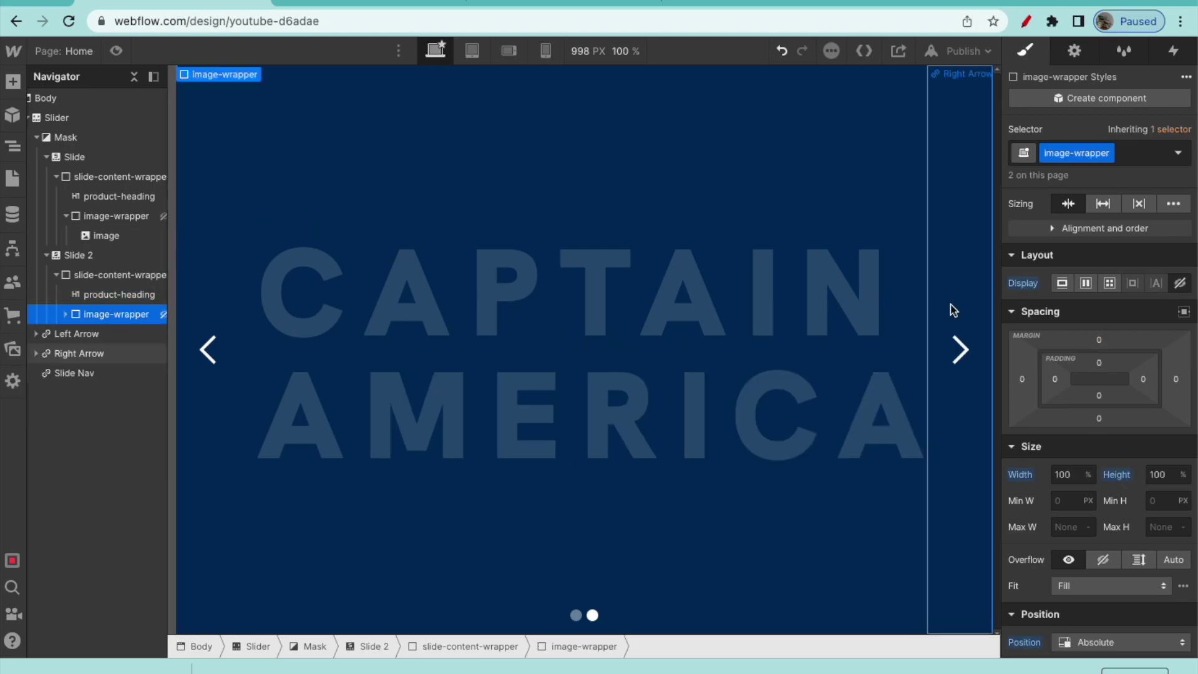
click(1090, 285)
click(601, 203)
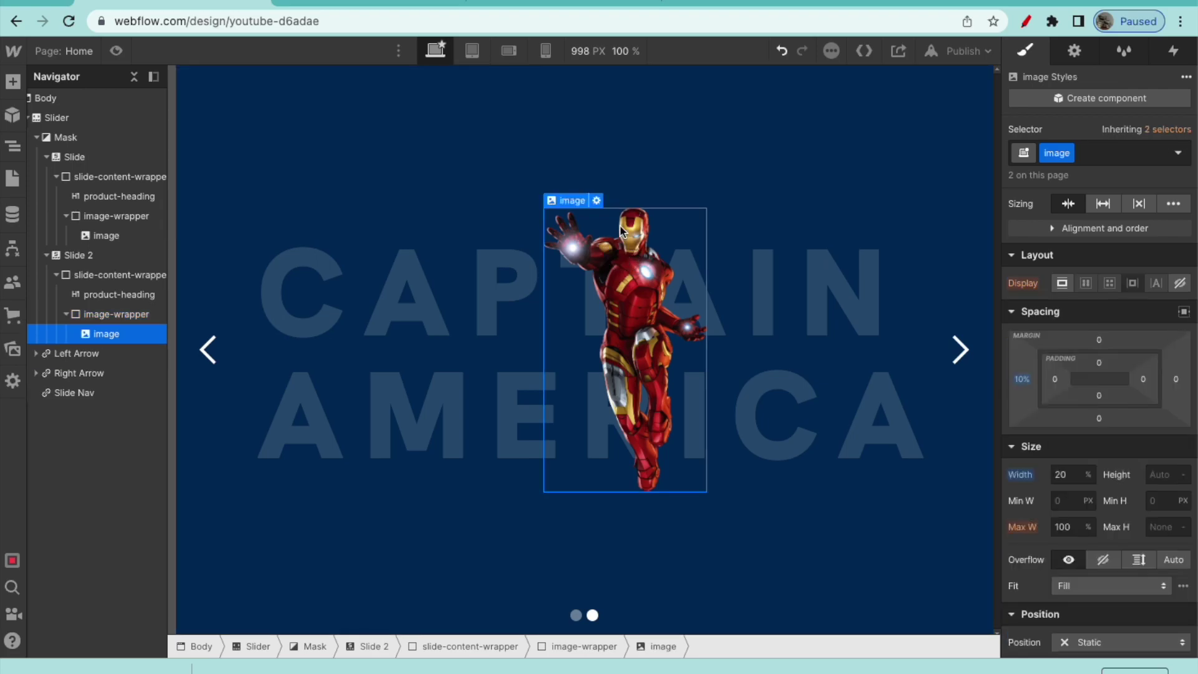
Step: Replace Slide 2's Iron Man image with the Captain America picture
click(597, 200)
click(661, 284)
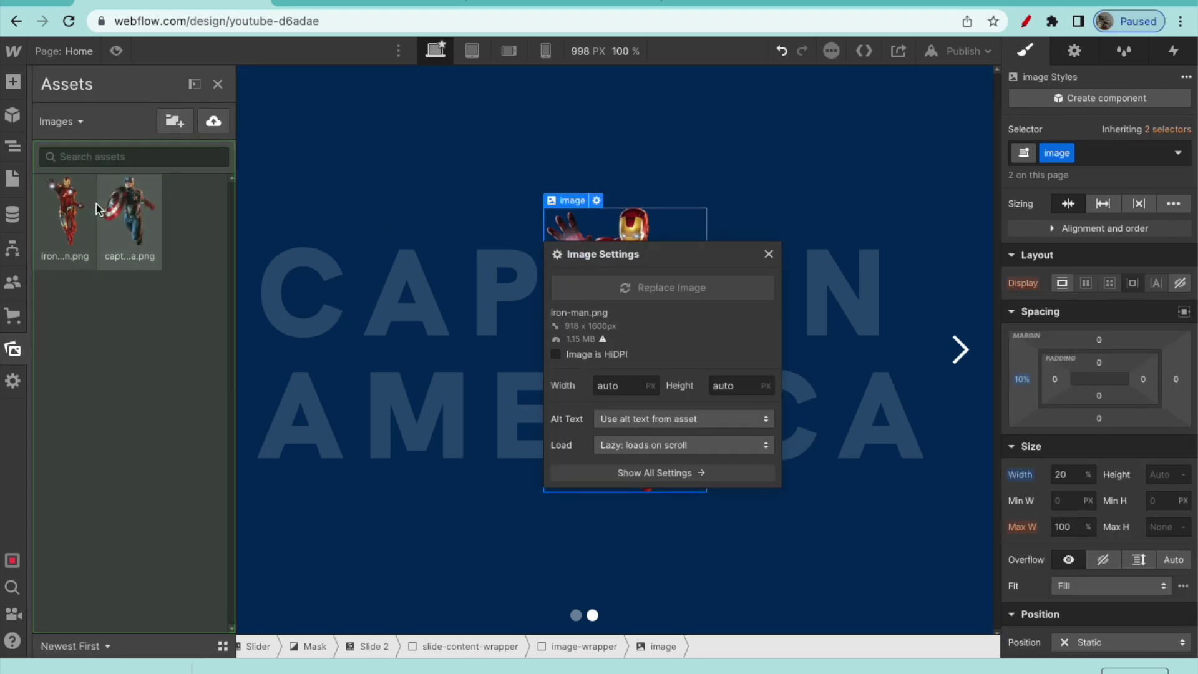
click(127, 210)
click(514, 196)
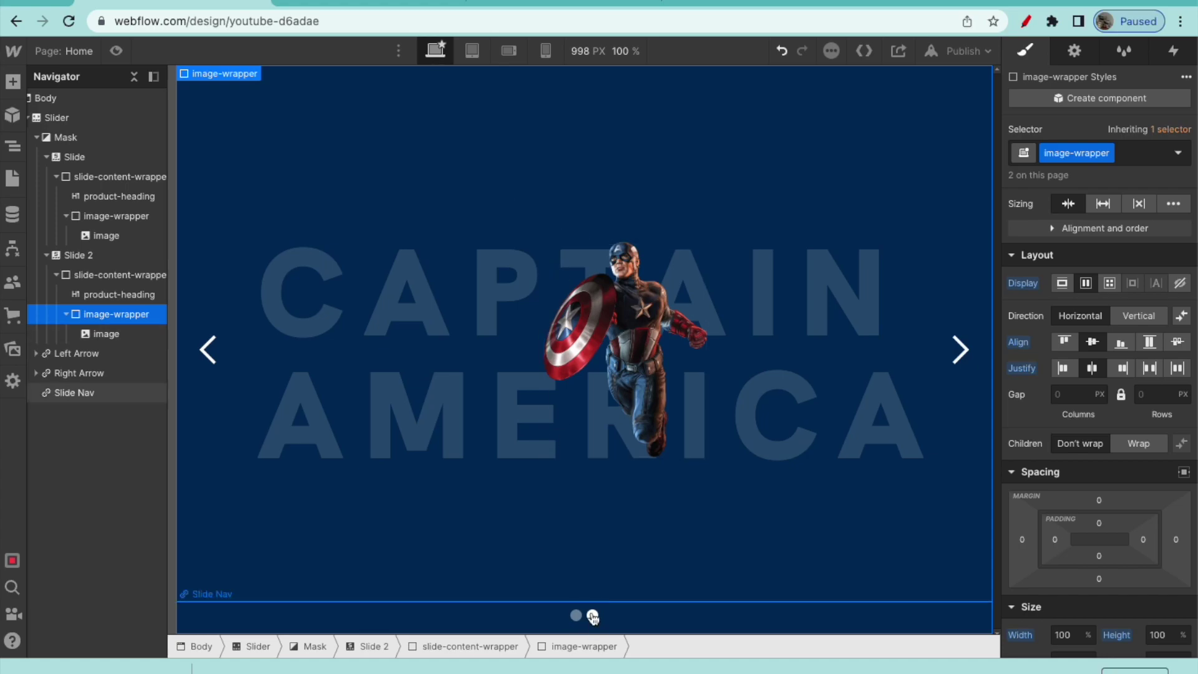
Step: Set the slider's navigation dots to Display None
click(655, 617)
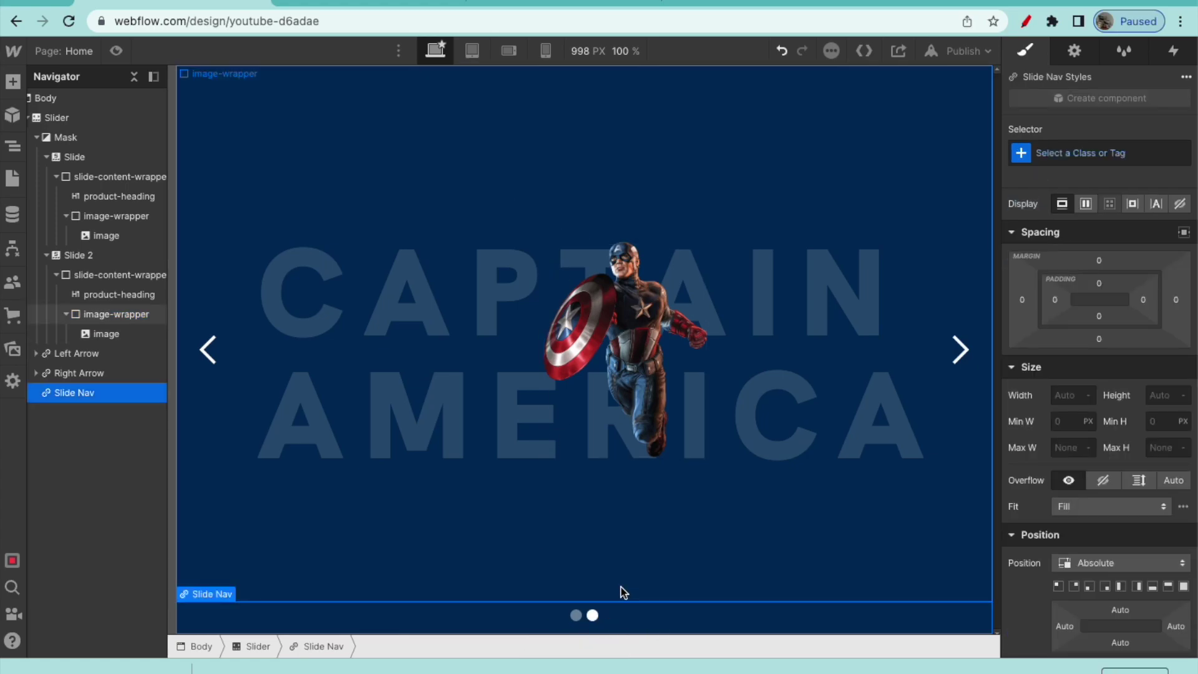
click(1180, 203)
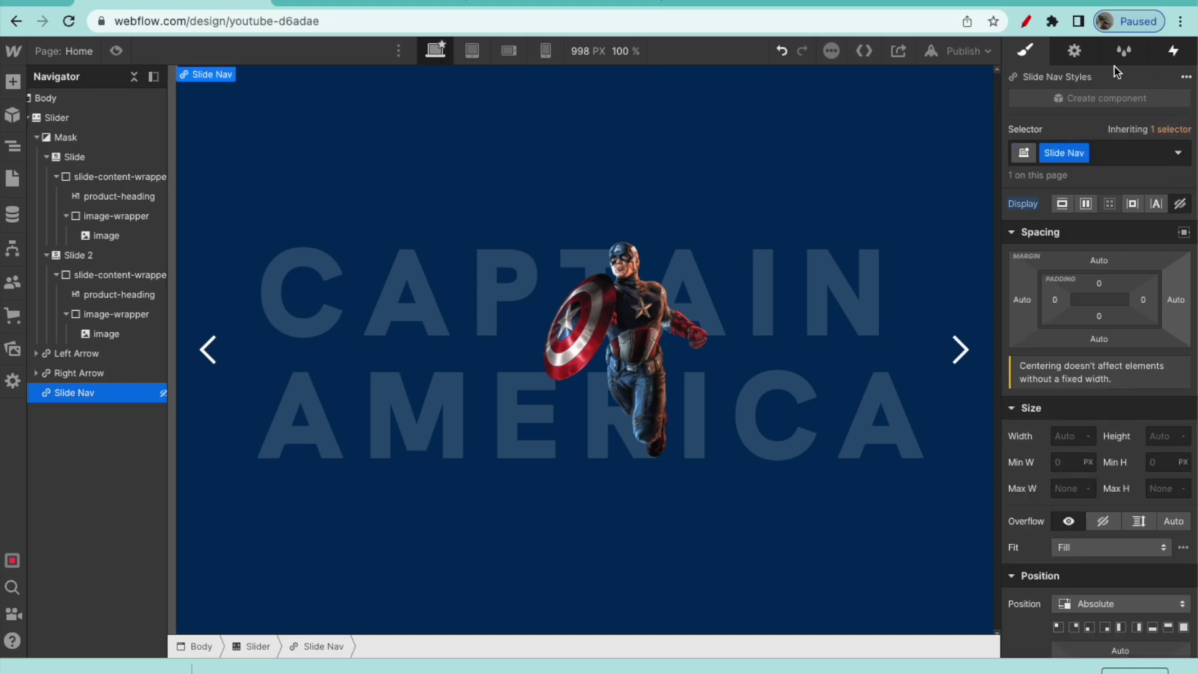
click(1073, 55)
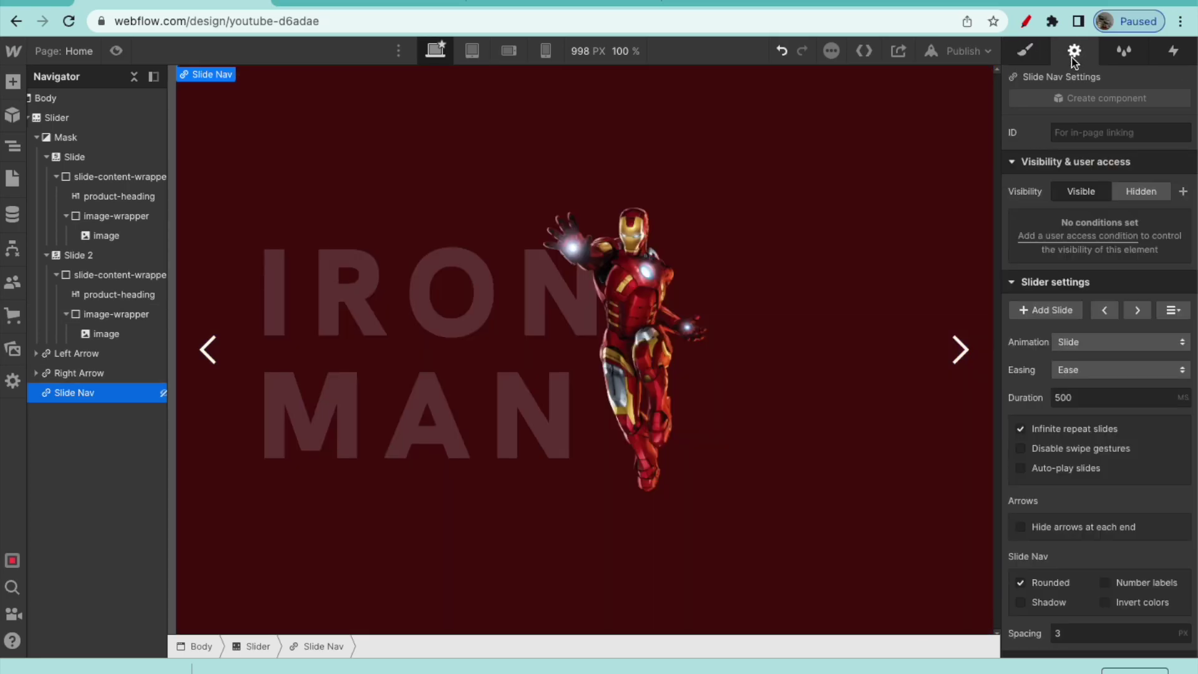
click(1171, 54)
Step: Give Slide 1 a Slider change trigger that starts a new 'slide in view' animation
click(103, 156)
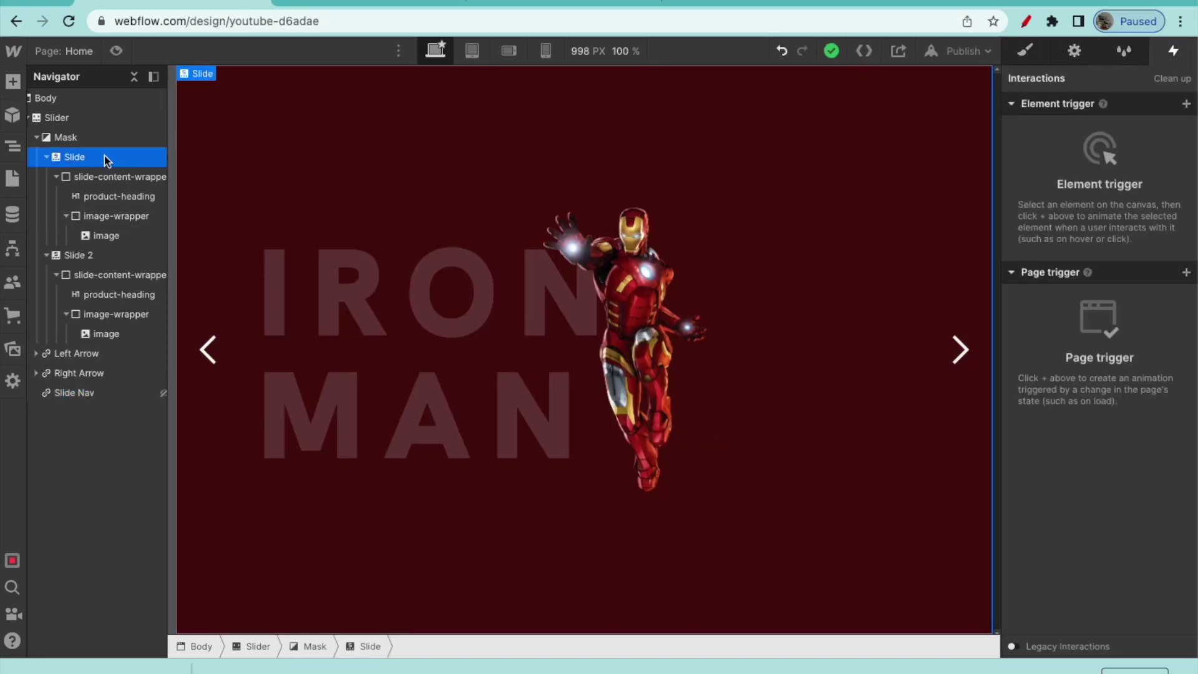
click(1189, 104)
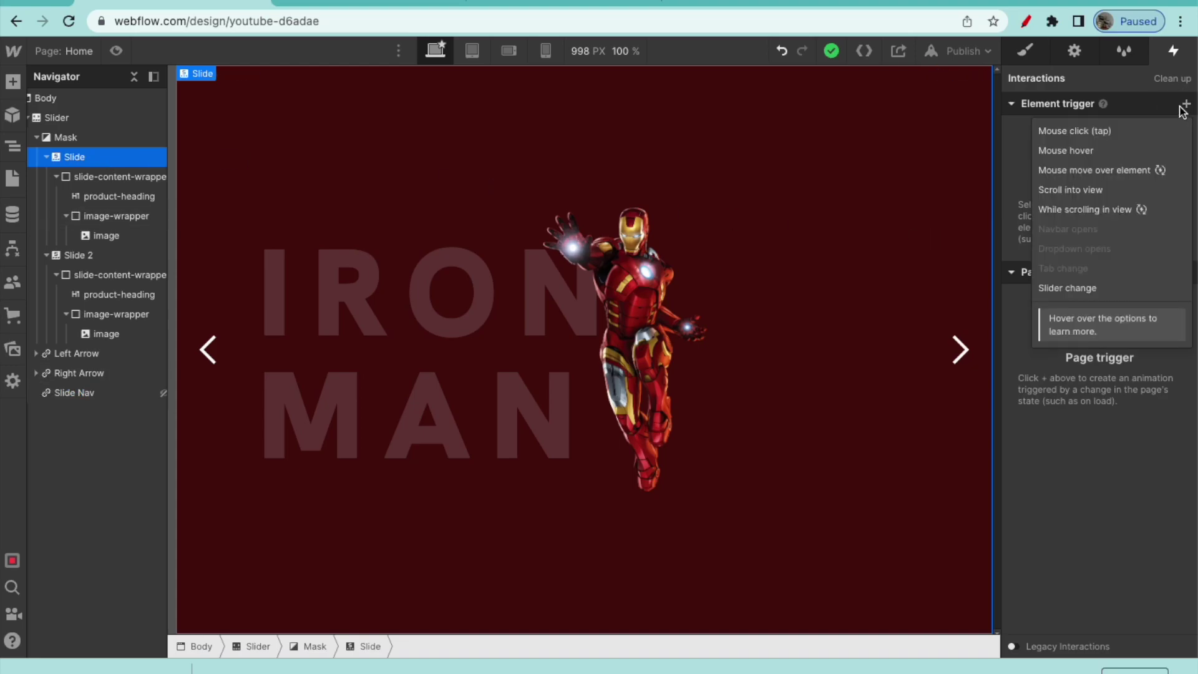
click(1123, 288)
click(1120, 191)
click(1112, 230)
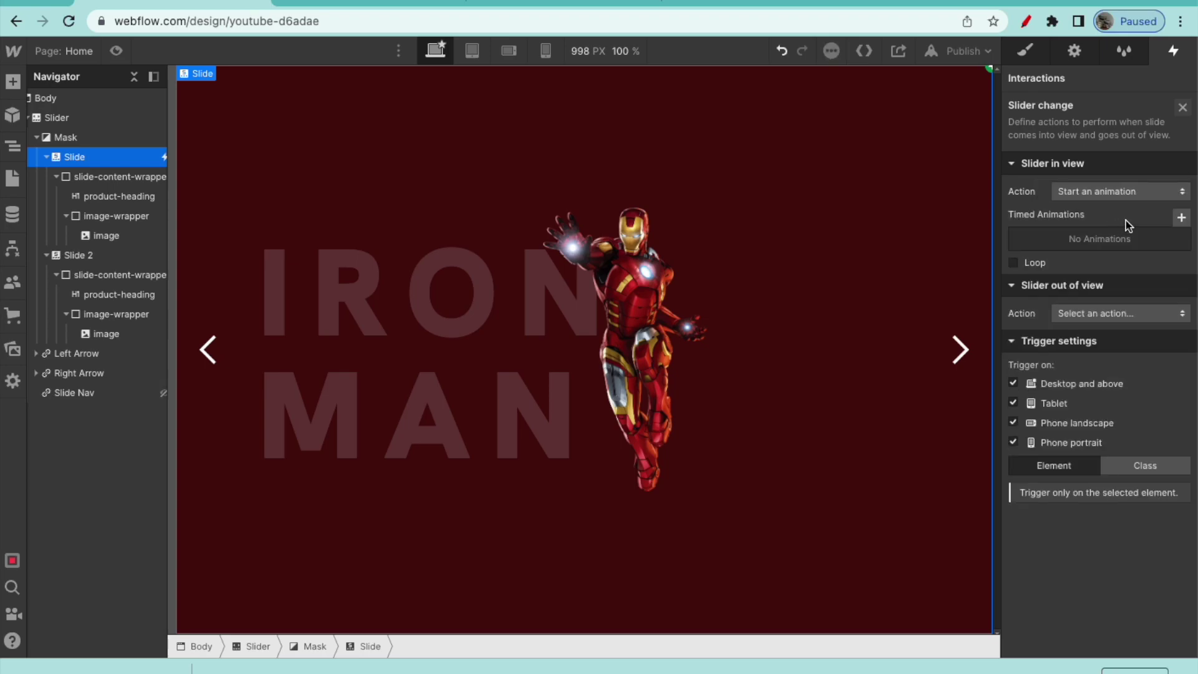
click(1181, 223)
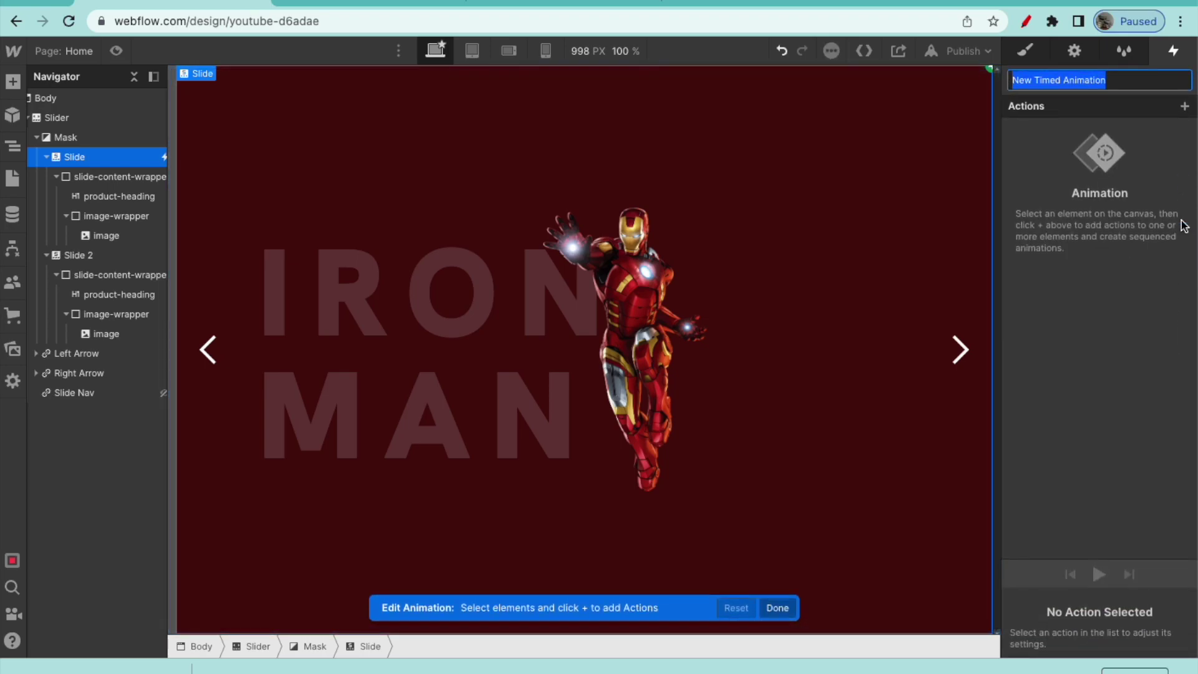
text(slide)
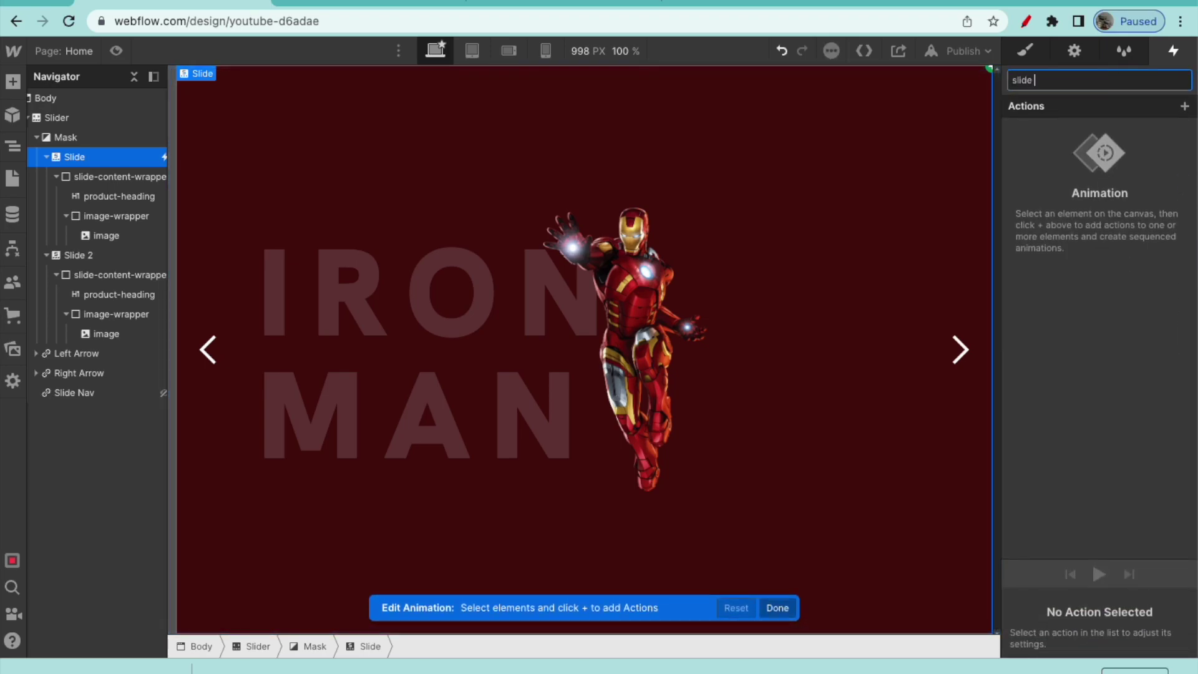
text( in view)
key(Return)
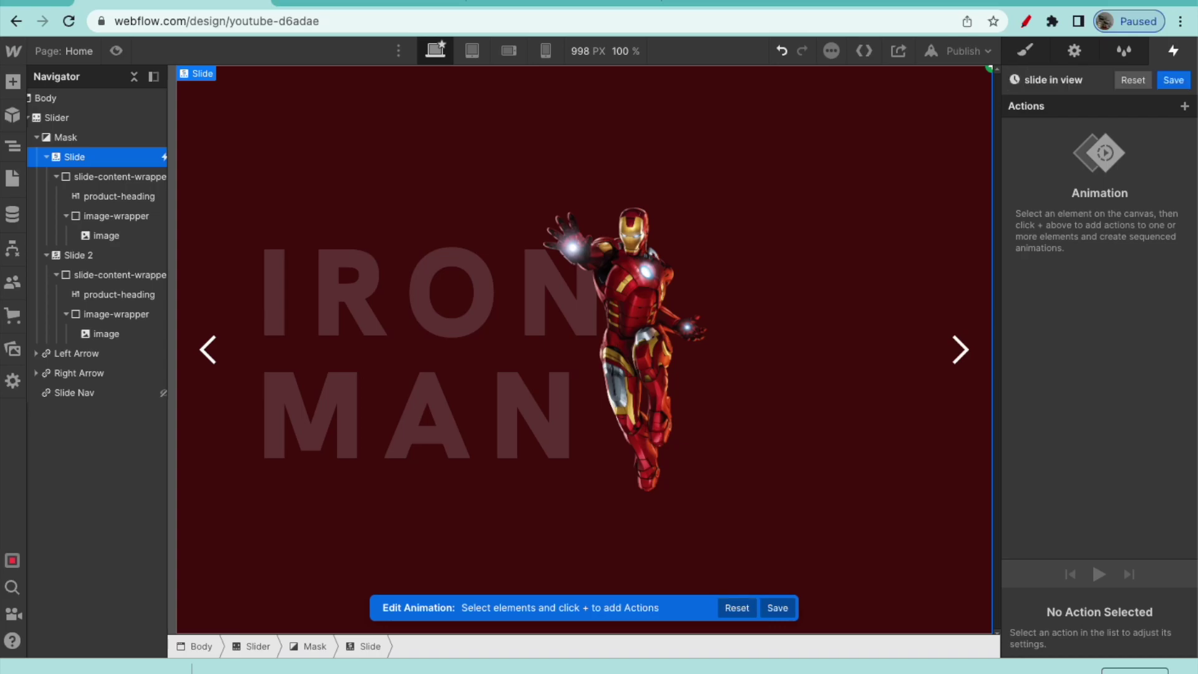
click(307, 5)
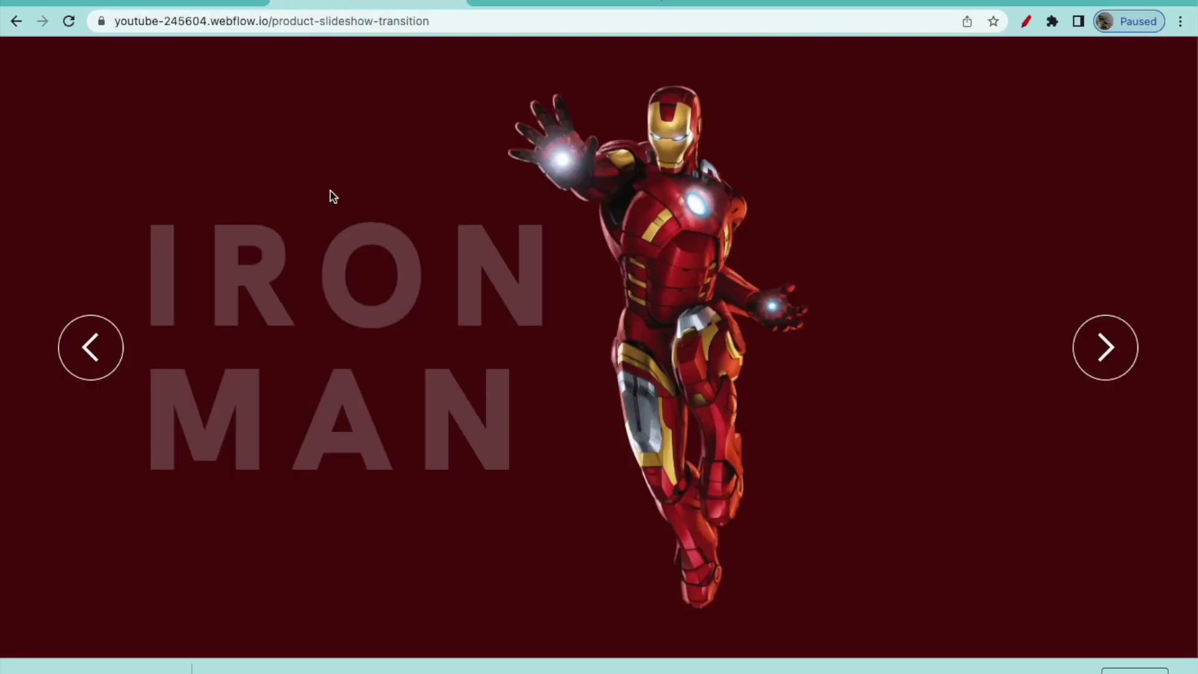
Step: On the published site, advance to the Captain America slide and back to Iron Man, then return to the Designer
click(1094, 348)
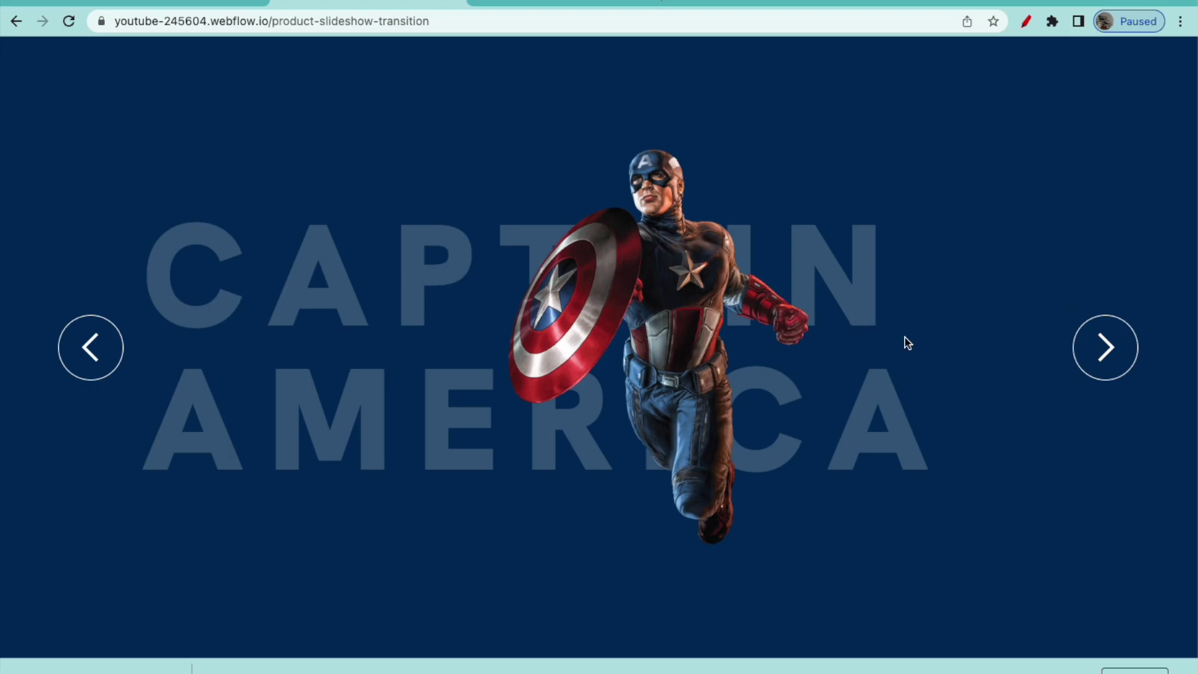
click(70, 345)
click(178, 3)
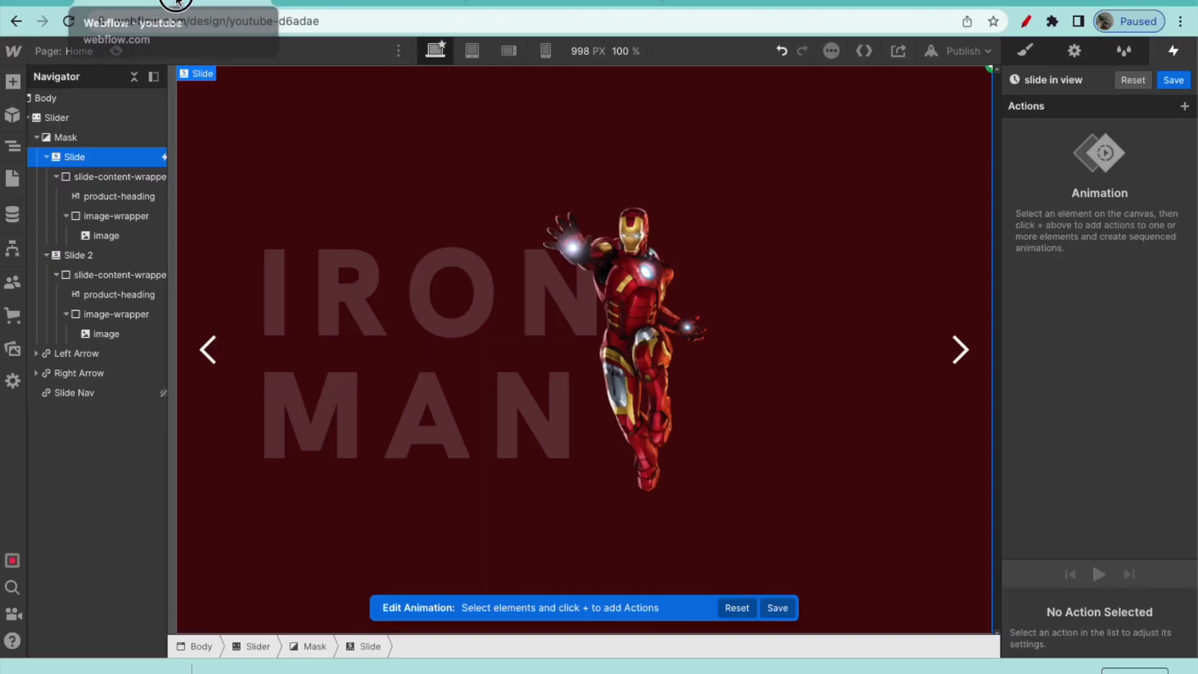
Step: Give the Iron Man image a Hide/Show display none action and a Scale 0.75 action
click(632, 287)
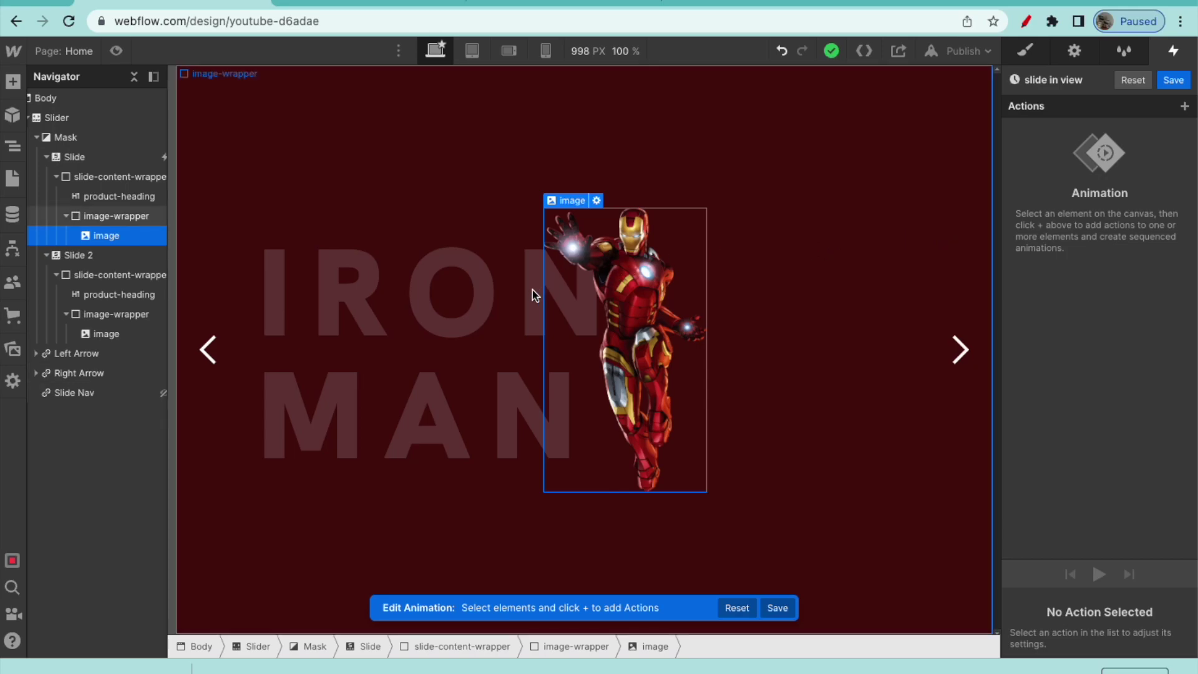
click(1184, 106)
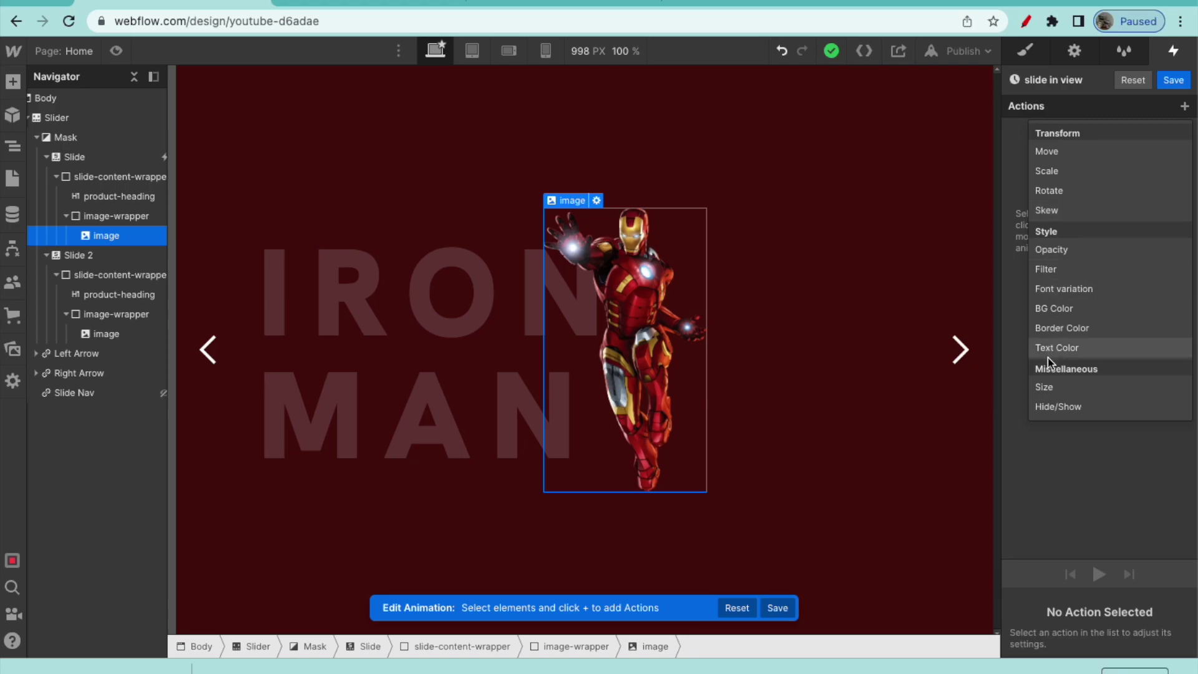
click(1059, 406)
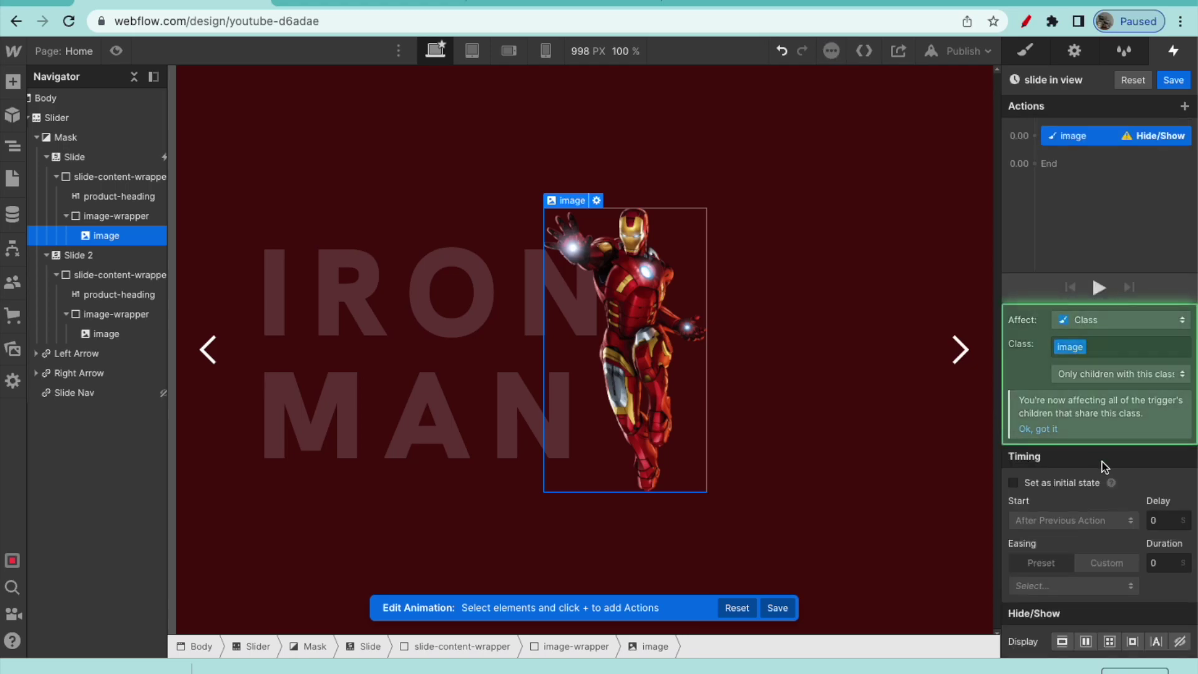
click(1176, 642)
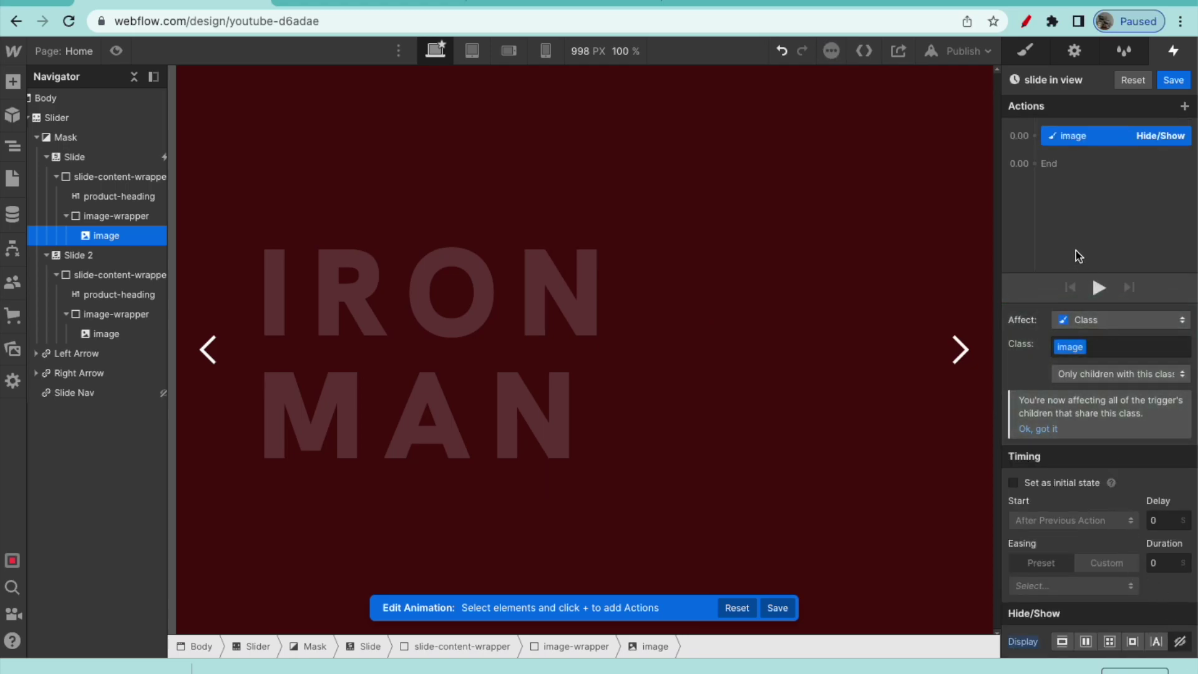
click(1035, 136)
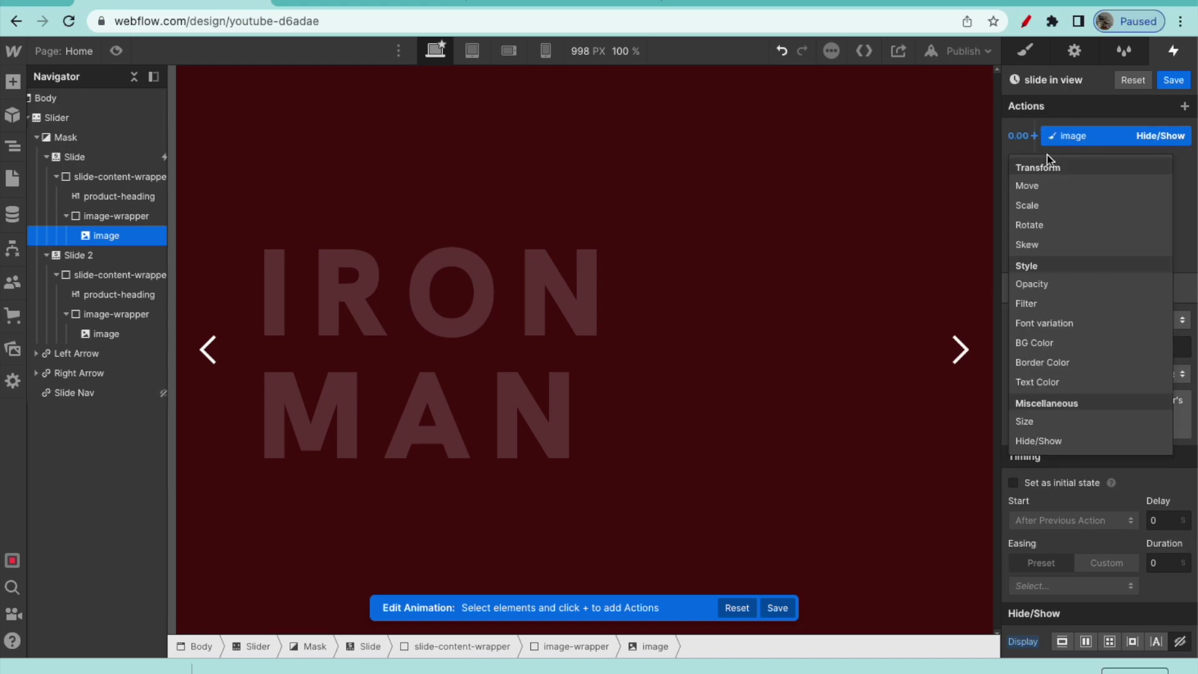
click(1054, 209)
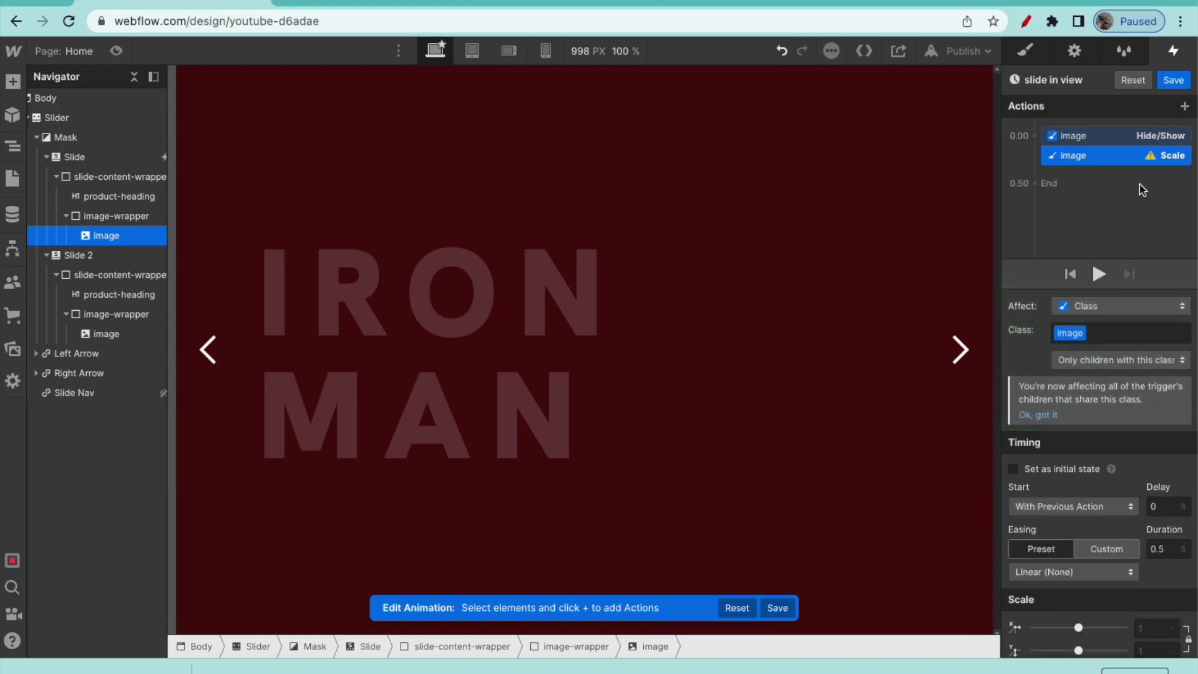
click(1145, 629)
text(.75)
key(Return)
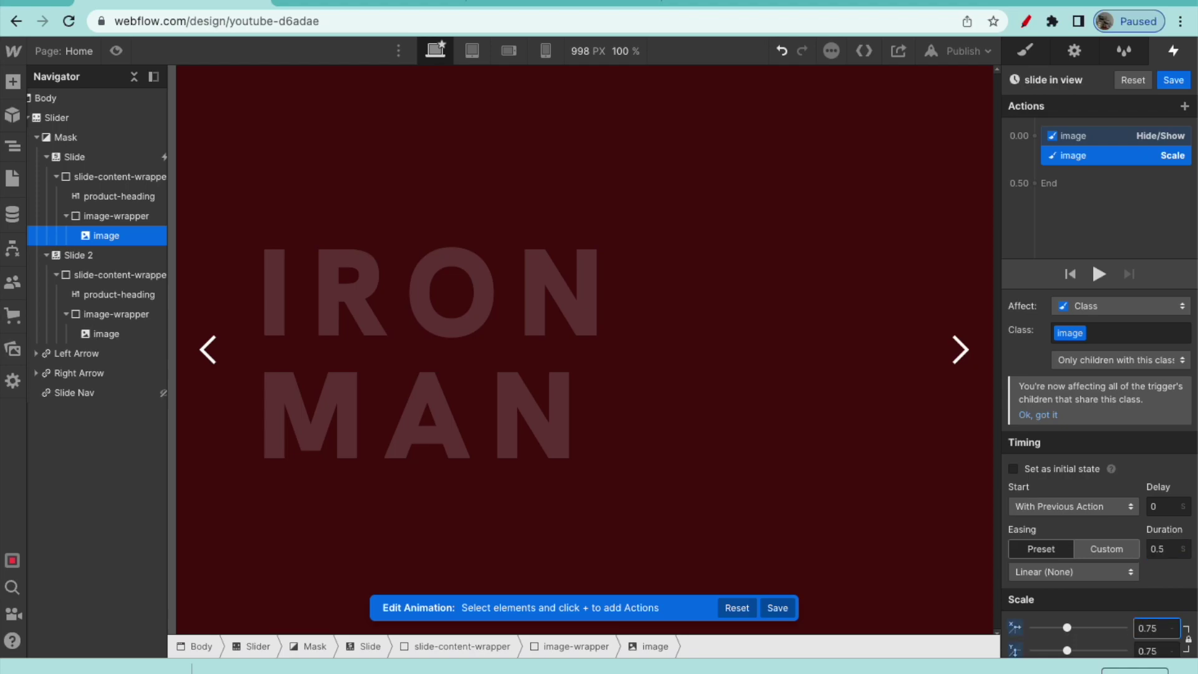
Step: Add an image Move X 50% action and group all image actions at 0.00
click(1083, 143)
drag(1084, 141, 1088, 162)
click(1083, 140)
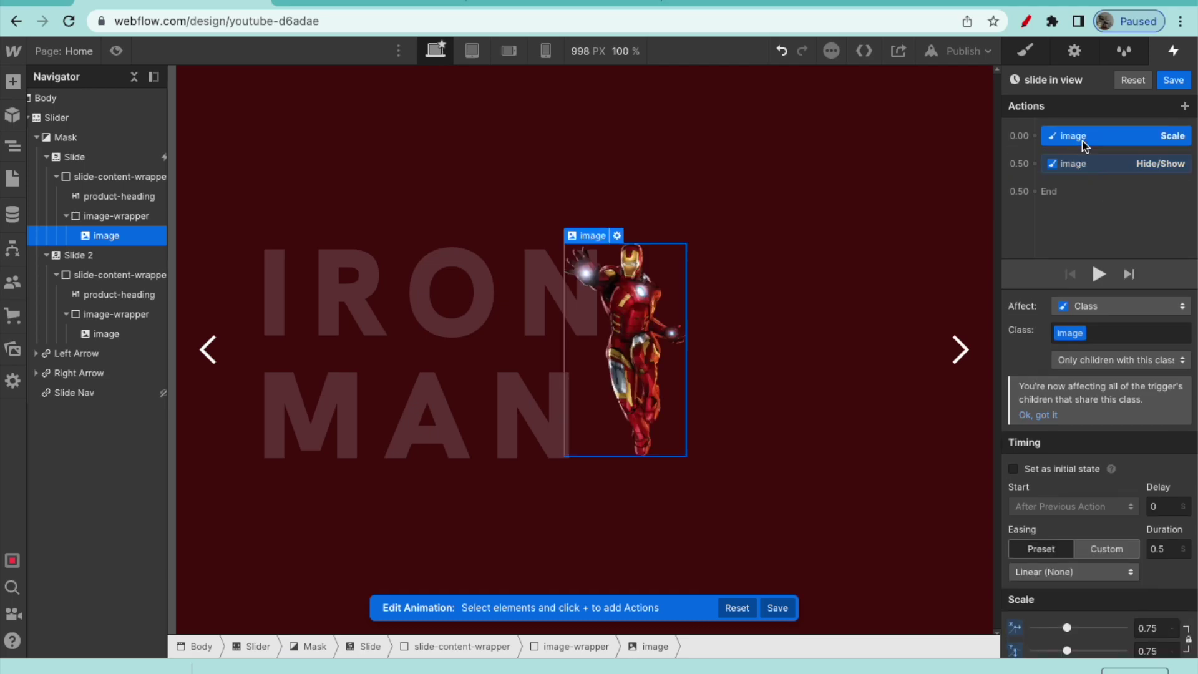
click(1039, 137)
click(1048, 184)
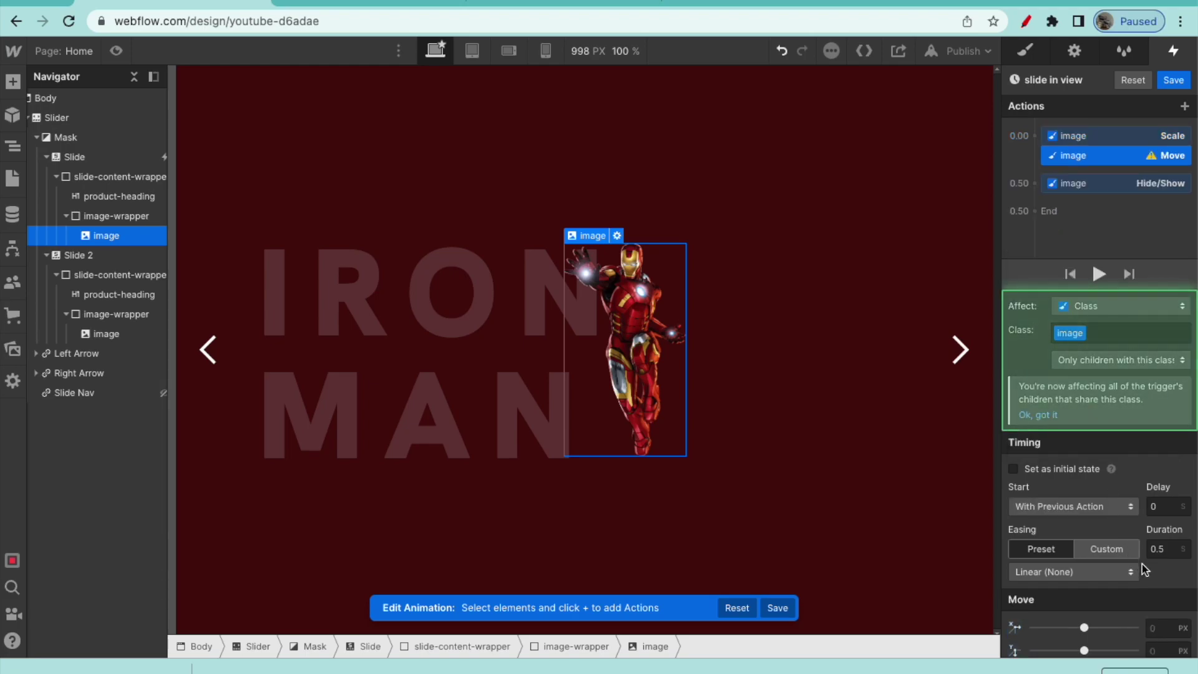
click(1159, 630)
text(20%)
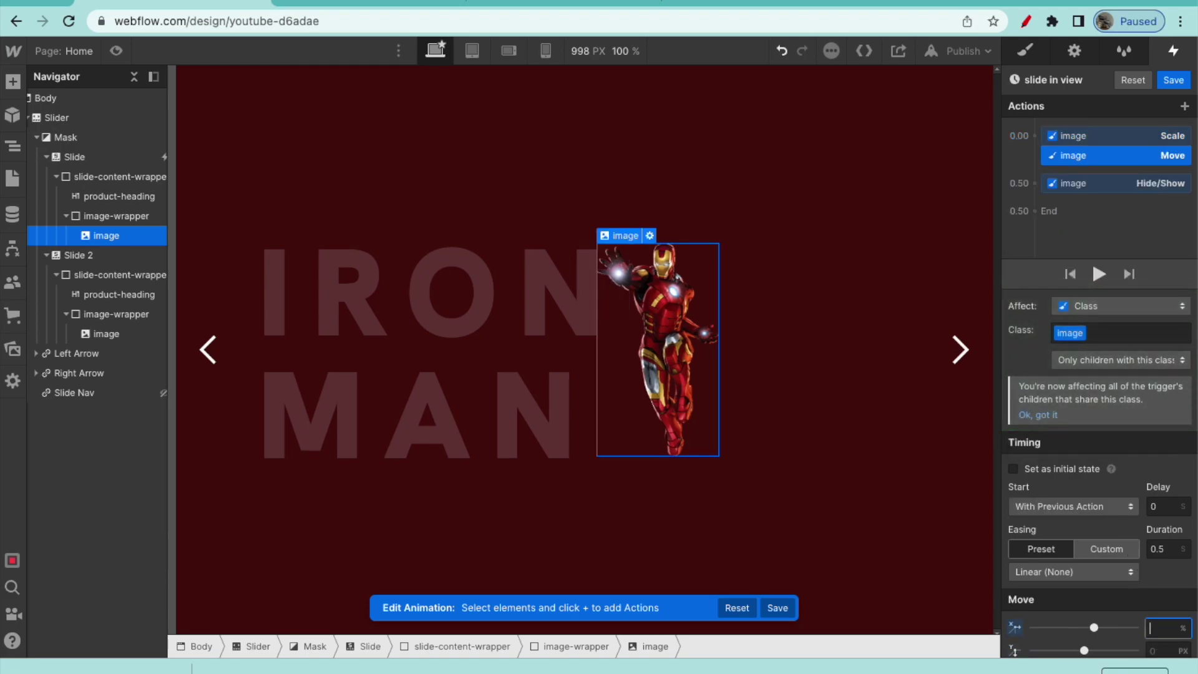
text(50)
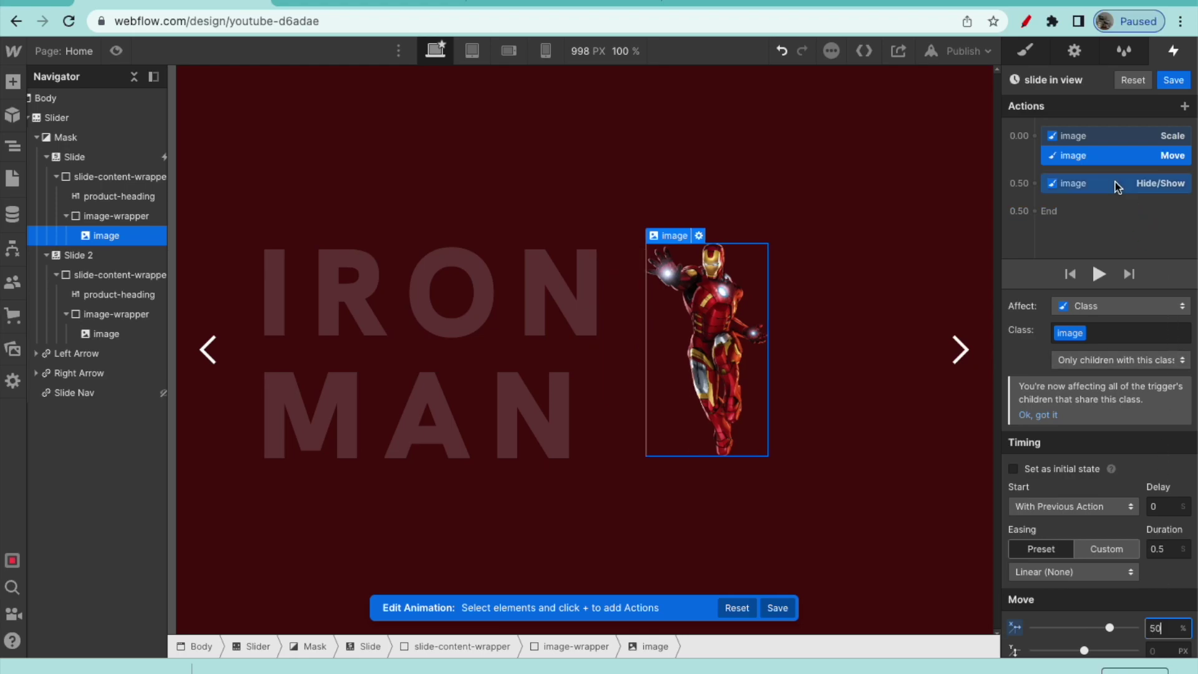
drag(1115, 184, 1123, 161)
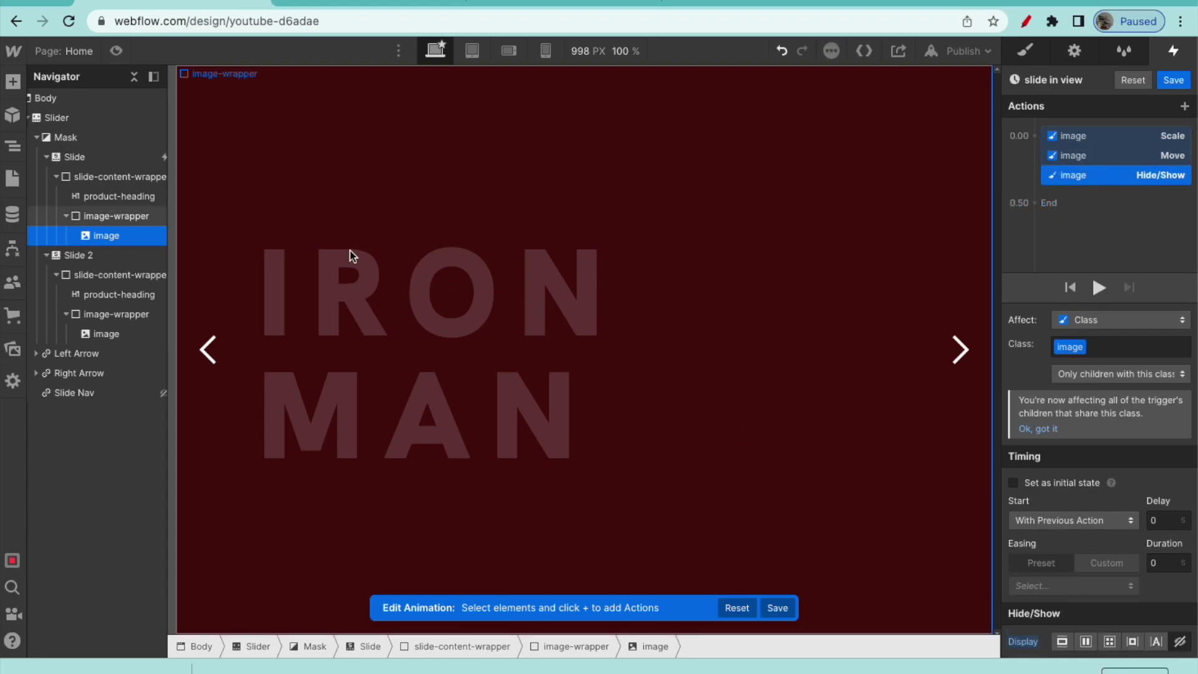
click(103, 196)
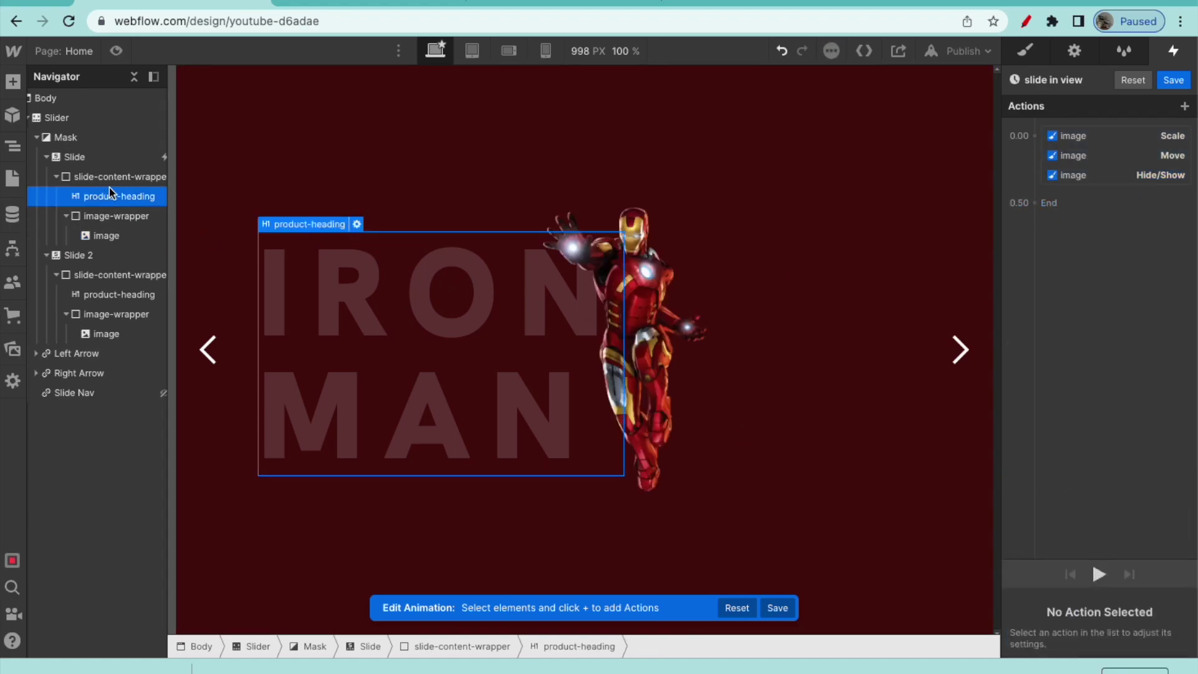
Step: Add heading Scale 0.5 and Move X -50% actions below the image actions
click(1033, 137)
click(1038, 206)
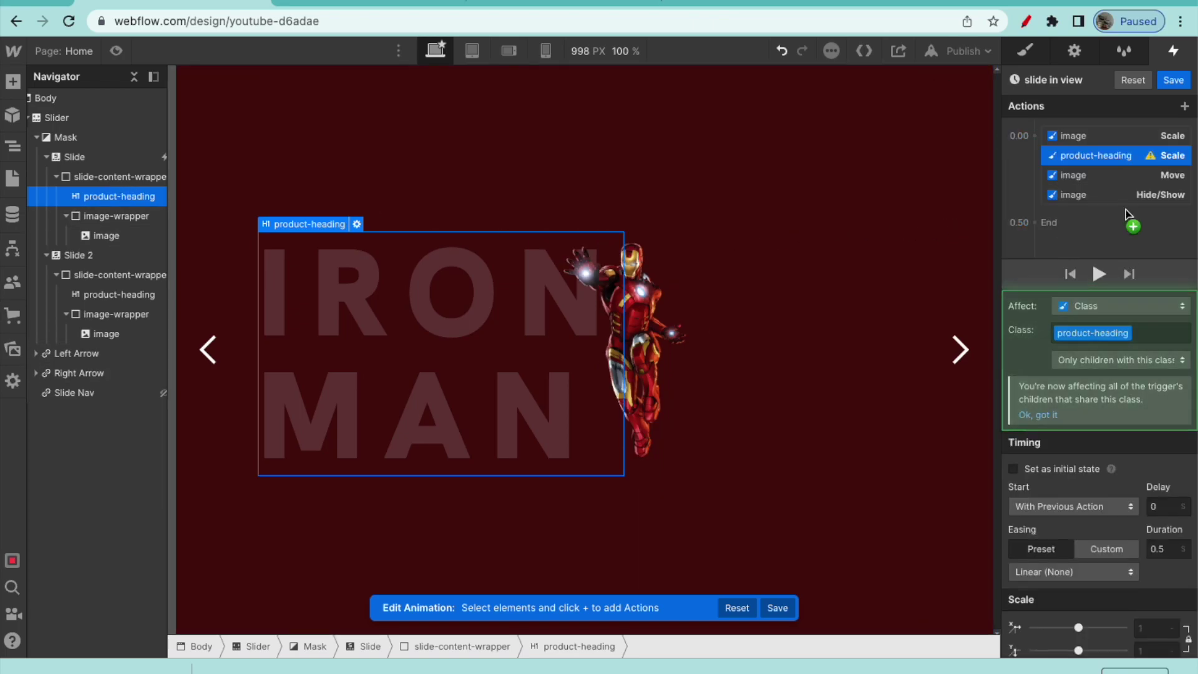
drag(1123, 161, 1117, 209)
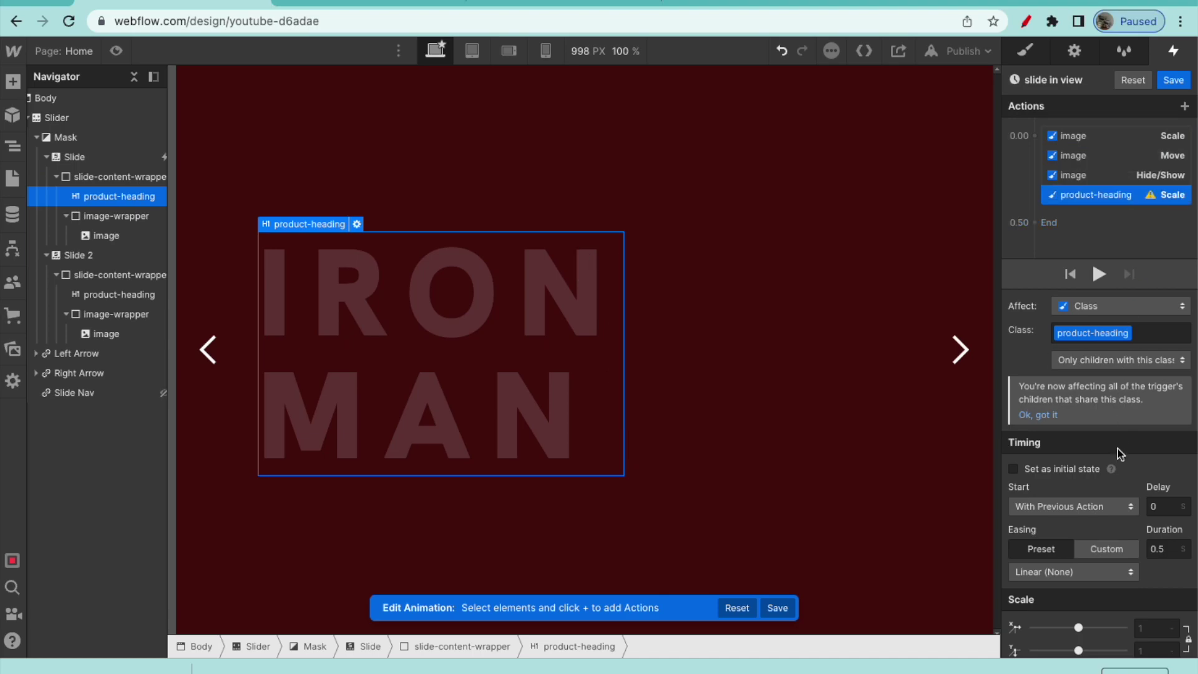
click(1142, 629)
key(Return)
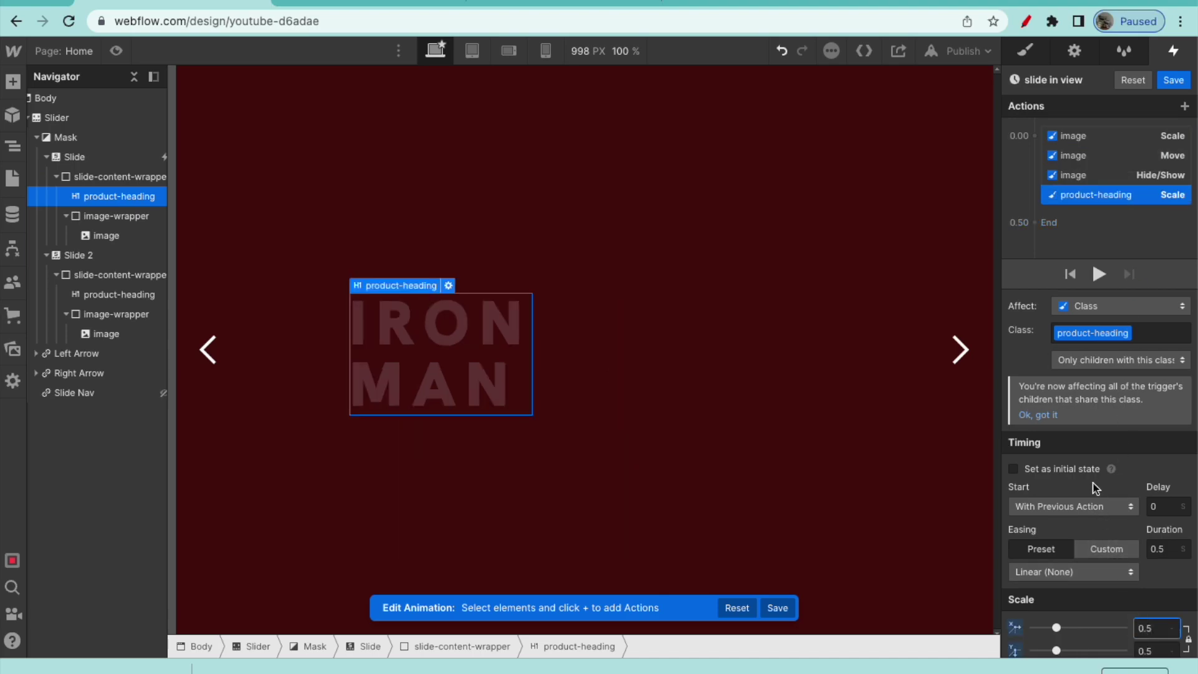
click(1035, 137)
click(1034, 188)
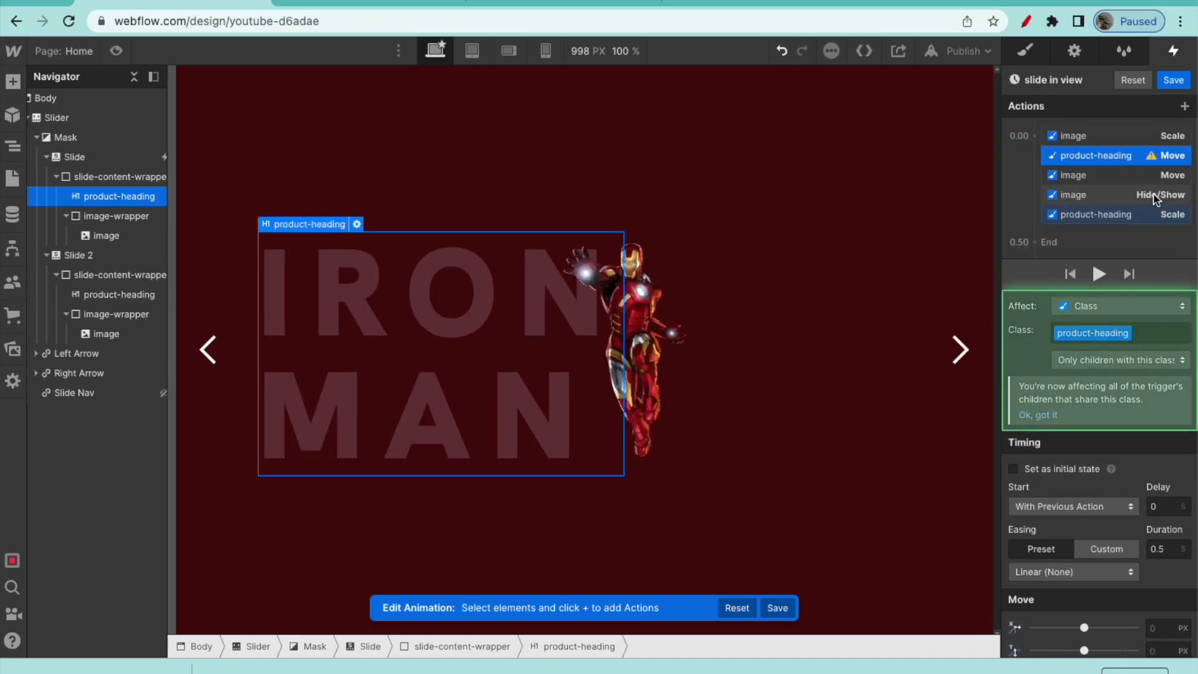
click(1157, 628)
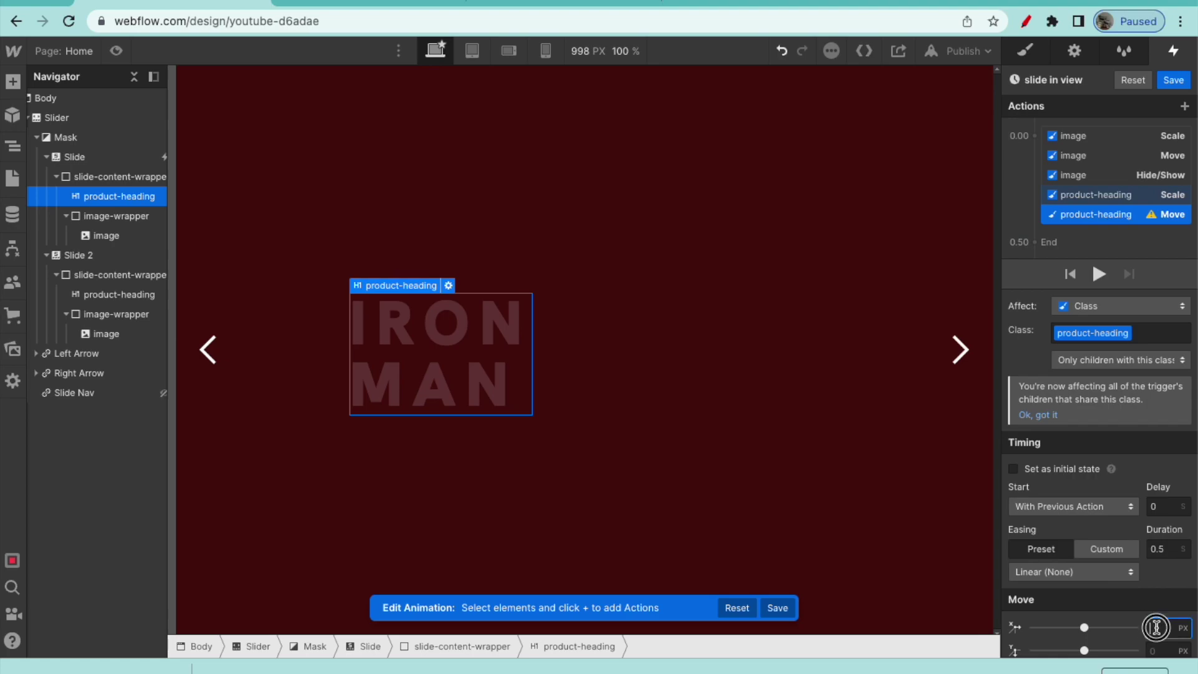
text(-50%)
key(Return)
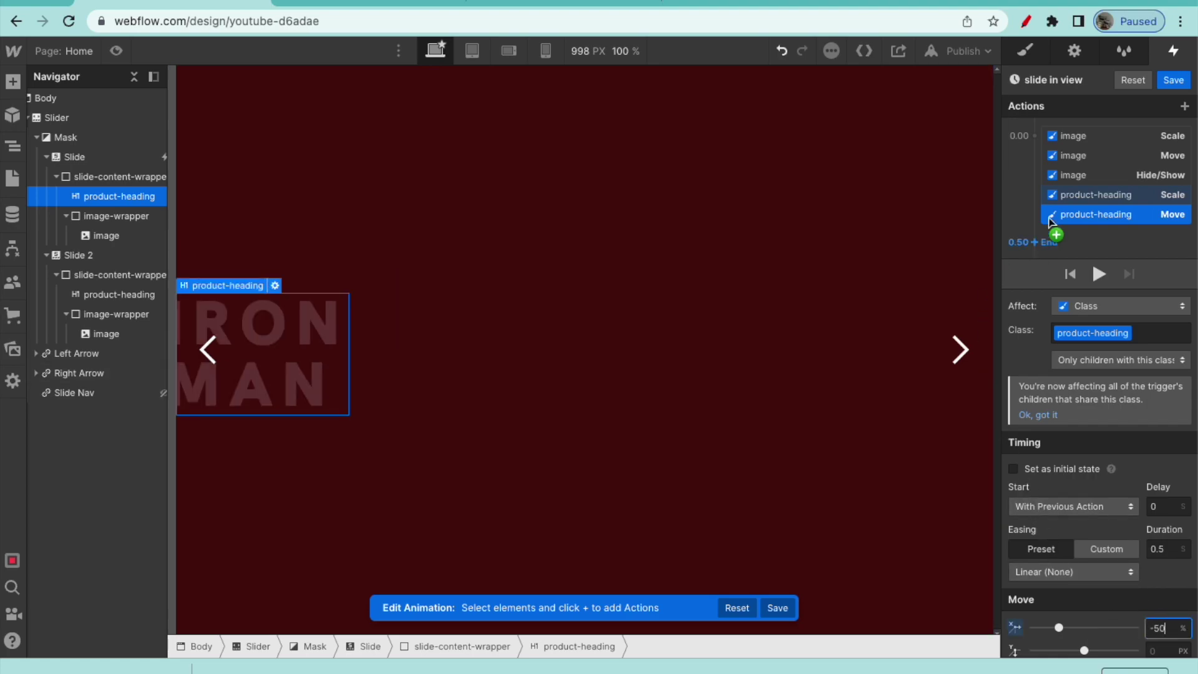
Step: Add heading Opacity 0 and Hide/Show display none actions at the end of the list
click(1184, 106)
click(1048, 284)
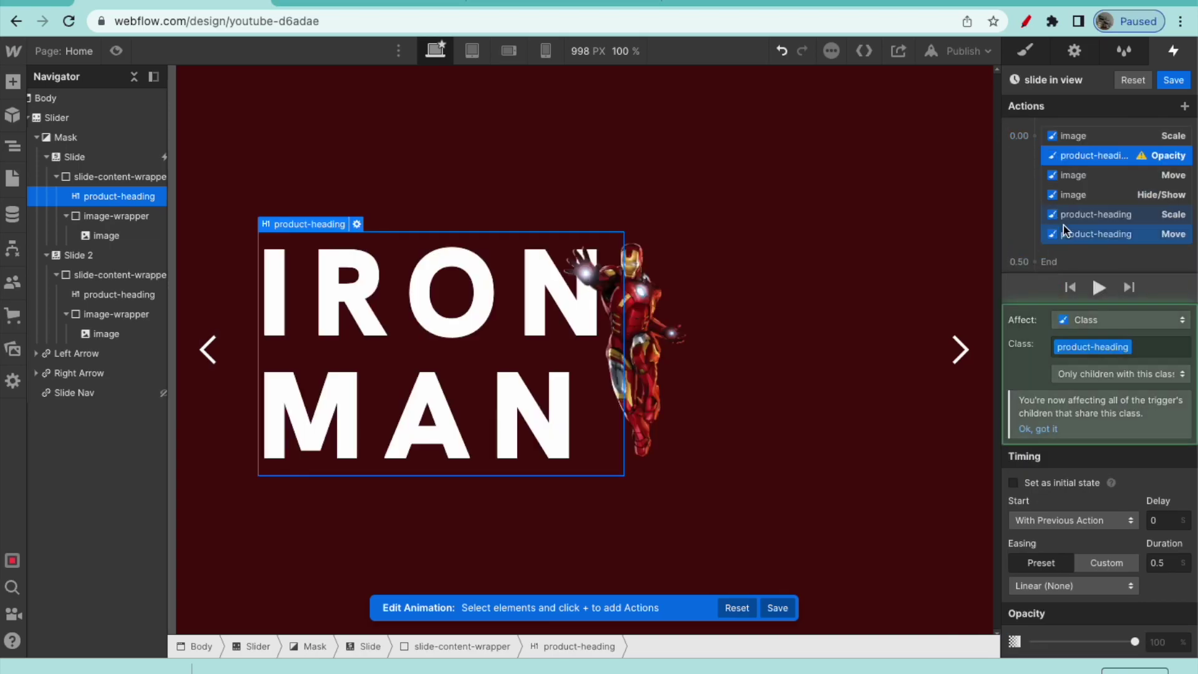
drag(1097, 157, 1096, 231)
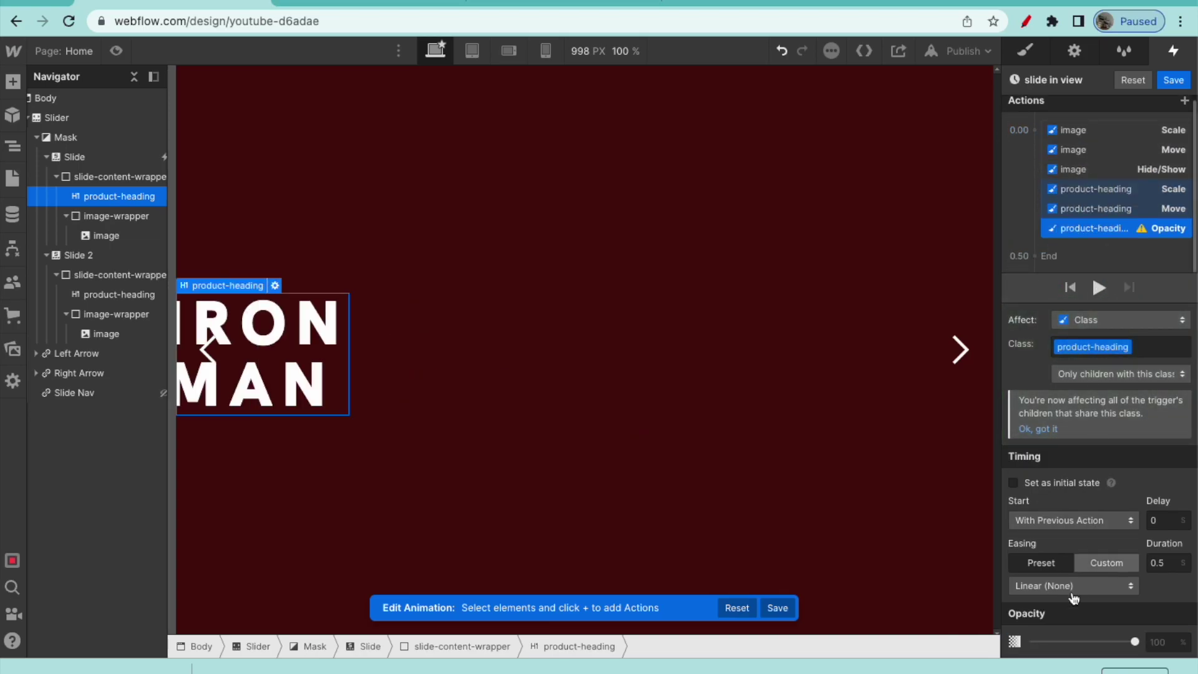
drag(1135, 639, 963, 643)
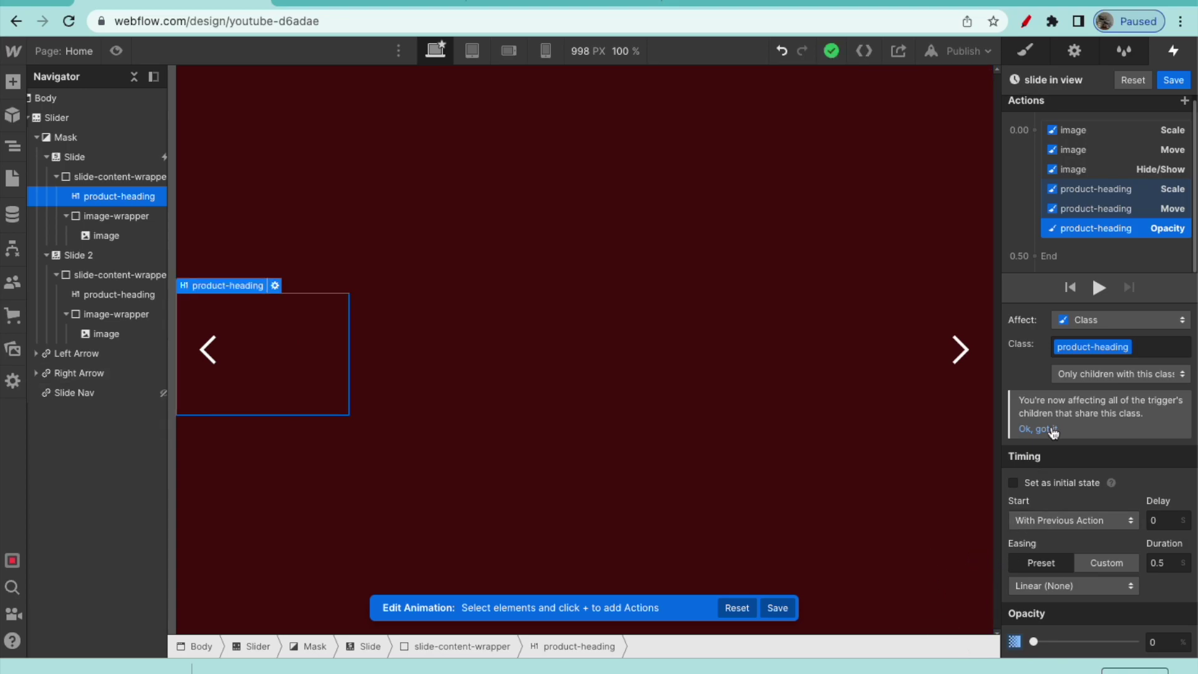
click(1034, 133)
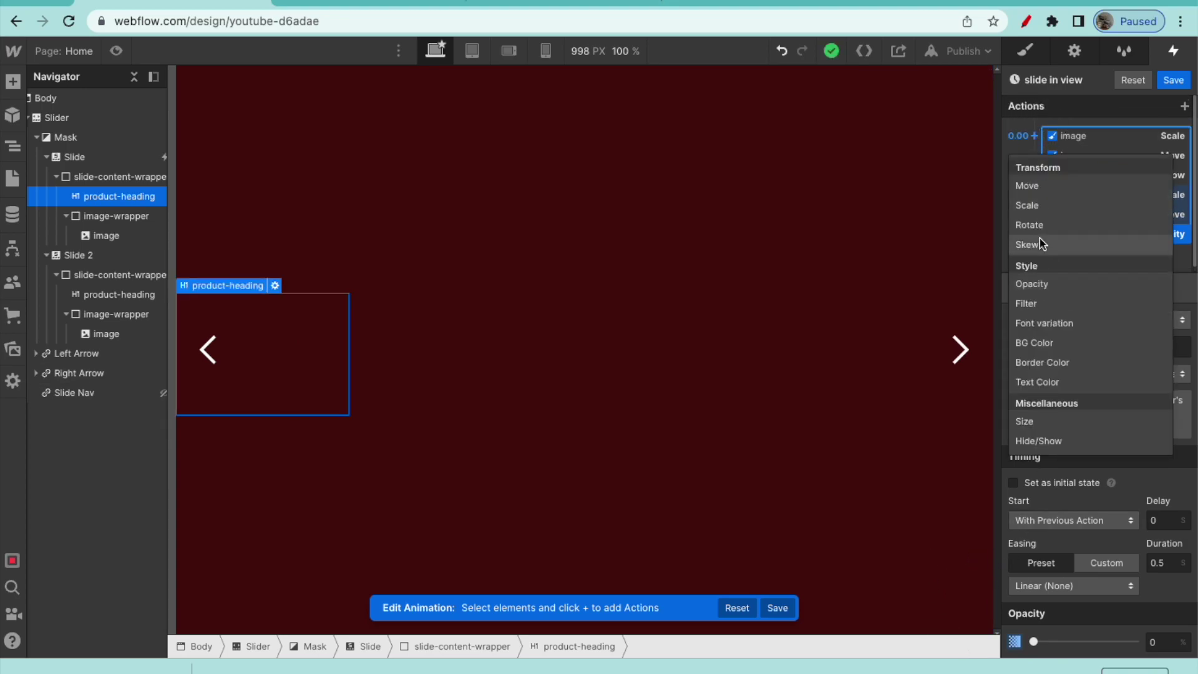
click(1029, 441)
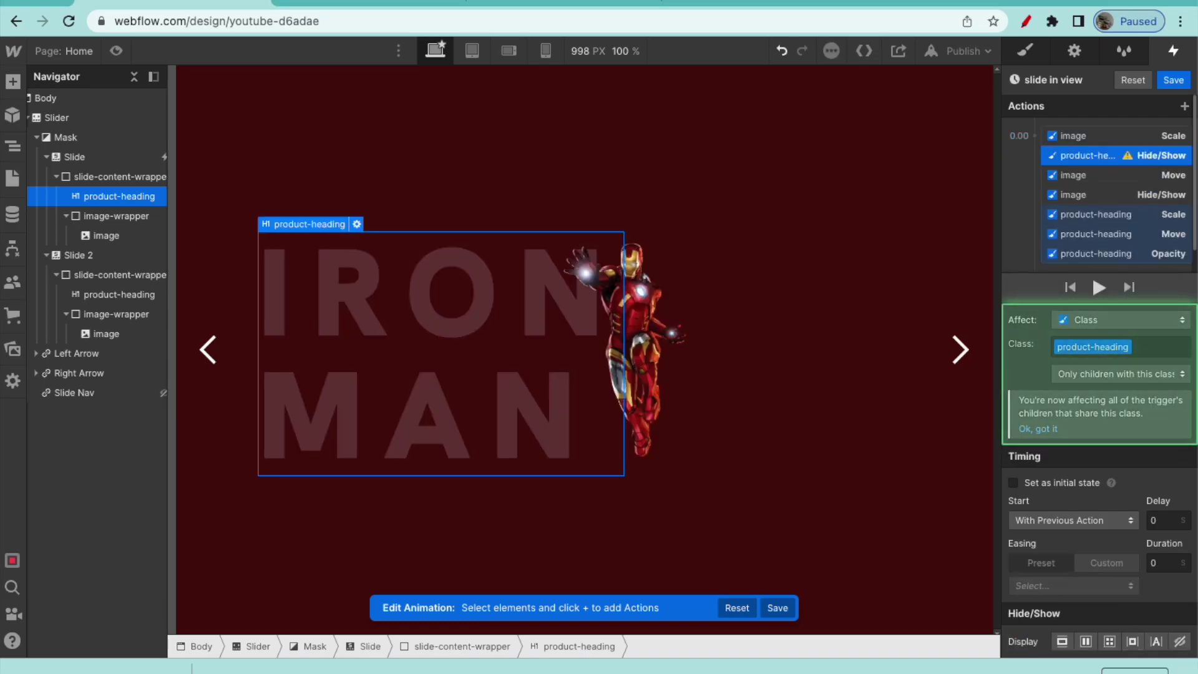
click(1180, 642)
drag(1128, 151, 1123, 254)
Step: Select all seven actions and mark them as the initial state
click(1099, 140)
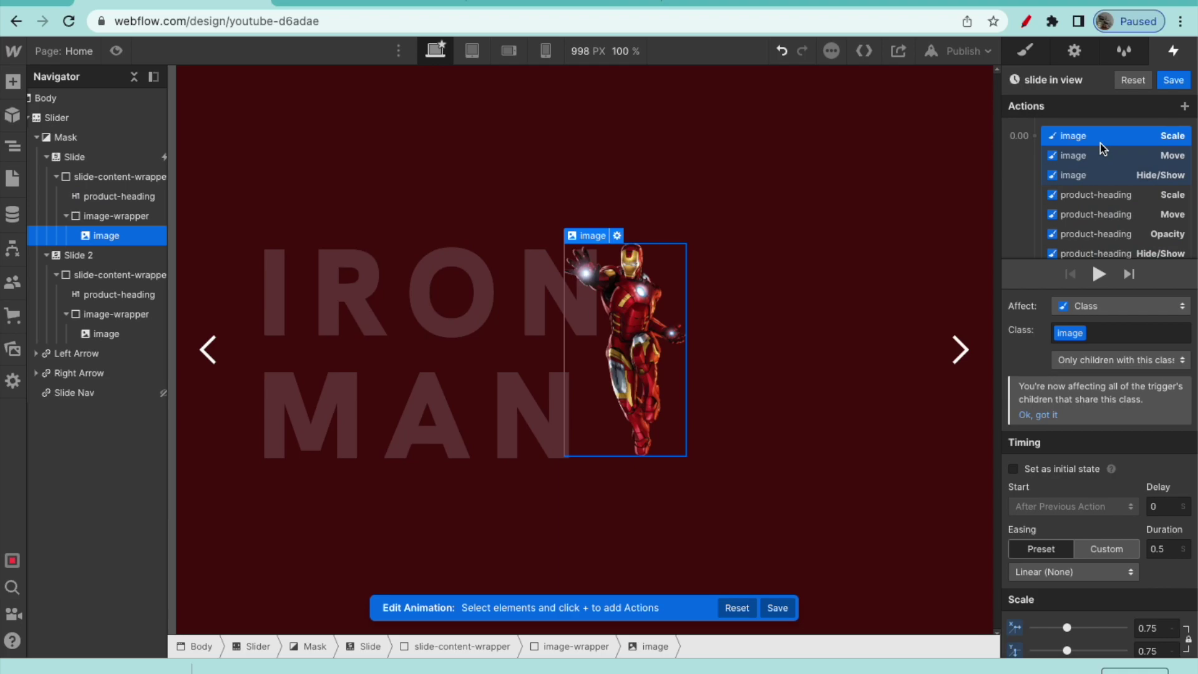
shift+click(1086, 252)
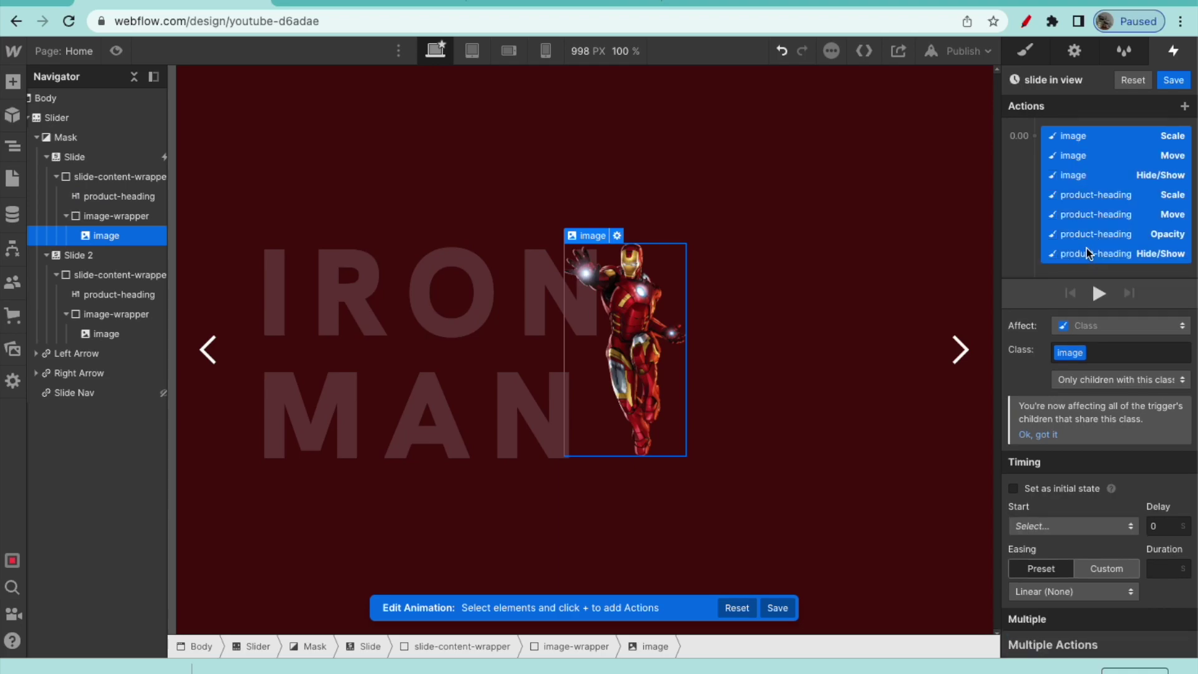
click(1066, 491)
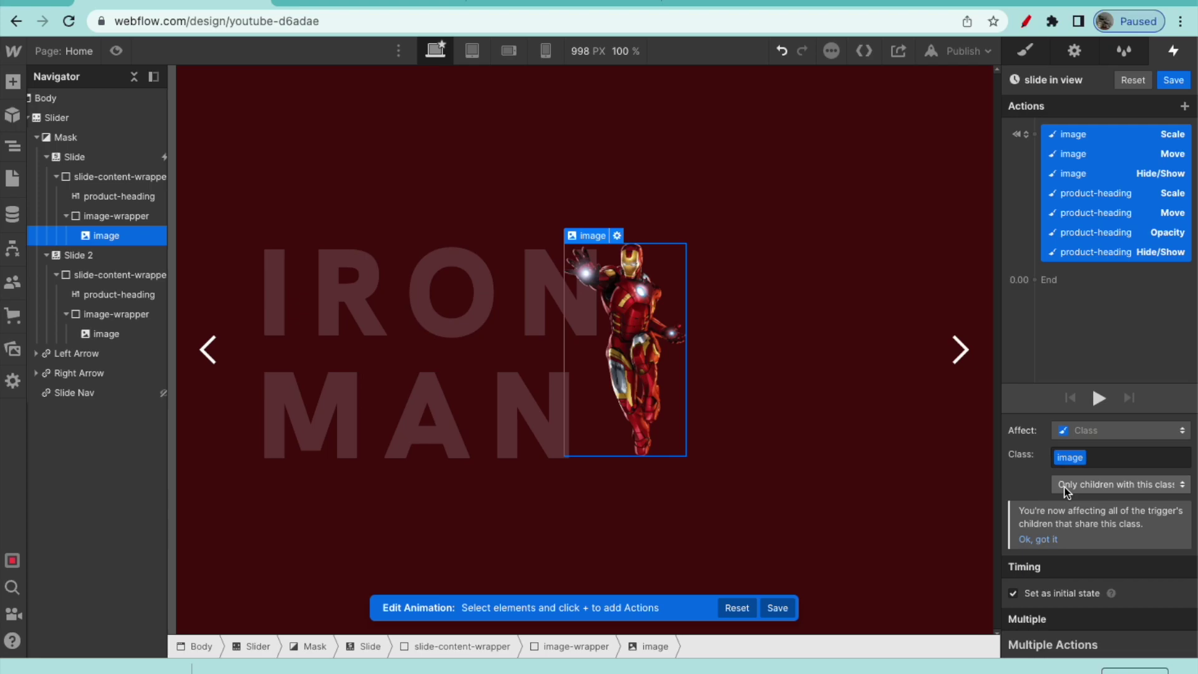
Step: Start a new timeline step with an image Move action set to X 0%
click(1047, 277)
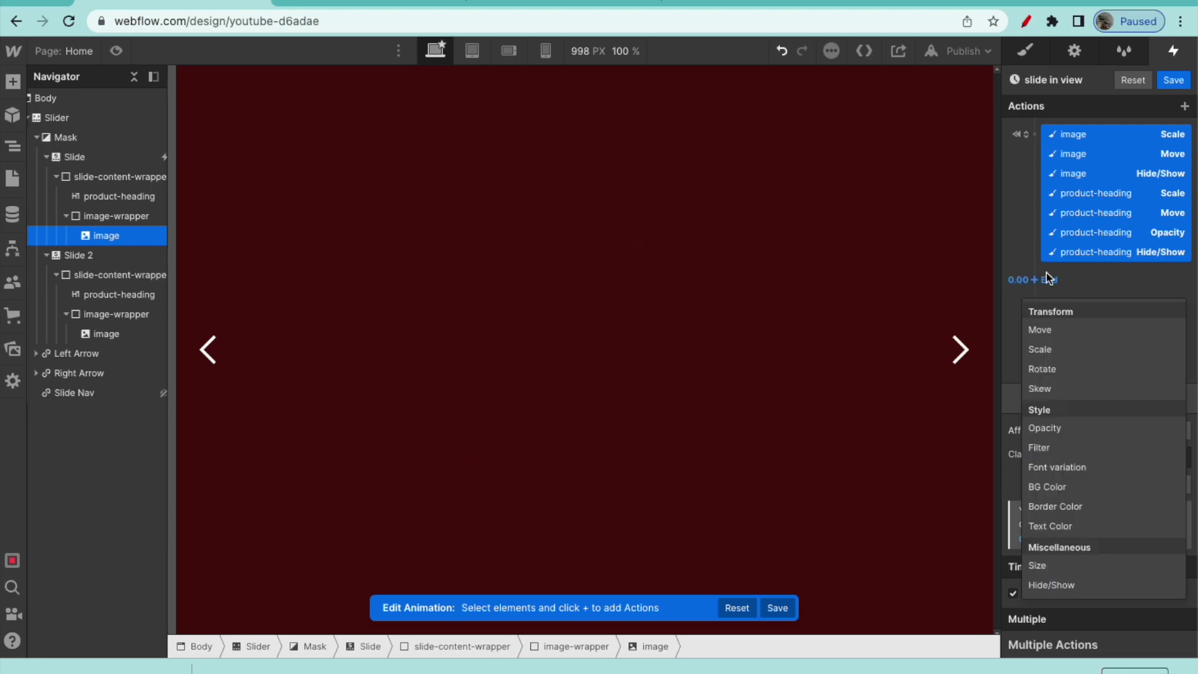
click(1085, 254)
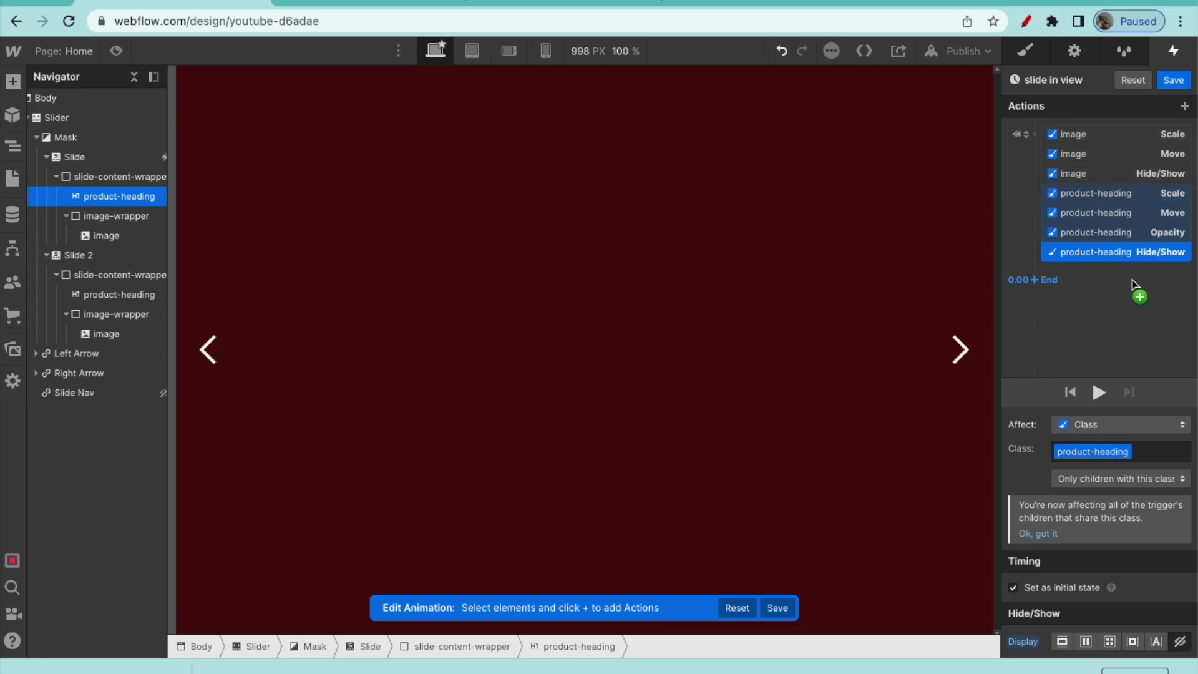
click(1102, 155)
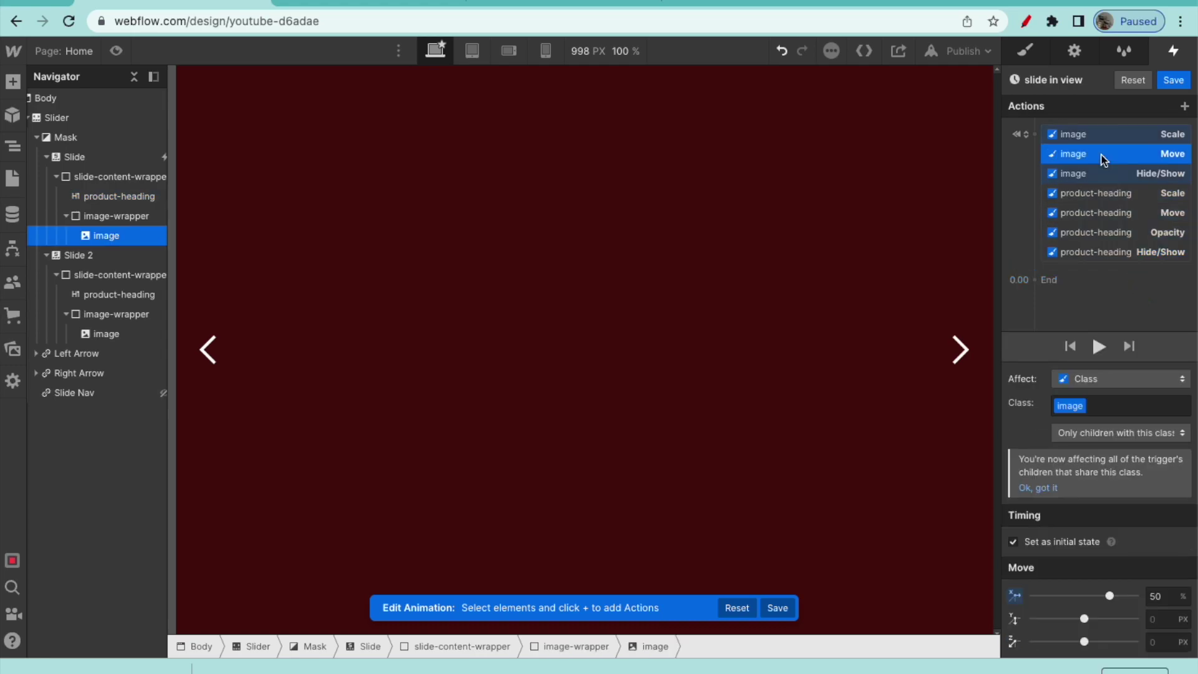
click(1080, 288)
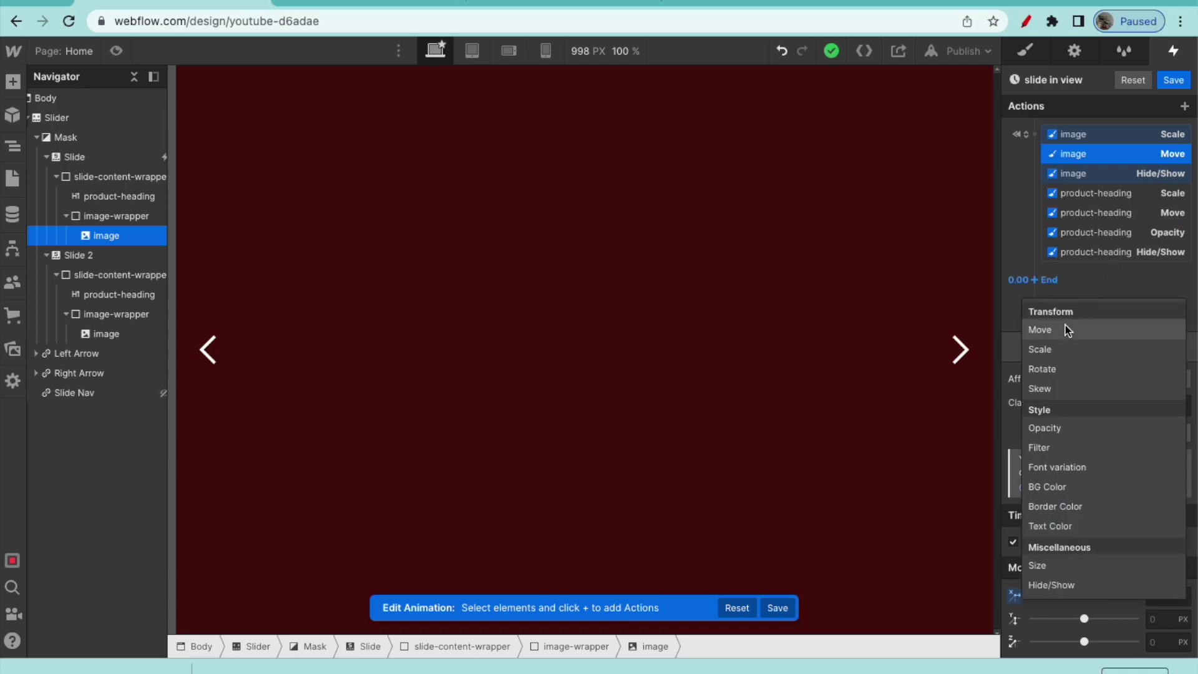
click(1065, 323)
click(1171, 629)
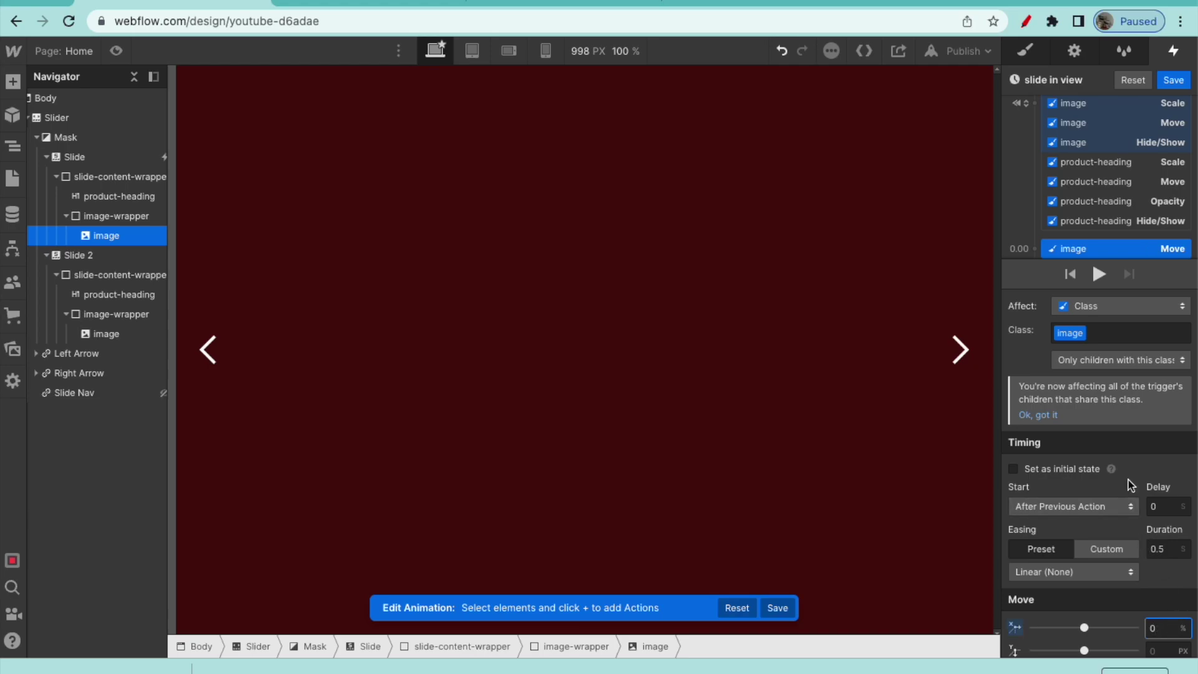
scroll(1126, 160, down, 1)
Step: Add image Scale 1 and Hide/Show display block actions to the same step
click(1040, 215)
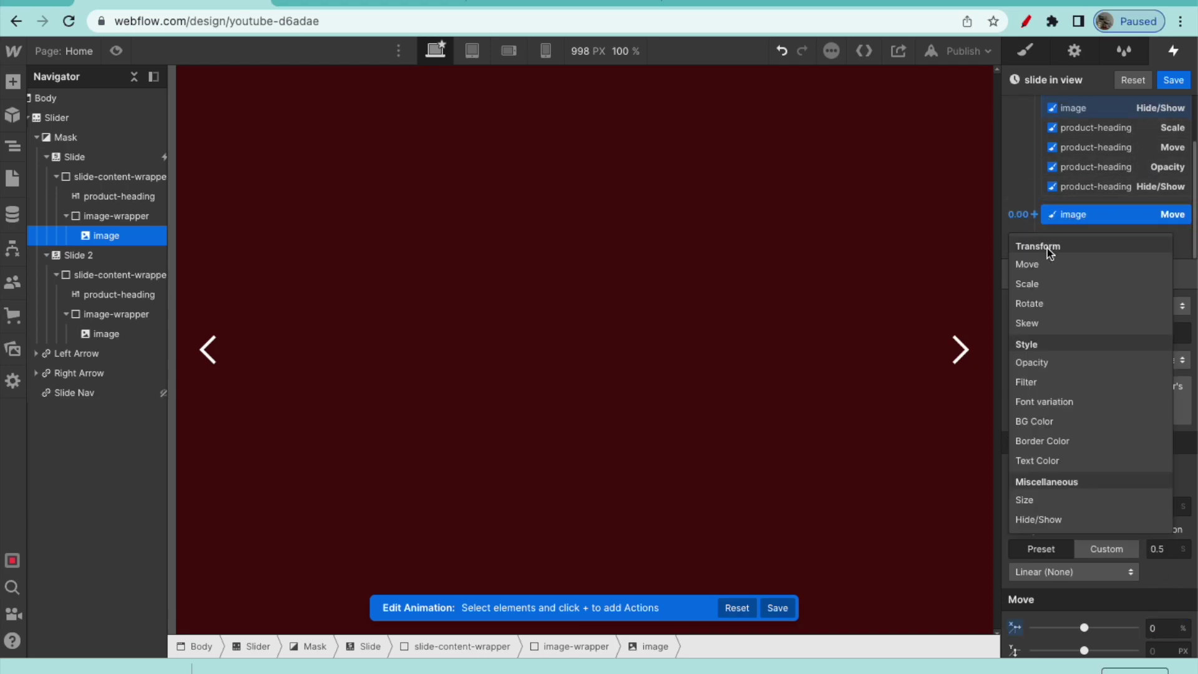
click(1050, 282)
click(1153, 628)
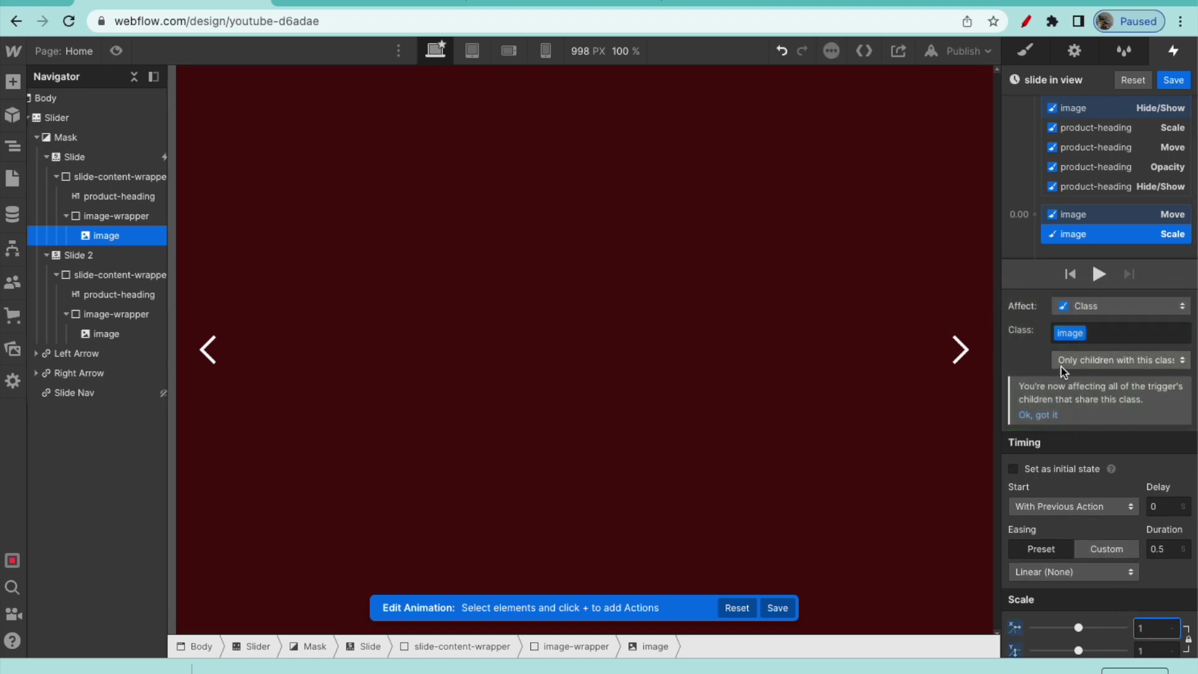
click(1034, 215)
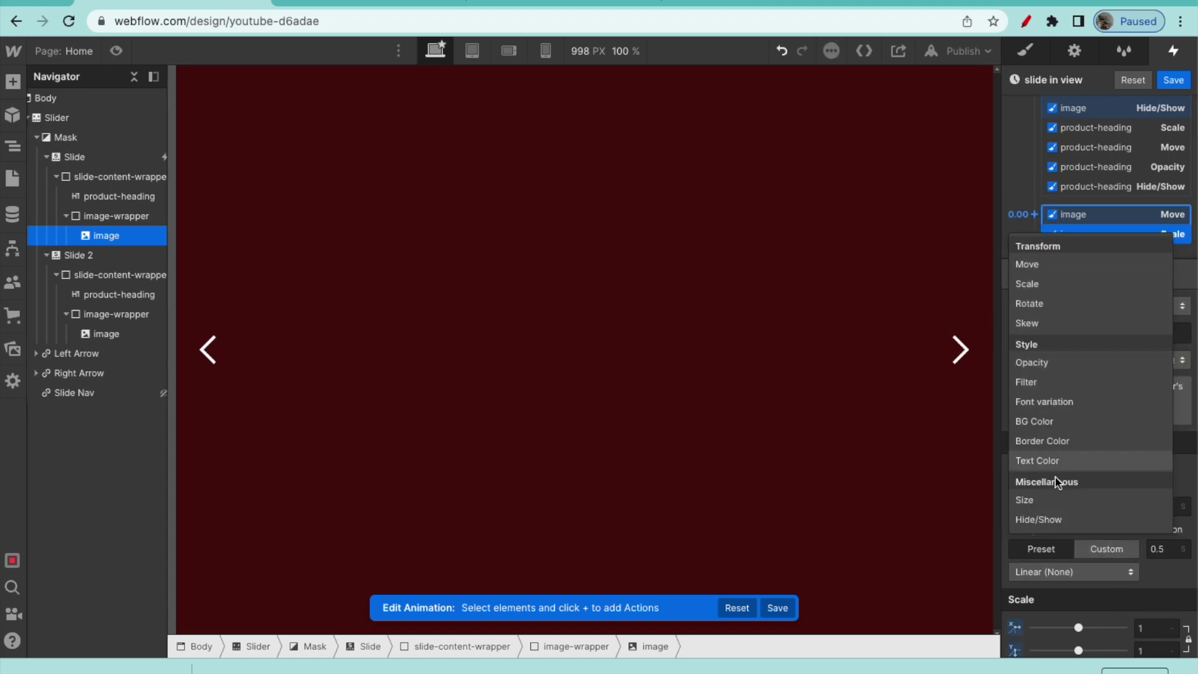
click(1054, 519)
click(1062, 641)
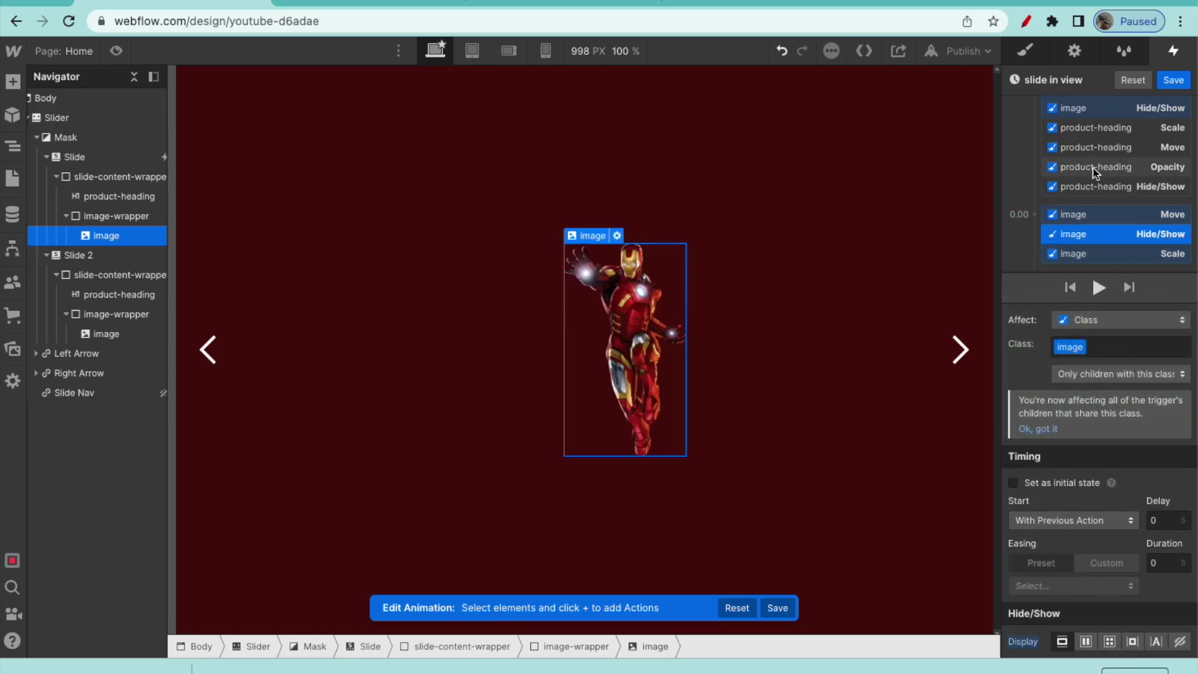
Step: Add a heading Opacity 15% action to the second step, placed at its end
click(1108, 128)
drag(1105, 153, 1035, 273)
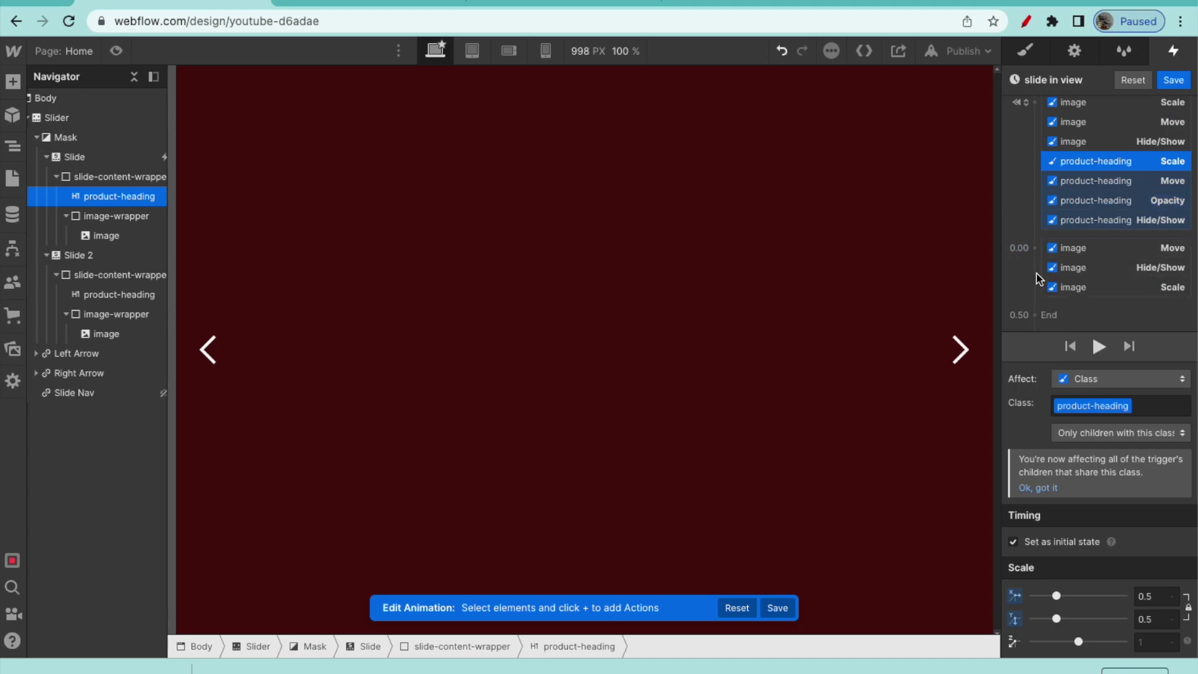
click(1033, 249)
click(1065, 404)
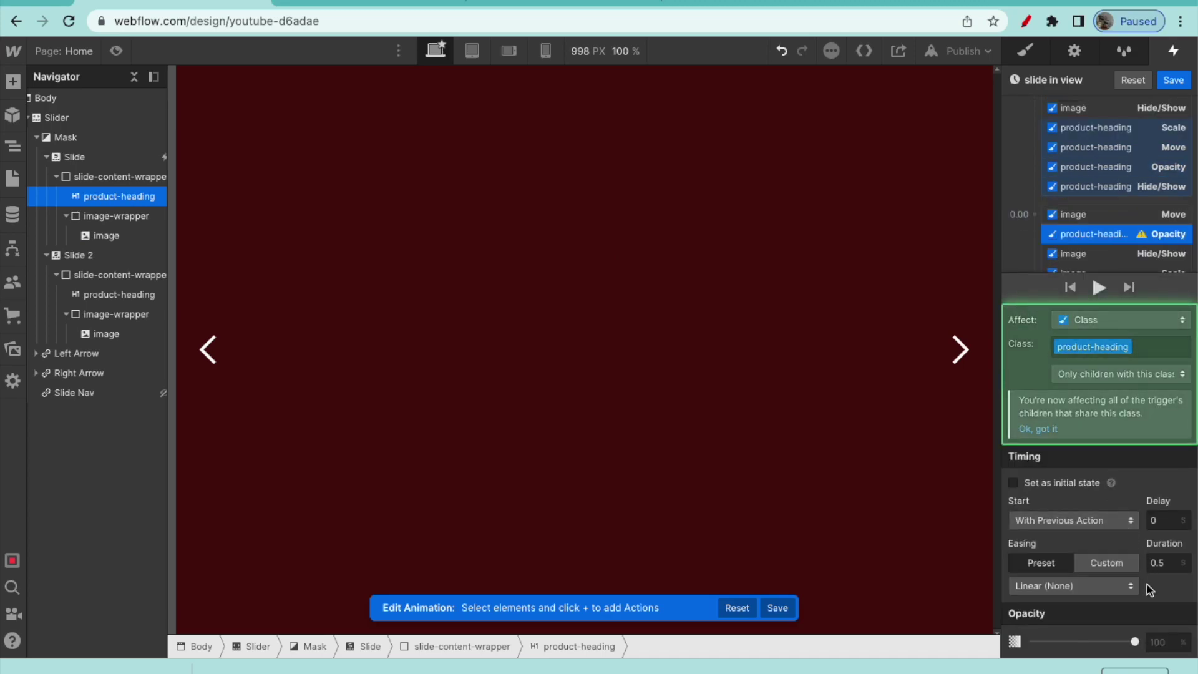
click(1152, 641)
text(15)
key(Return)
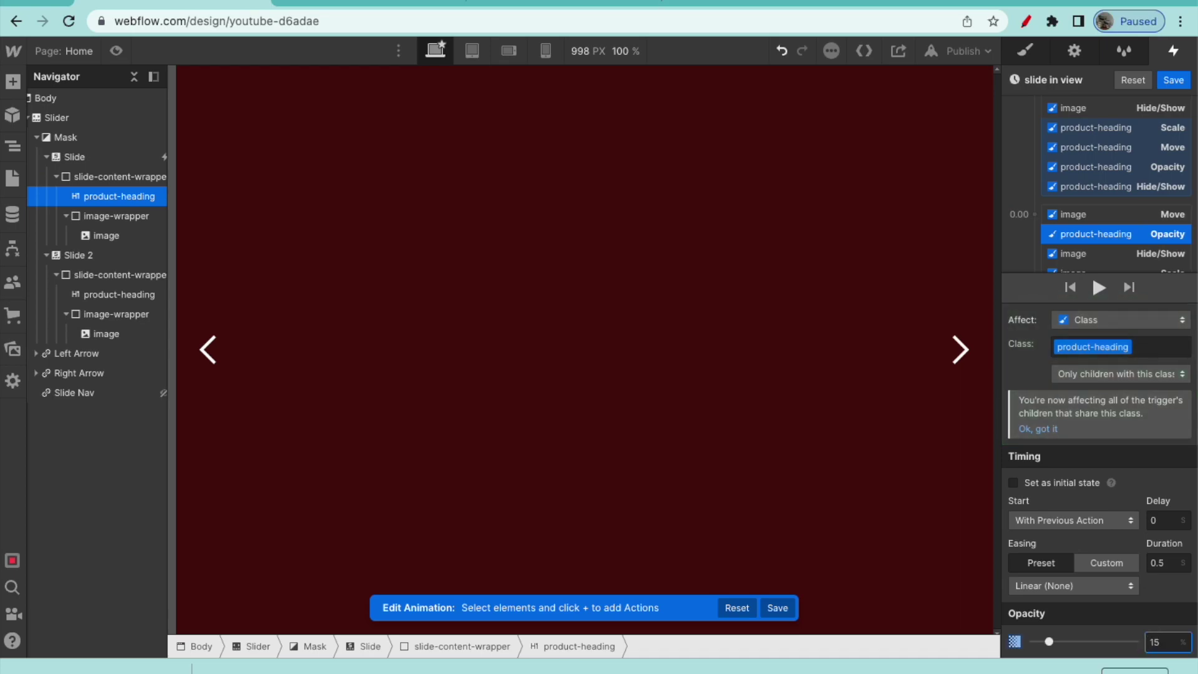
drag(1134, 236, 1108, 235)
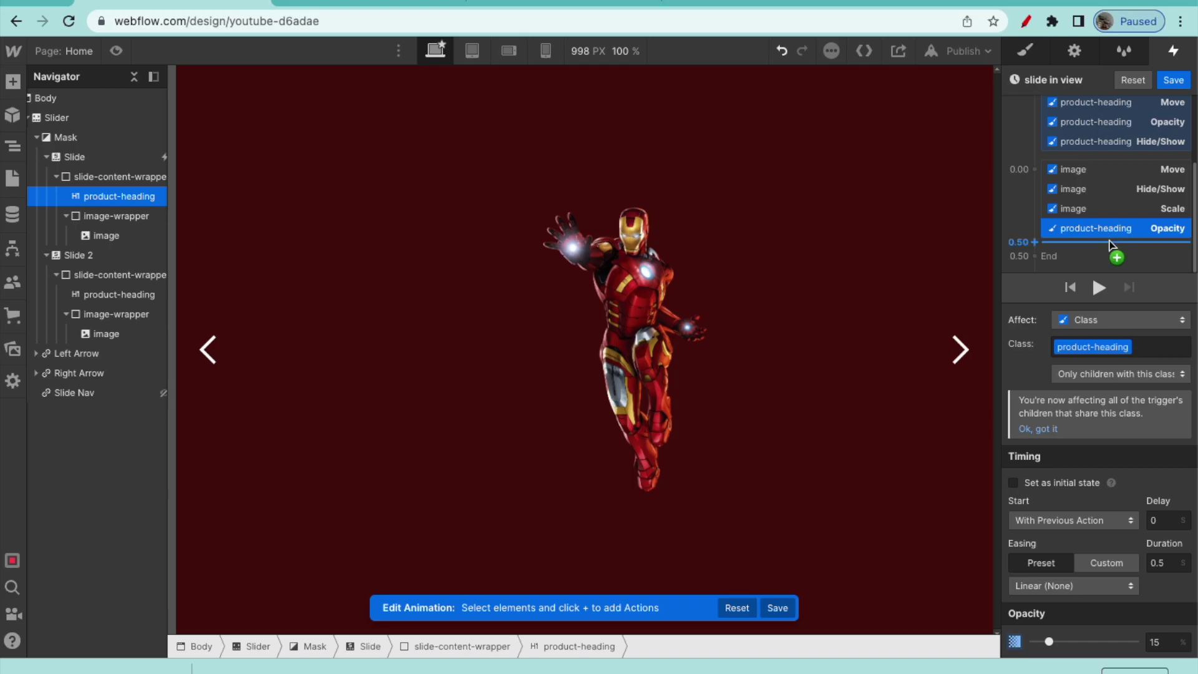
click(1109, 209)
click(1110, 229)
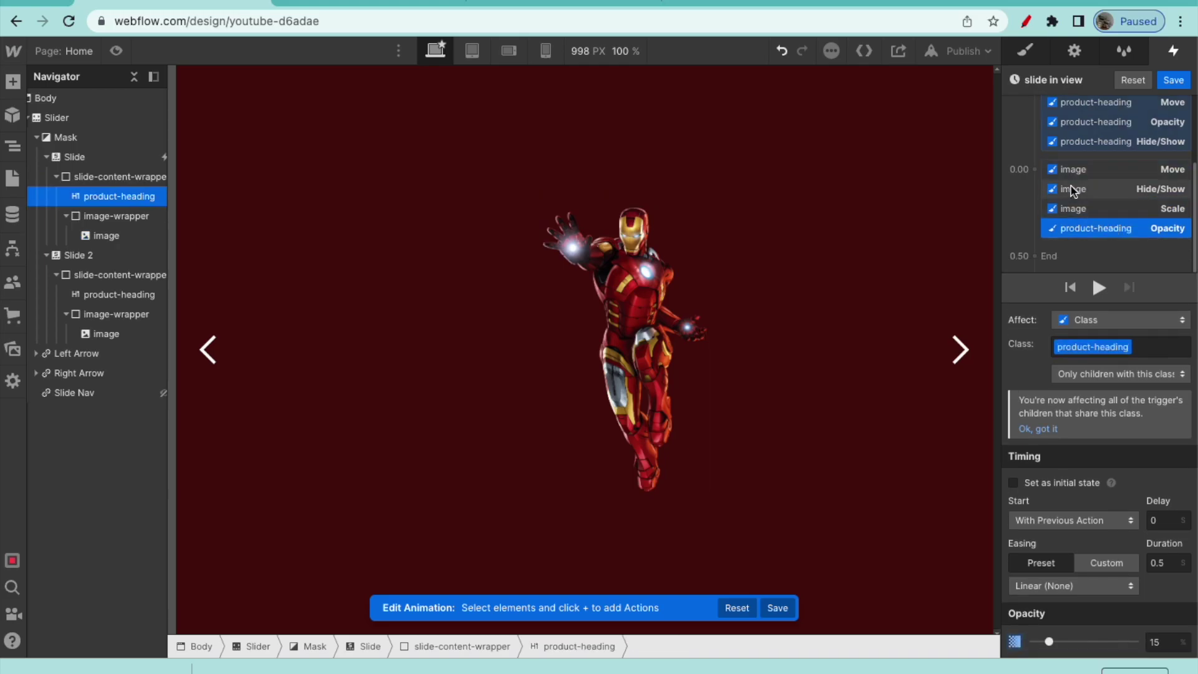
Step: Add a heading Move X 0% action in the second step
click(1032, 169)
click(1059, 216)
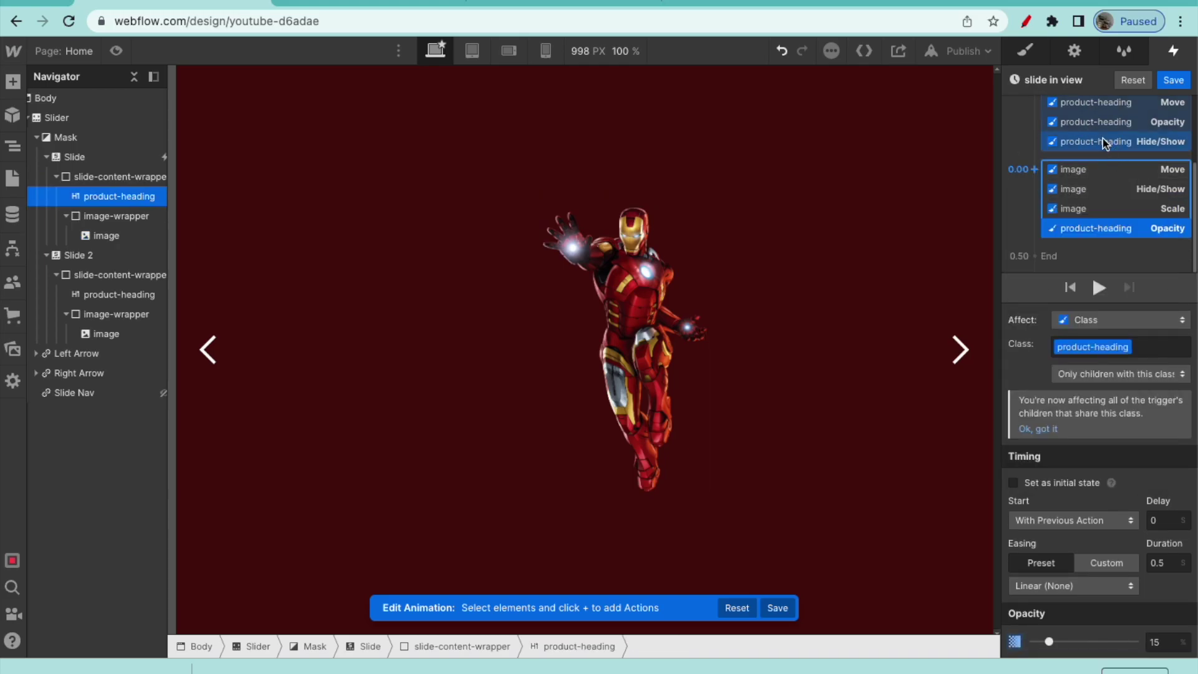
scroll(1102, 139, up, 3)
scroll(1102, 138, down, 2)
scroll(1103, 167, down, 1)
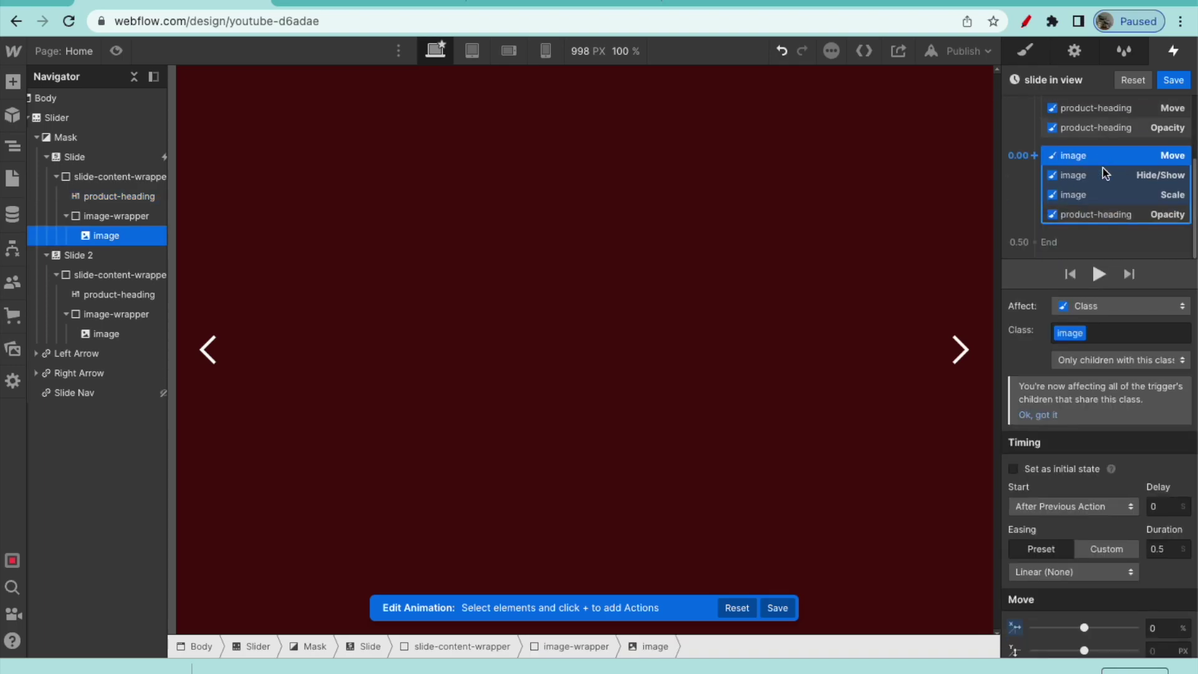
click(1114, 221)
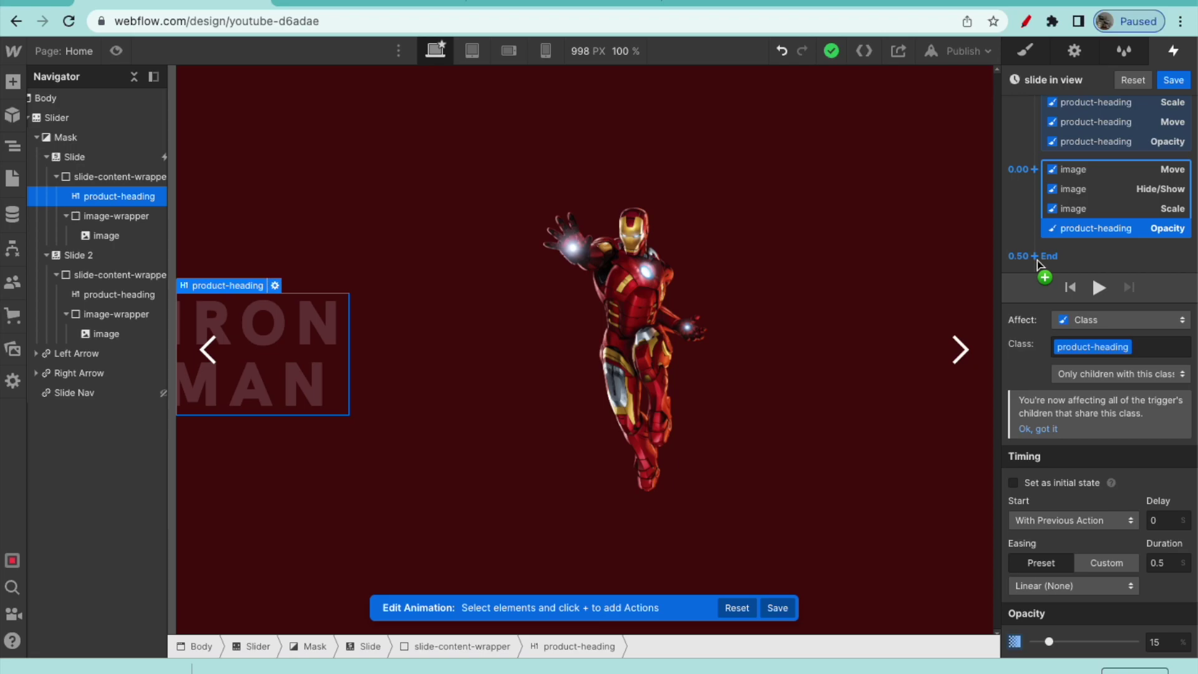
click(1034, 169)
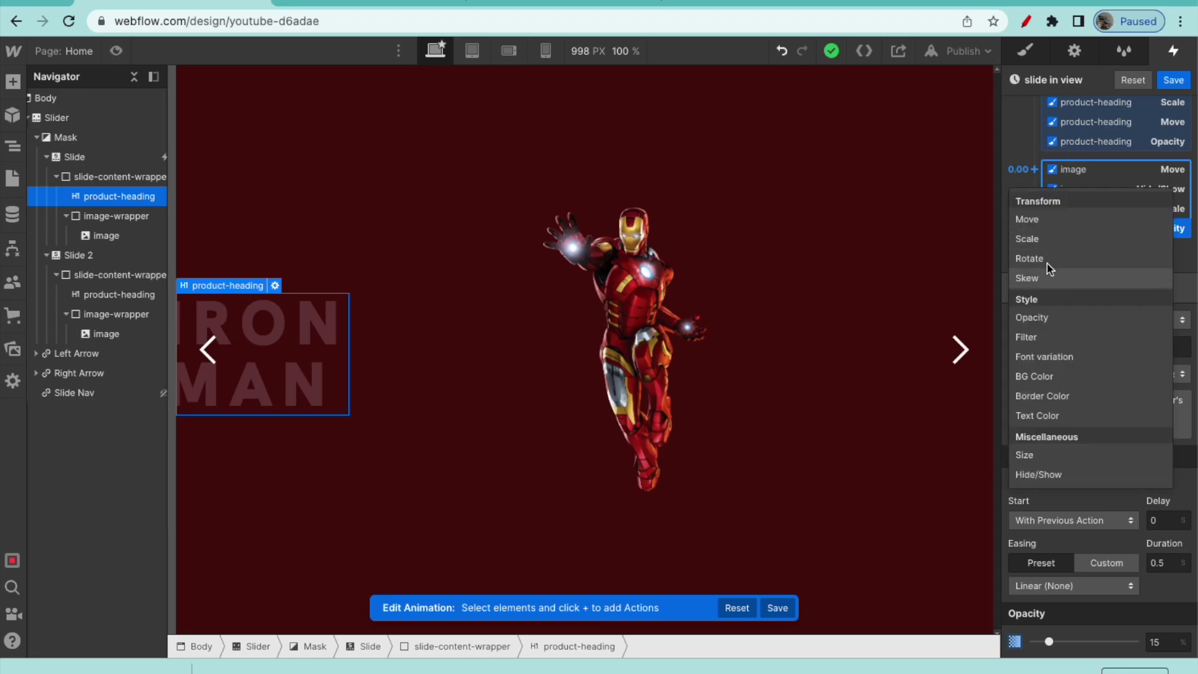
click(1027, 219)
drag(1074, 176, 1078, 214)
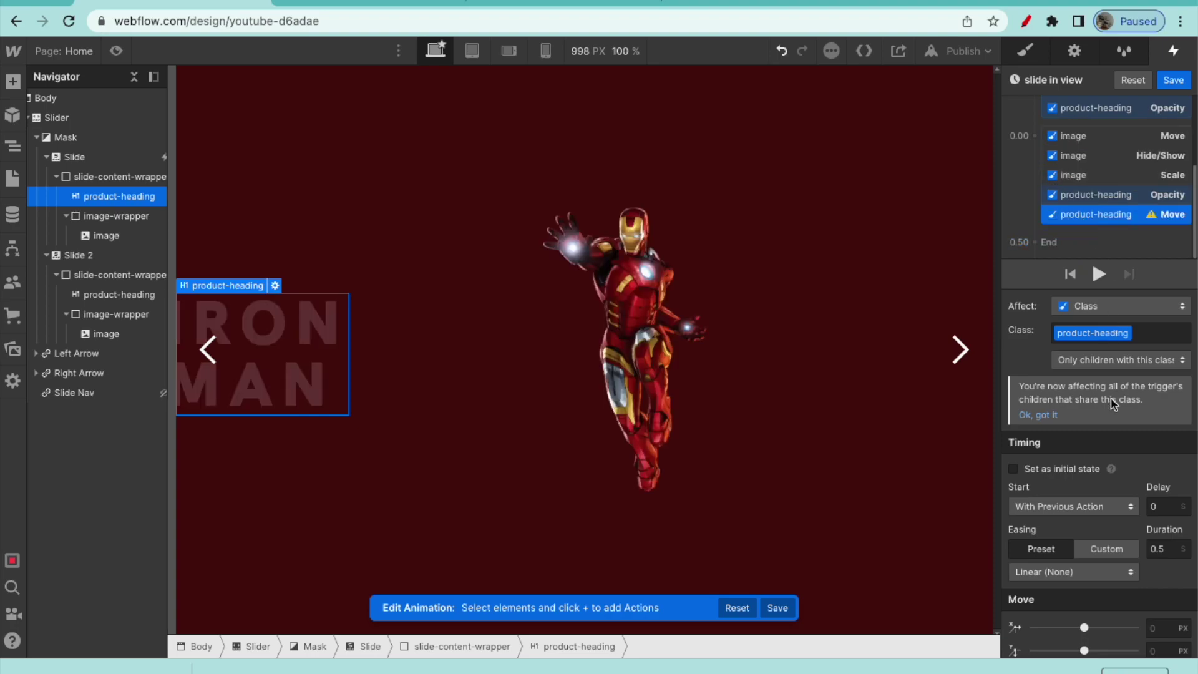
click(1170, 629)
text(0%)
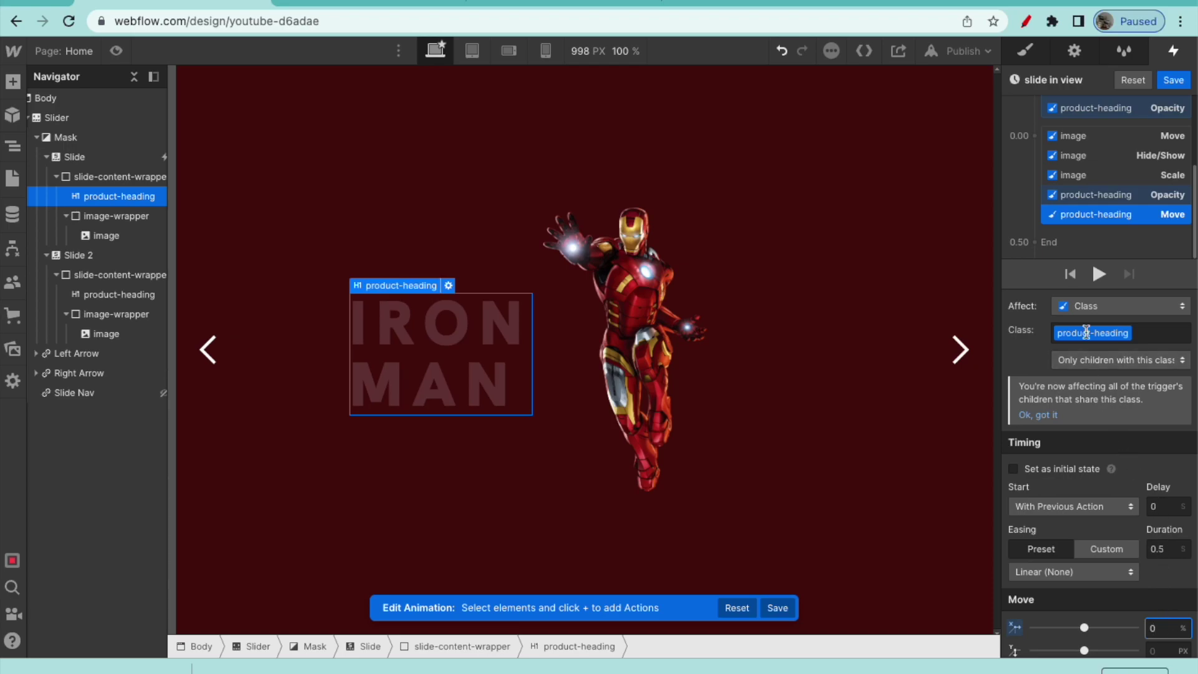
Step: Add a heading Scale 1 action at the step's end and preview the animation
click(1030, 137)
click(1035, 202)
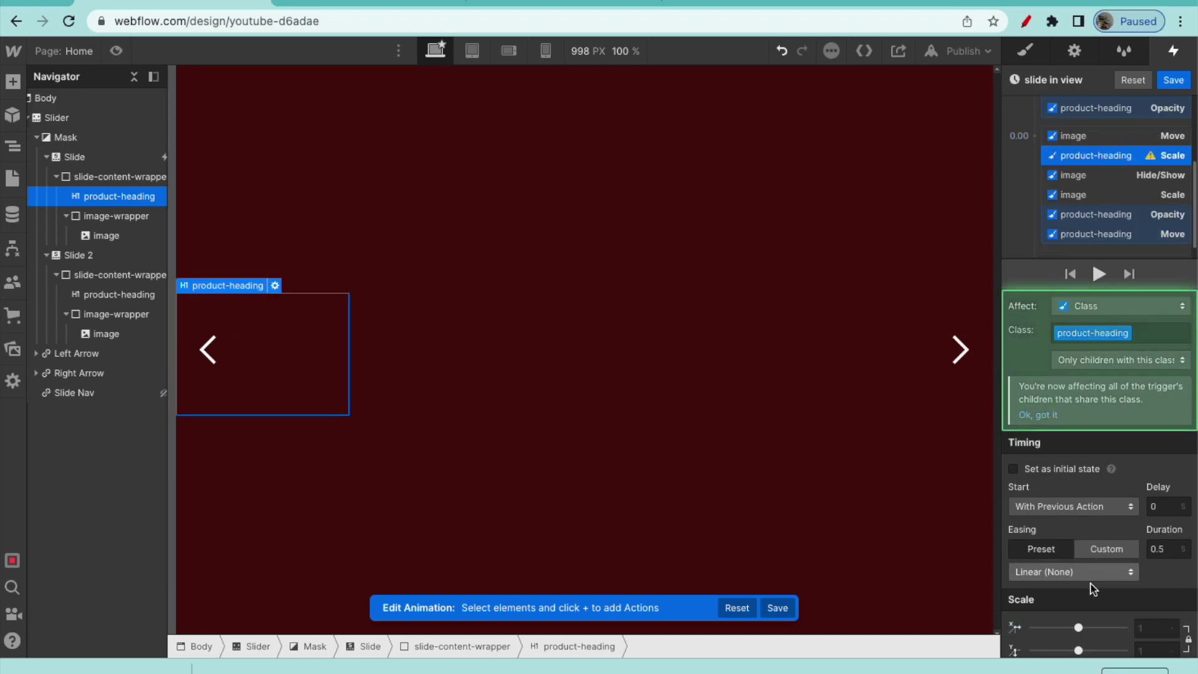
click(1143, 628)
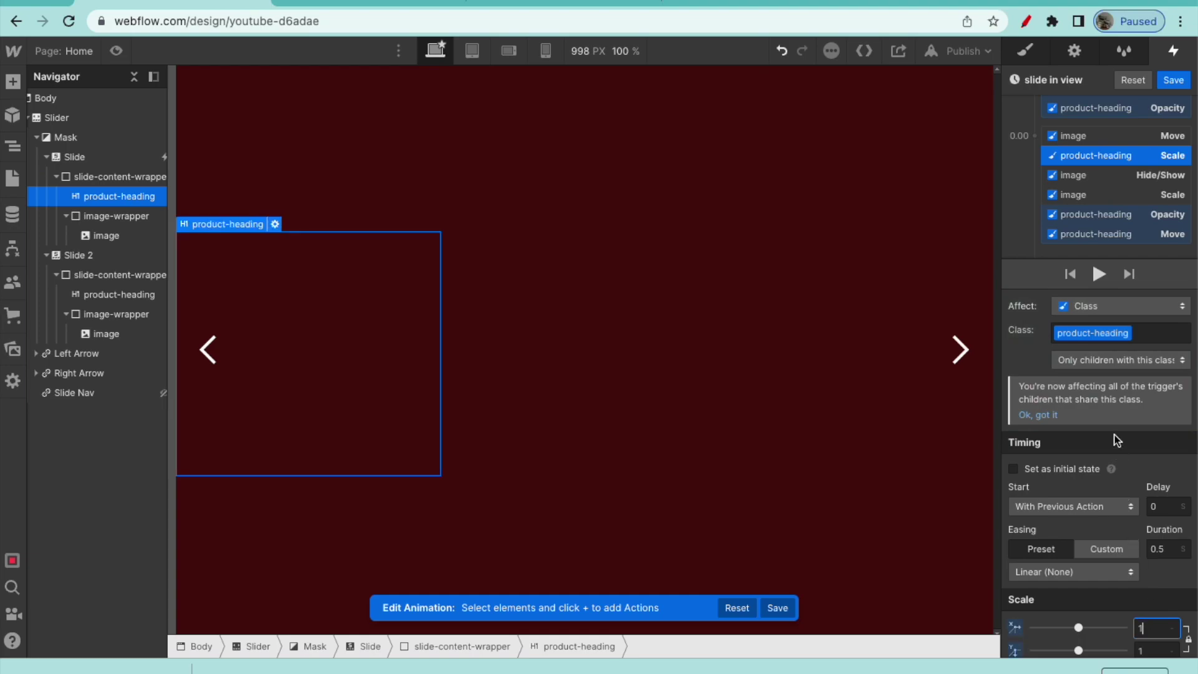
drag(1113, 163, 1106, 237)
click(1100, 275)
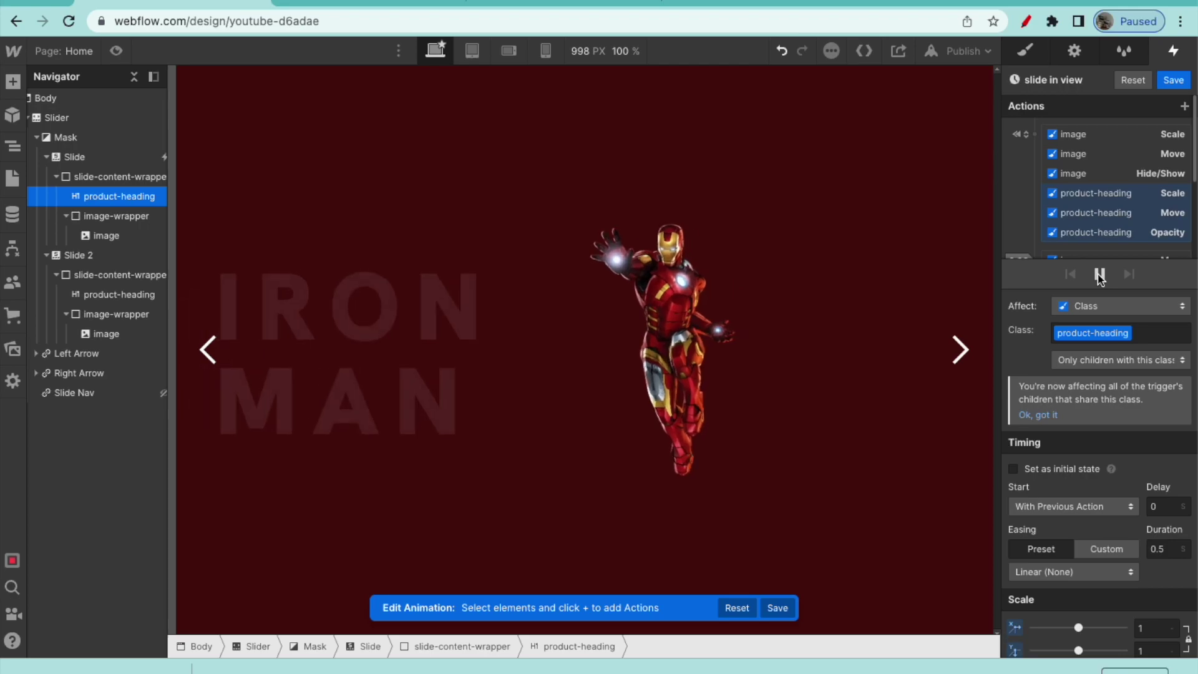
click(1098, 274)
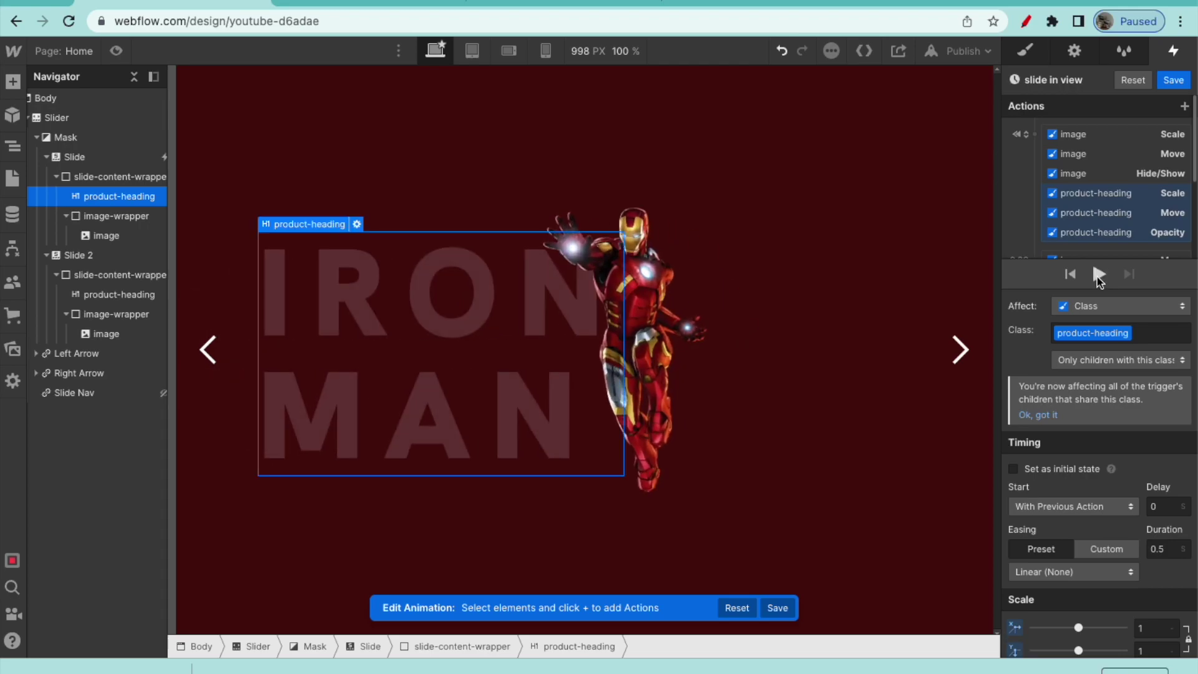
Step: Apply Ease In Out easing to all six second-step actions and preview it
click(1098, 275)
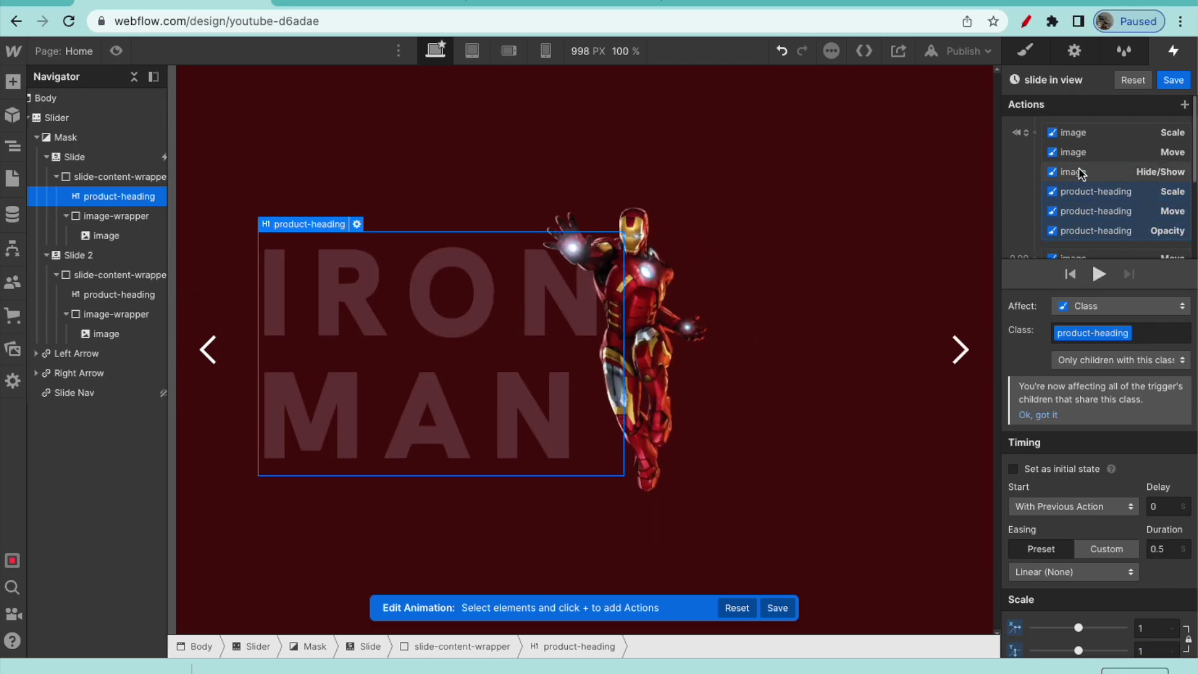
click(1078, 136)
scroll(1078, 178, down, 2)
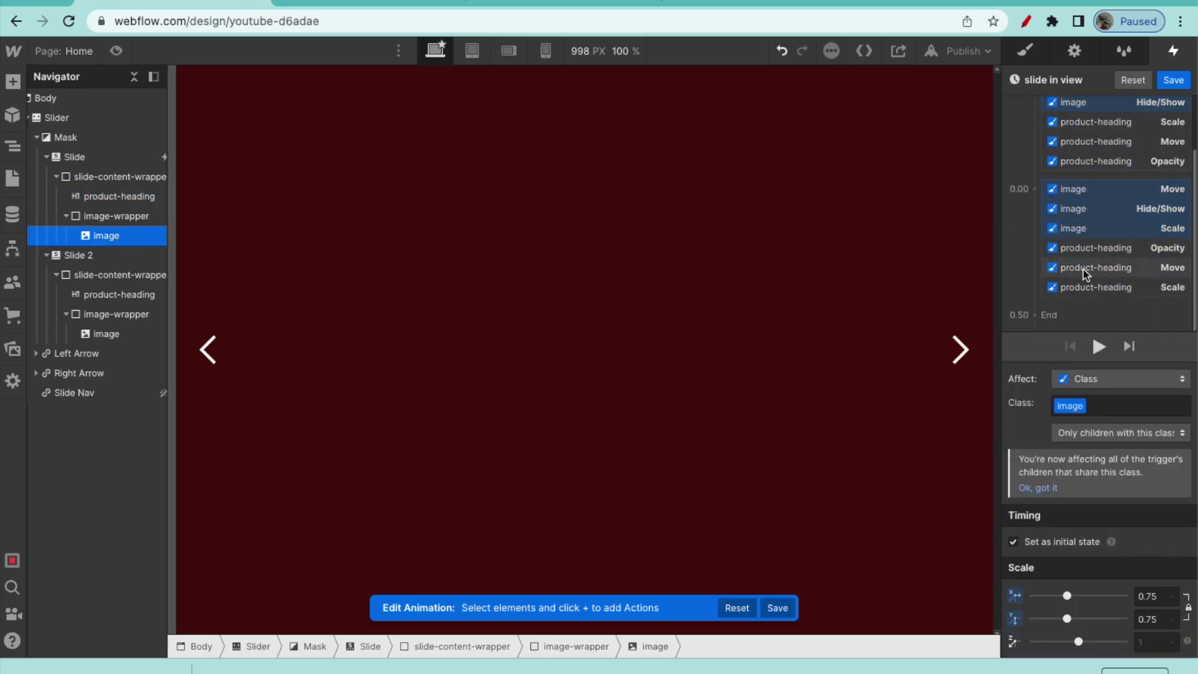
click(1090, 189)
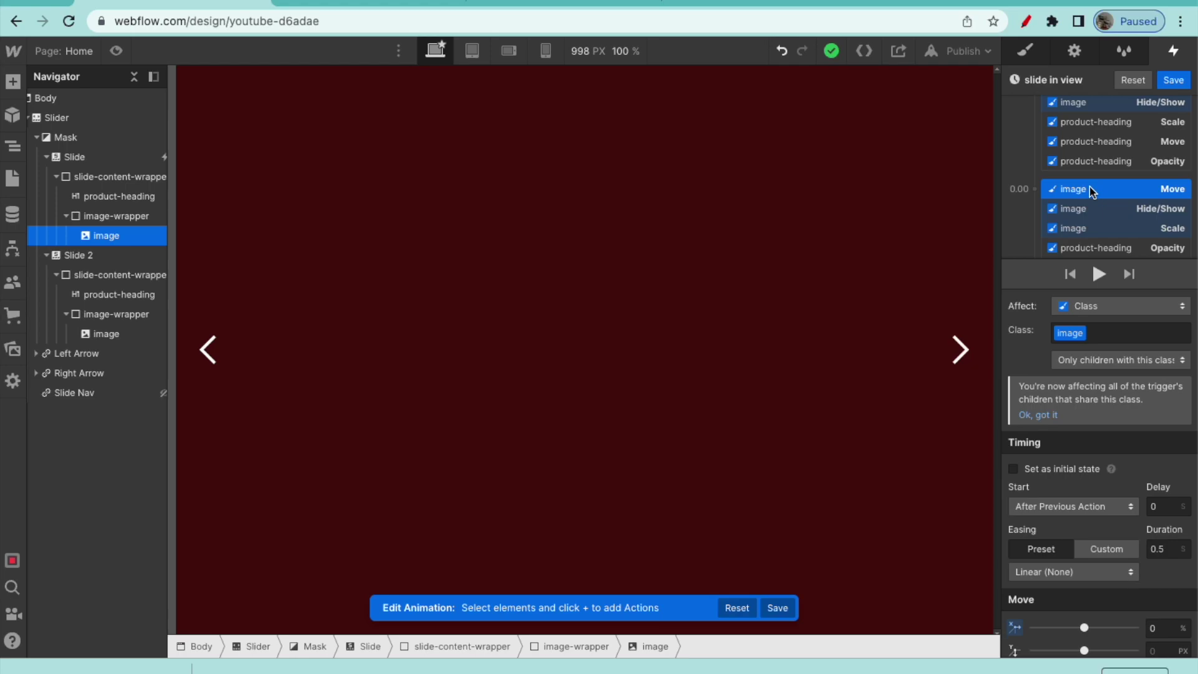
scroll(1105, 218, down, 1)
shift+click(1106, 221)
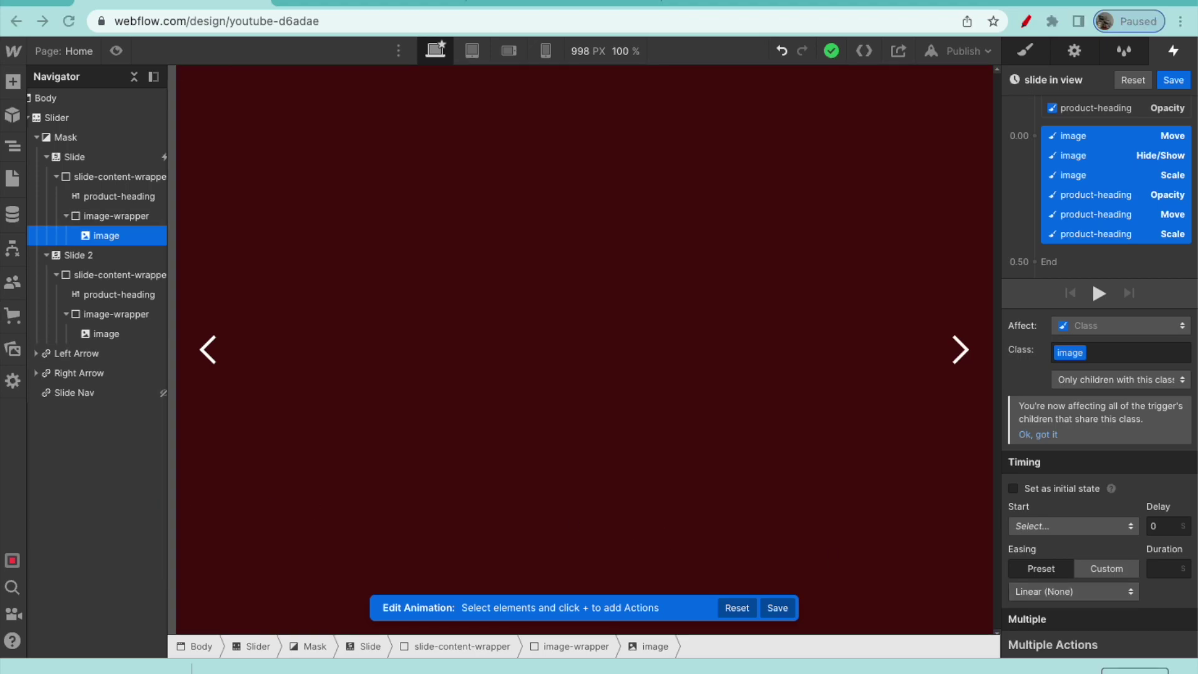
click(1043, 591)
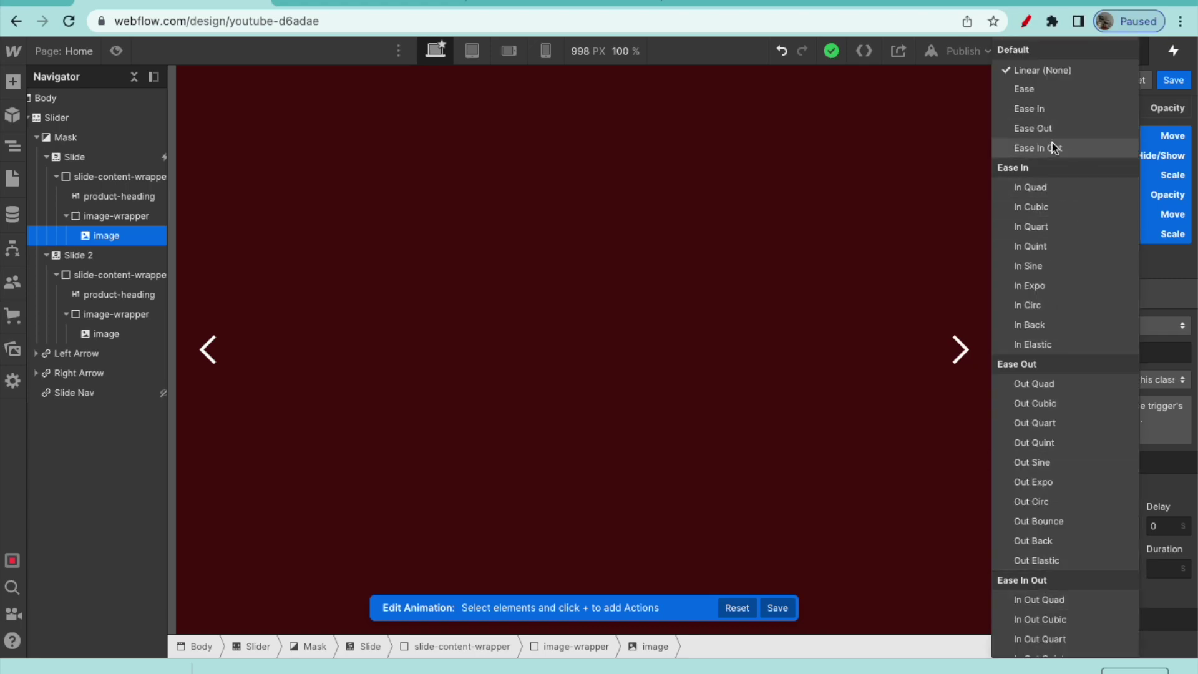
click(1052, 148)
click(1097, 293)
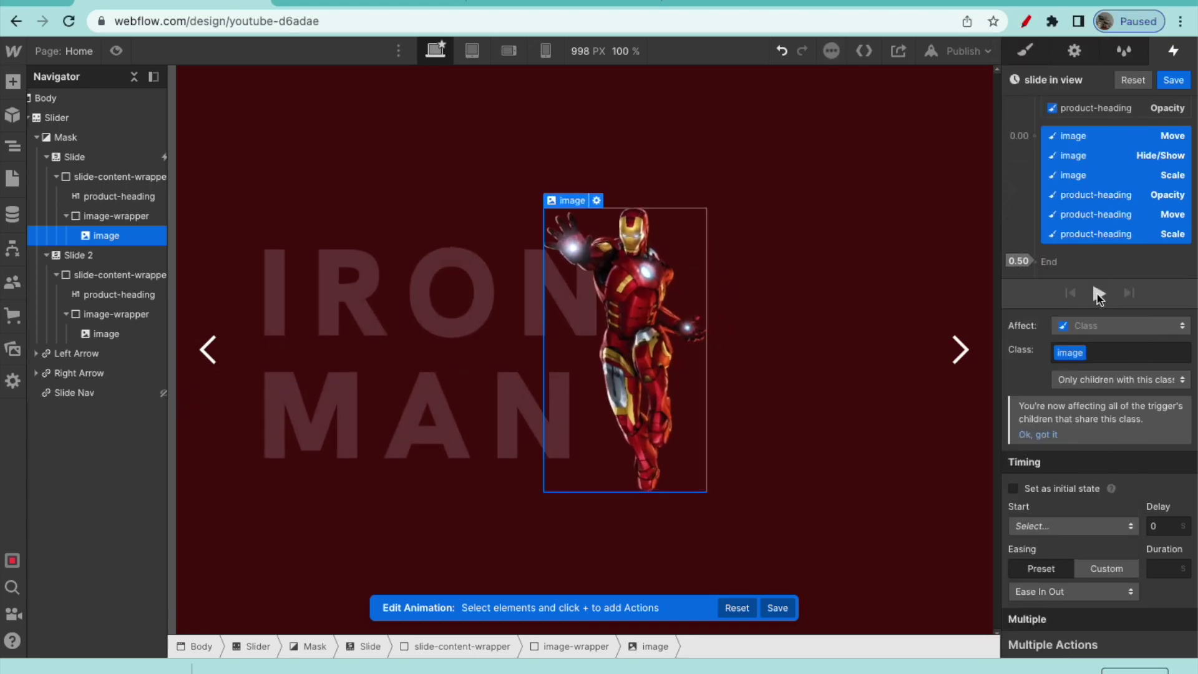
click(1096, 294)
Step: Set the duration to 0.8 seconds and preview the animation
click(1168, 568)
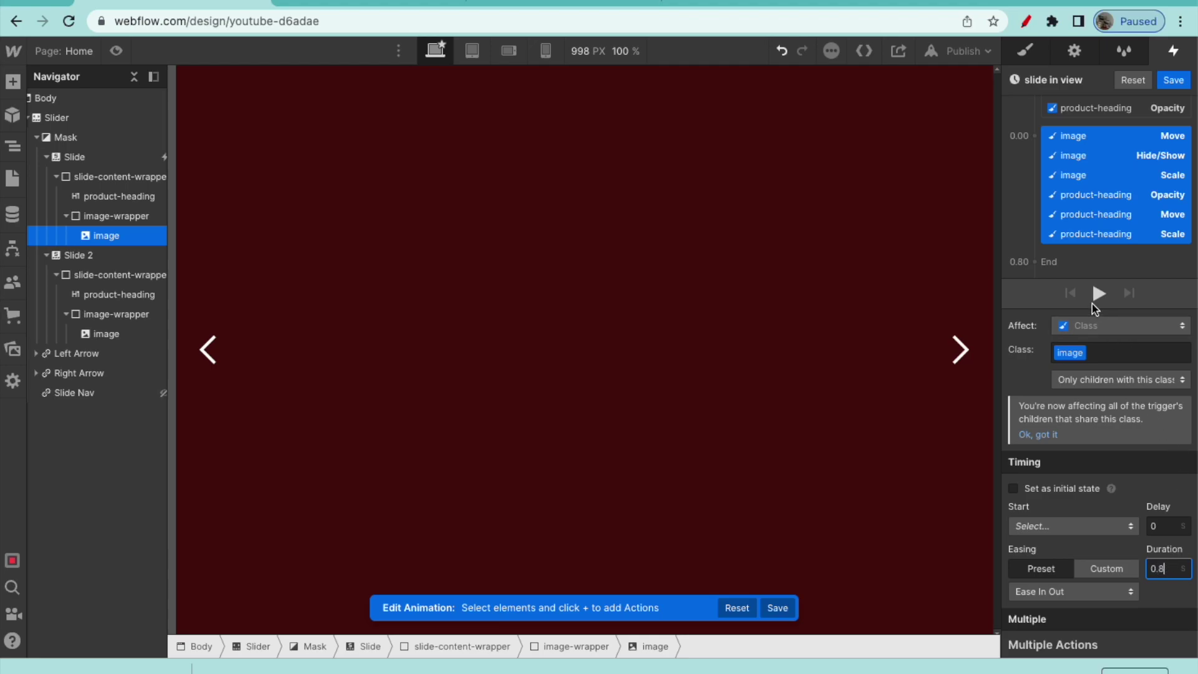
click(1094, 301)
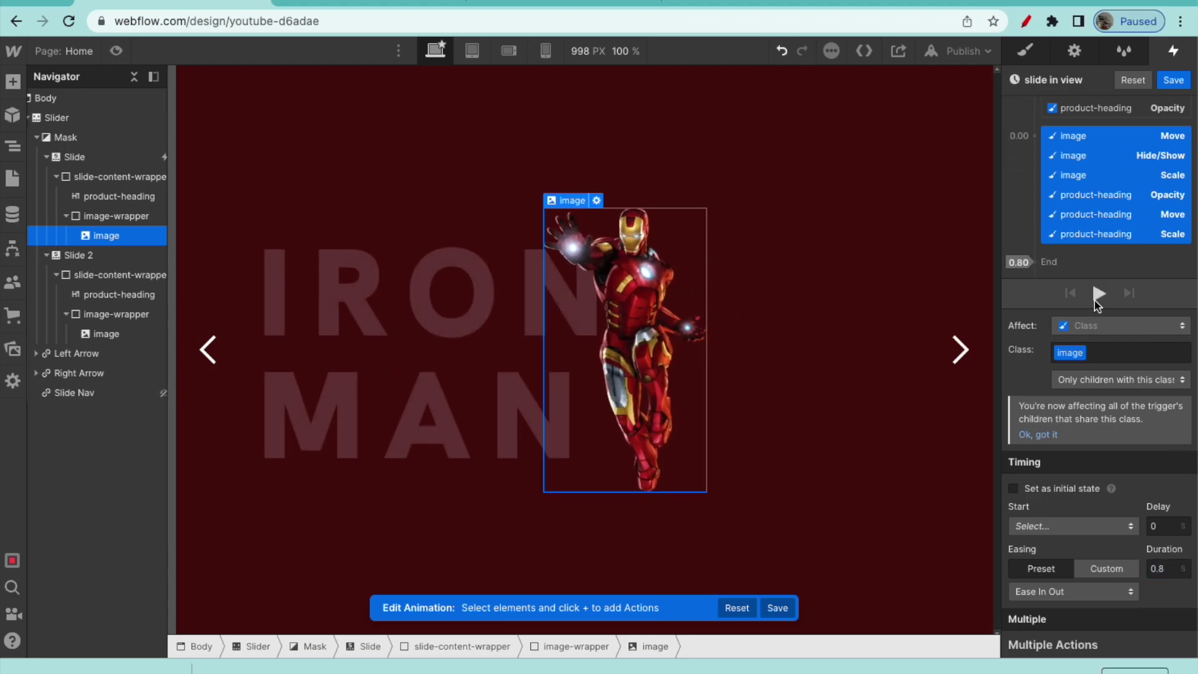
click(1094, 301)
Step: Give Slide 2 a Slider change trigger whose in-view action starts 'slide in view'
click(1176, 81)
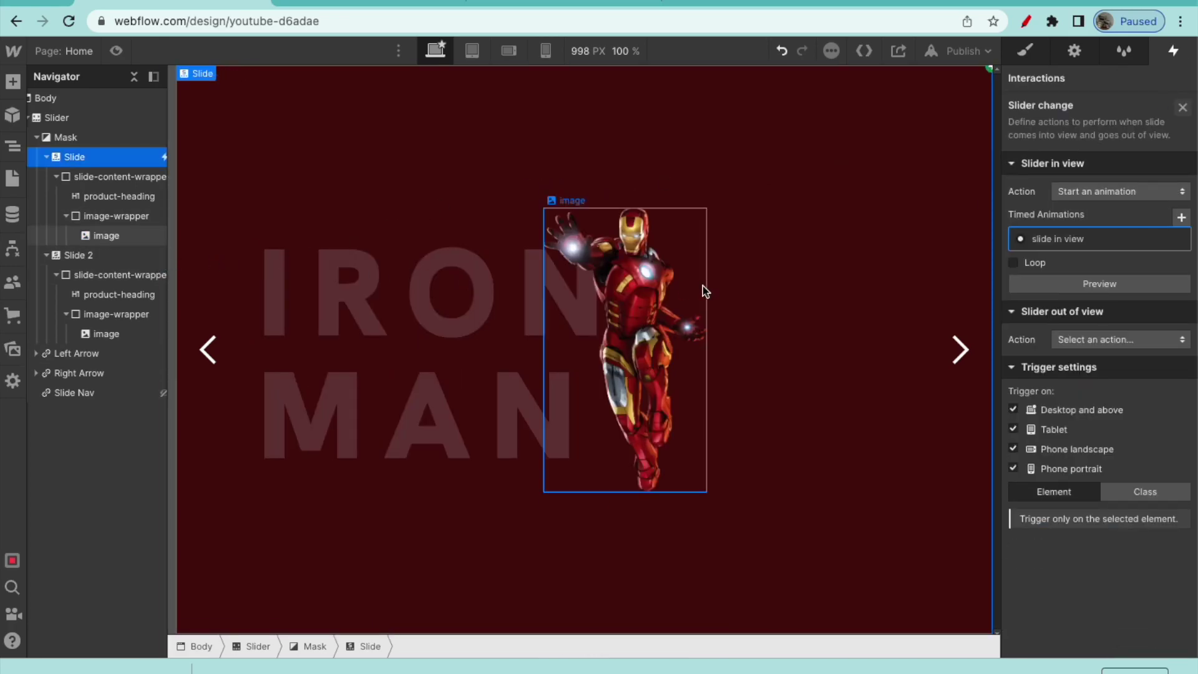
click(106, 260)
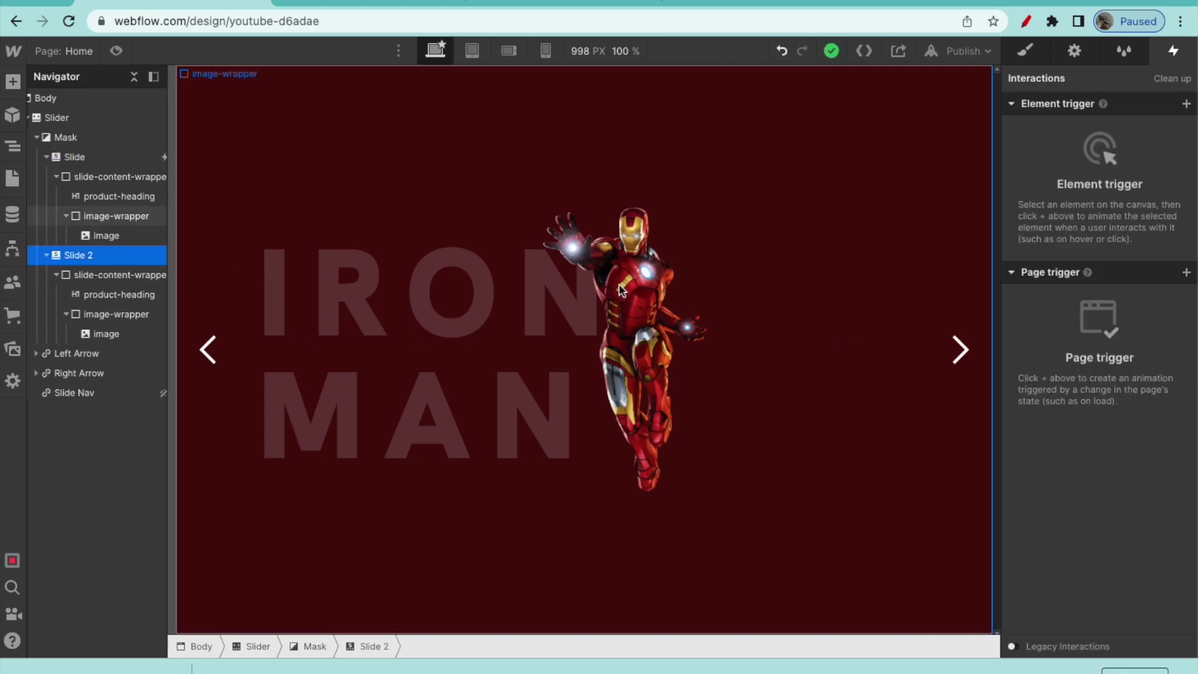
click(1183, 104)
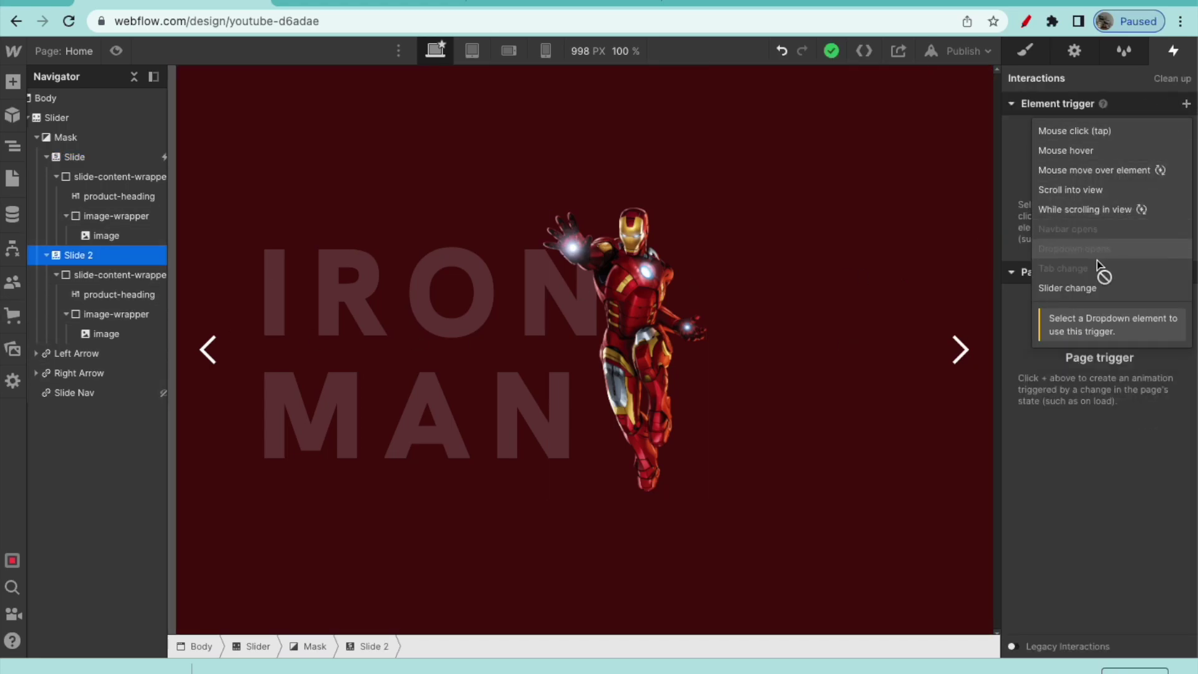
click(1086, 280)
click(1110, 191)
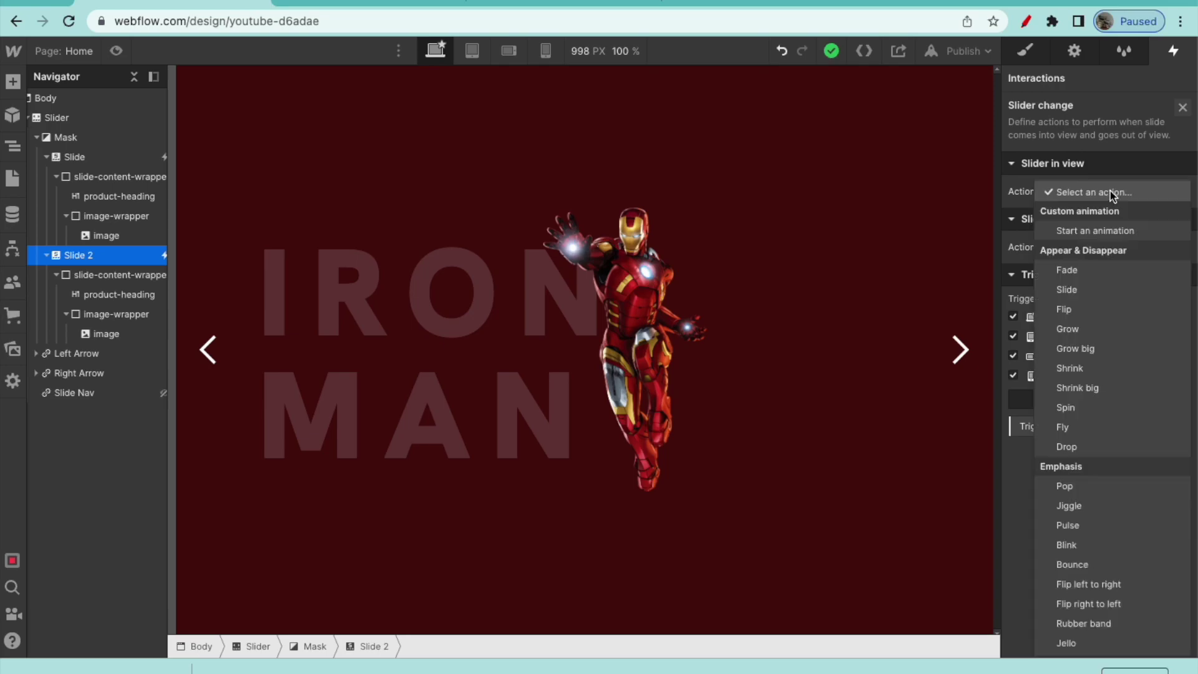
click(1102, 233)
click(1086, 247)
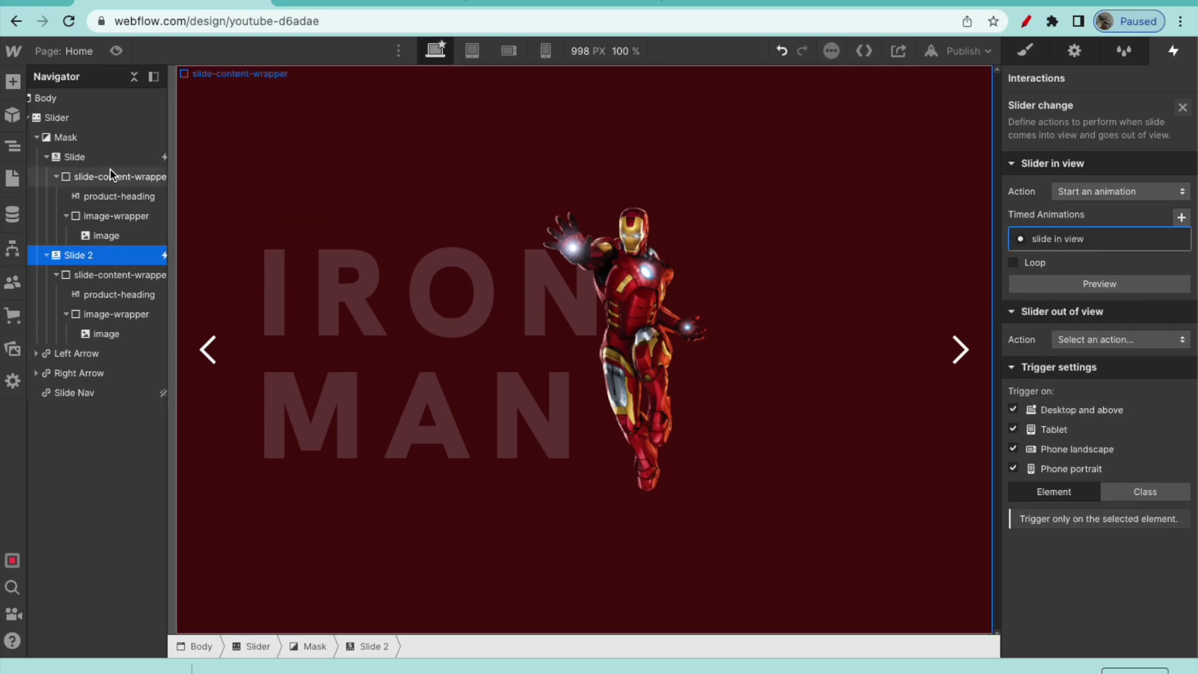
Step: Set the first Slide's Slider out of view action to Start an animation
click(75, 157)
click(1041, 129)
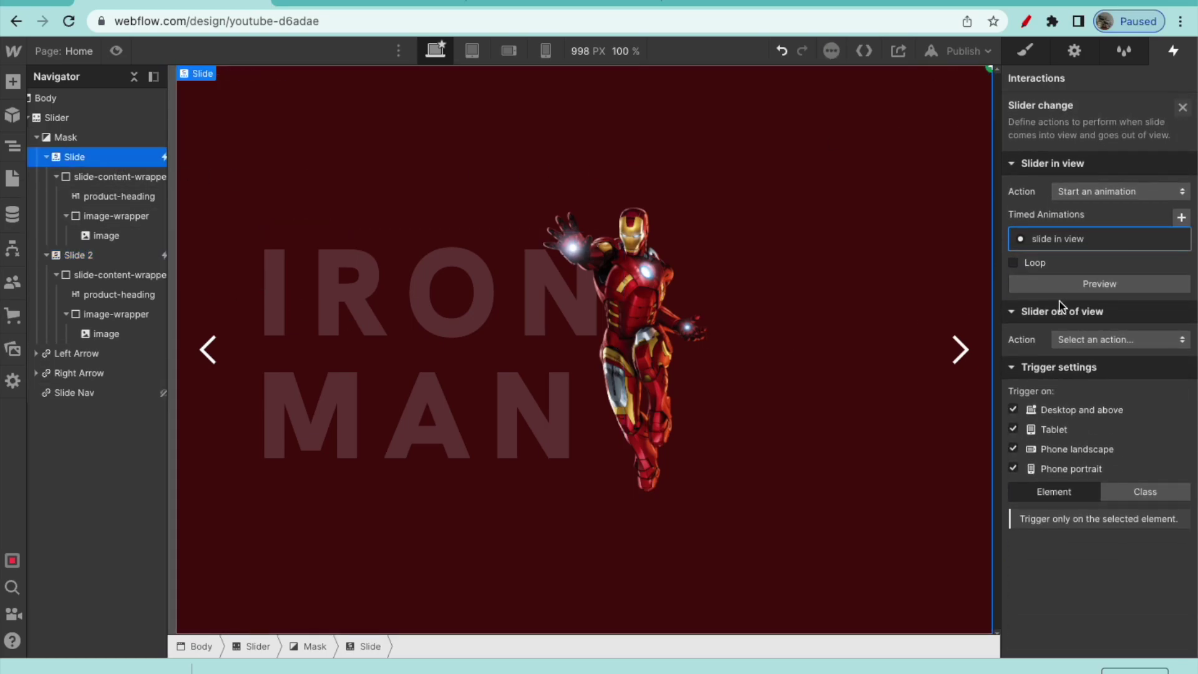
click(1089, 338)
click(1077, 237)
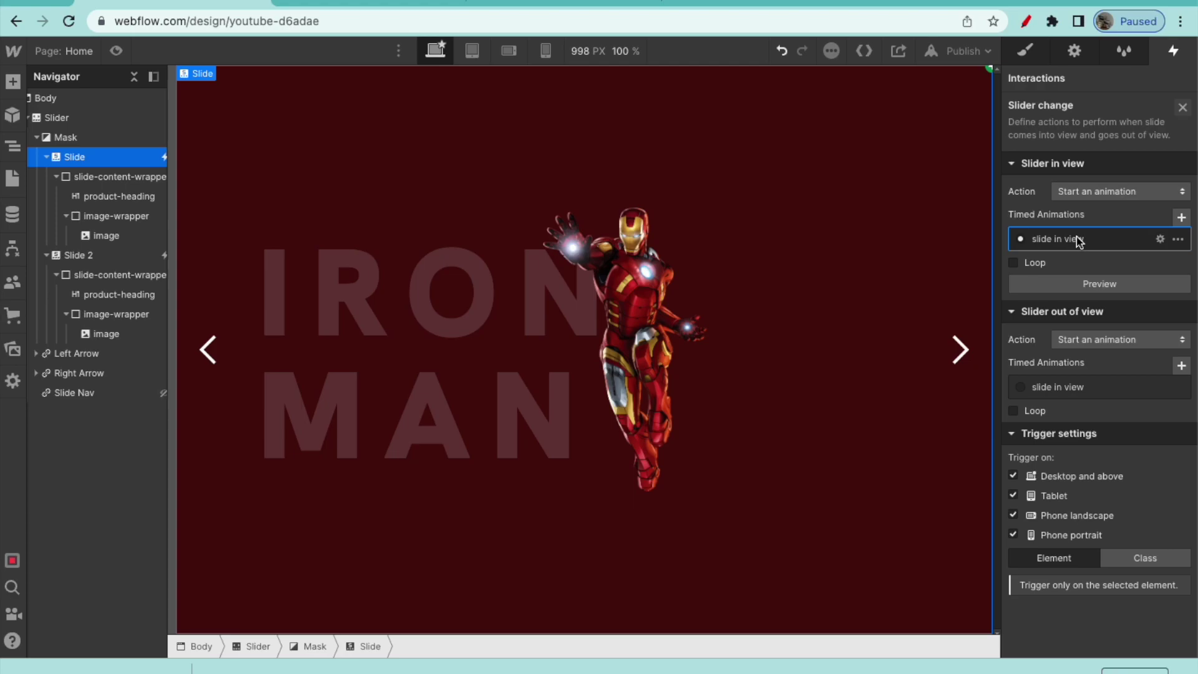
Step: Create and save a timed animation named 'slide out of view'
click(1181, 367)
text(ss)
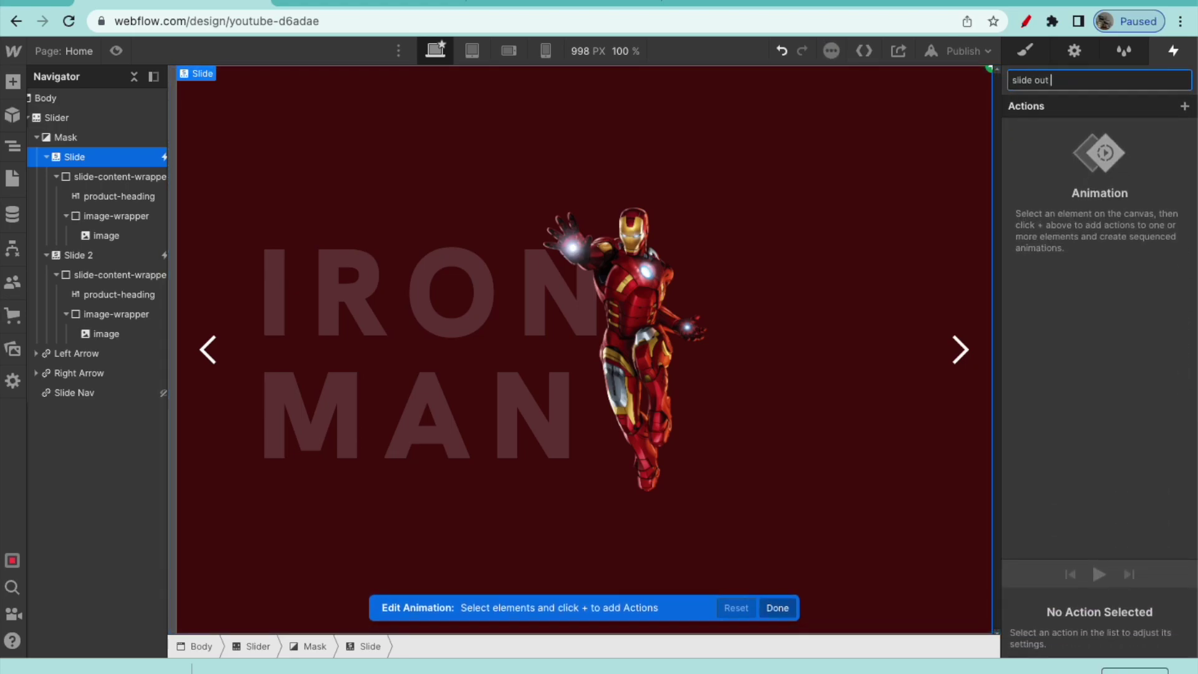
text(ide out of view)
key(Return)
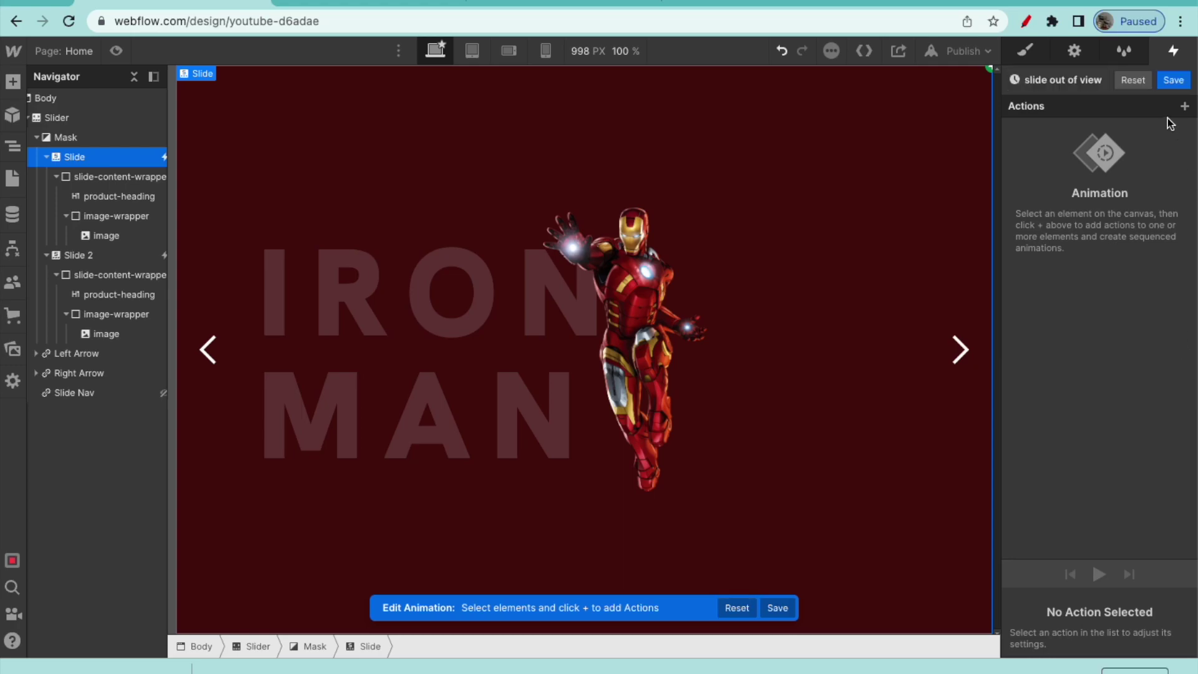
click(1173, 80)
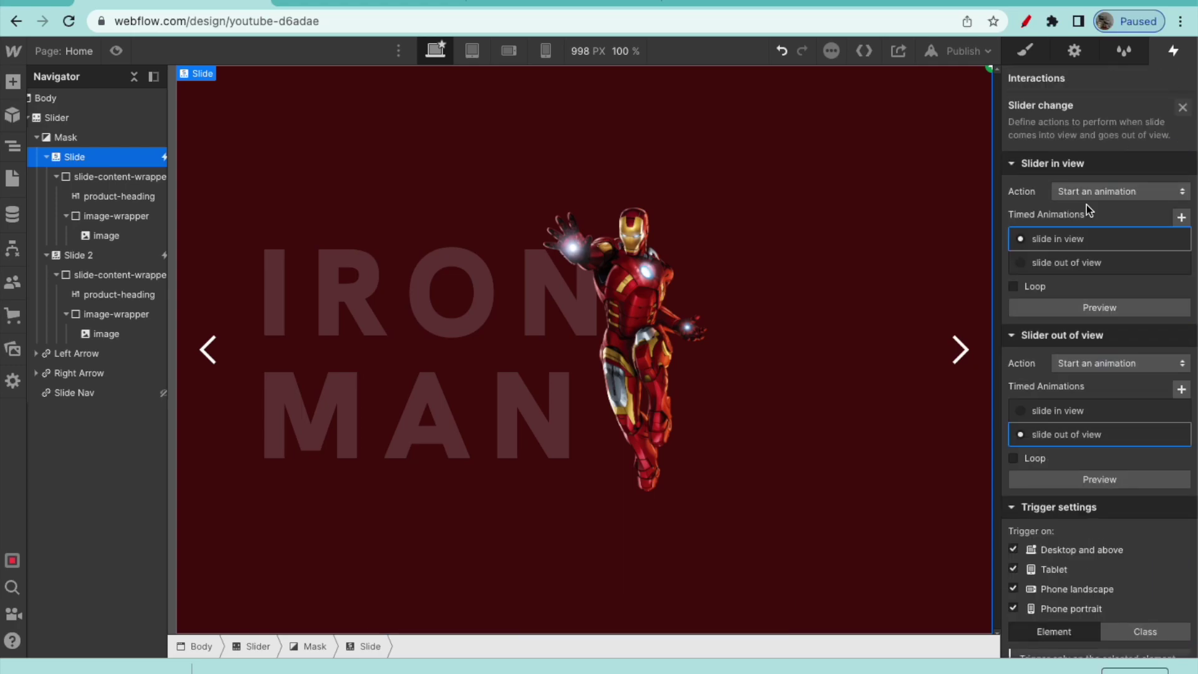
Step: Reopen the slide in view animation to check its starting-state actions, then close it
click(1072, 238)
click(1073, 134)
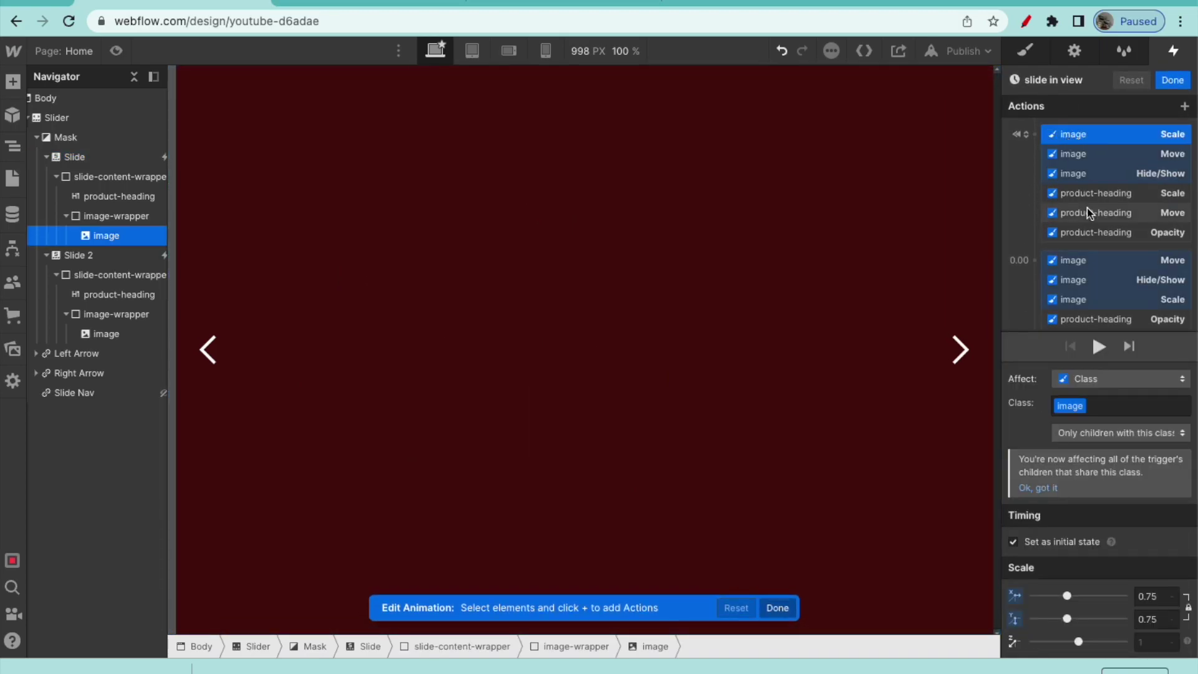
shift+click(1091, 229)
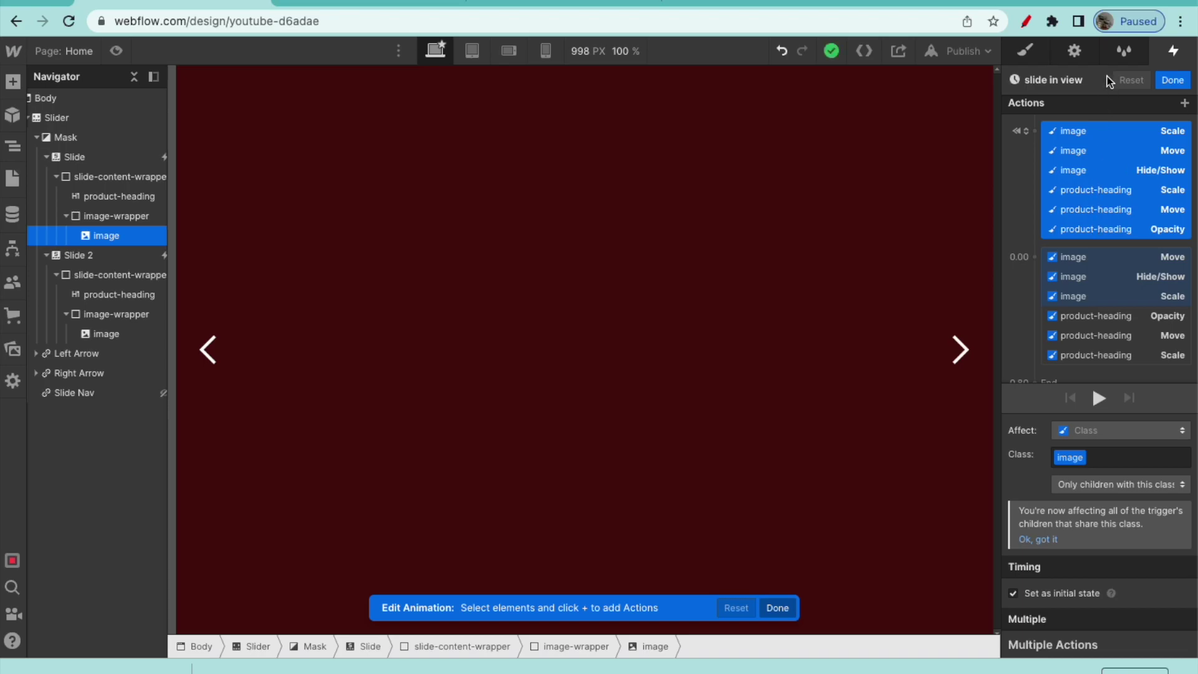
click(1172, 80)
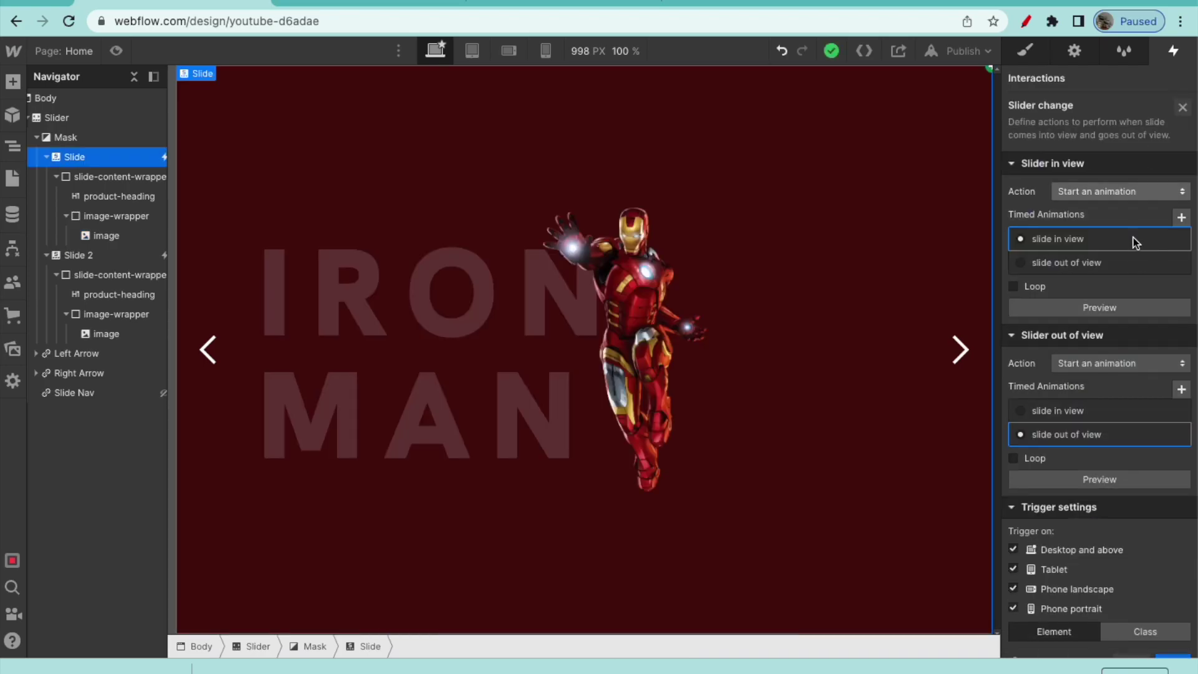
Step: Open slide out of view and delete an accidentally added Move action, leaving it empty
click(1089, 433)
click(1184, 106)
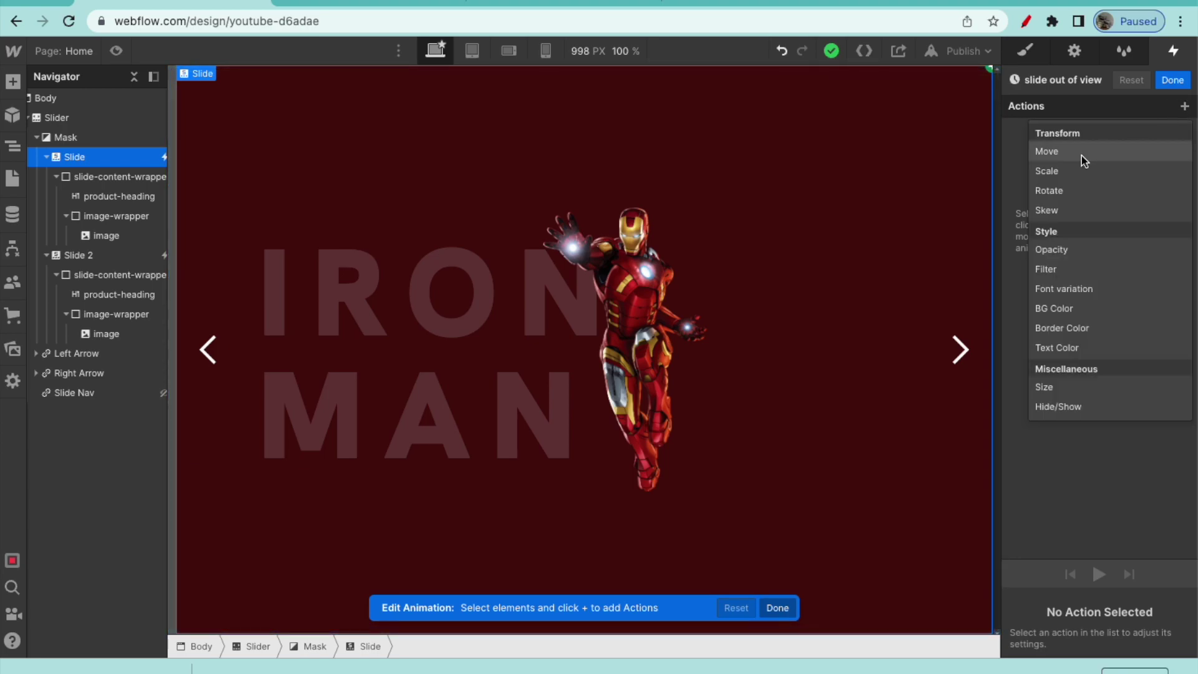
click(1081, 155)
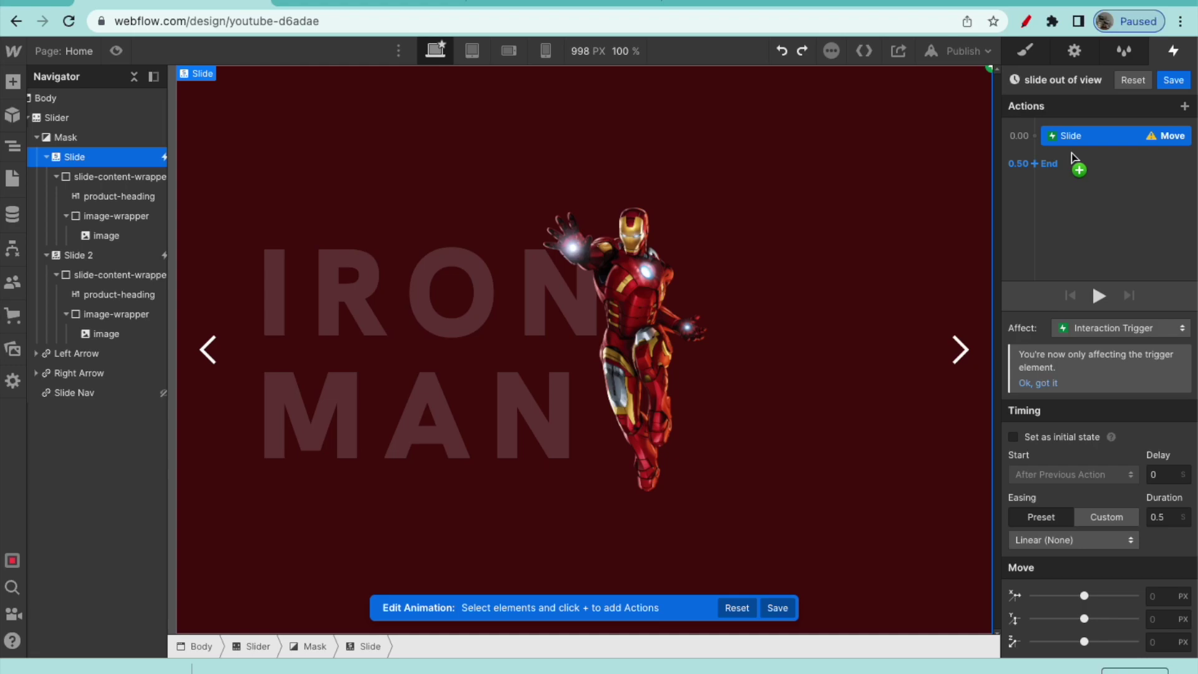
right_click(1072, 144)
click(1061, 198)
click(1078, 140)
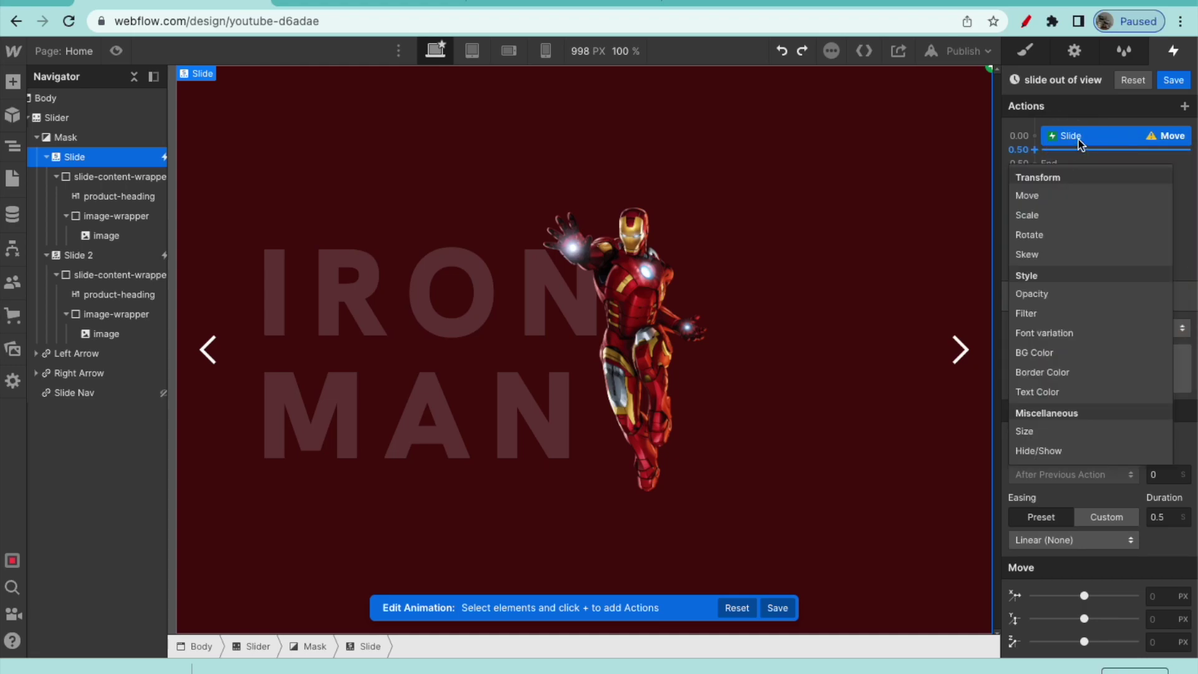
click(1084, 136)
key(Delete)
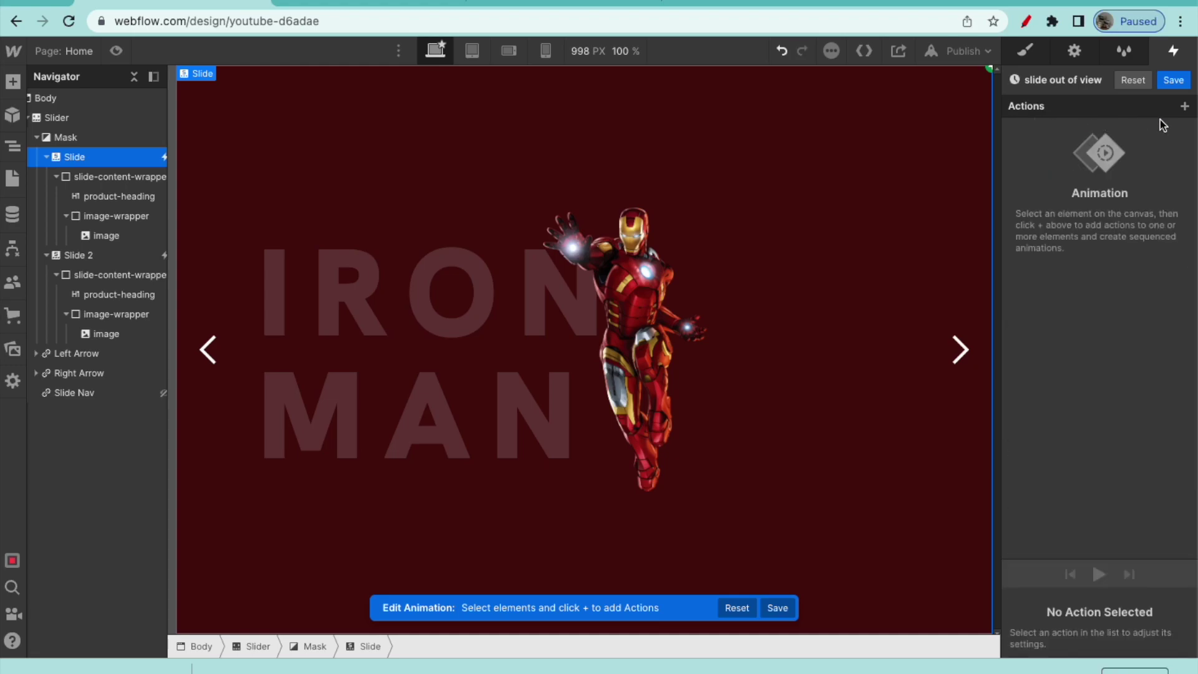
Step: Give the Iron Man image Hide/Show, Move and Scale actions, with horizontal scale 0.75
click(590, 294)
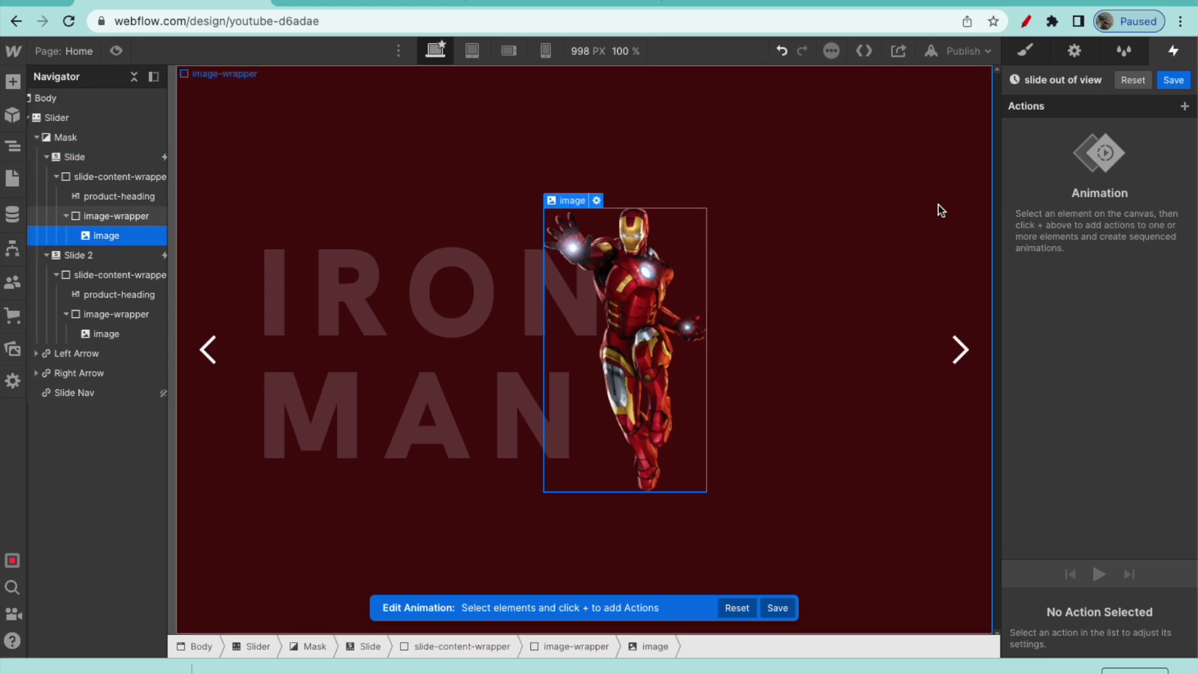
click(1184, 106)
click(1079, 409)
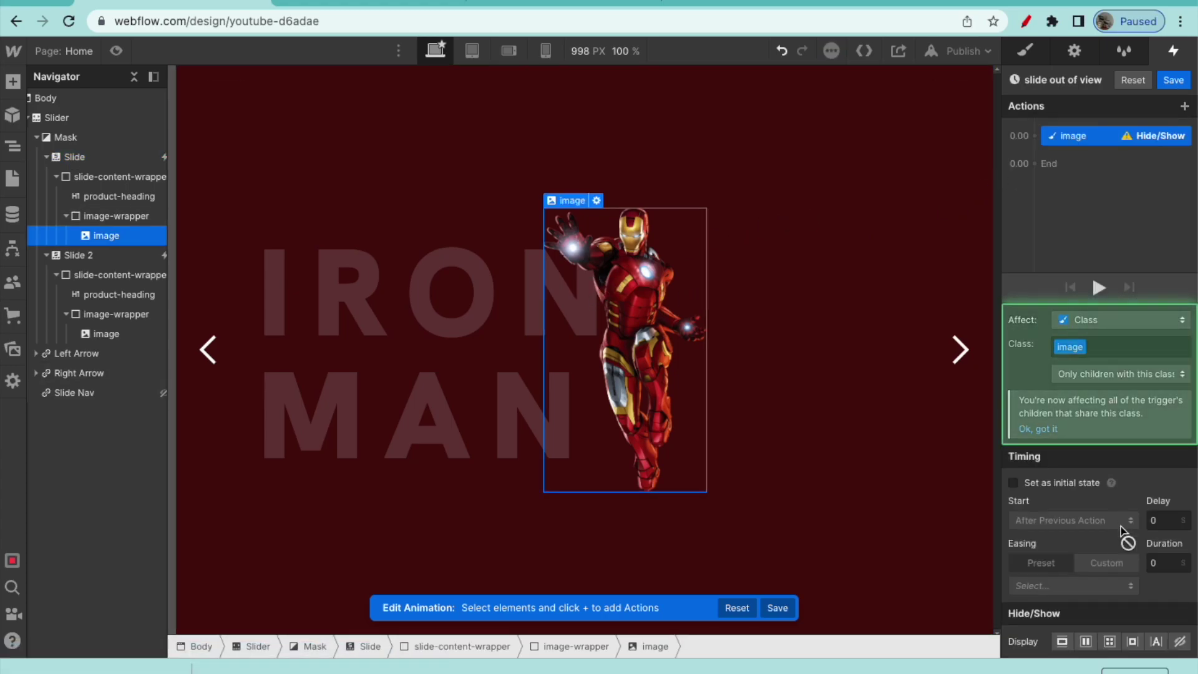
click(1034, 134)
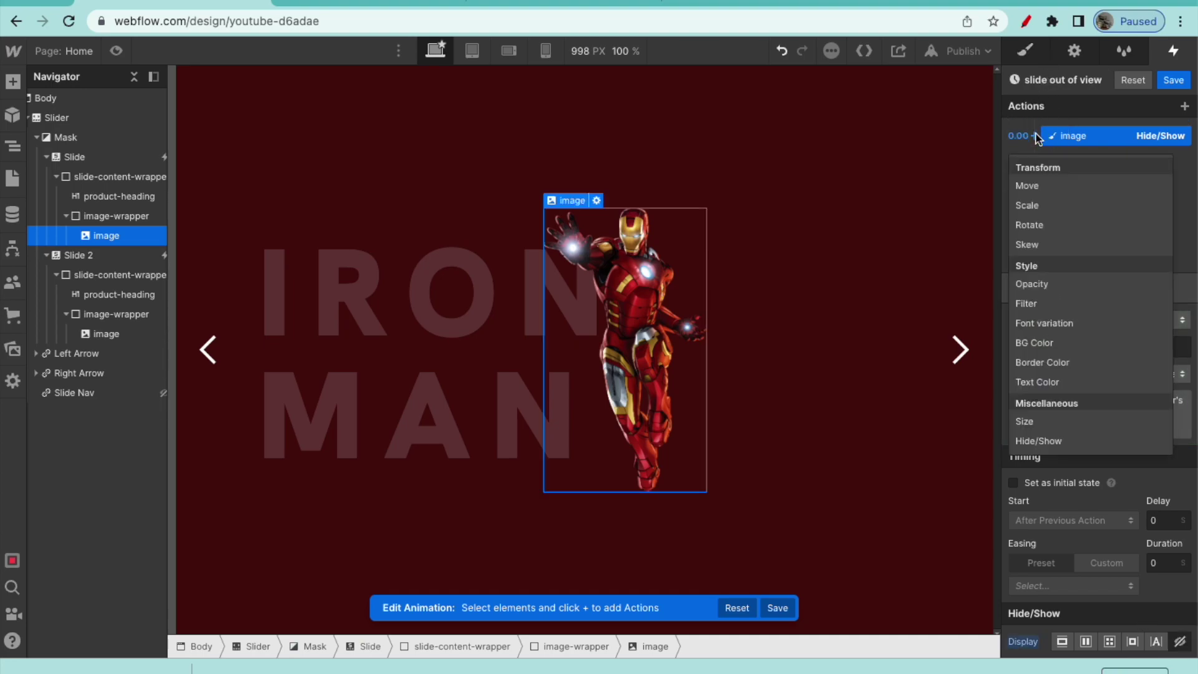
click(1039, 187)
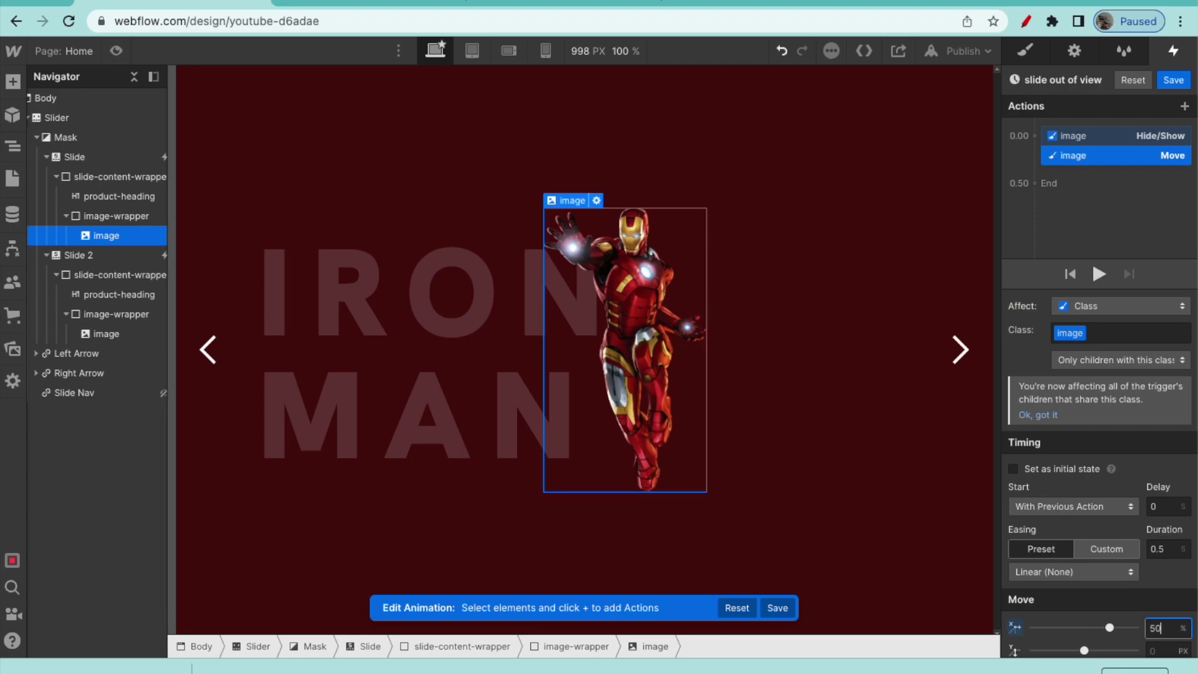
click(1032, 136)
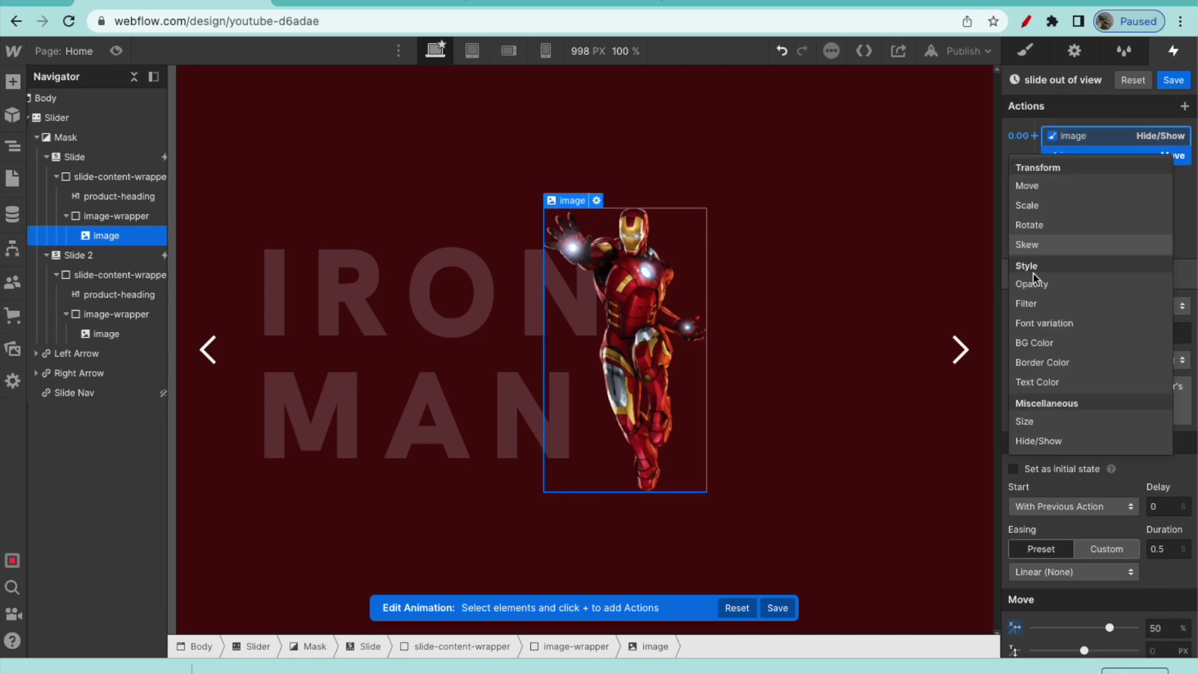
click(1027, 205)
click(1143, 626)
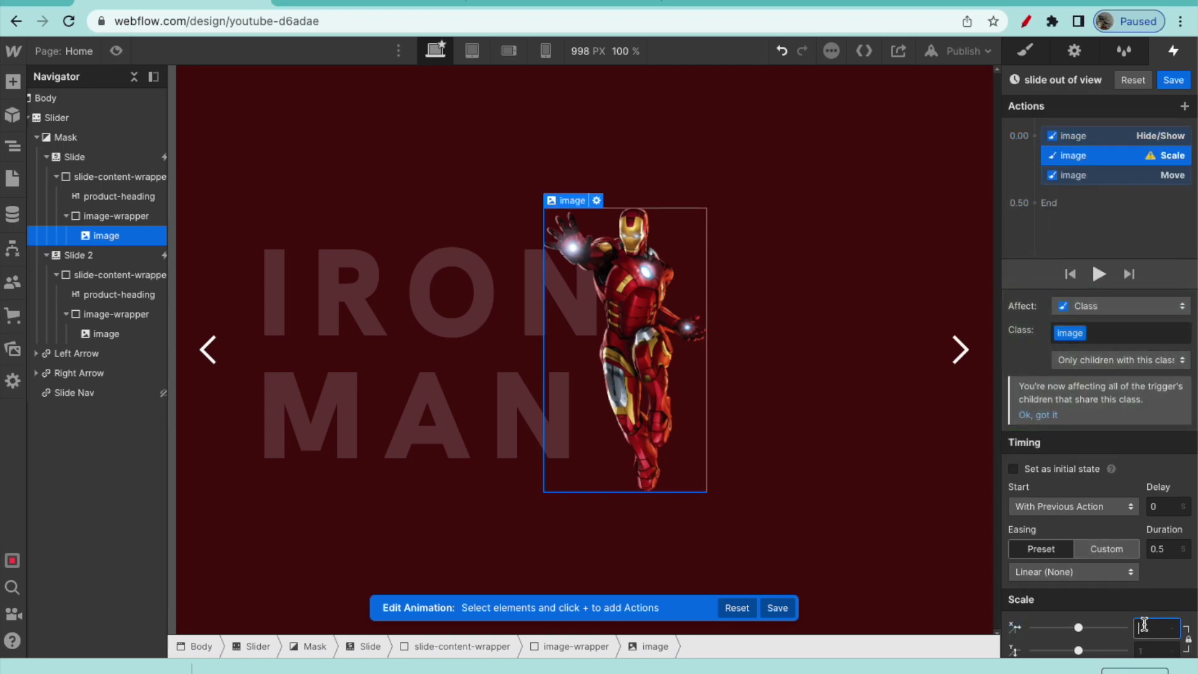
text(.75)
key(Return)
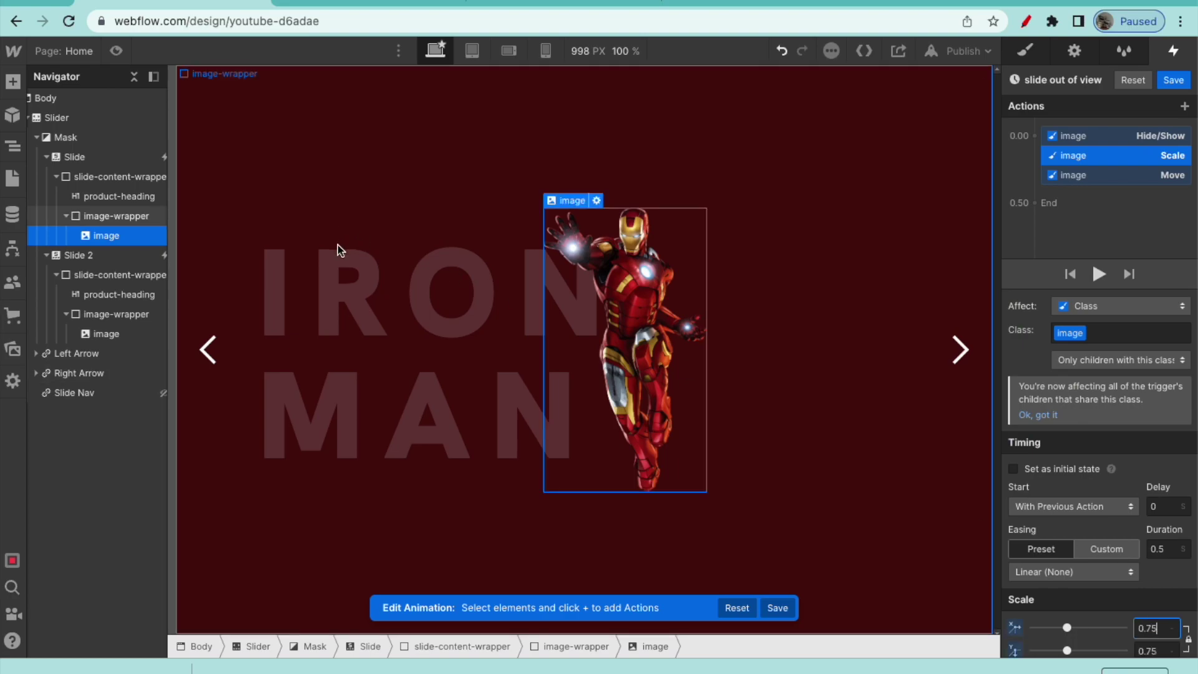
Step: Add a heading Move action of -50% horizontally and reorder it to the end
click(51, 199)
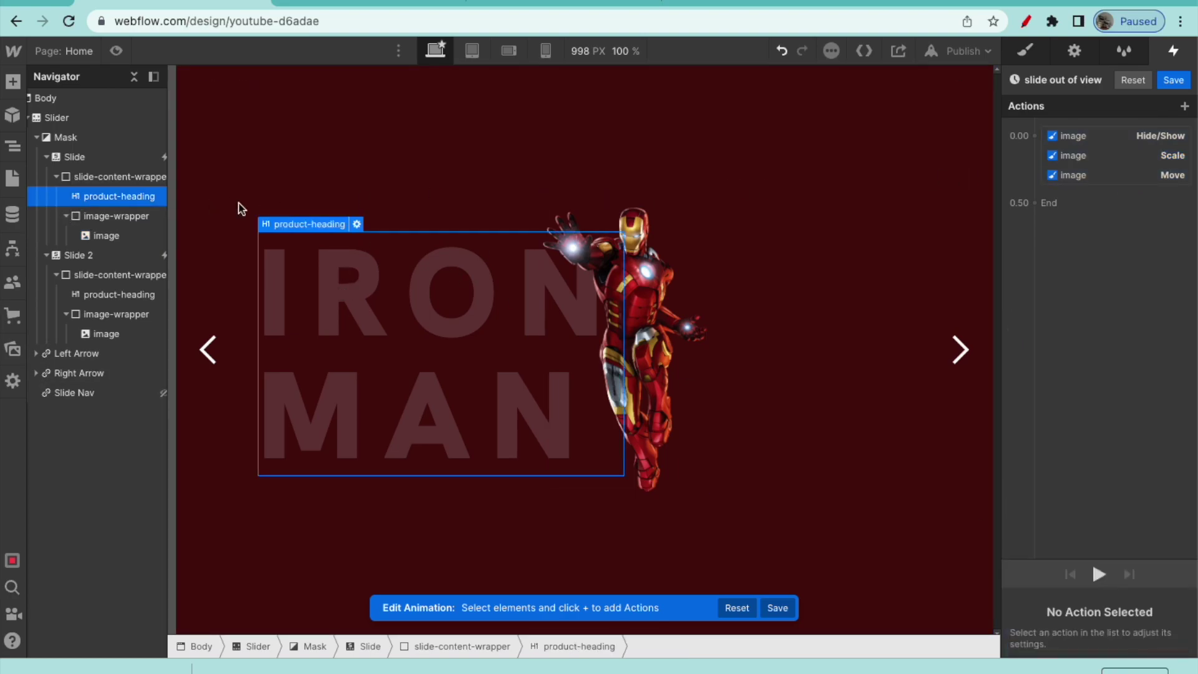
click(1063, 122)
click(1054, 185)
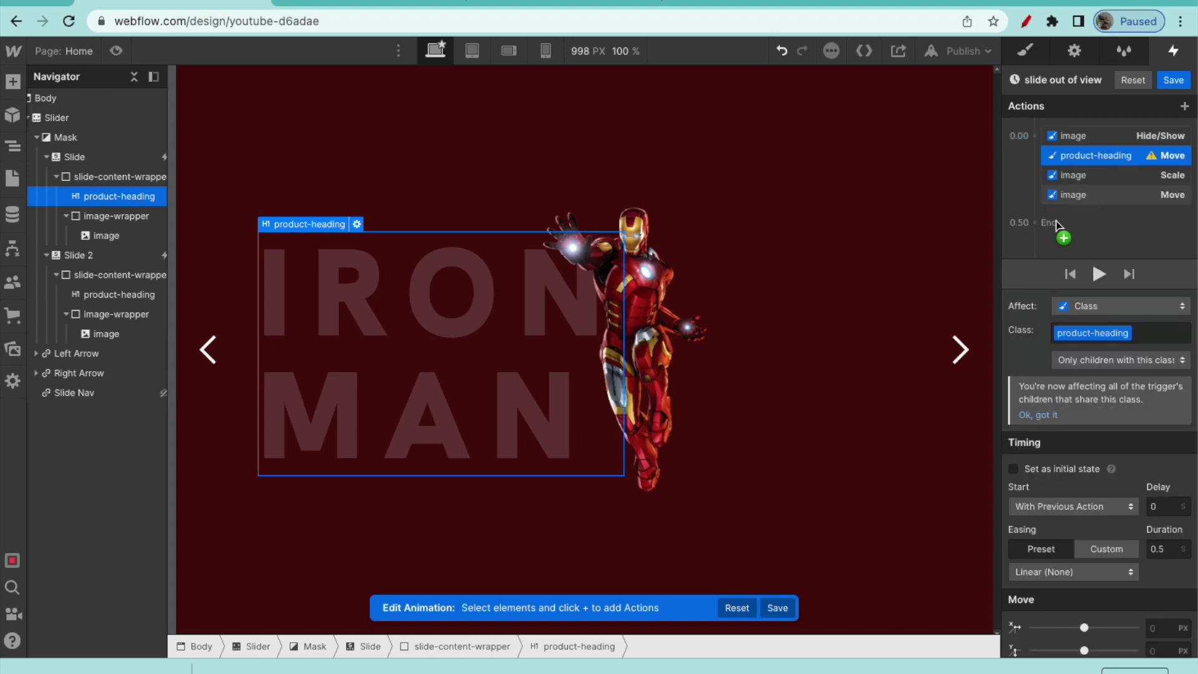
click(1164, 629)
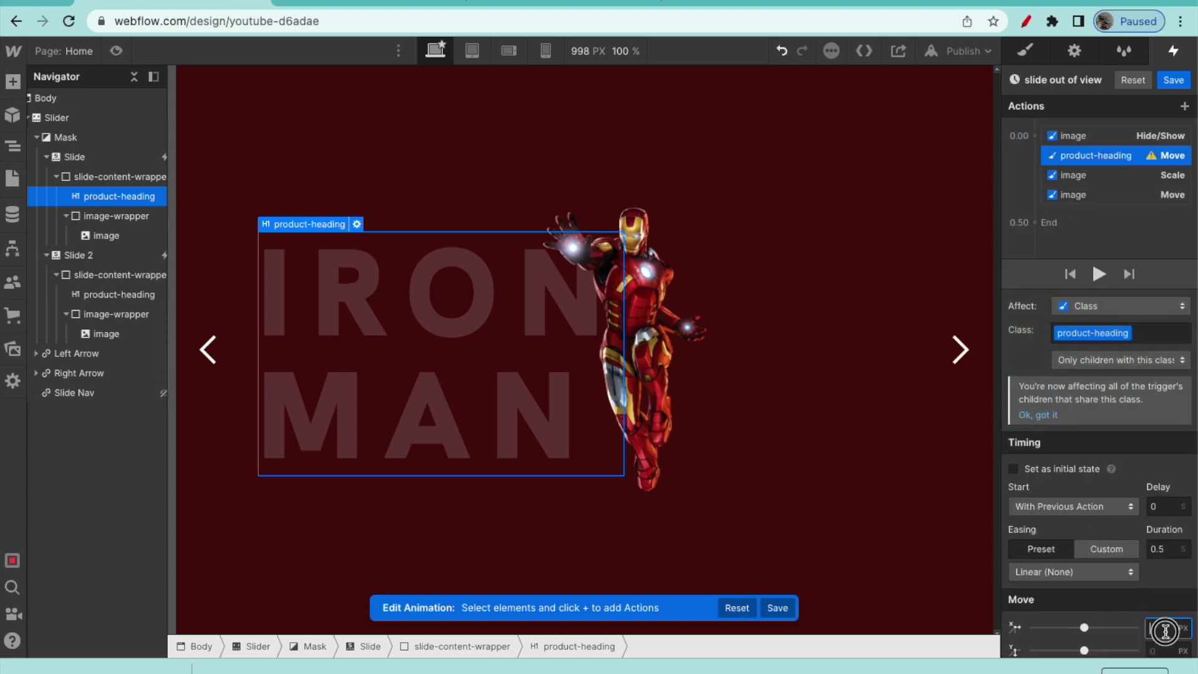
text(-50%)
key(Return)
drag(1067, 157, 1064, 206)
Step: Add a product heading Opacity action faded to 0 and move it to the end
click(1040, 147)
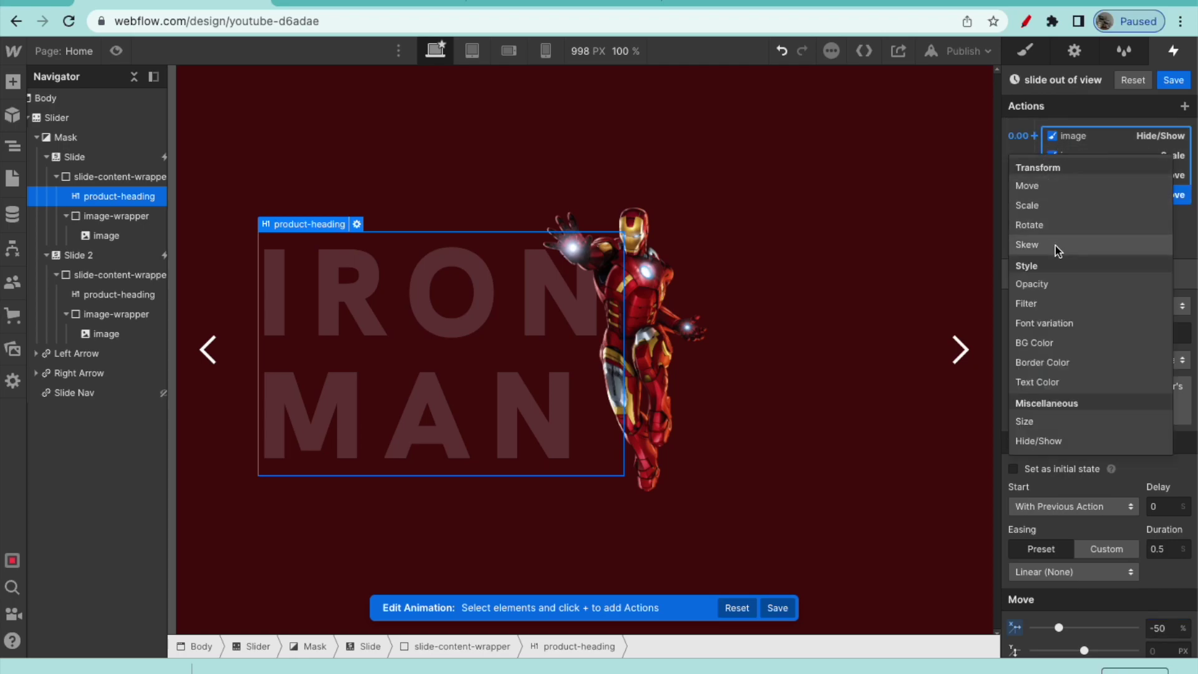
click(1054, 287)
drag(1130, 641, 909, 644)
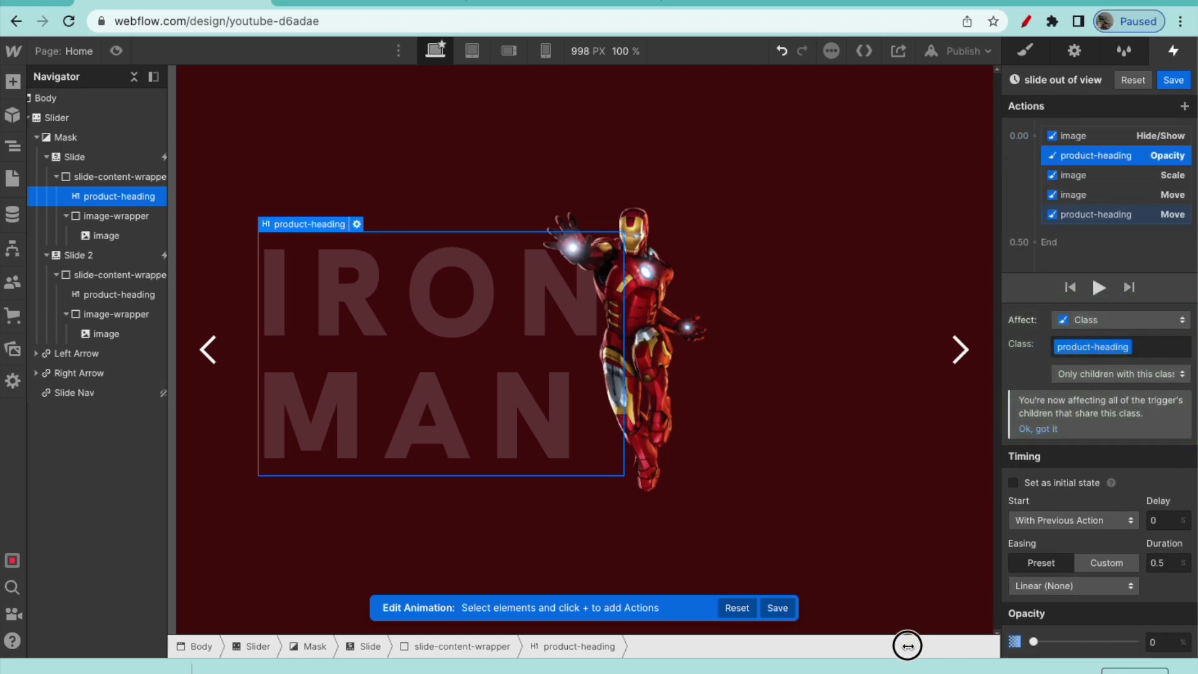
drag(1086, 155, 1089, 215)
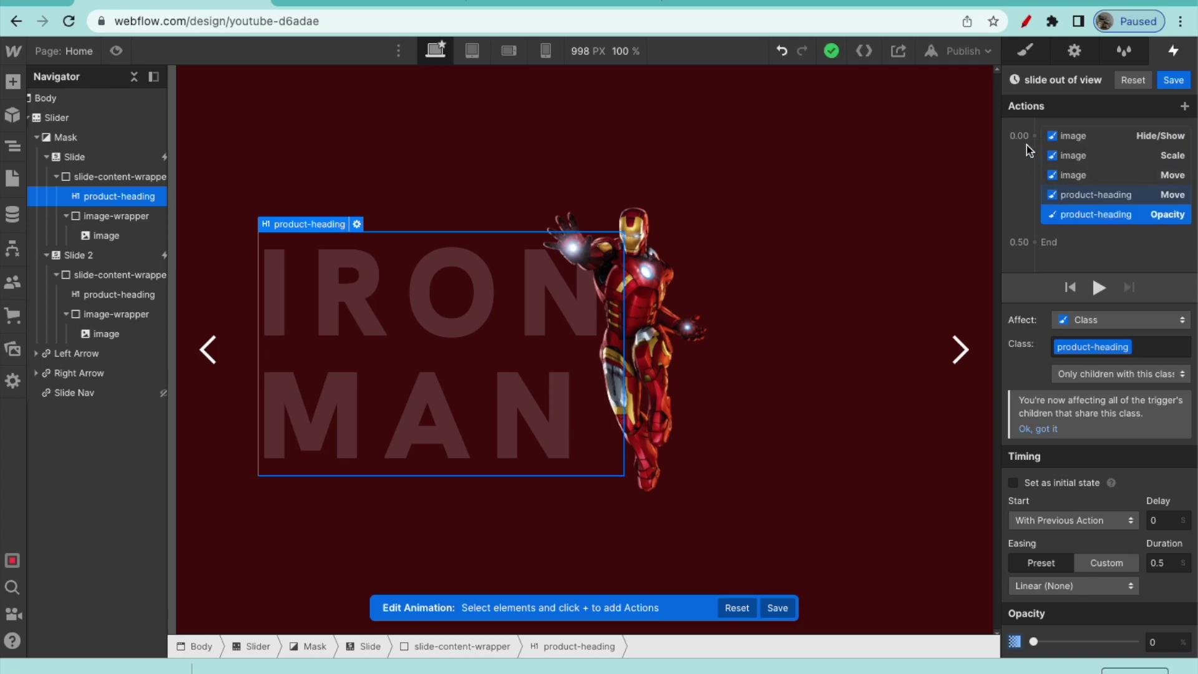
Step: Remove the stray duplicate Move and Rotate actions added to the heading
click(1034, 137)
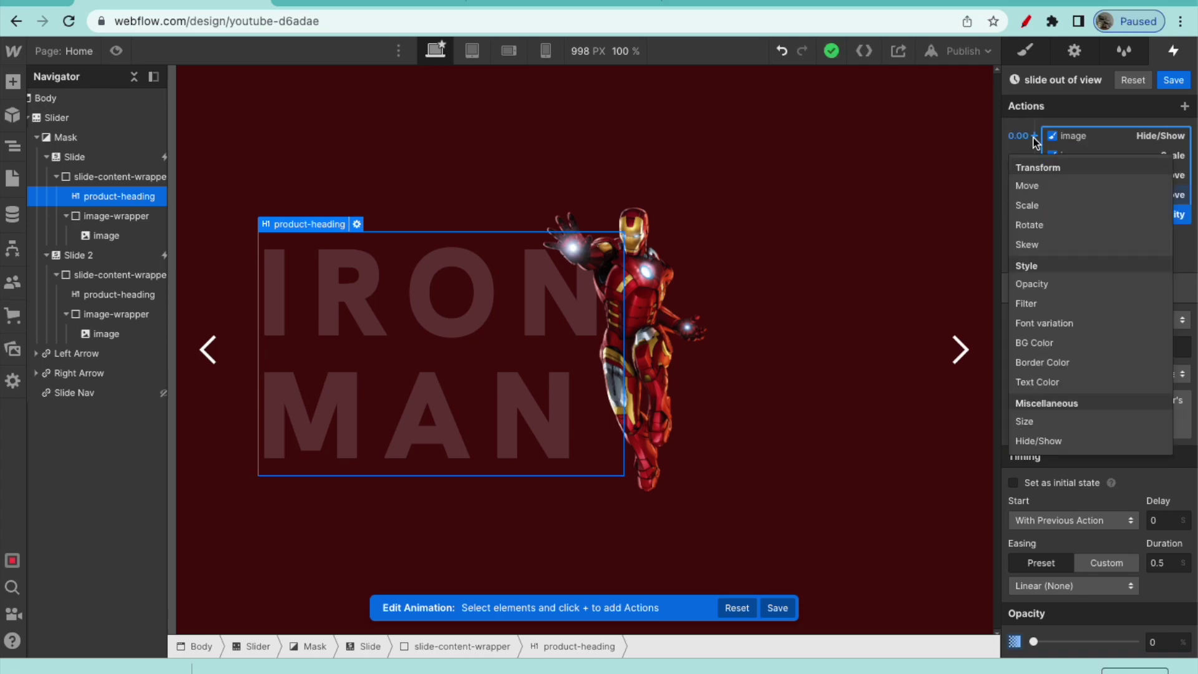
click(1052, 188)
click(1053, 198)
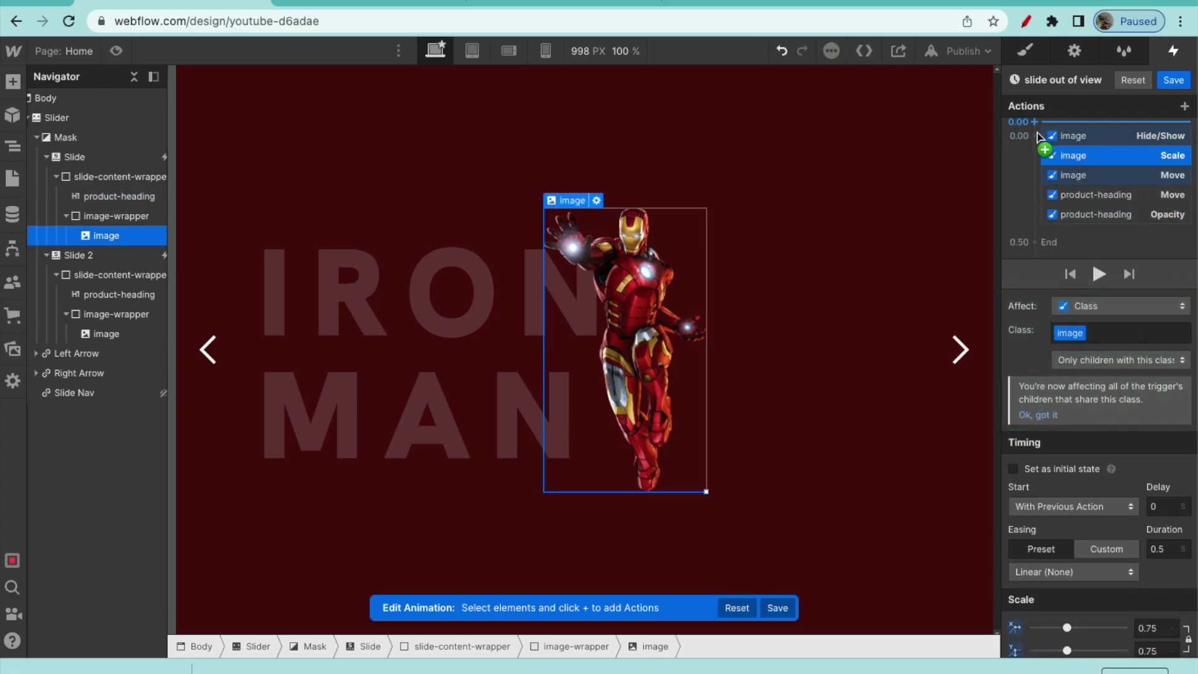
click(1061, 214)
click(1033, 140)
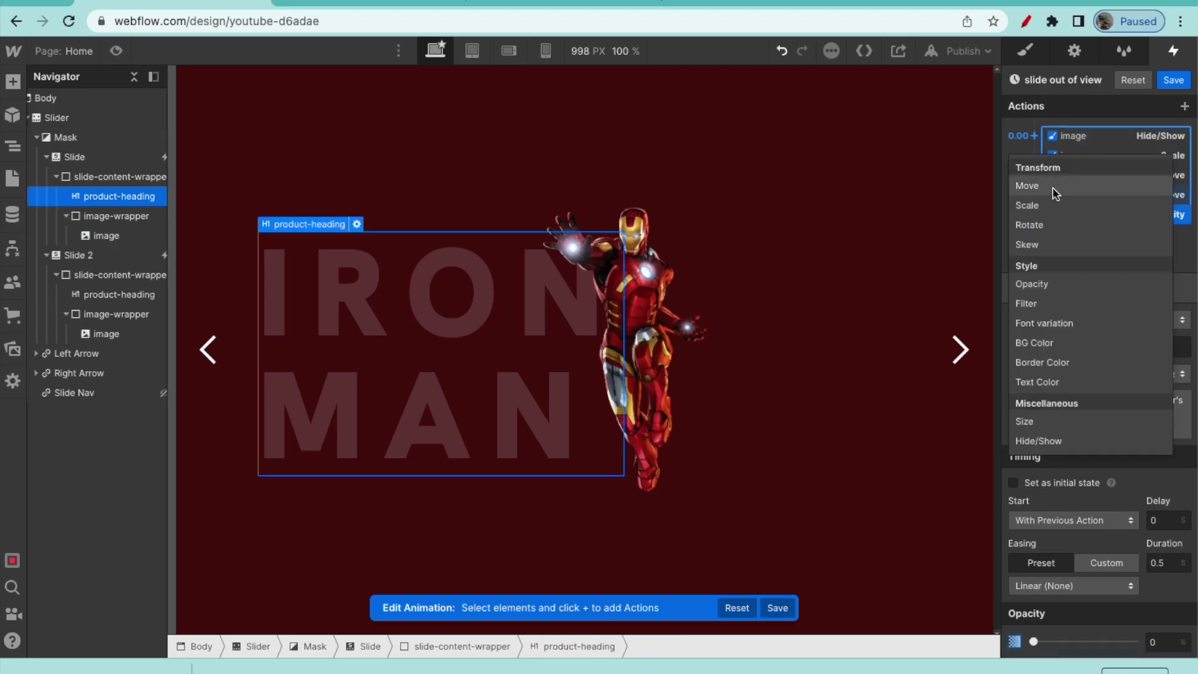
click(1059, 222)
key(Delete)
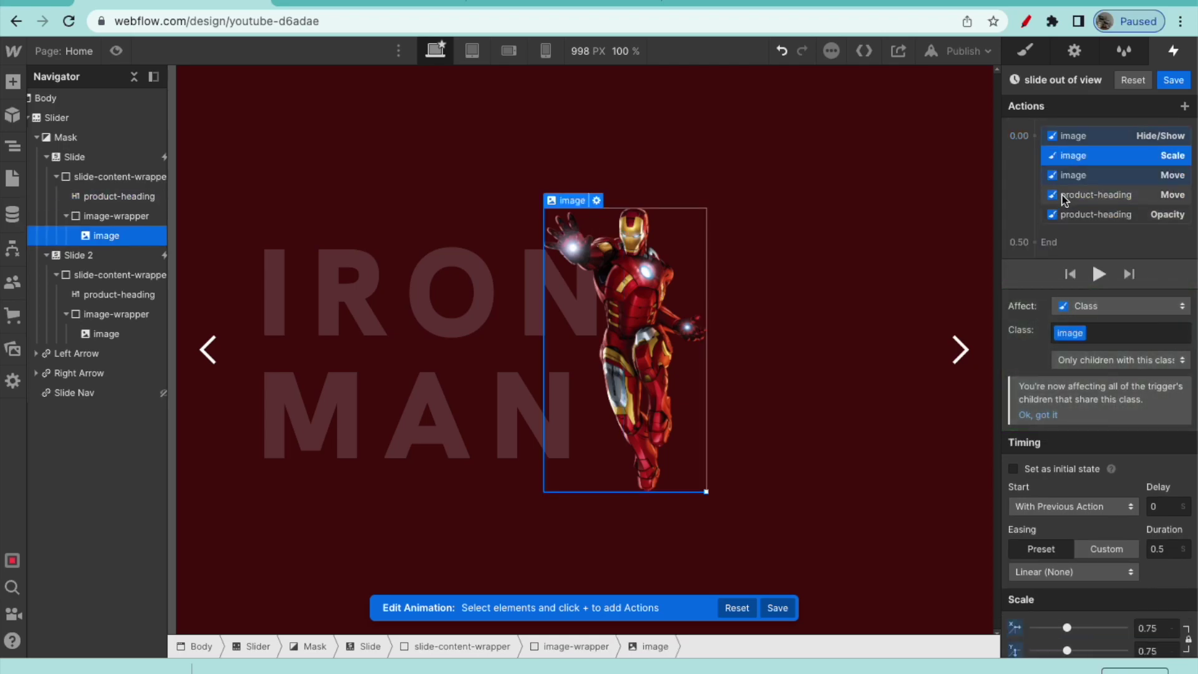
Step: Add a product heading Scale action with horizontal scale 0.5
click(1063, 213)
click(1034, 136)
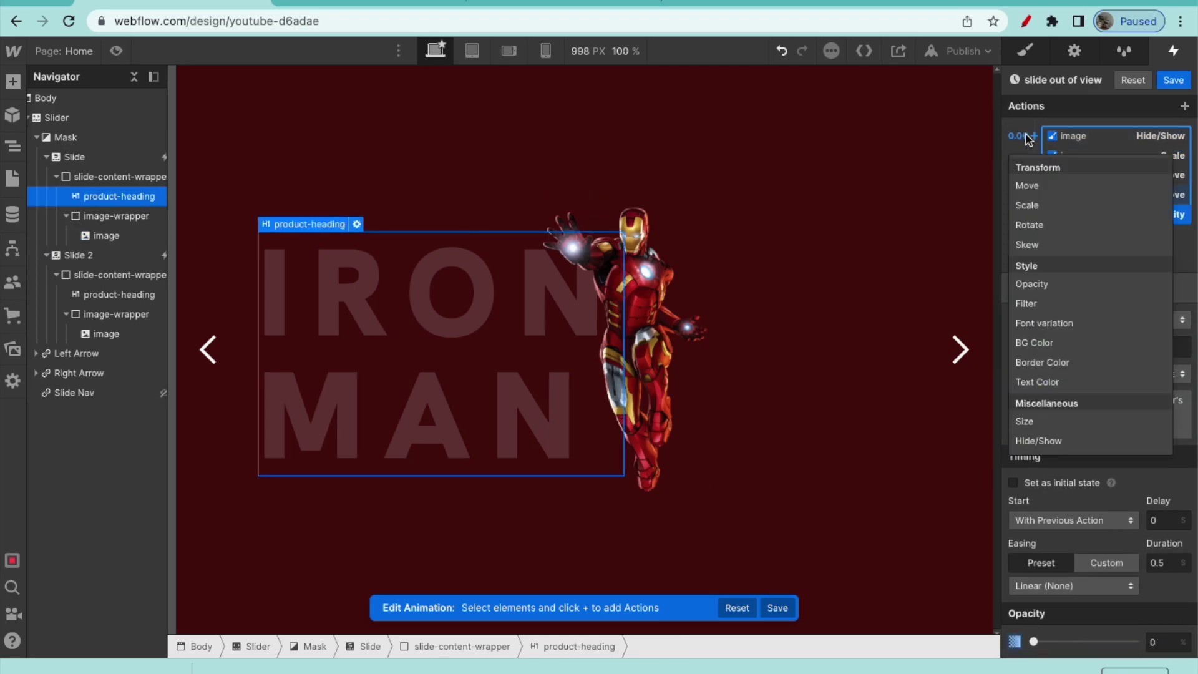
click(1037, 200)
click(1157, 629)
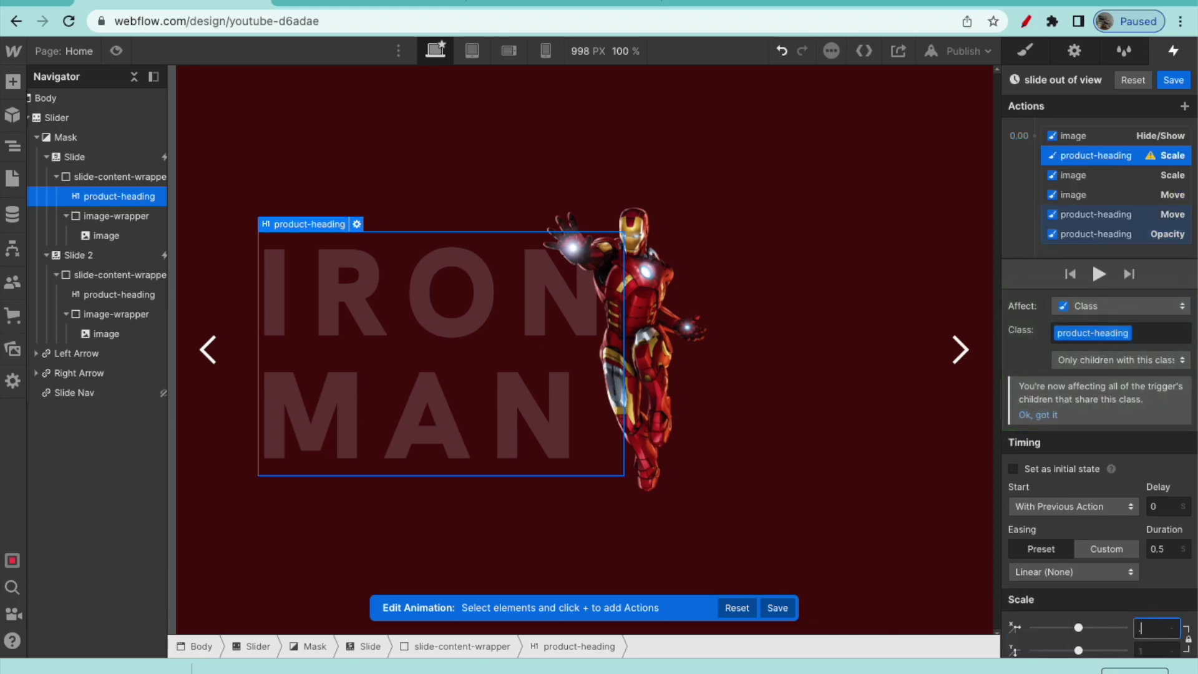
text(0.5)
Step: Move the heading Scale action last, save, and make Slide 2's out-of-view start 'slide out of view'
drag(1128, 163, 1134, 232)
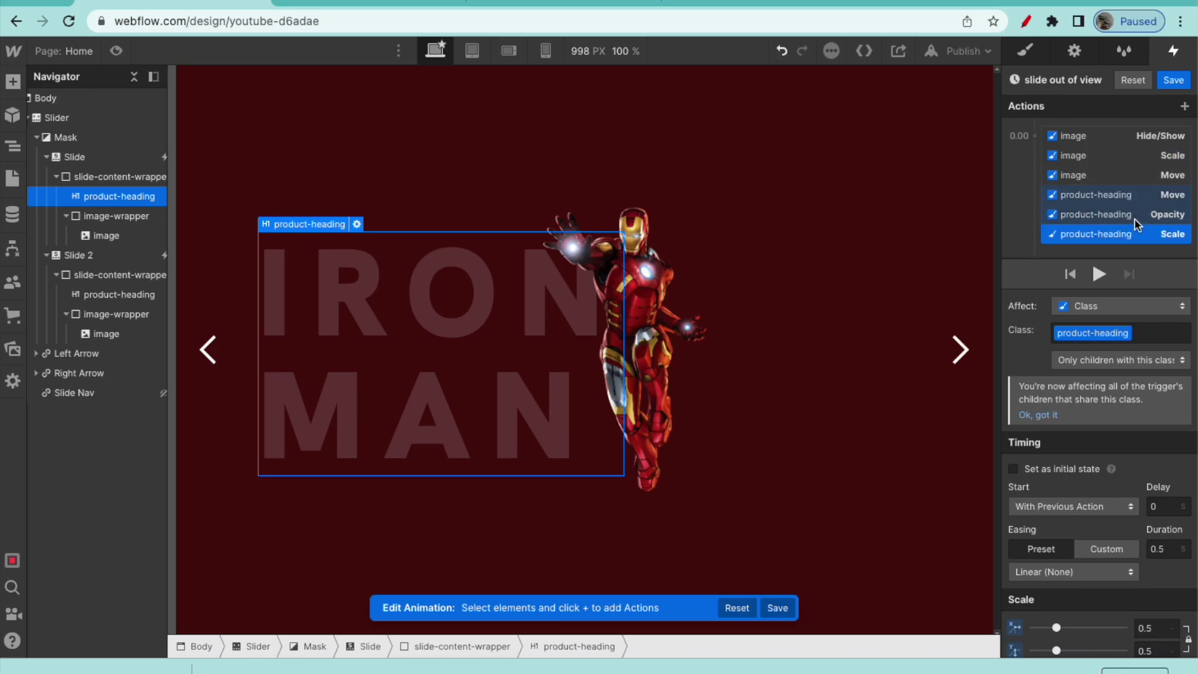
click(1173, 80)
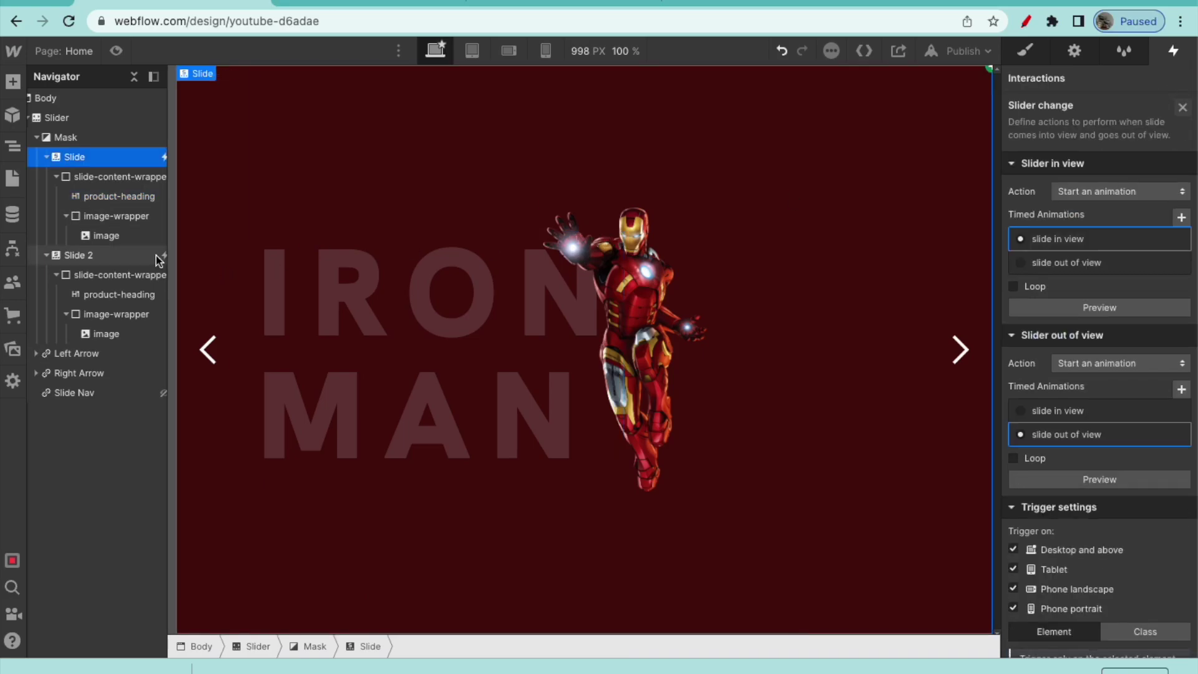
click(144, 254)
click(1035, 125)
scroll(1059, 197, down, 1)
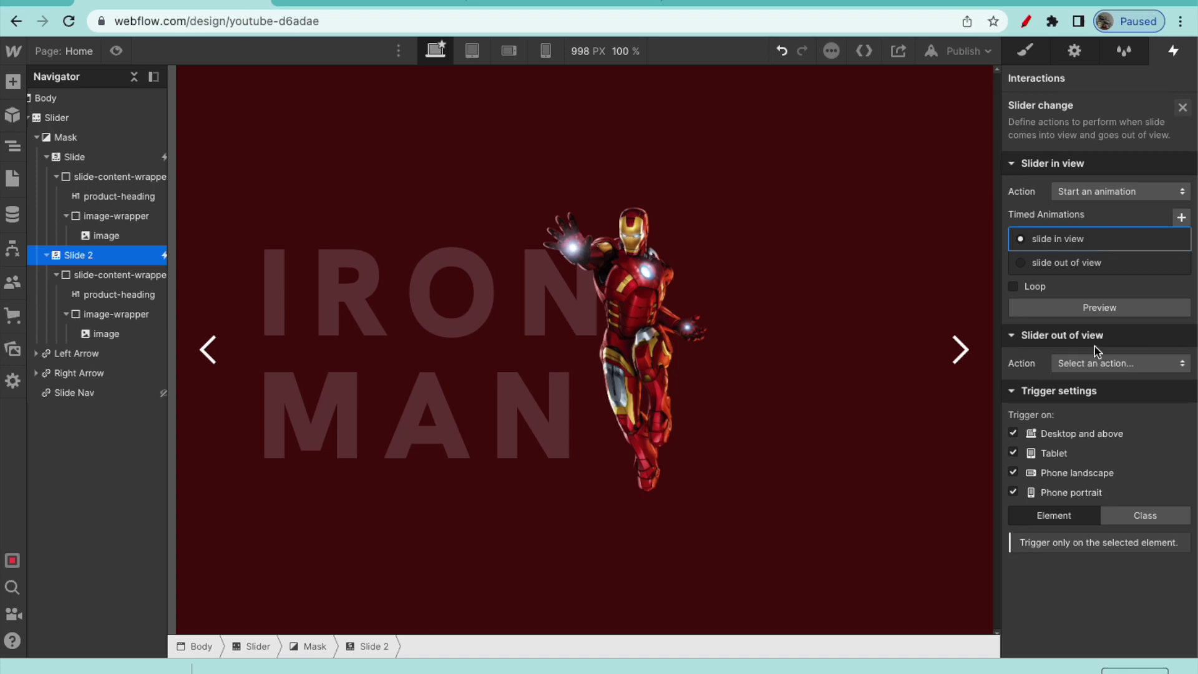
click(1111, 363)
click(1074, 234)
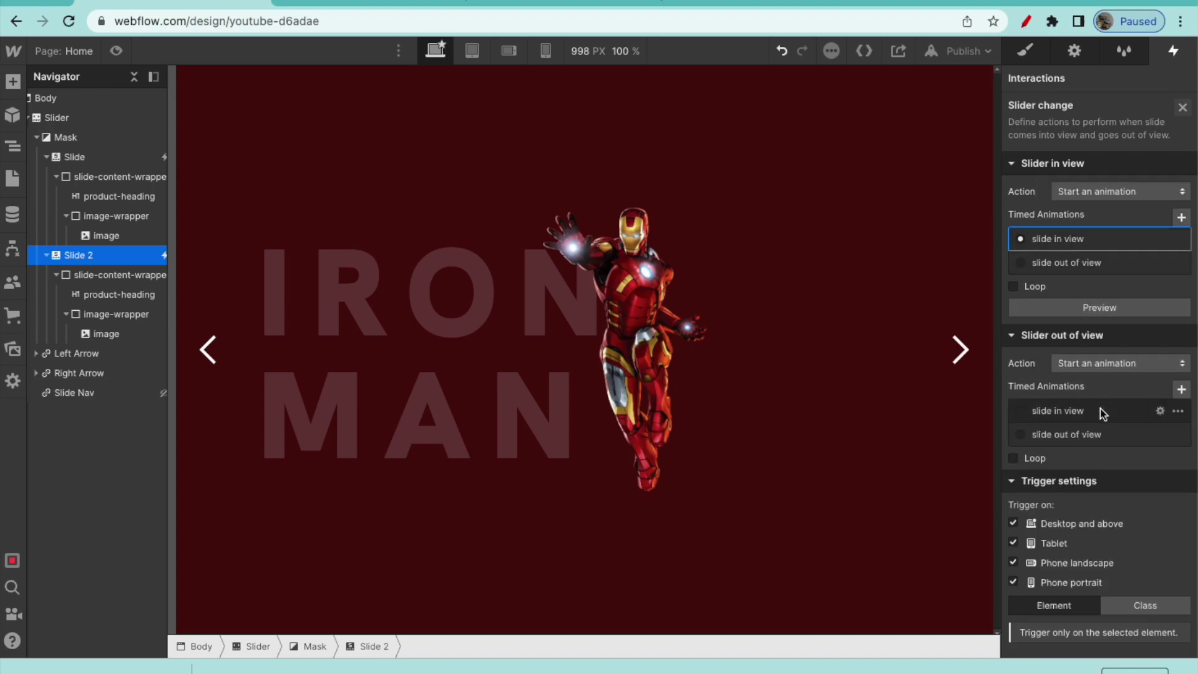
click(1094, 437)
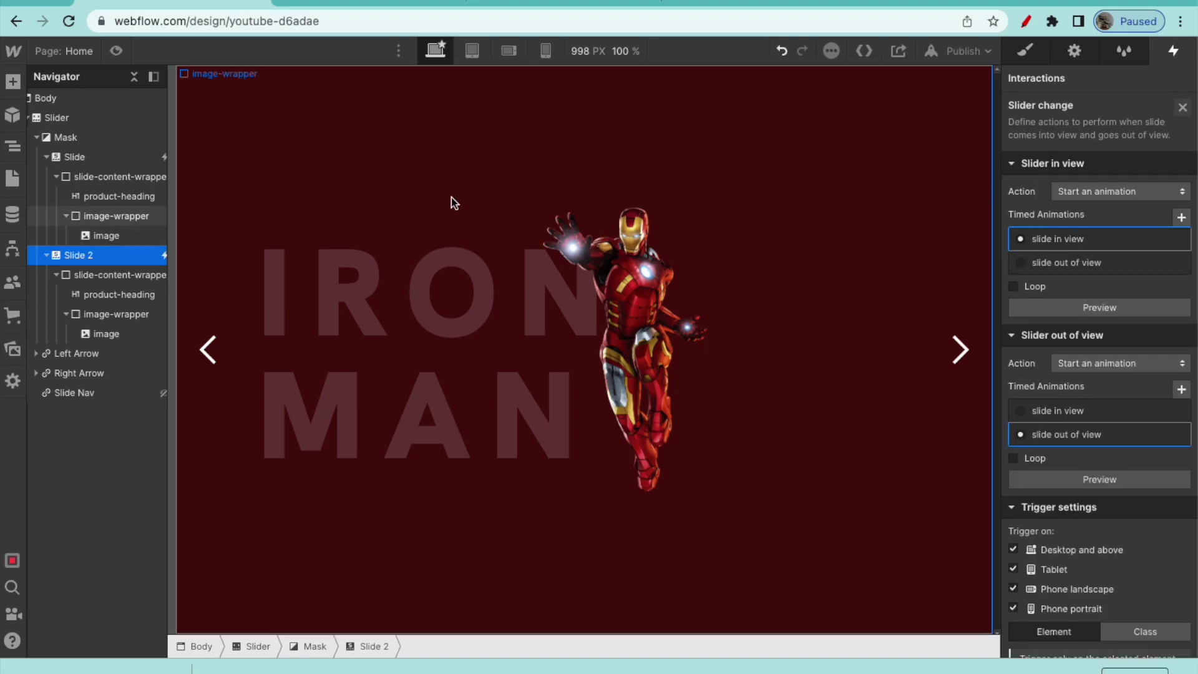
Step: Preview the page, cycling between the Iron Man and Captain America slides, then return to editing
click(119, 54)
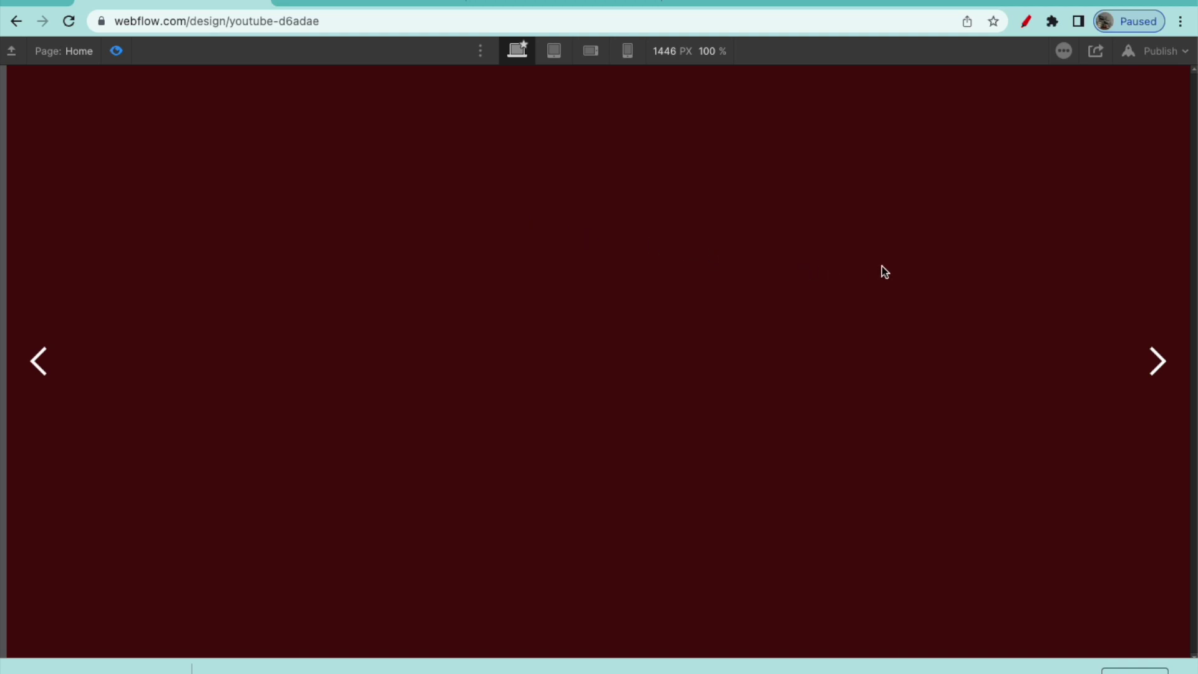
click(1150, 355)
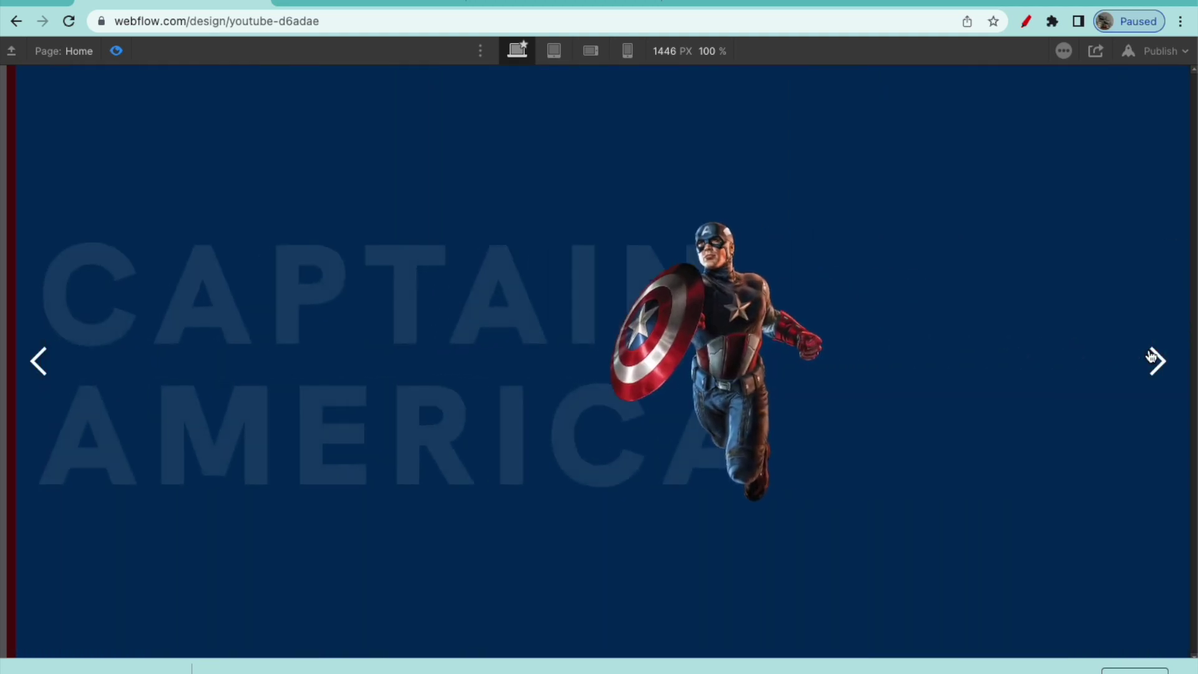
click(1152, 356)
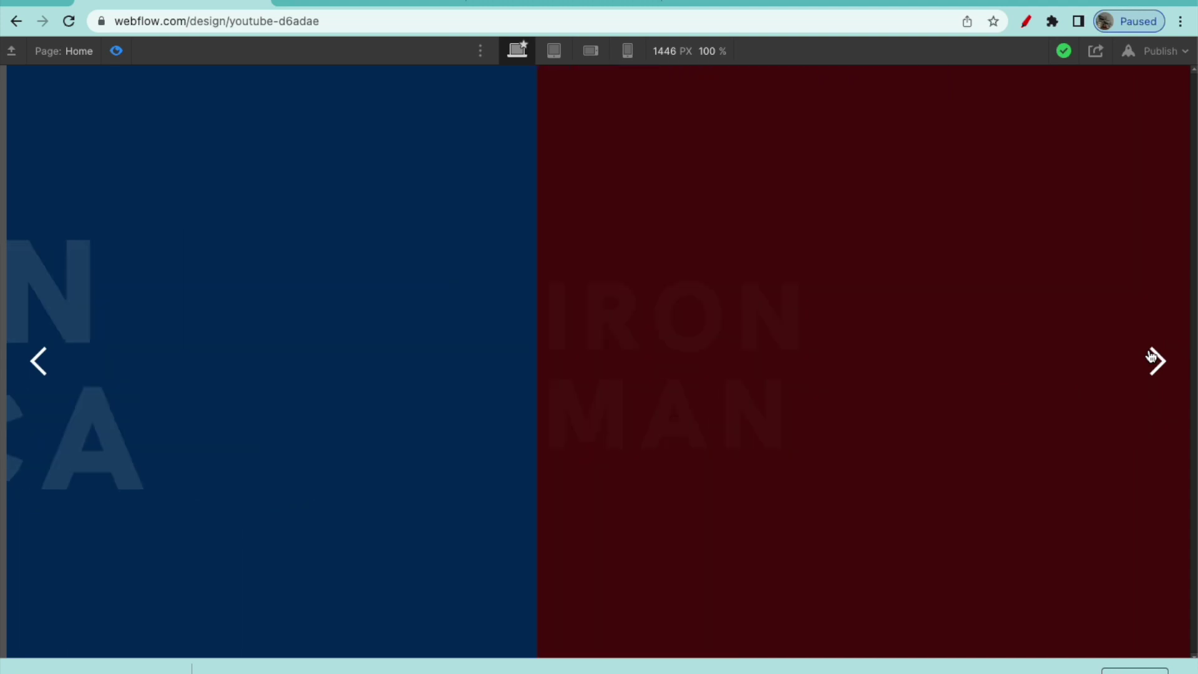
click(1151, 356)
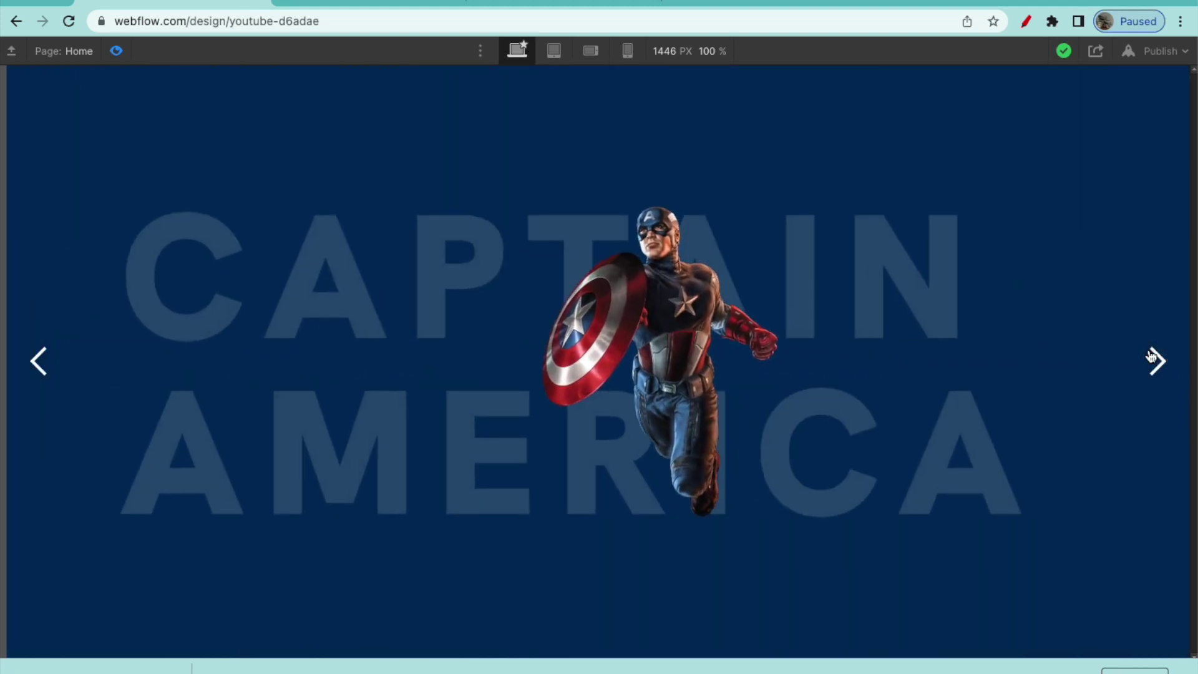
click(1151, 355)
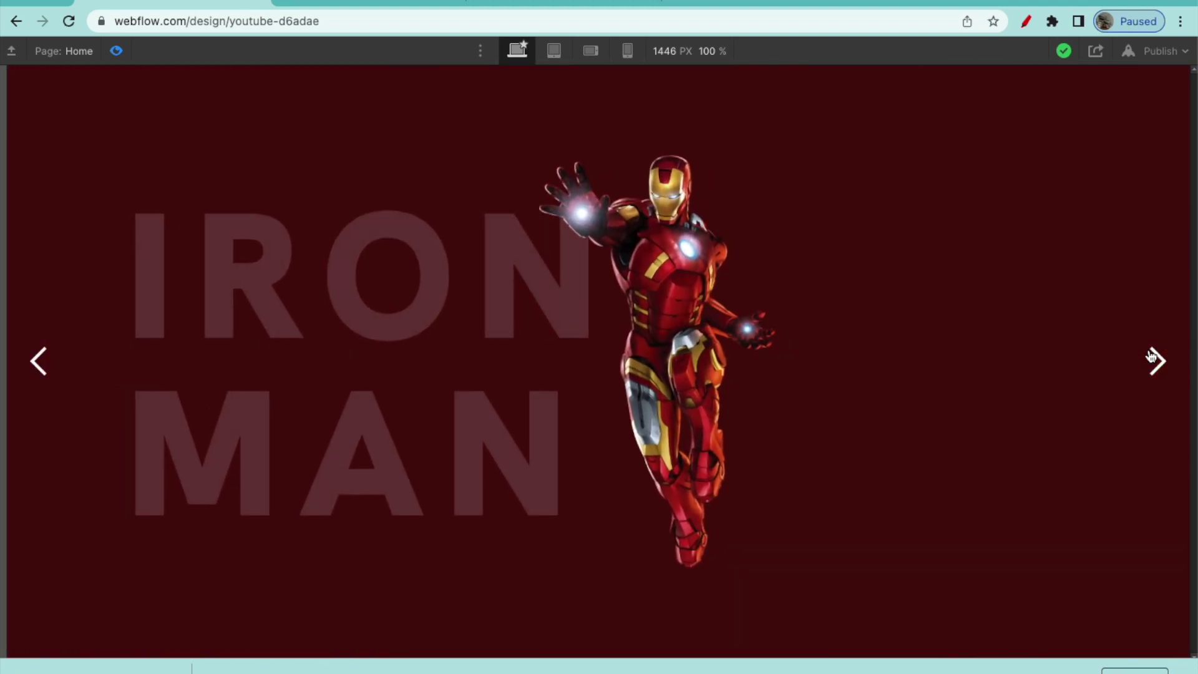
click(1151, 356)
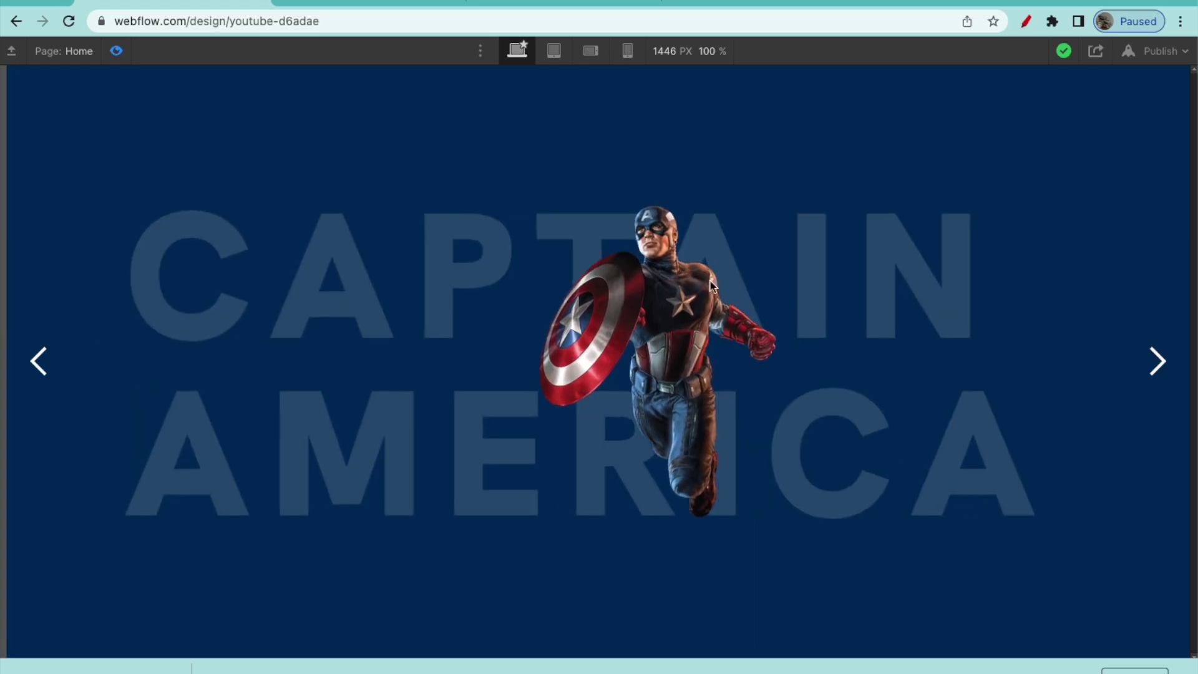
click(115, 52)
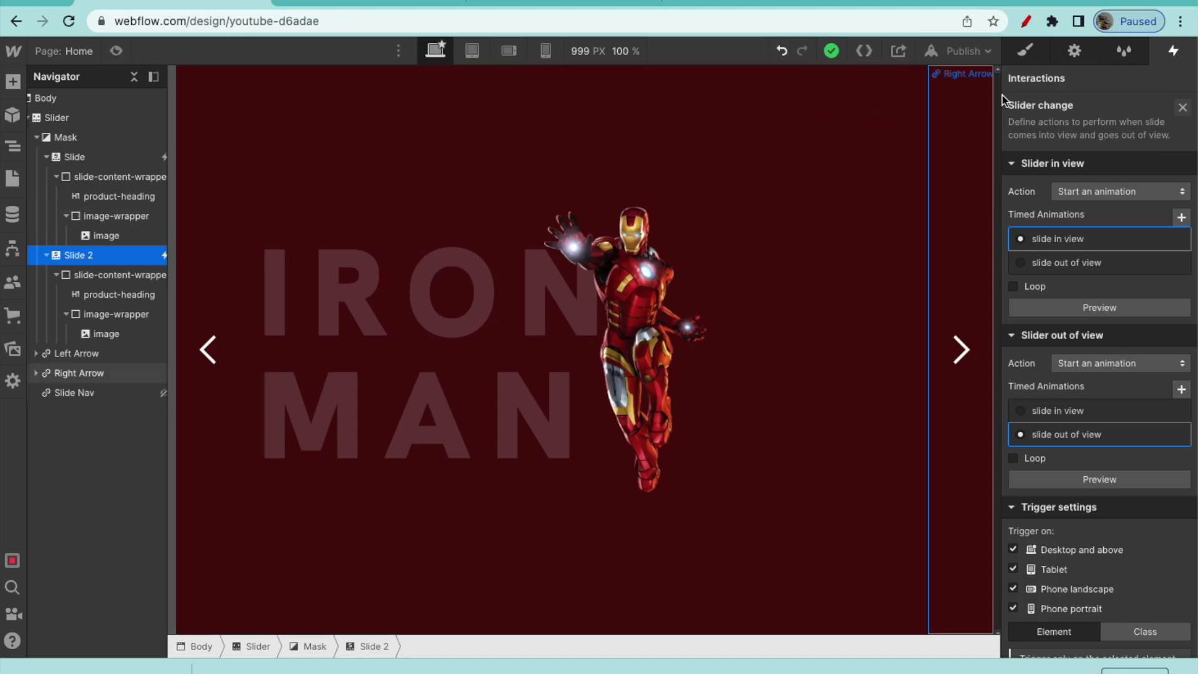
Step: Set the whole slider's animation to Cross Fade with a 1000 ms duration and preview it
click(1070, 54)
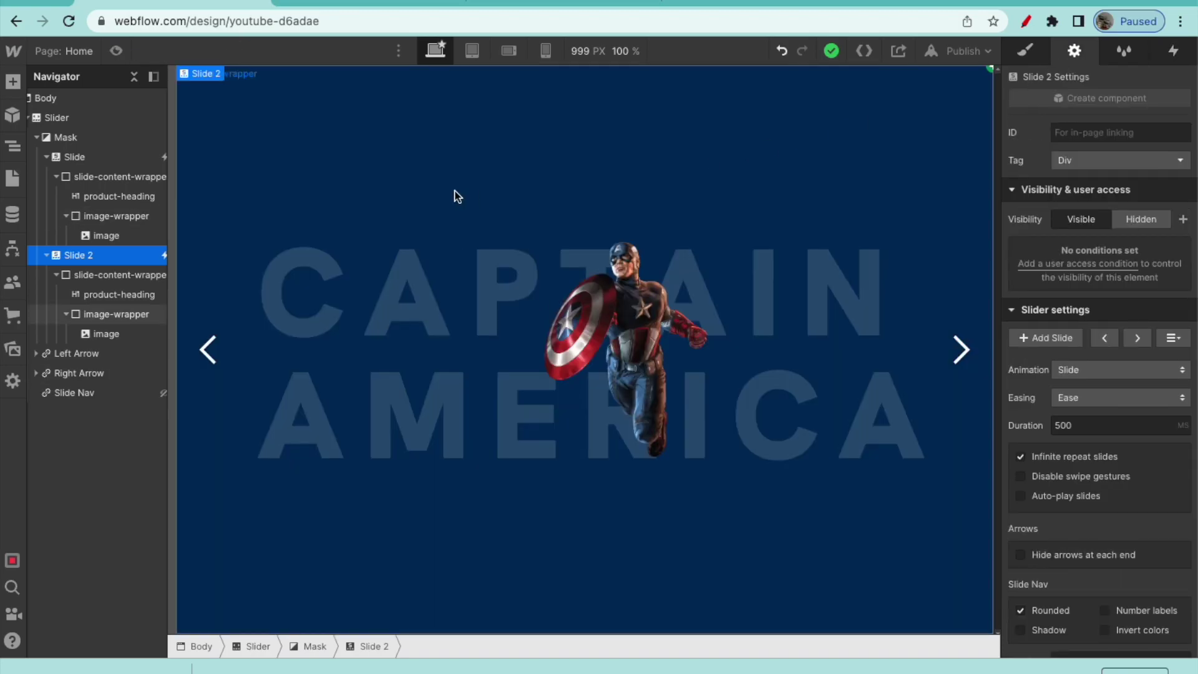
click(125, 117)
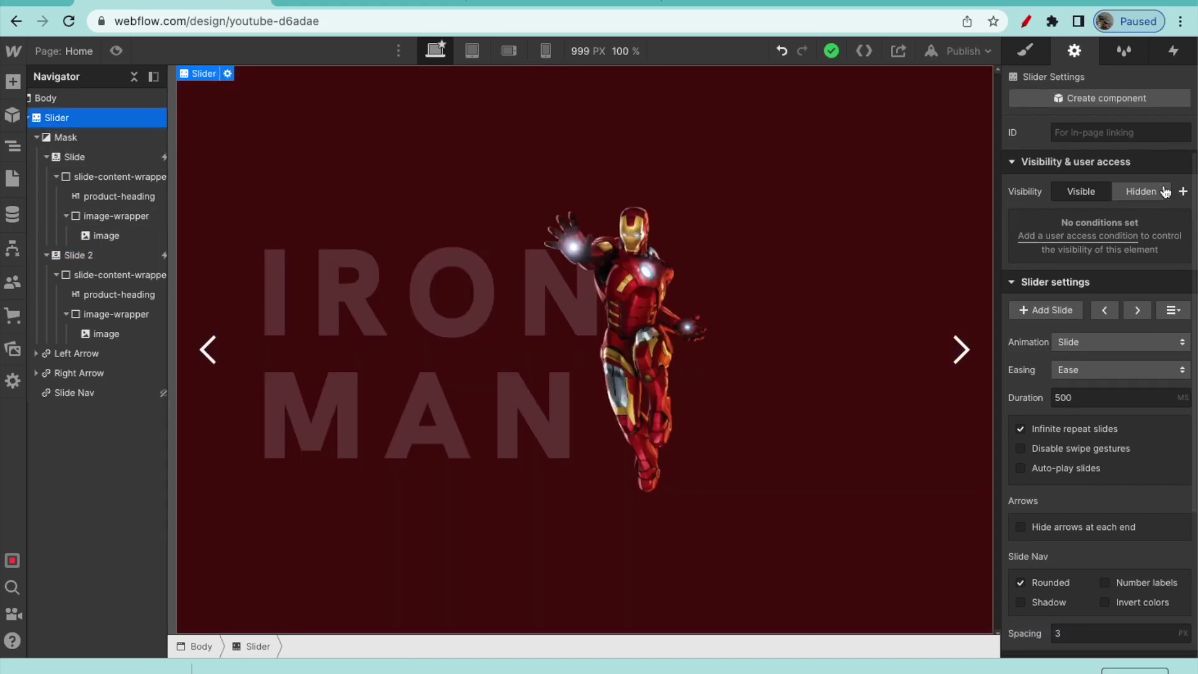
click(1109, 342)
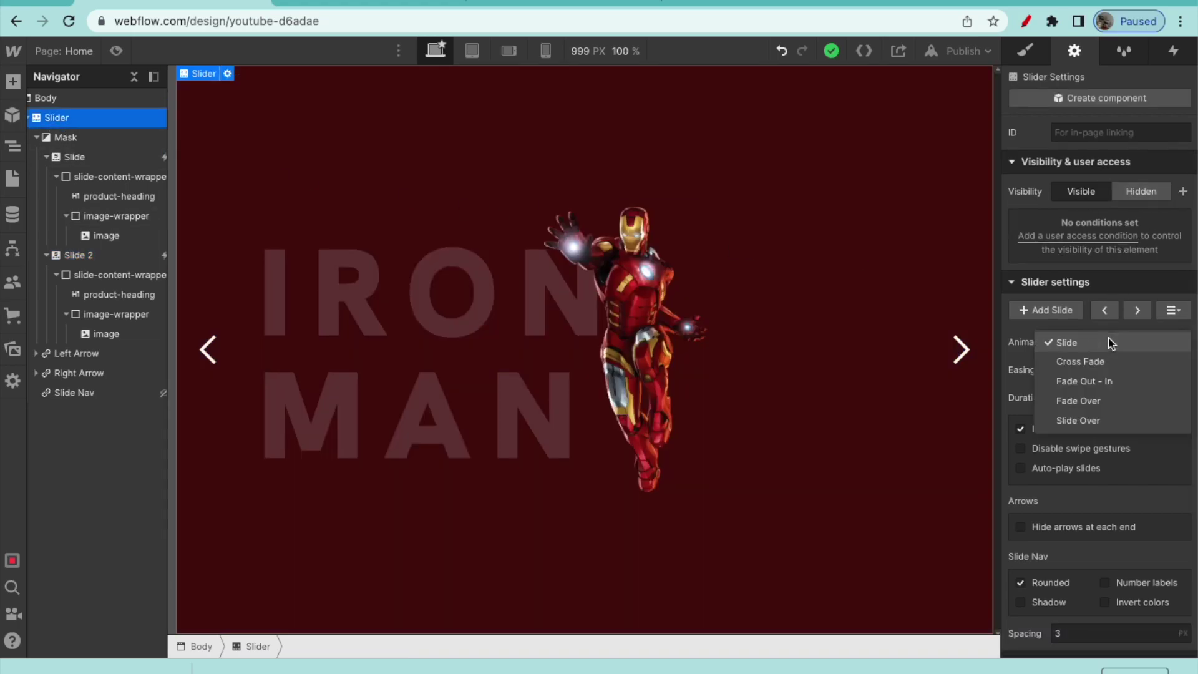
click(1110, 365)
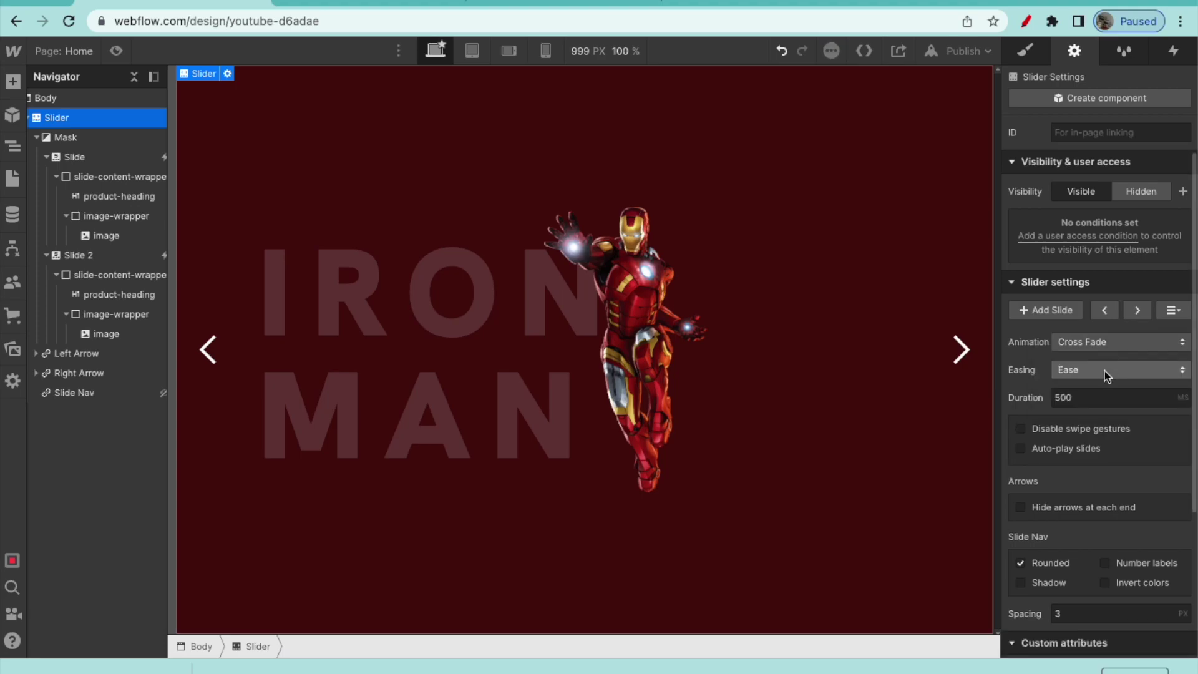
click(1092, 399)
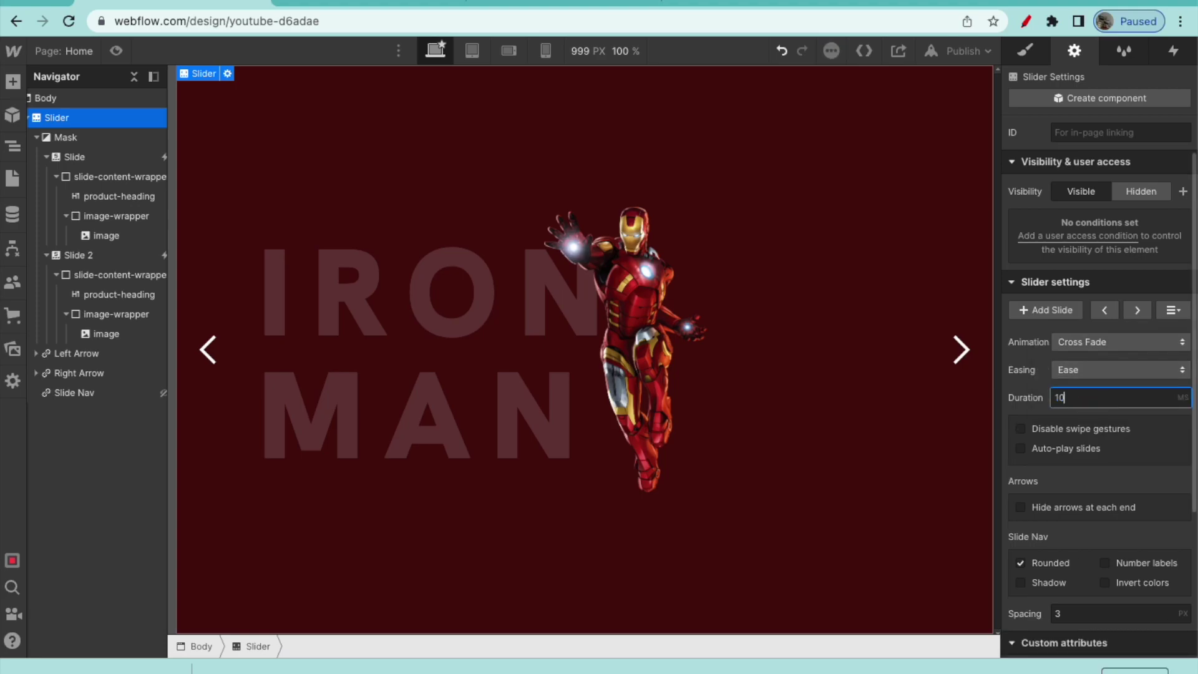
text(1000)
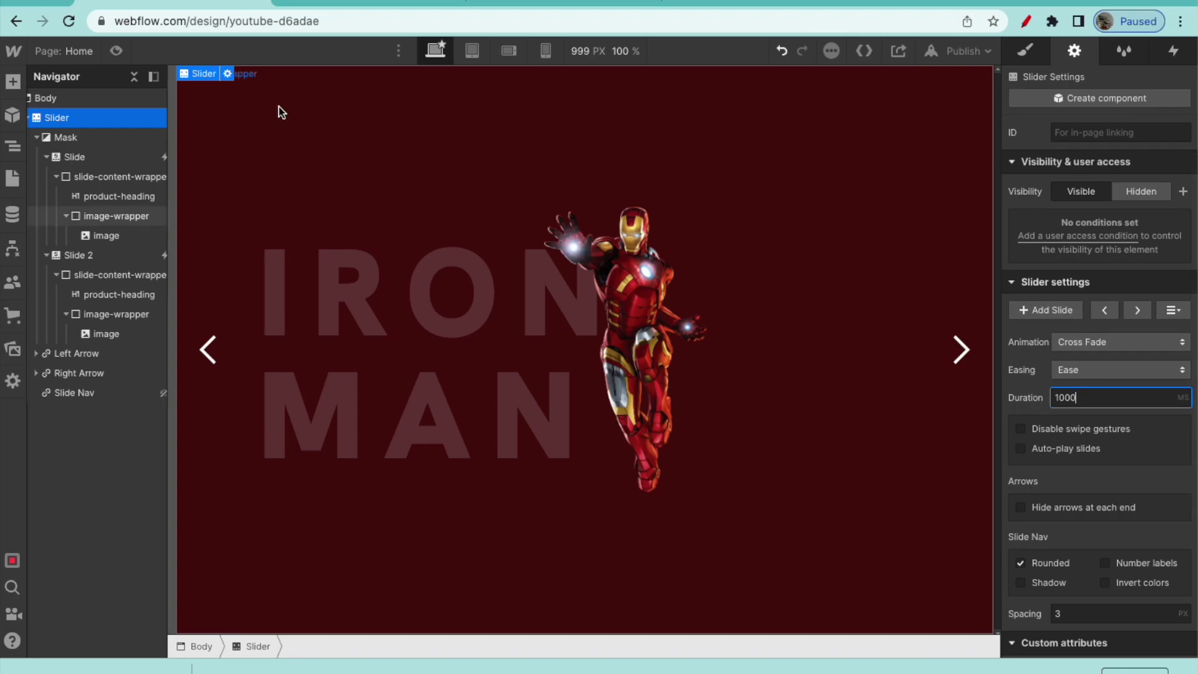
click(116, 51)
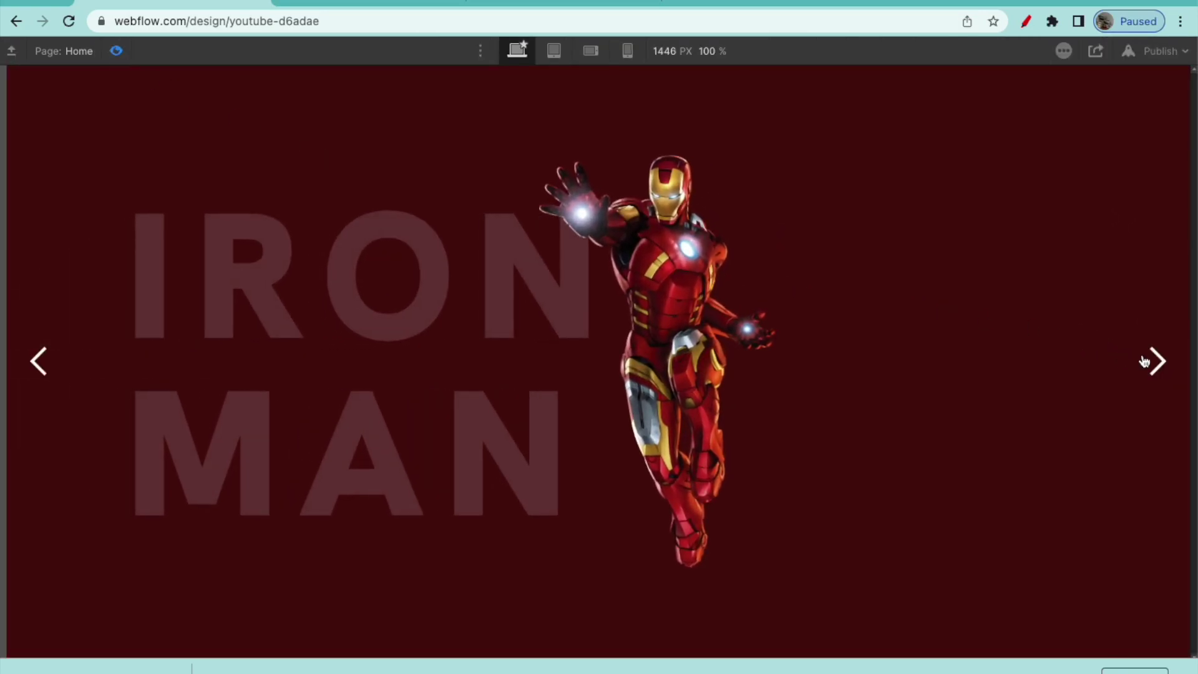
Step: Advance through the Iron Man and Captain America slides in preview, then exit preview
click(1148, 361)
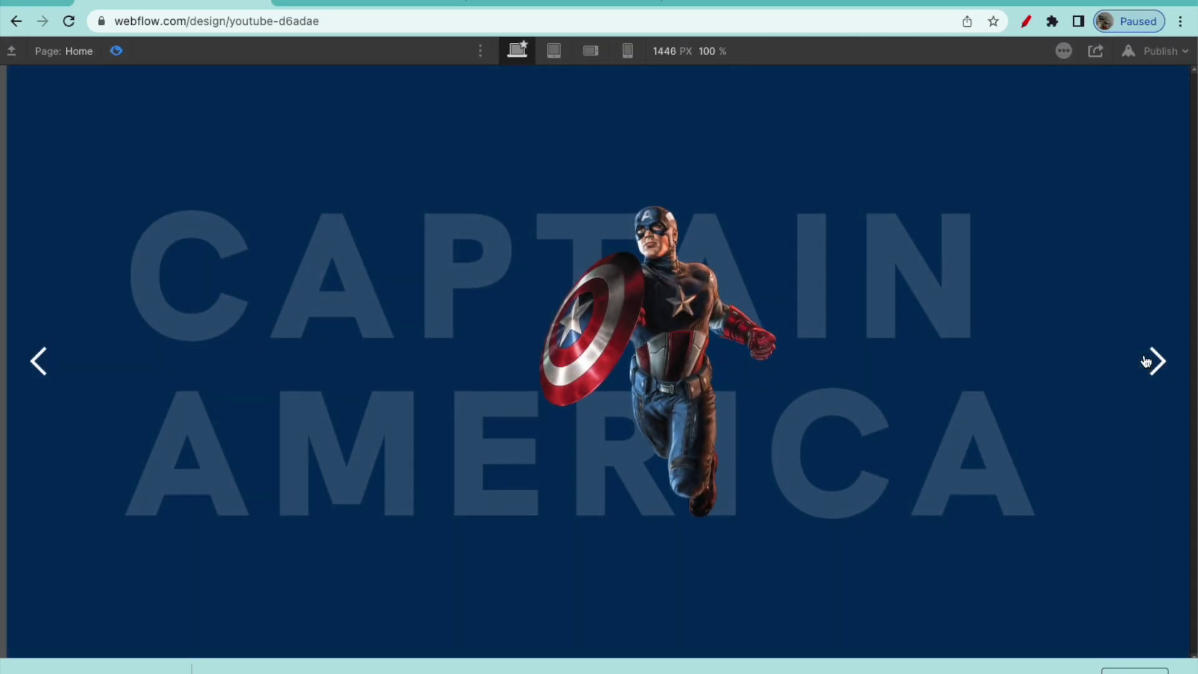
click(1145, 361)
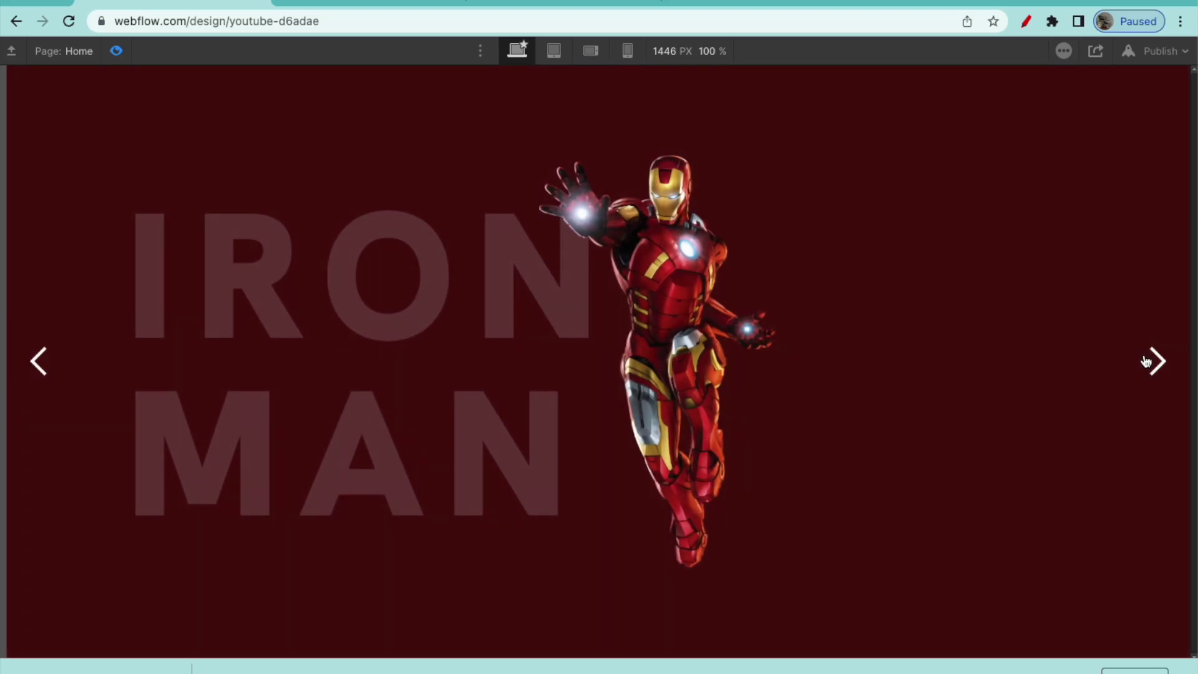
click(1146, 361)
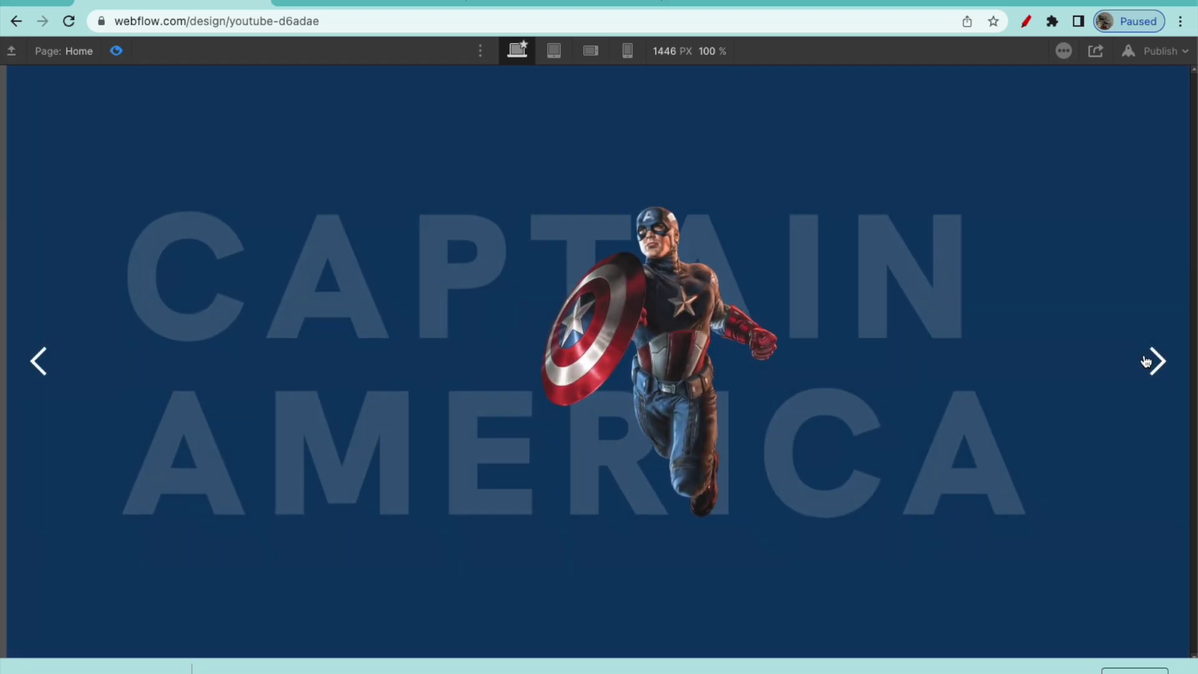
click(1146, 361)
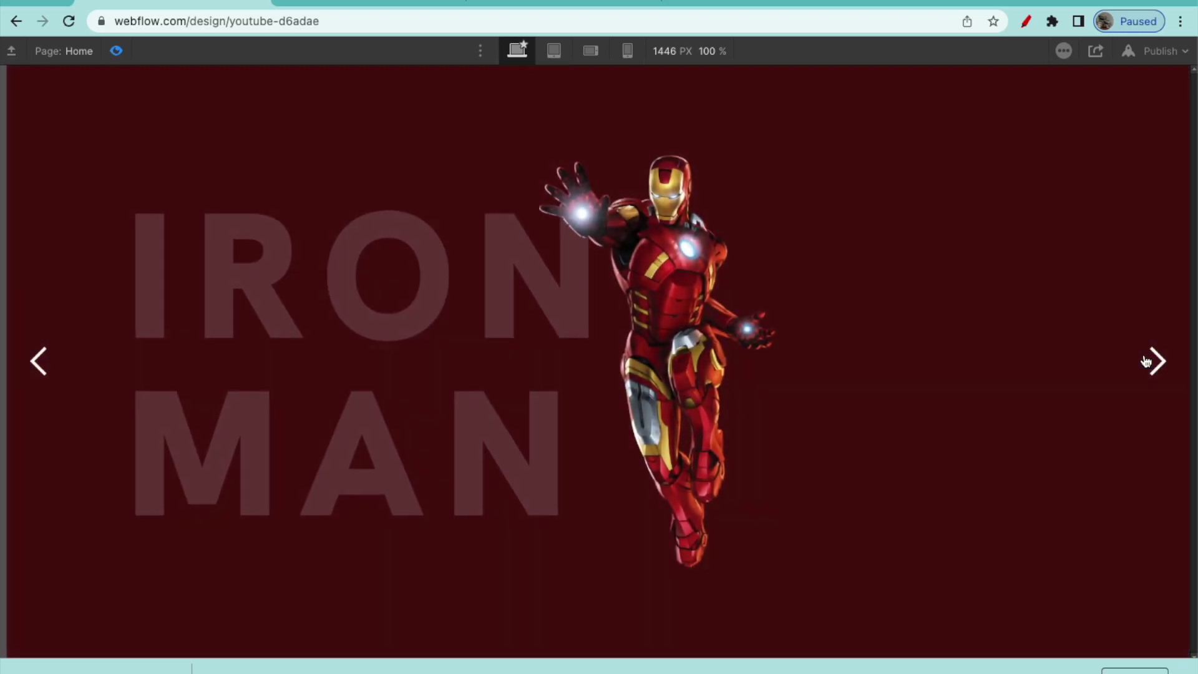
click(1146, 361)
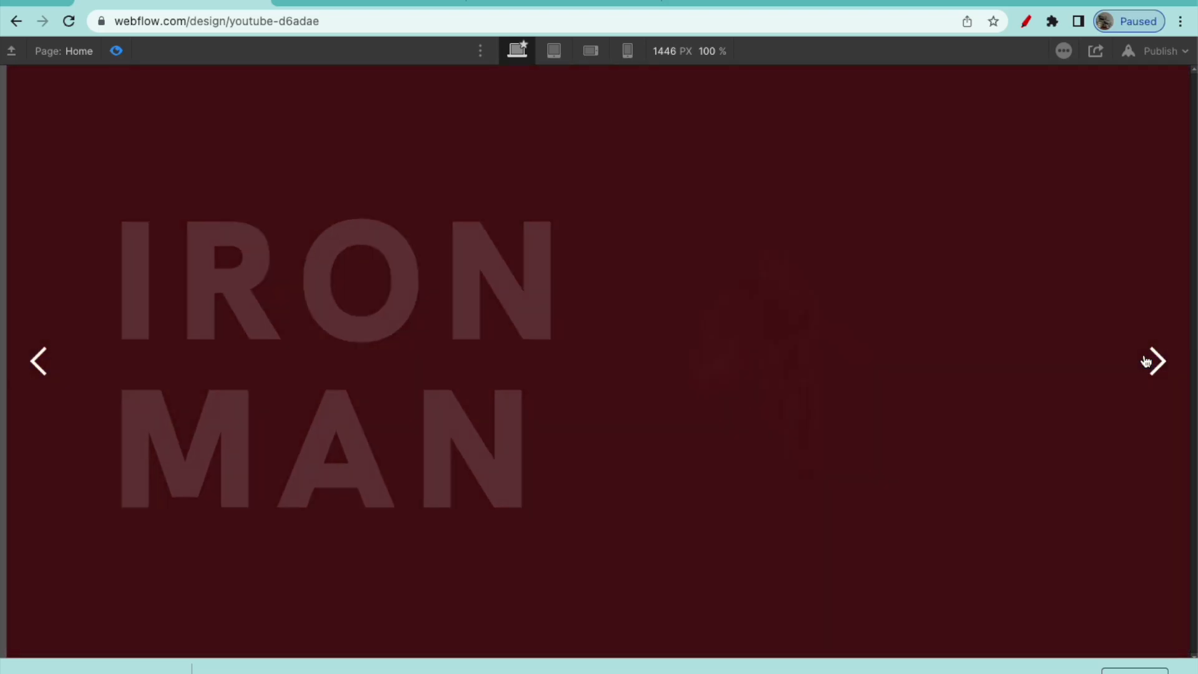
click(1146, 360)
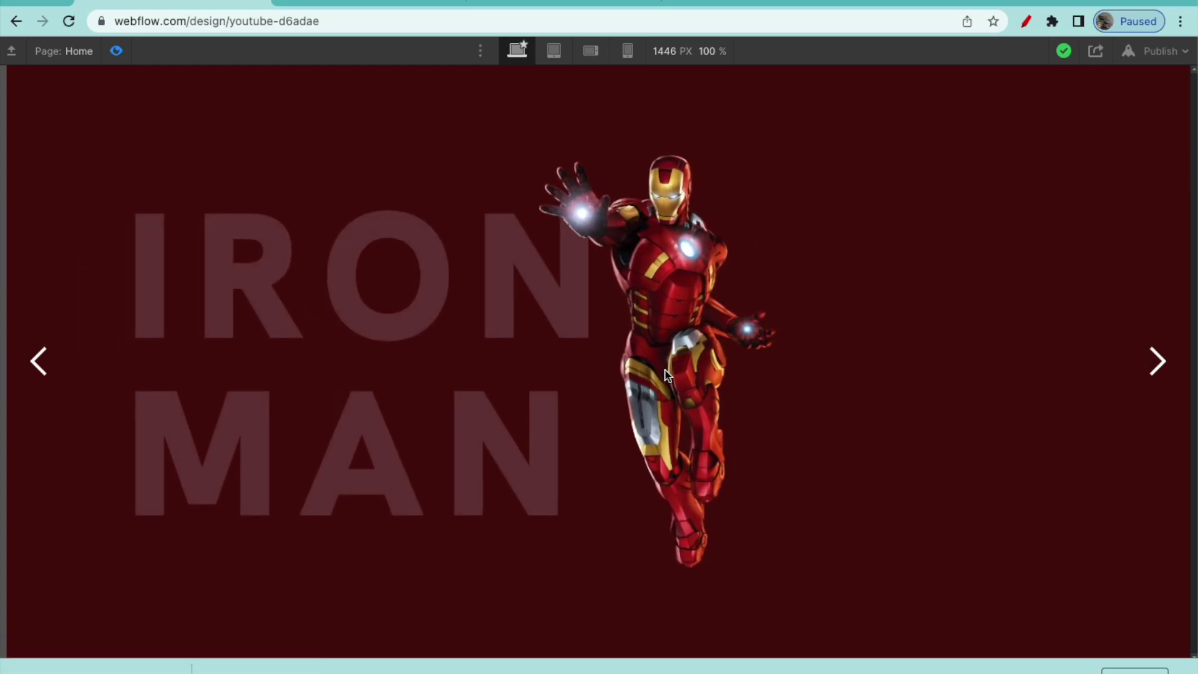
click(1148, 366)
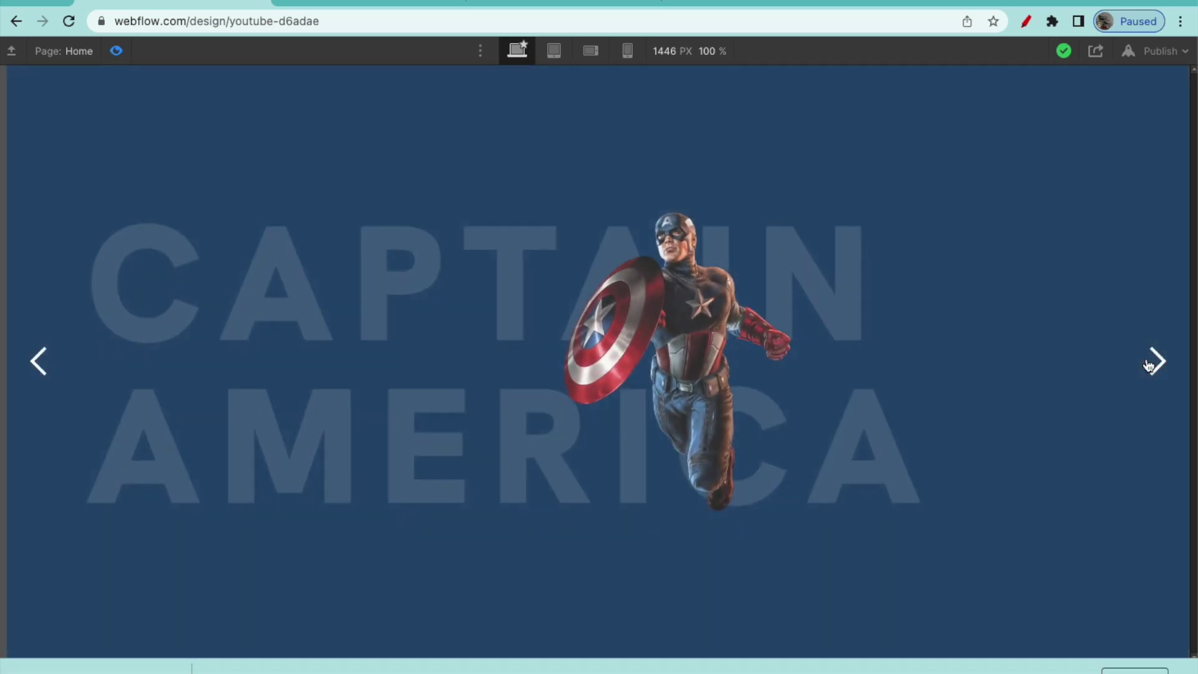
click(1148, 365)
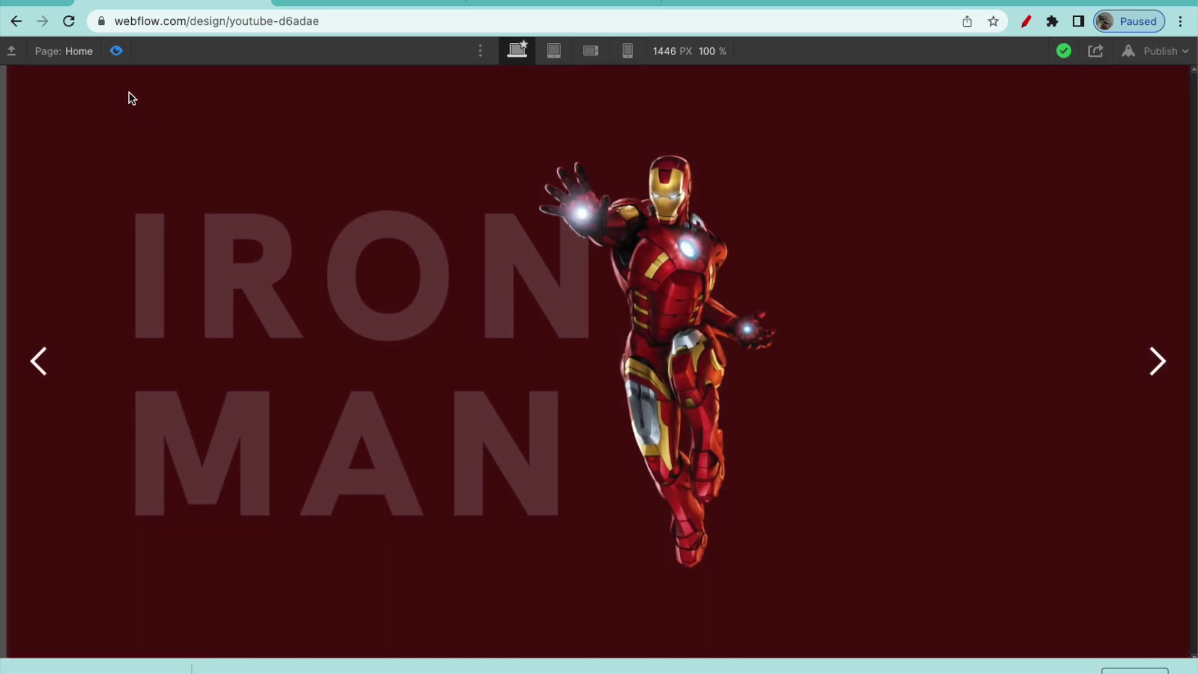
click(118, 52)
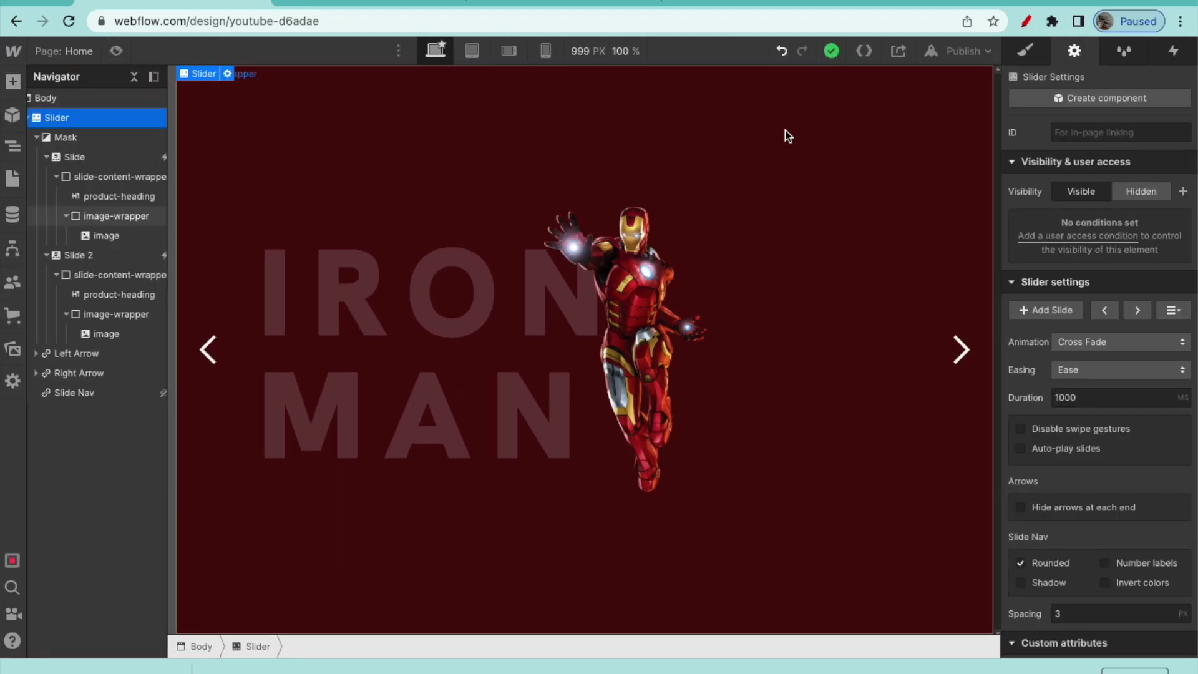
Step: Open Slide 1's Slider change trigger and inspect the slide in view animation's Hide/Show actions
click(1173, 52)
click(83, 154)
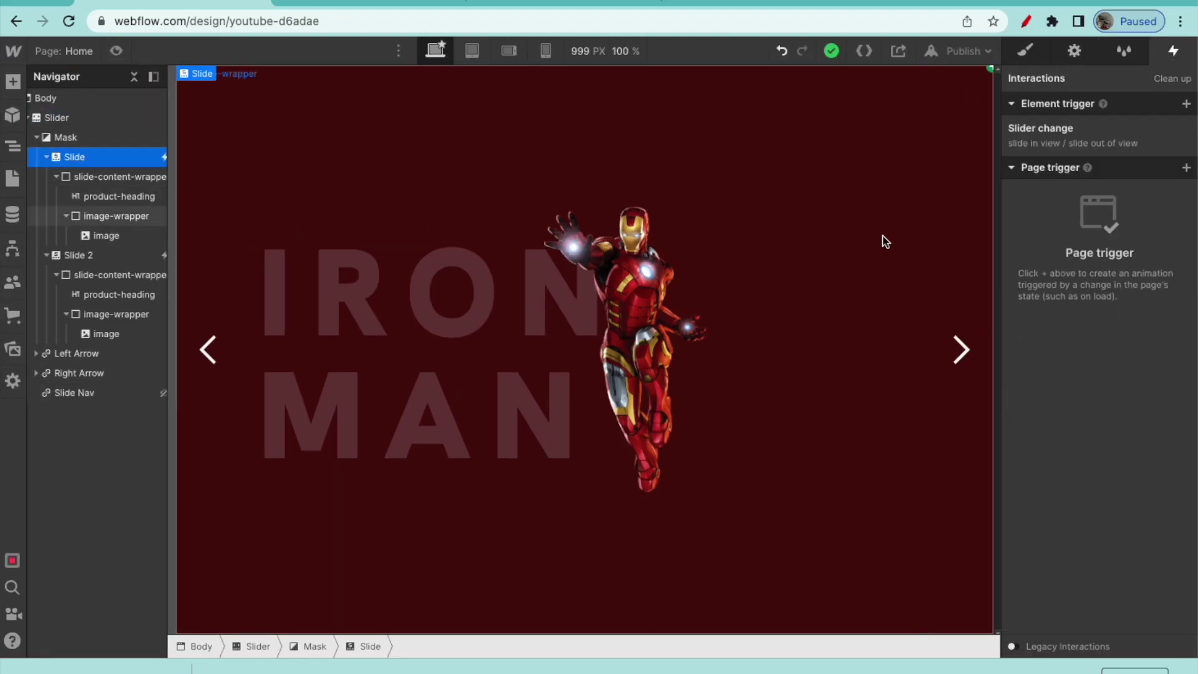
click(1098, 135)
click(1097, 236)
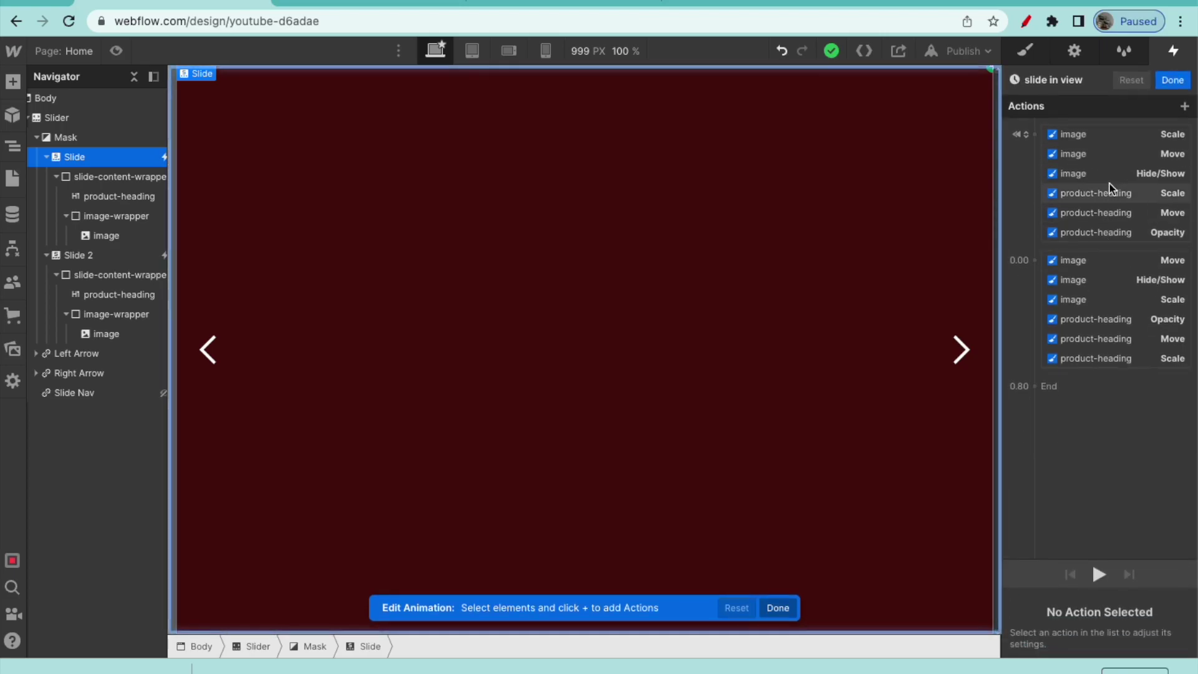
click(1107, 177)
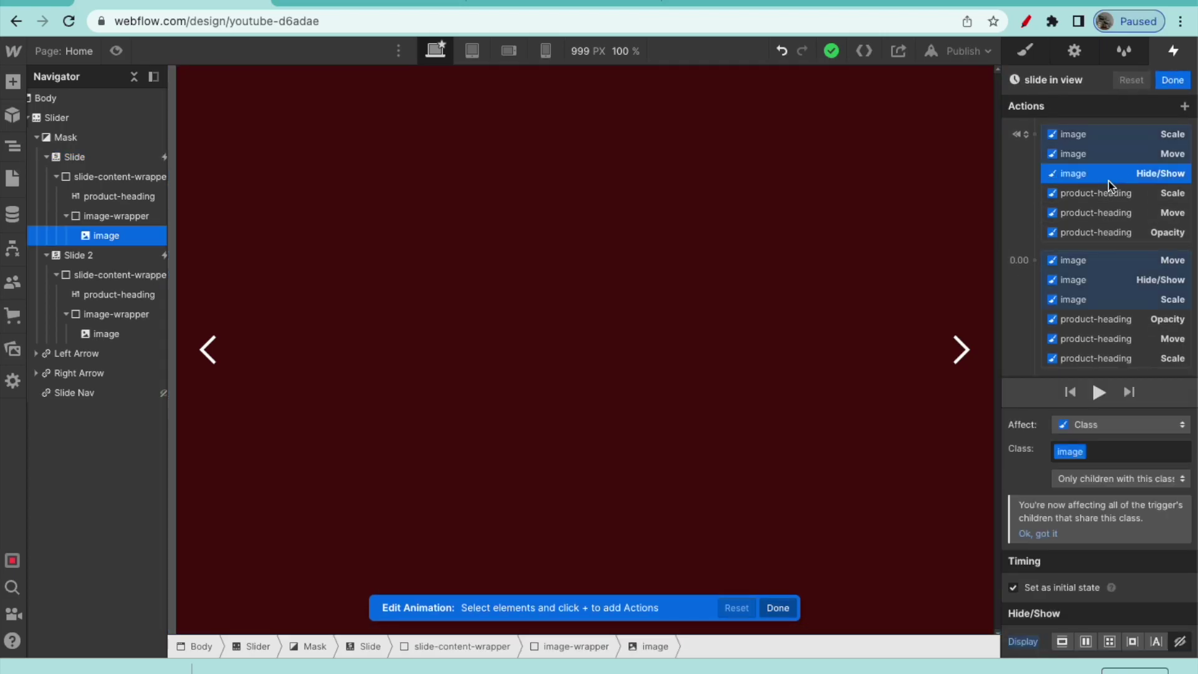
click(1099, 278)
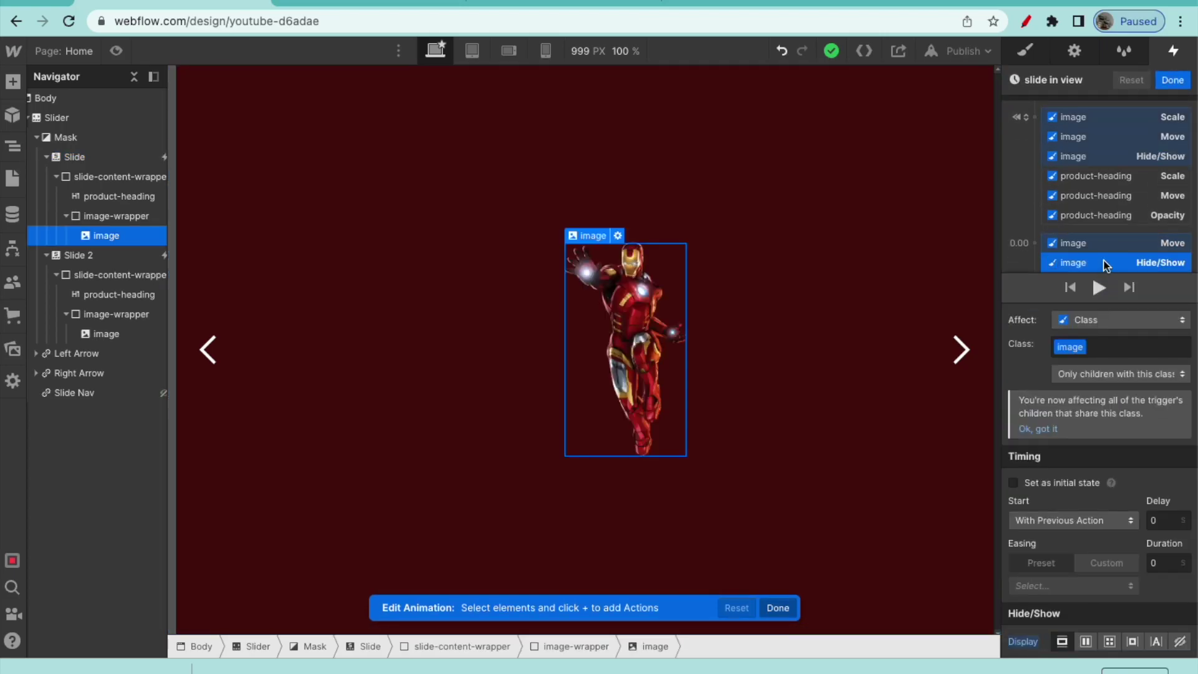
click(1172, 80)
Step: Open the slide out of view animation and preview the slider with its animations
scroll(1055, 449, down, 1)
click(1052, 411)
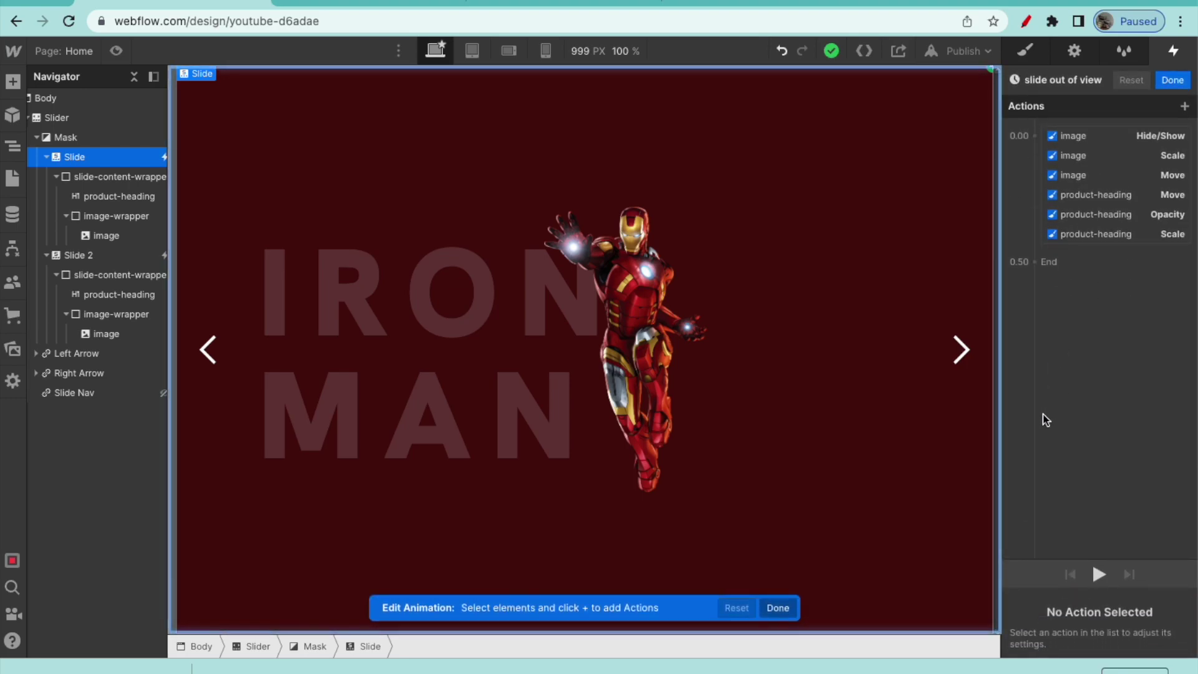
key(super+shift+p)
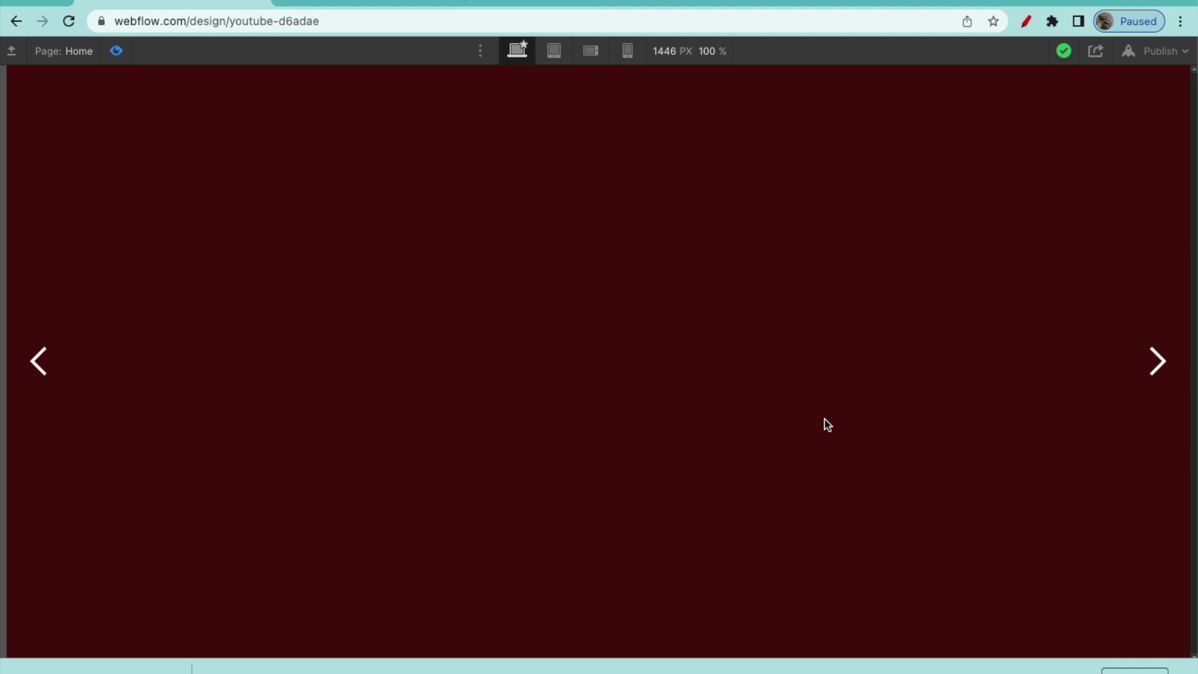
click(117, 52)
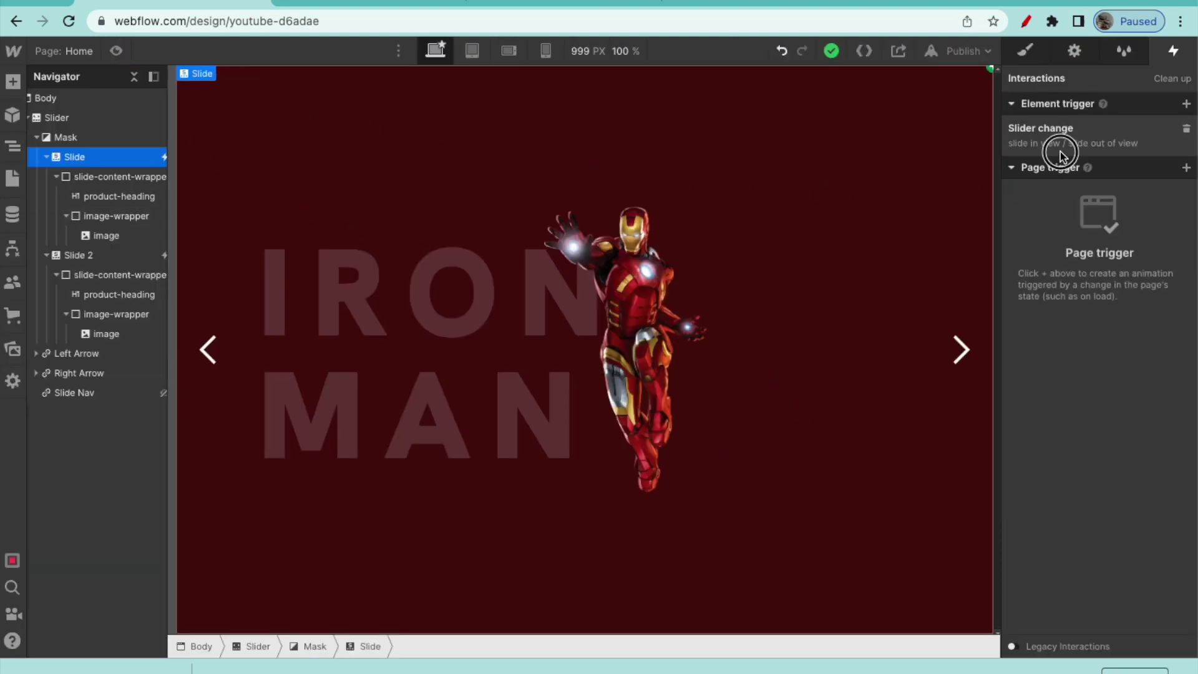
Step: Review the image's Scale, Move and Hide/Show actions in slide in view, then close the settings
click(1061, 153)
click(1089, 241)
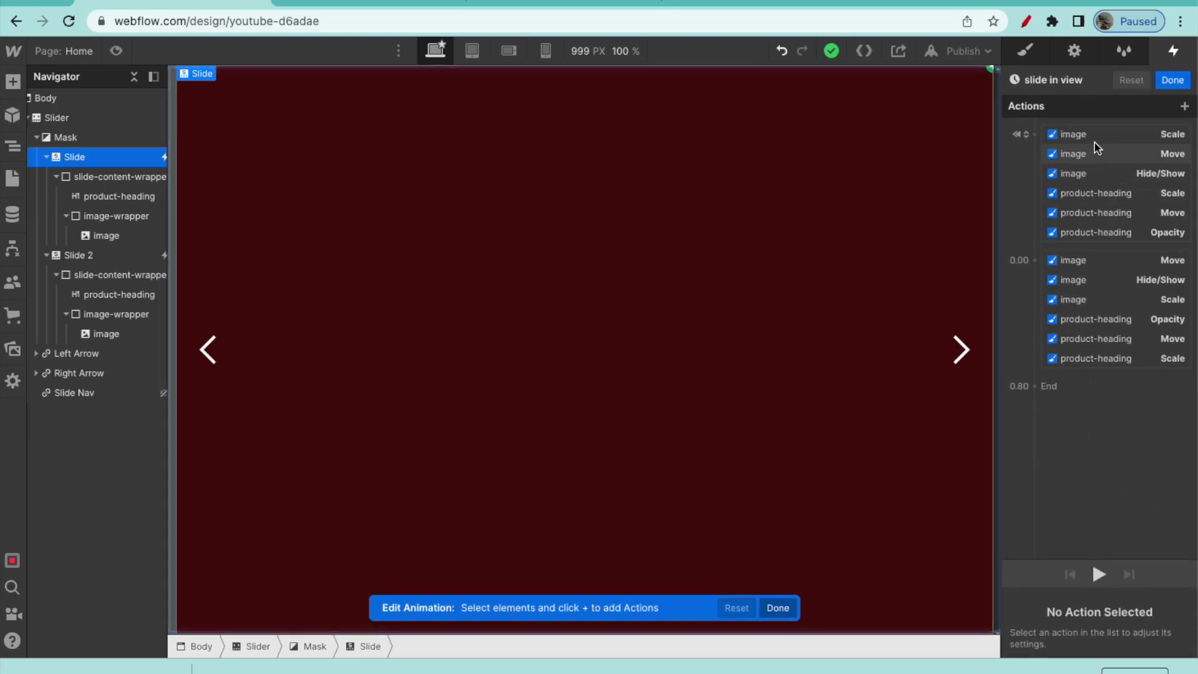
click(1094, 145)
click(1097, 137)
click(1115, 171)
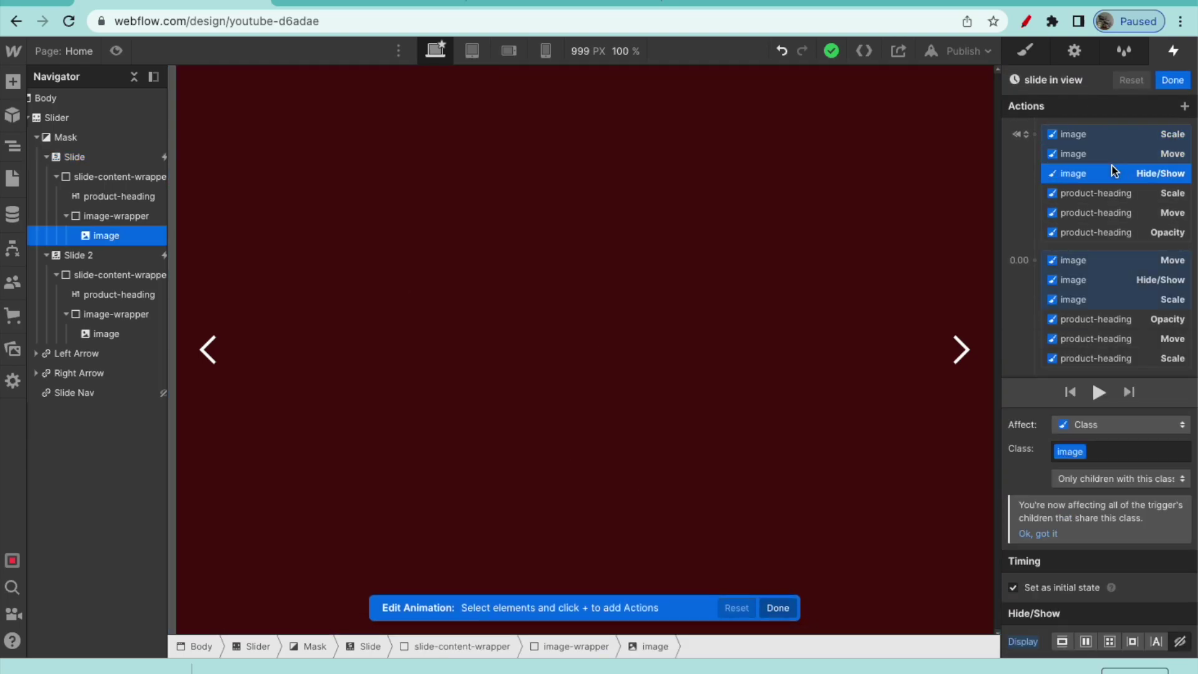
click(1173, 81)
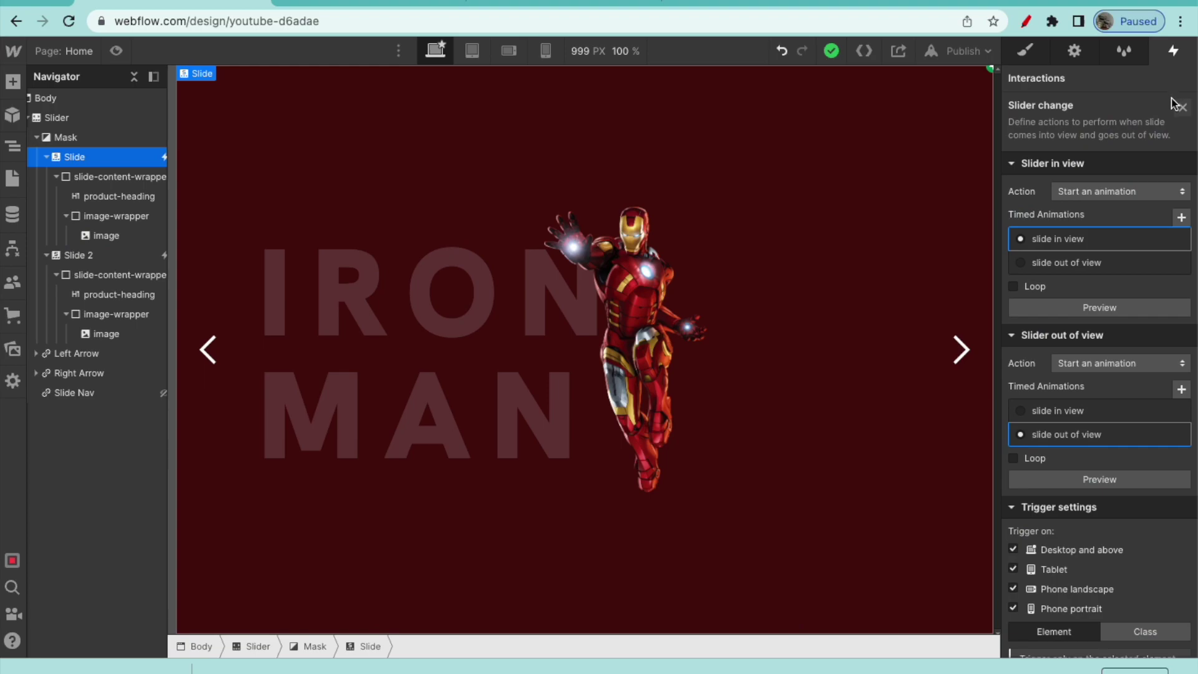
click(1174, 104)
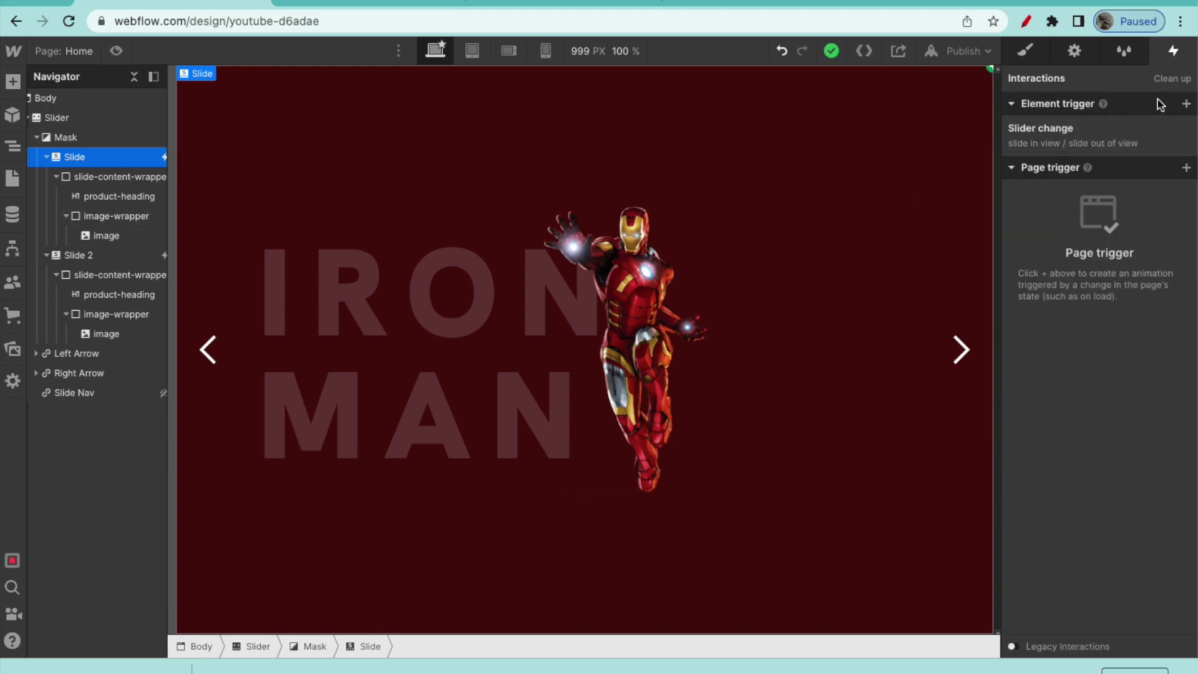
Step: Add a Slider change trigger whose in-view starts a new timed animation named 'slide one in view'
click(1187, 104)
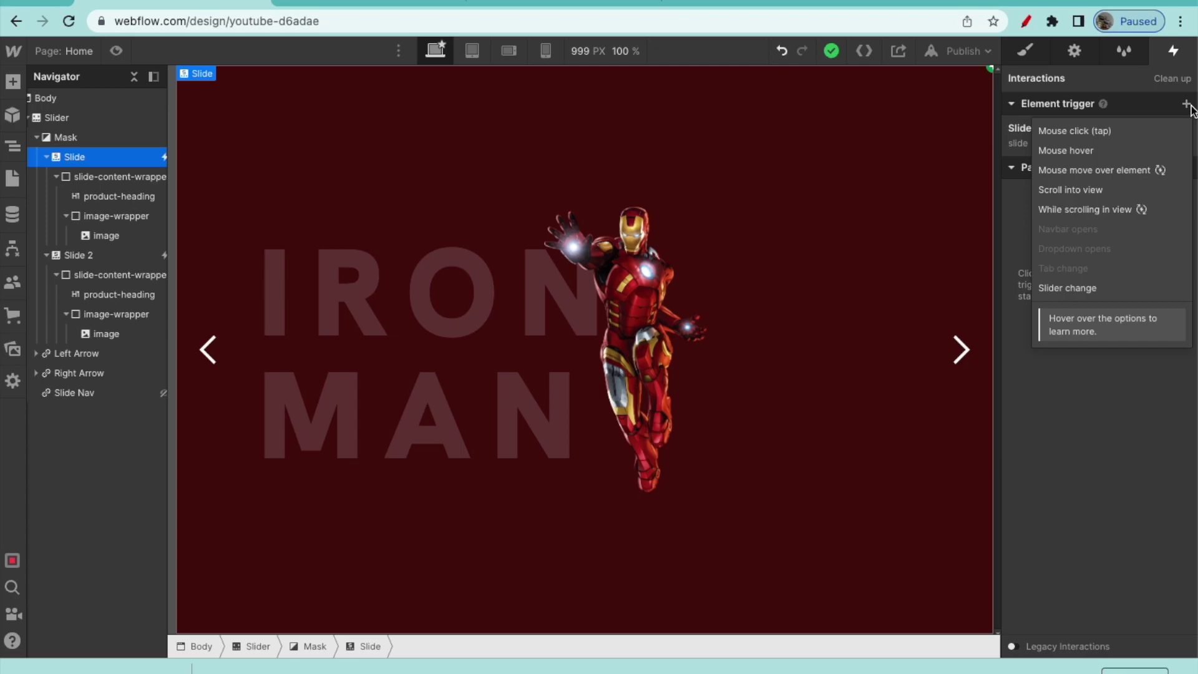
click(1096, 281)
click(1102, 193)
click(1101, 227)
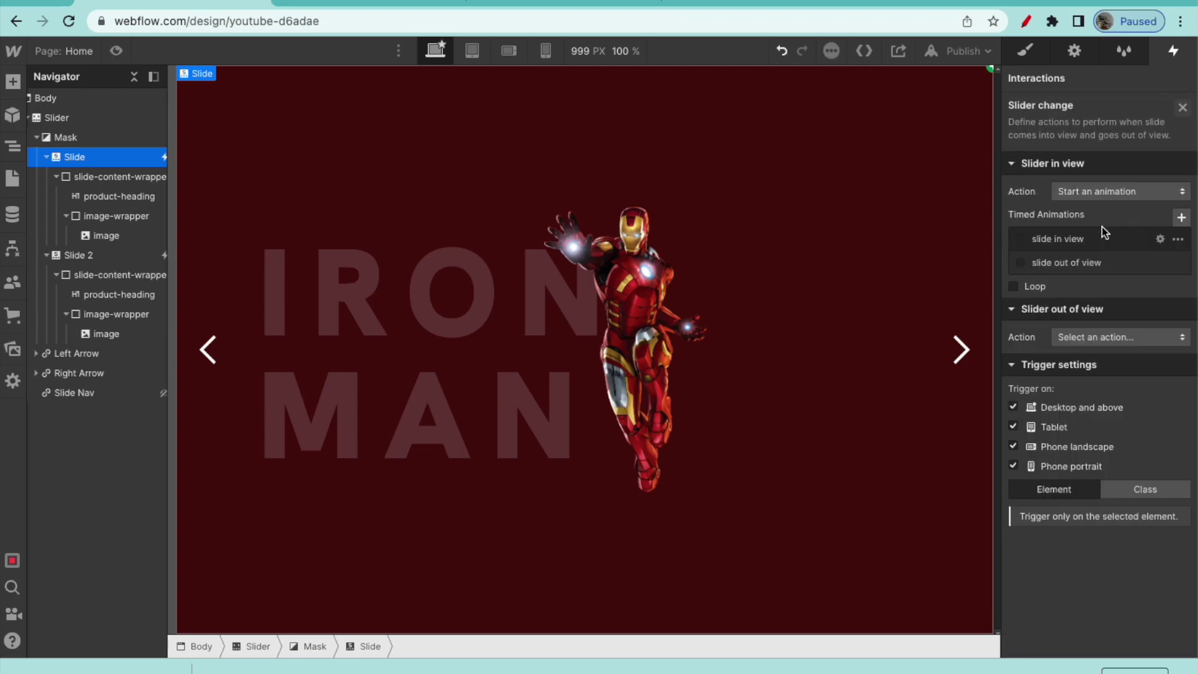
click(1179, 218)
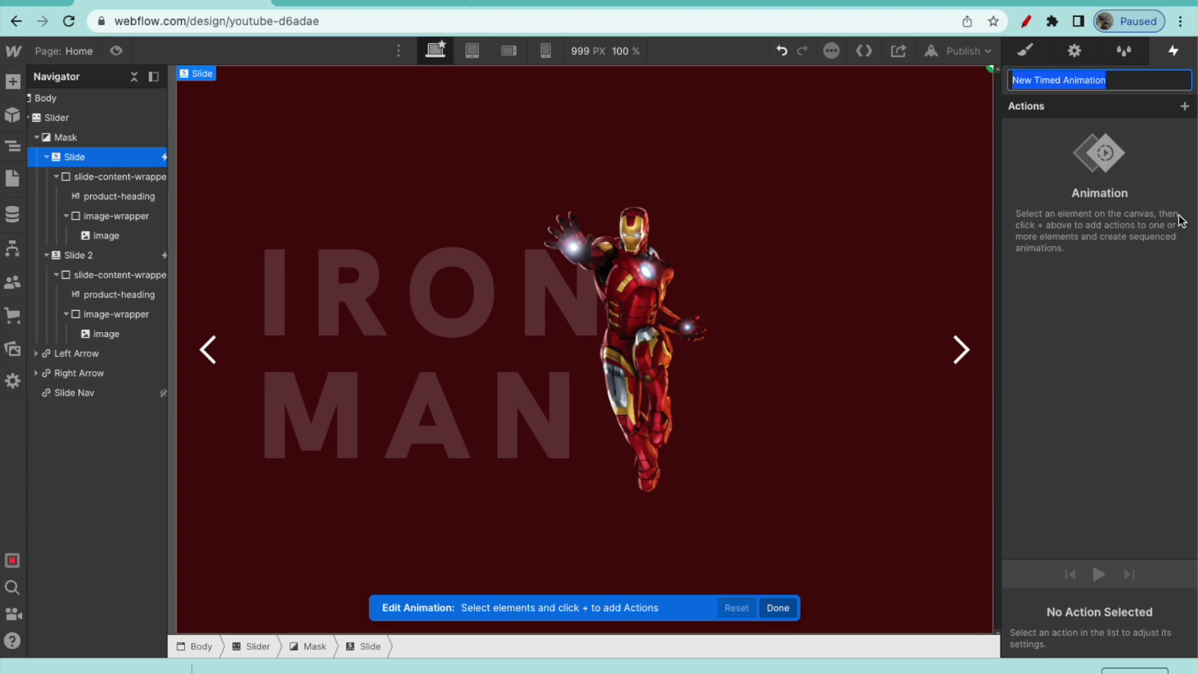
text(slide one in view)
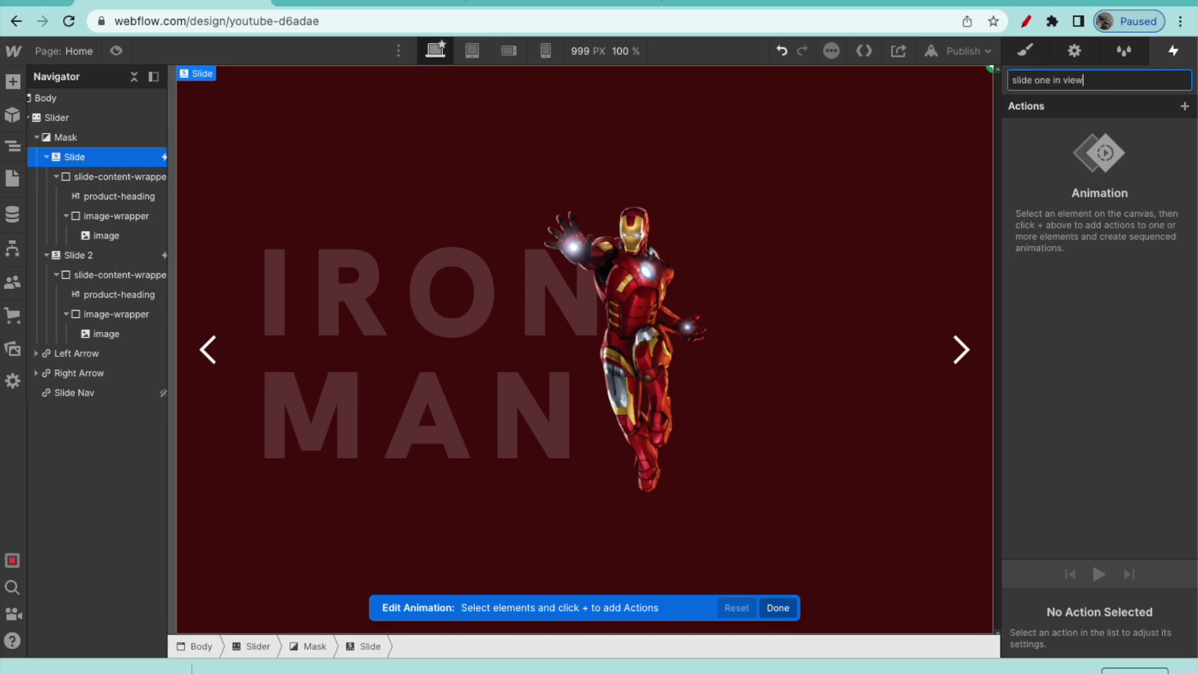
key(Return)
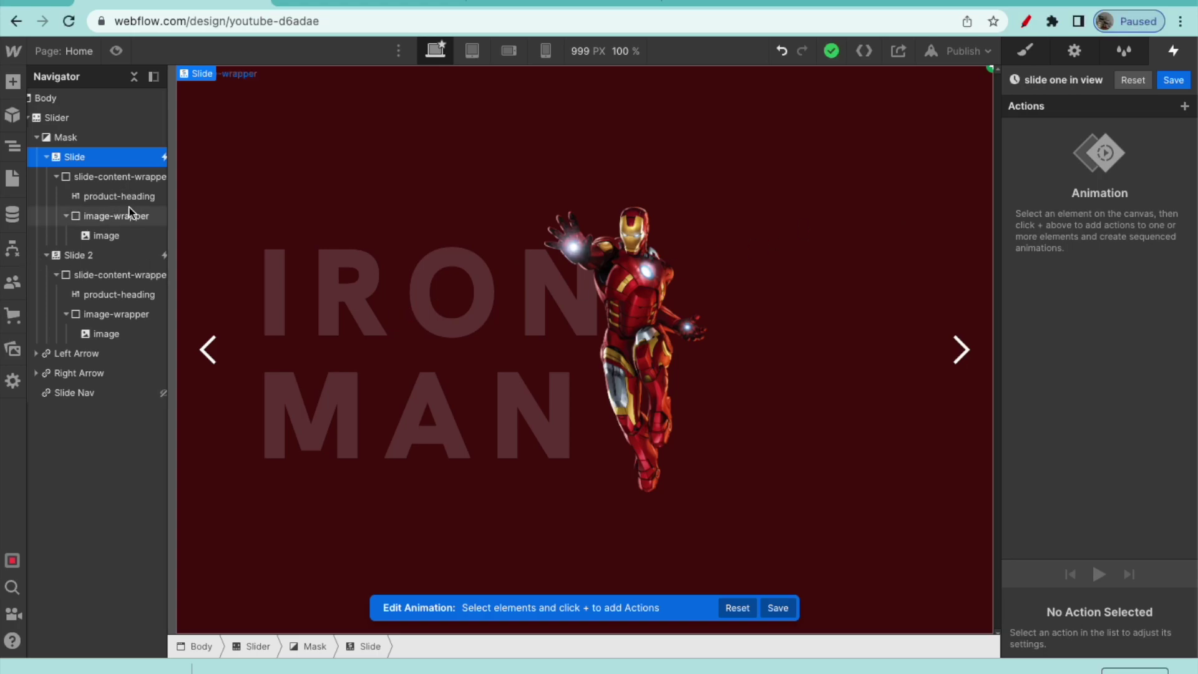
Step: Add a Hide/Show action for the Iron Man image to the animation
click(145, 234)
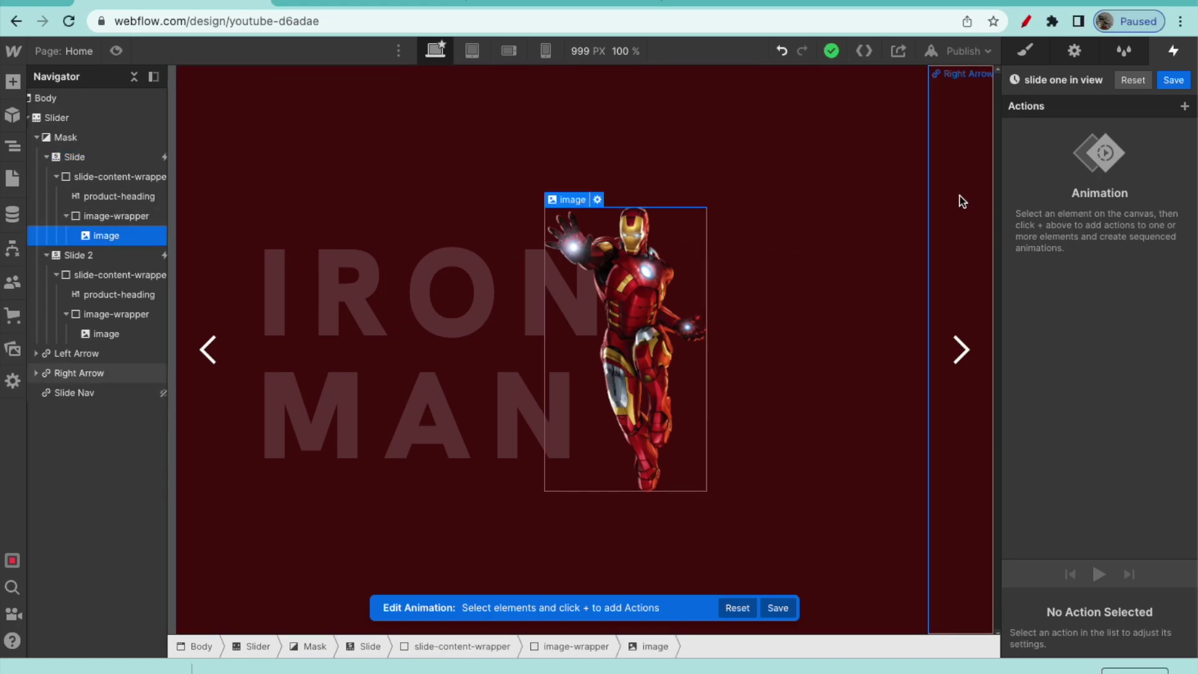
click(1189, 108)
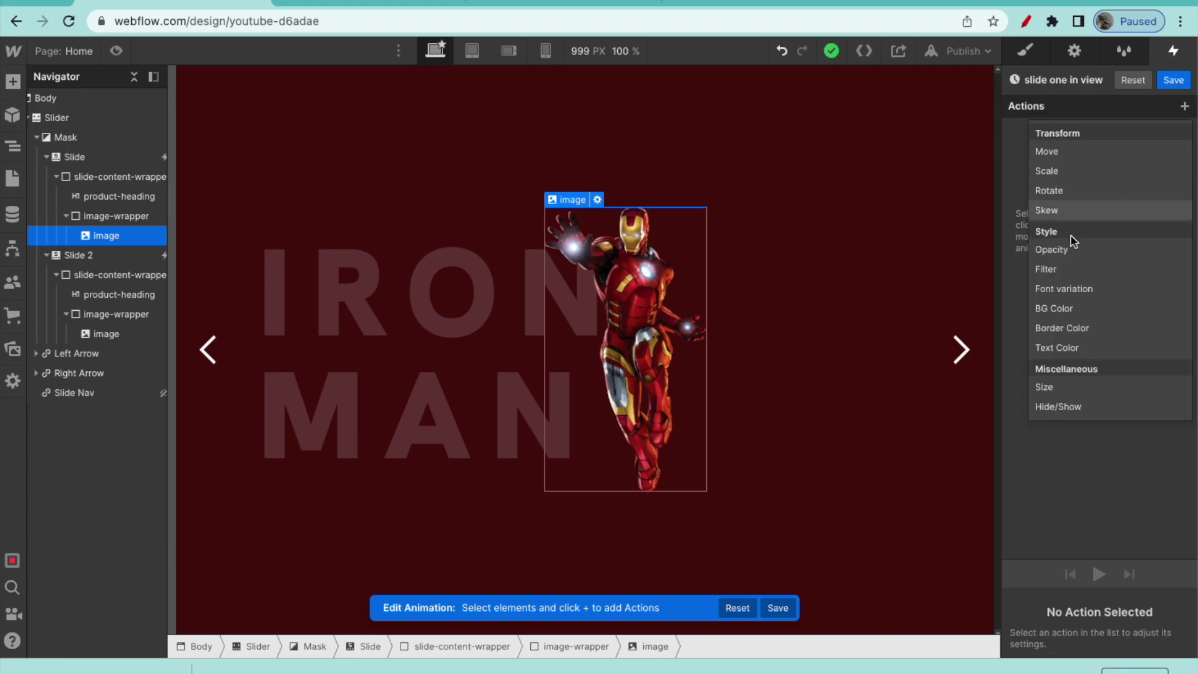
click(1086, 406)
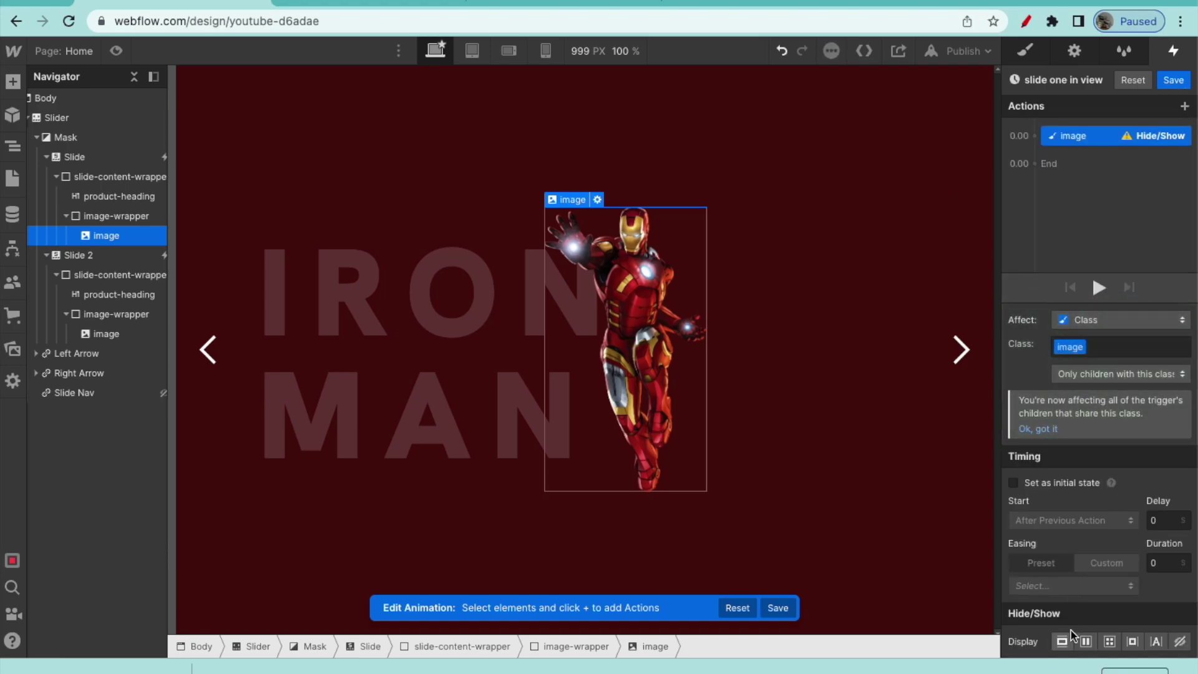
Step: Save 'slide one in view', preview the Iron Man and Captain America slides, then exit preview
click(1173, 80)
click(1026, 51)
click(116, 51)
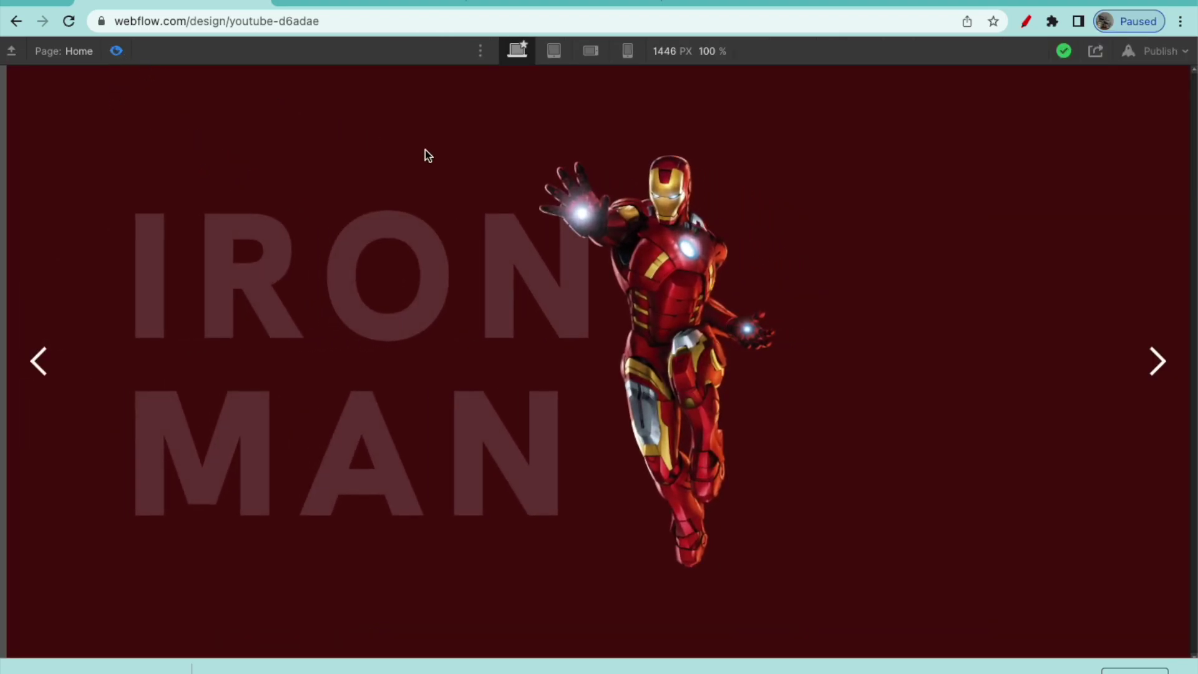
click(1135, 358)
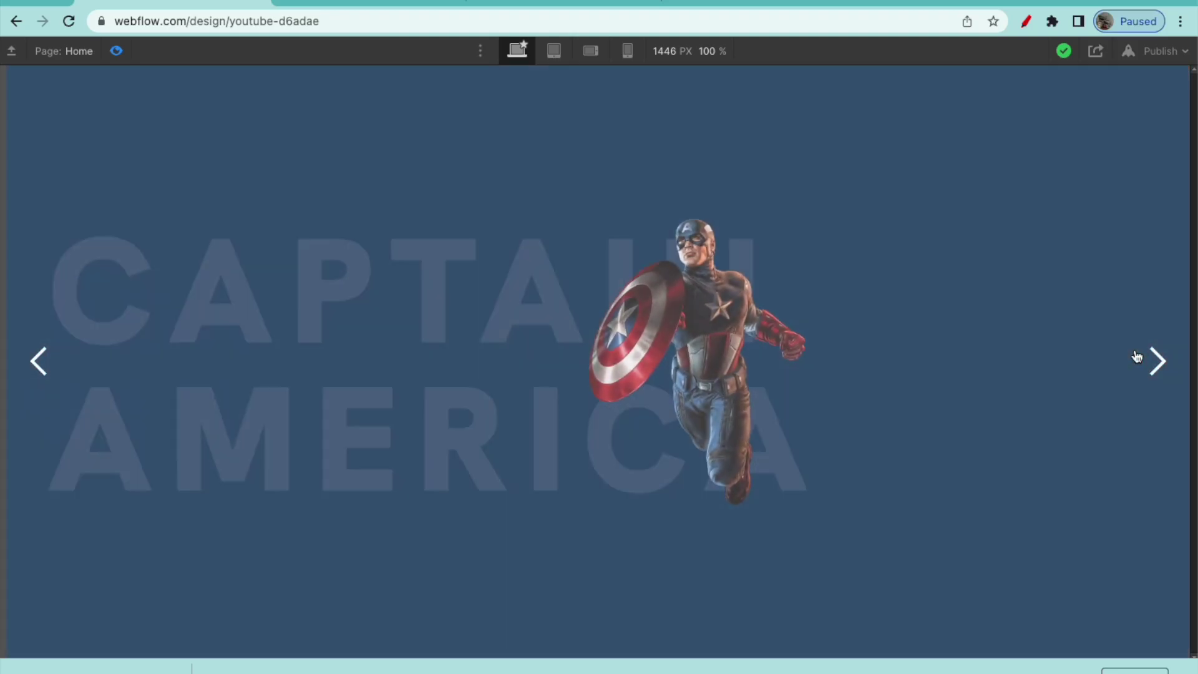
click(1135, 355)
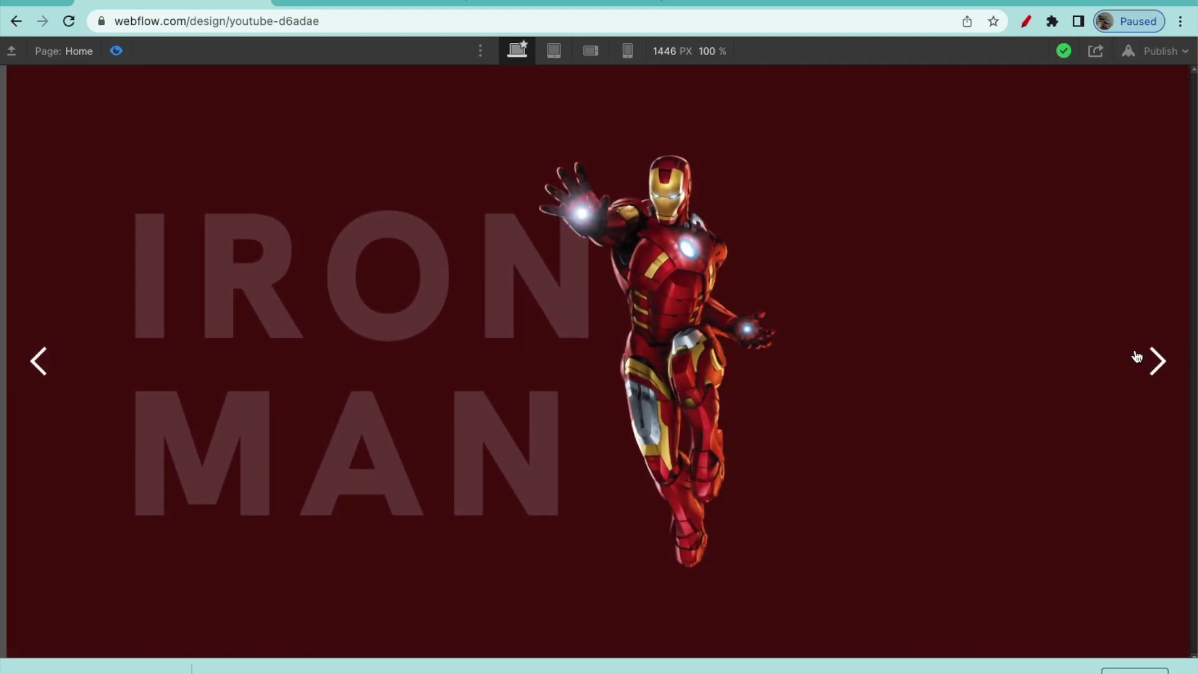
click(1135, 356)
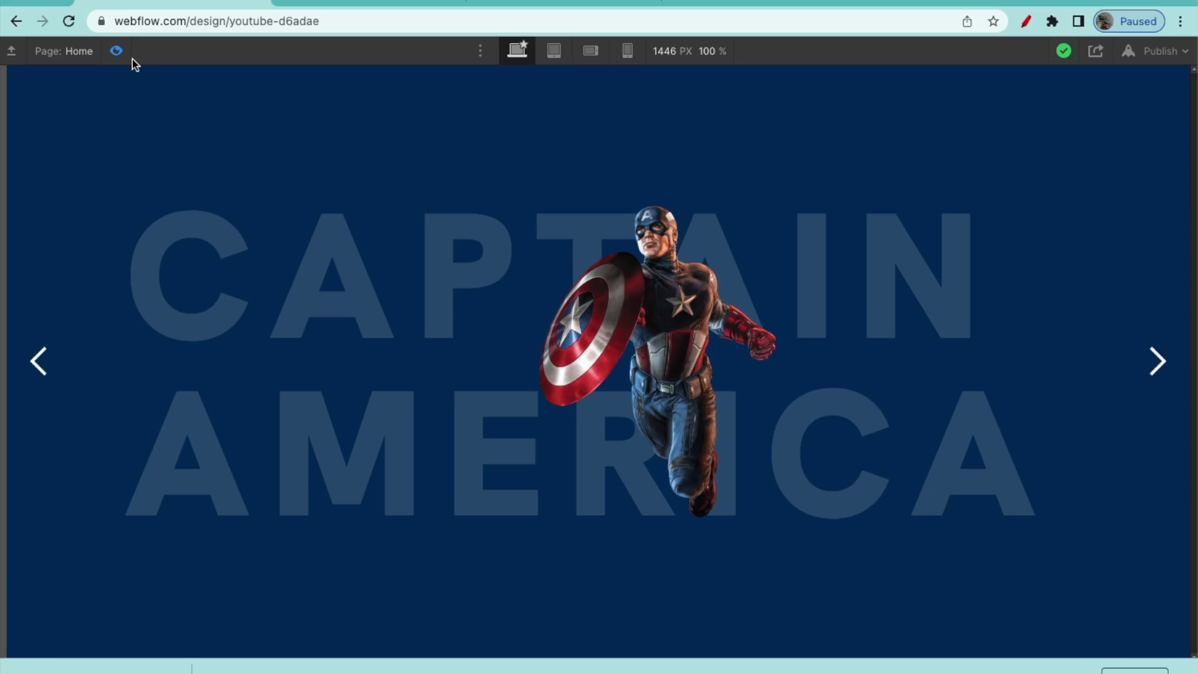
click(116, 51)
Step: Change the slider transition duration to 50 and the easing to Ease In Out
click(1073, 54)
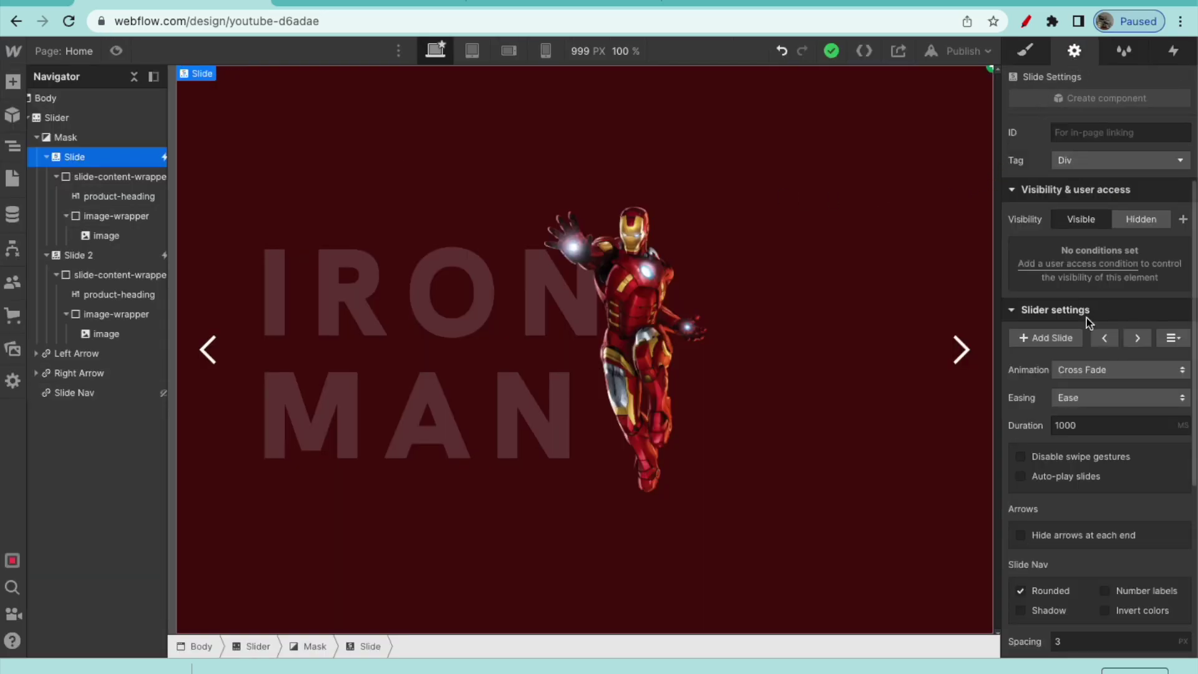
double_click(1098, 425)
text(50)
click(1085, 399)
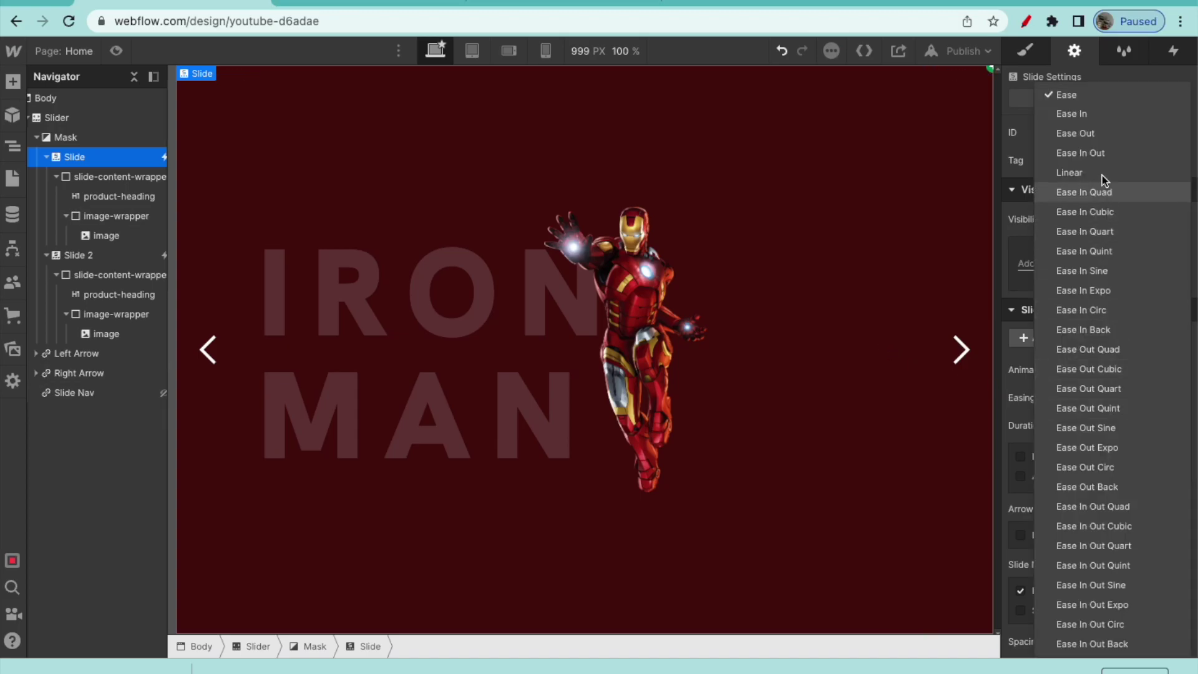
click(1098, 154)
Step: Preview the slider's new timing, then select the left arrow's icon and the Left Arrow element
click(116, 50)
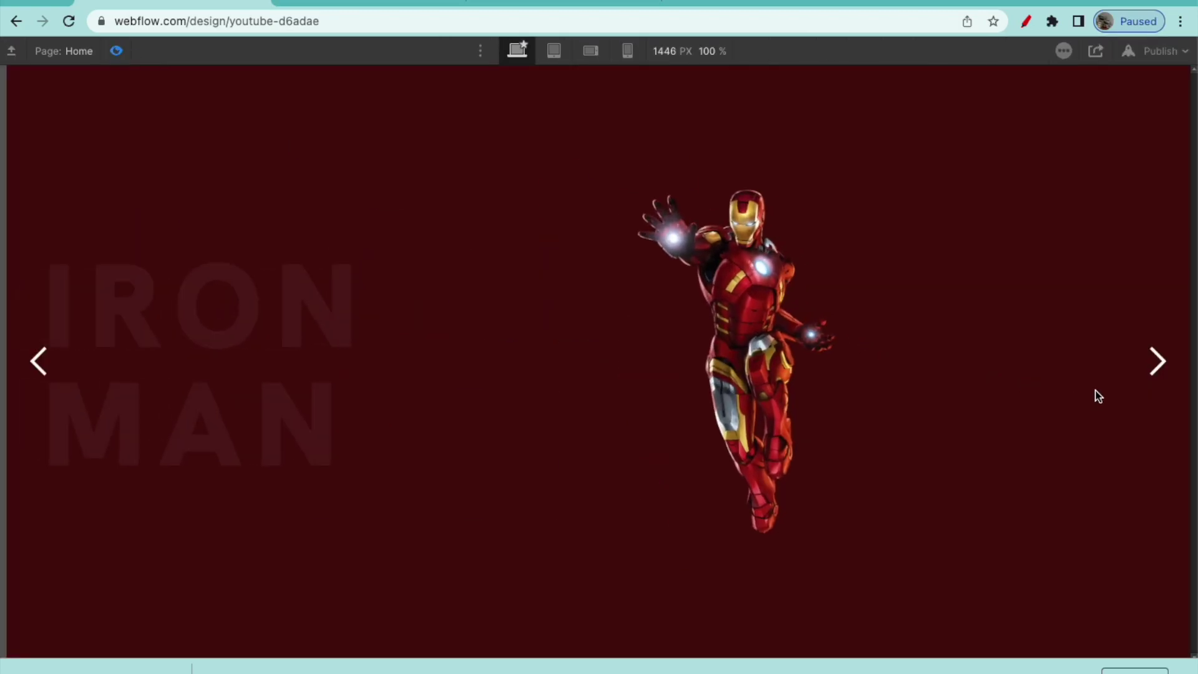
click(1156, 365)
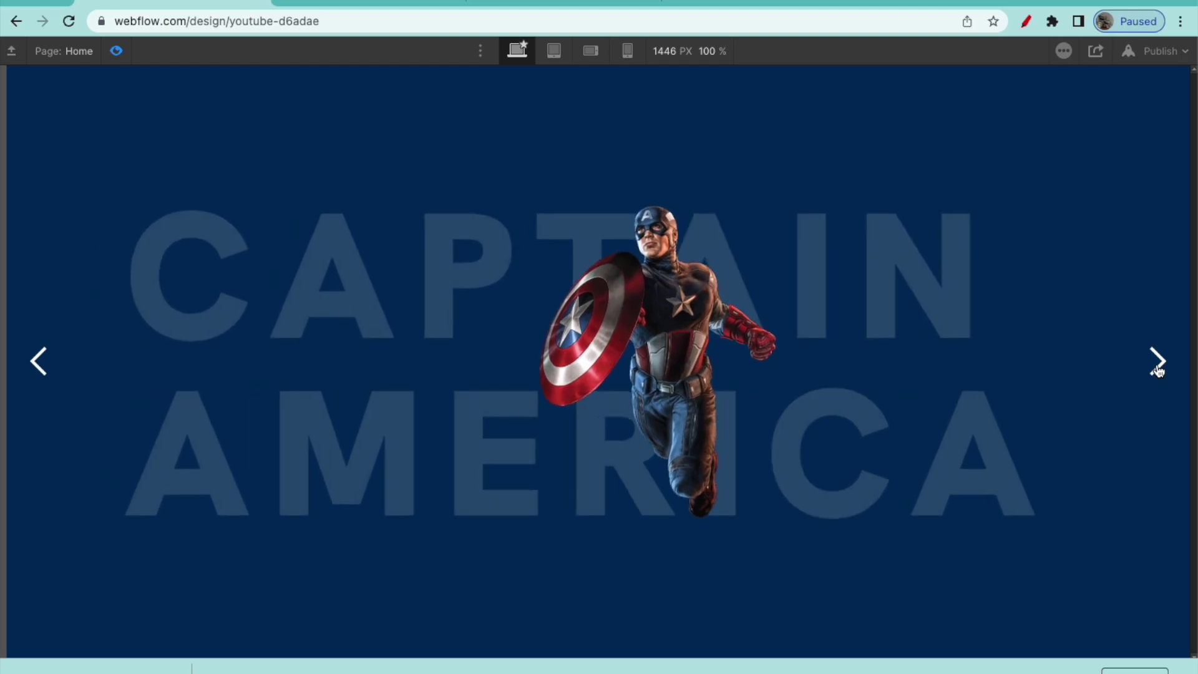
click(1157, 365)
click(1157, 365)
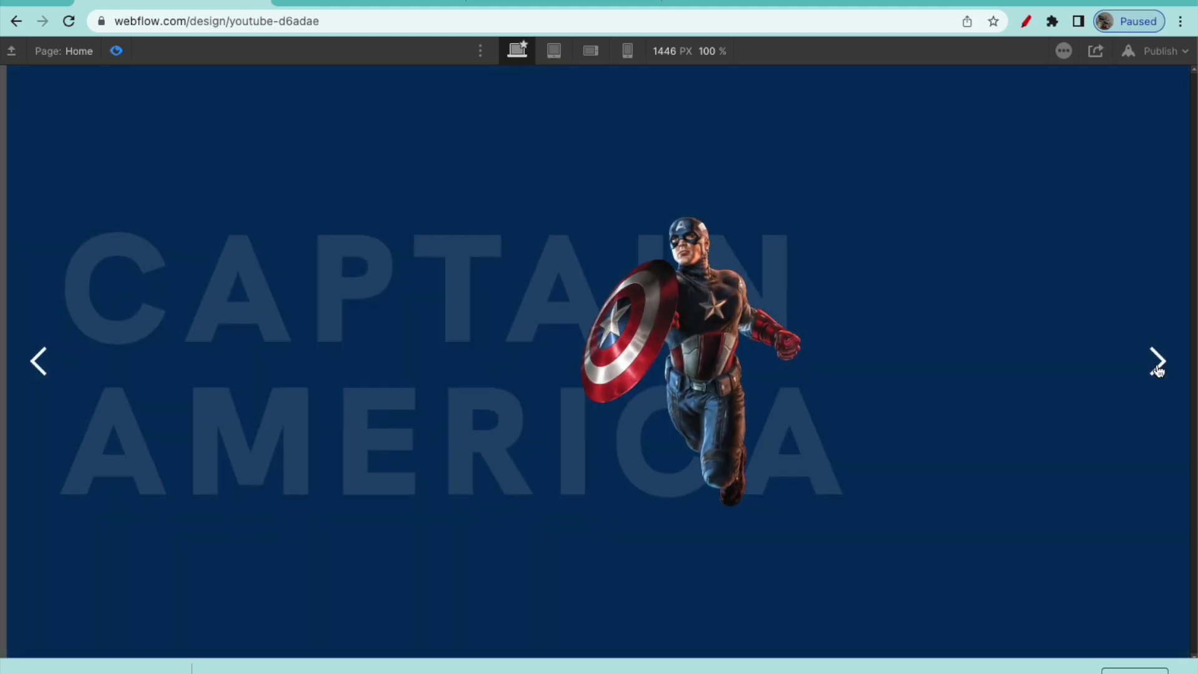
click(117, 55)
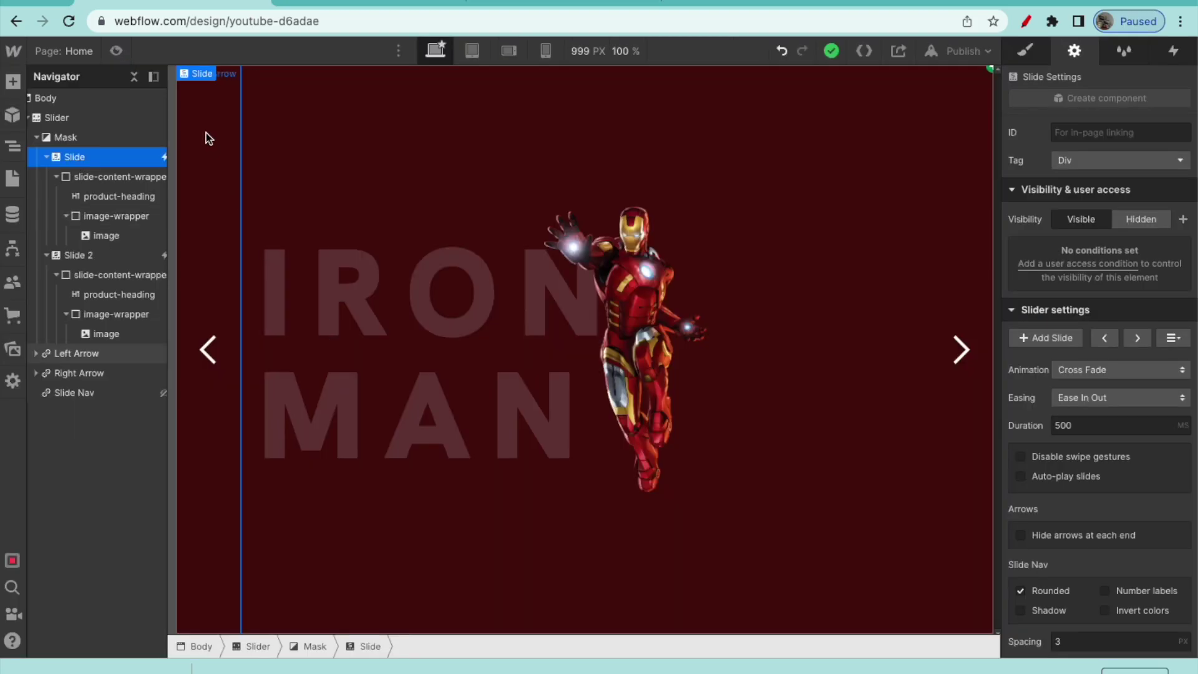
click(116, 51)
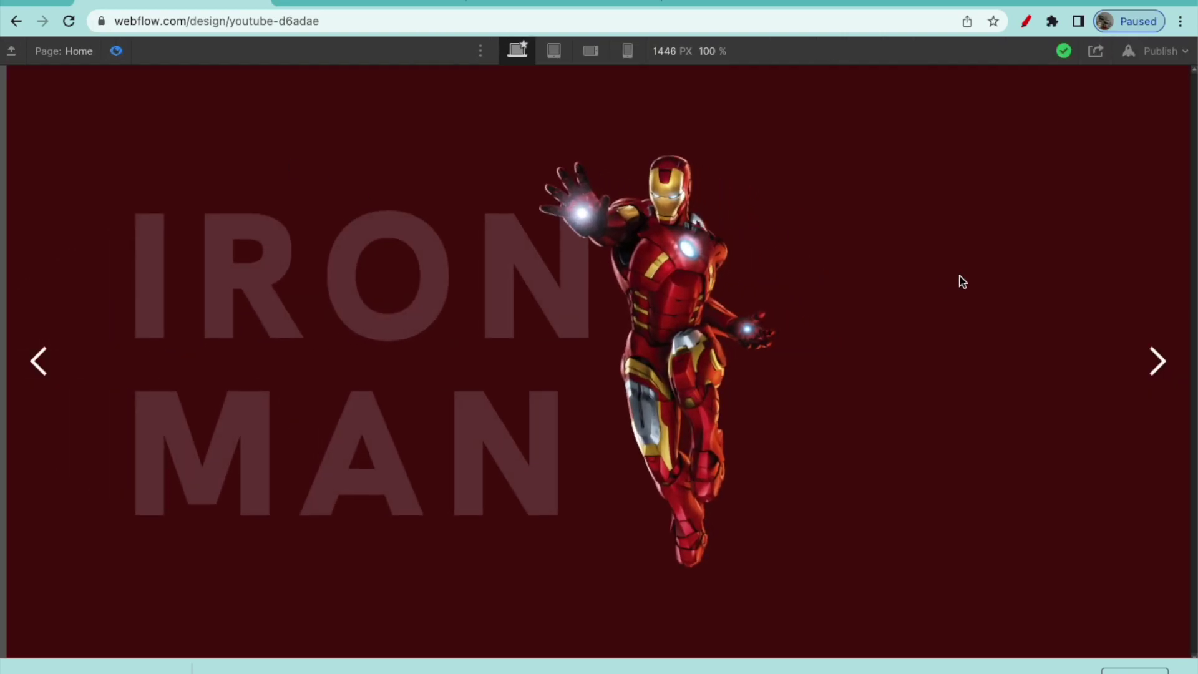
click(113, 53)
click(220, 342)
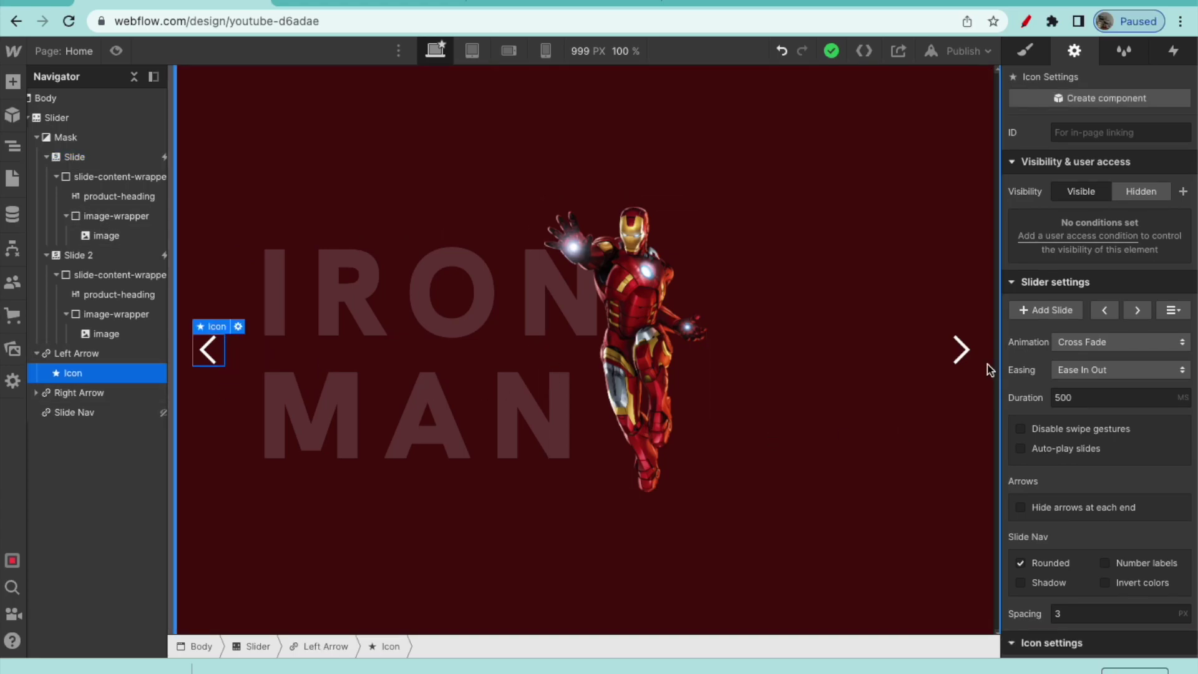
click(76, 353)
Step: Apply a new 'arrow' class to the left arrow, sized 2em wide and 2em tall
click(1024, 53)
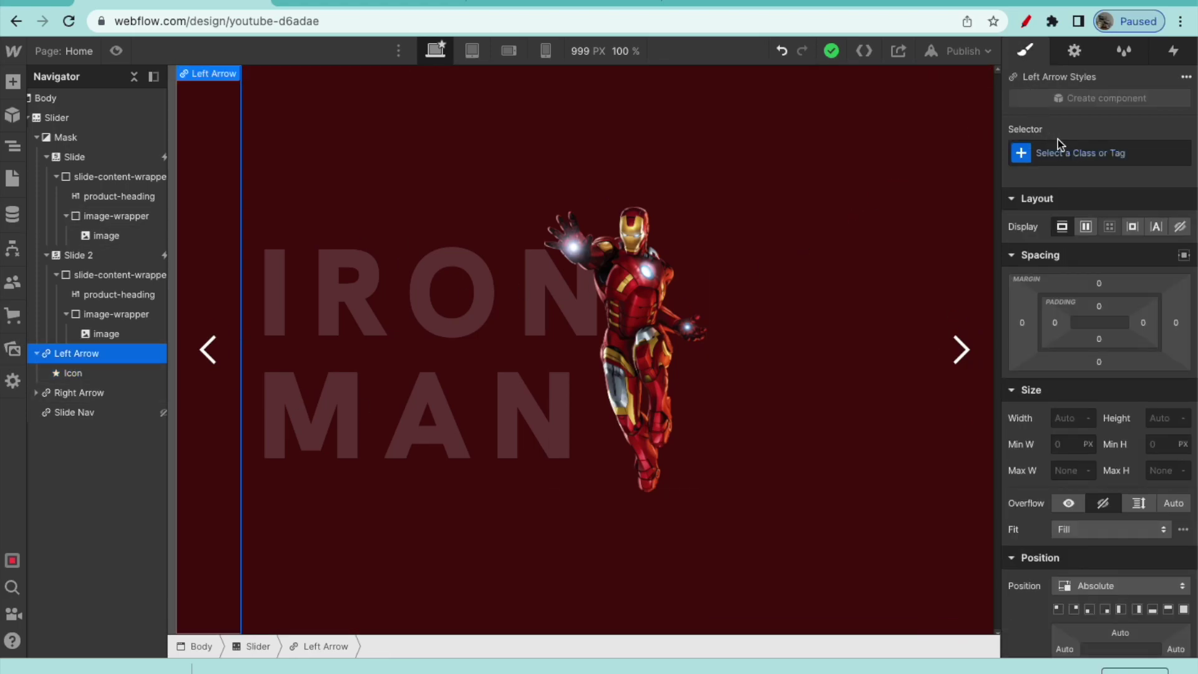
click(1061, 151)
text(arrow)
key(Return)
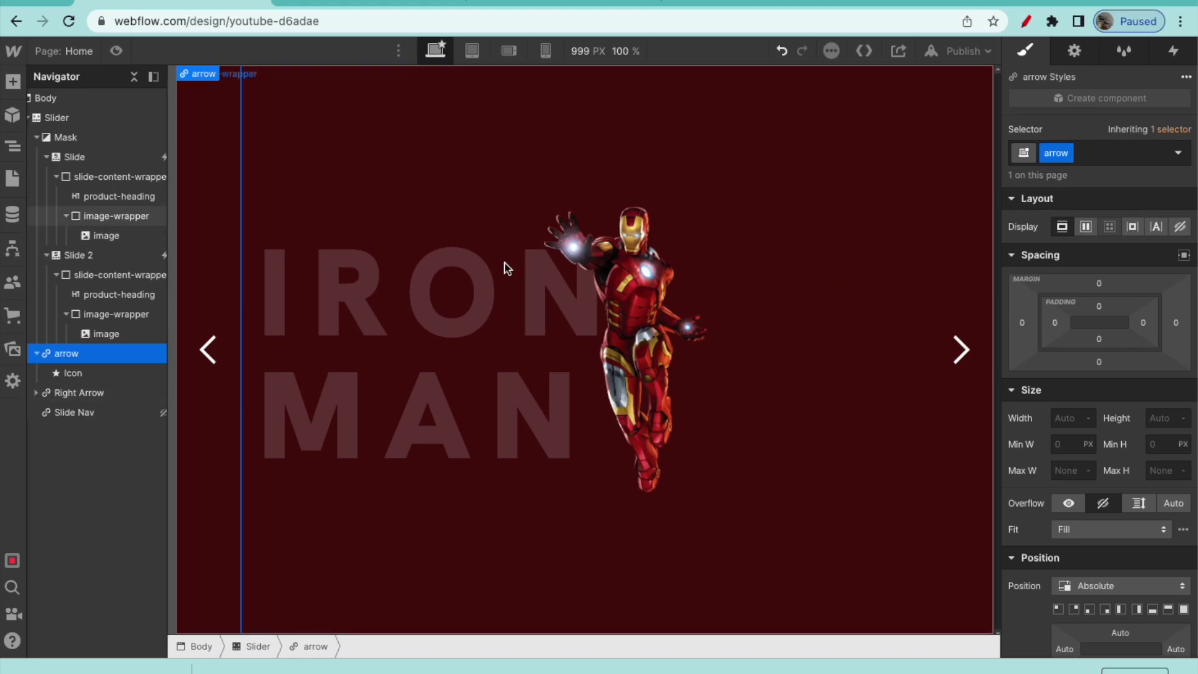
click(1065, 419)
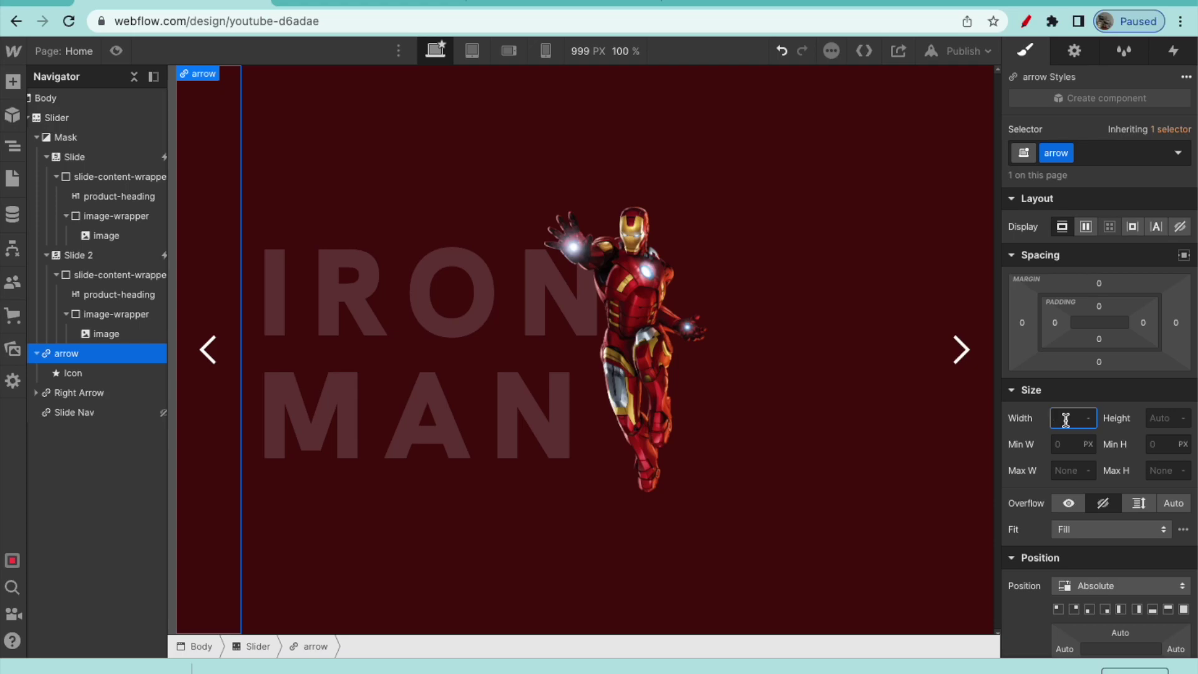
text(4em)
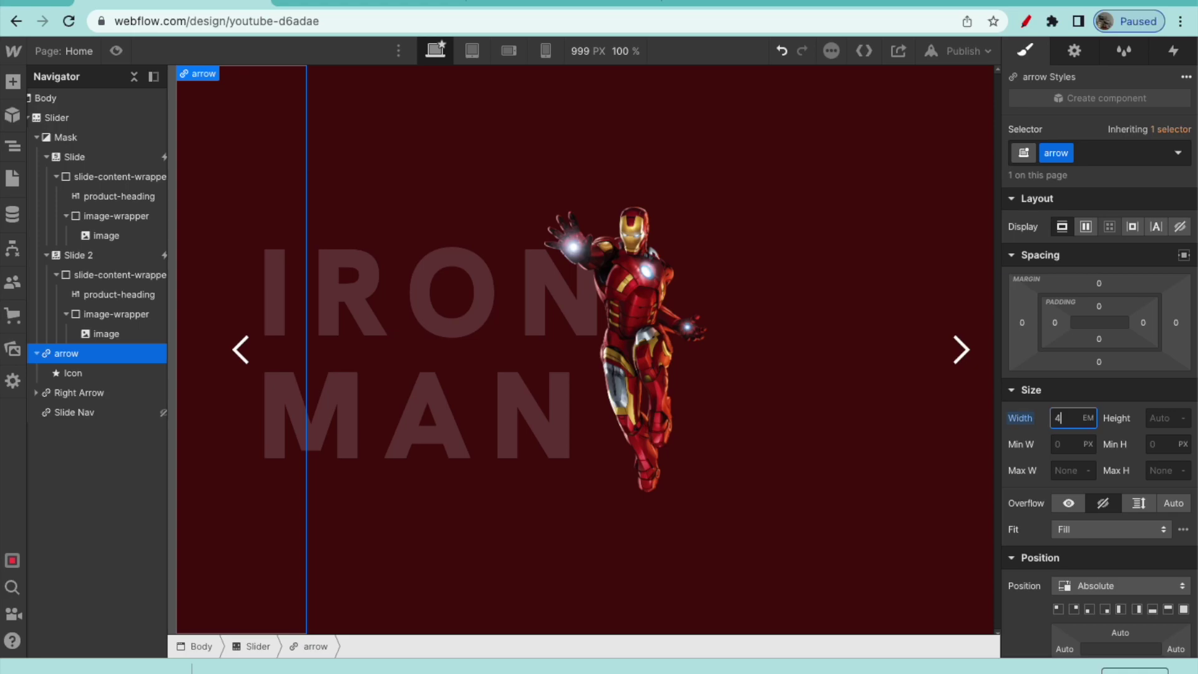
text(3)
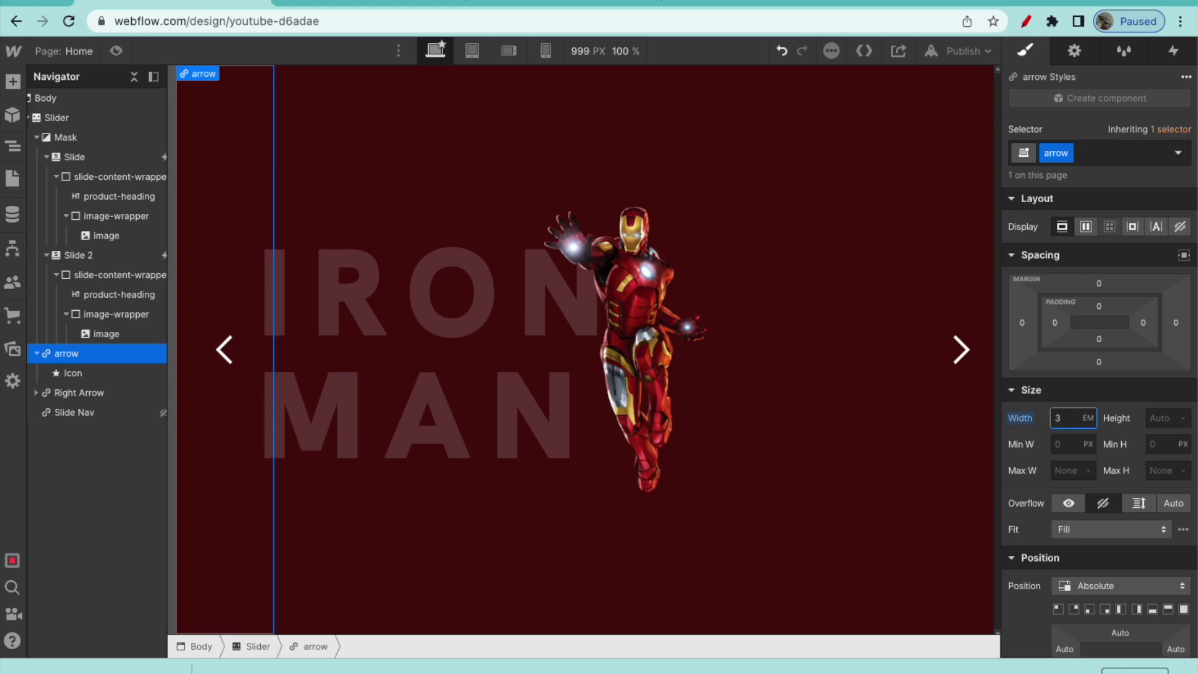
text(2)
key(Tab)
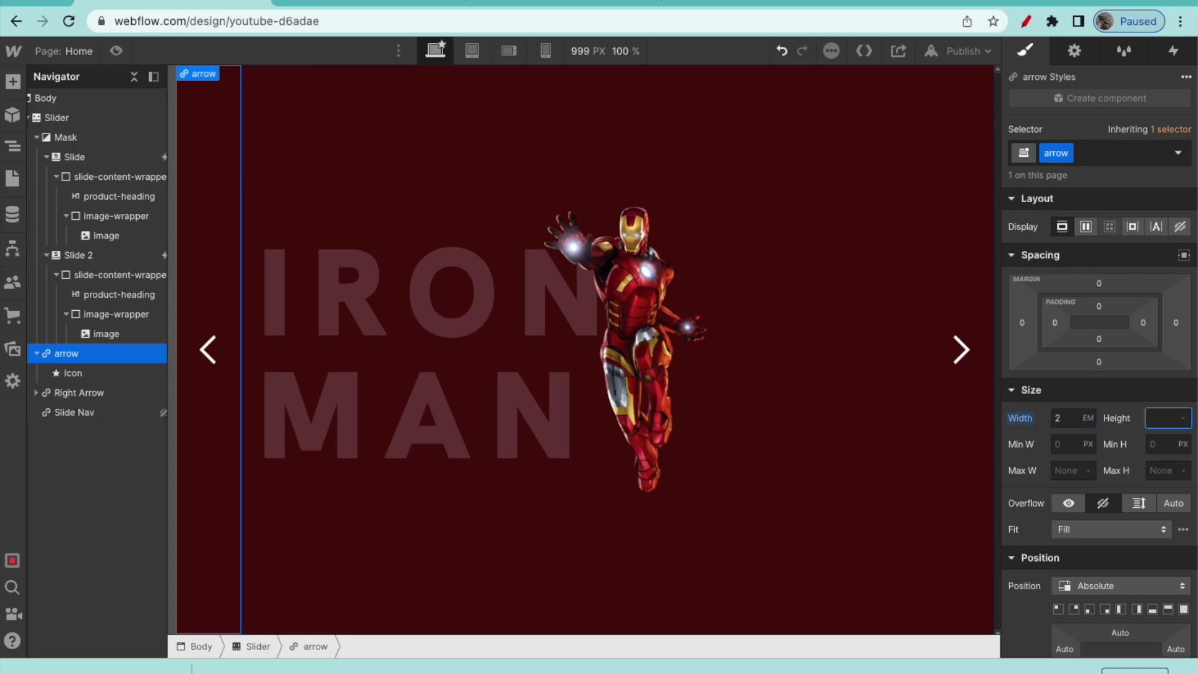
text(2)
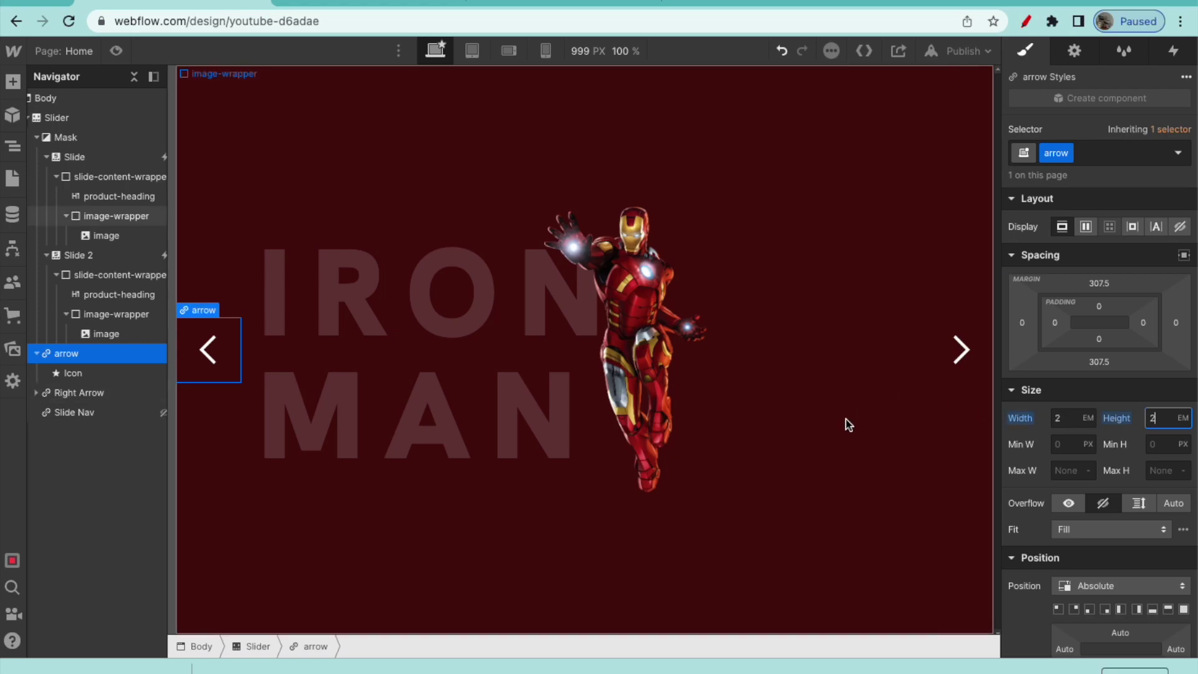
click(967, 390)
Step: Apply the existing 'arrow' class to the right arrow
click(1060, 152)
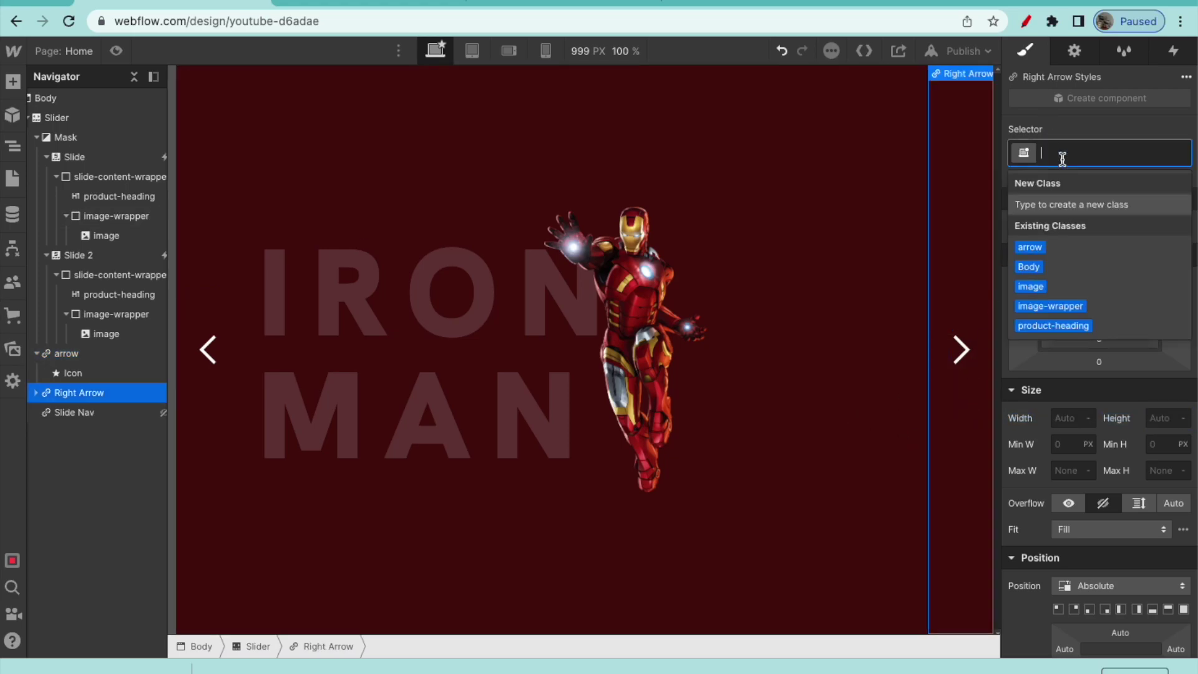
text(arr)
key(Return)
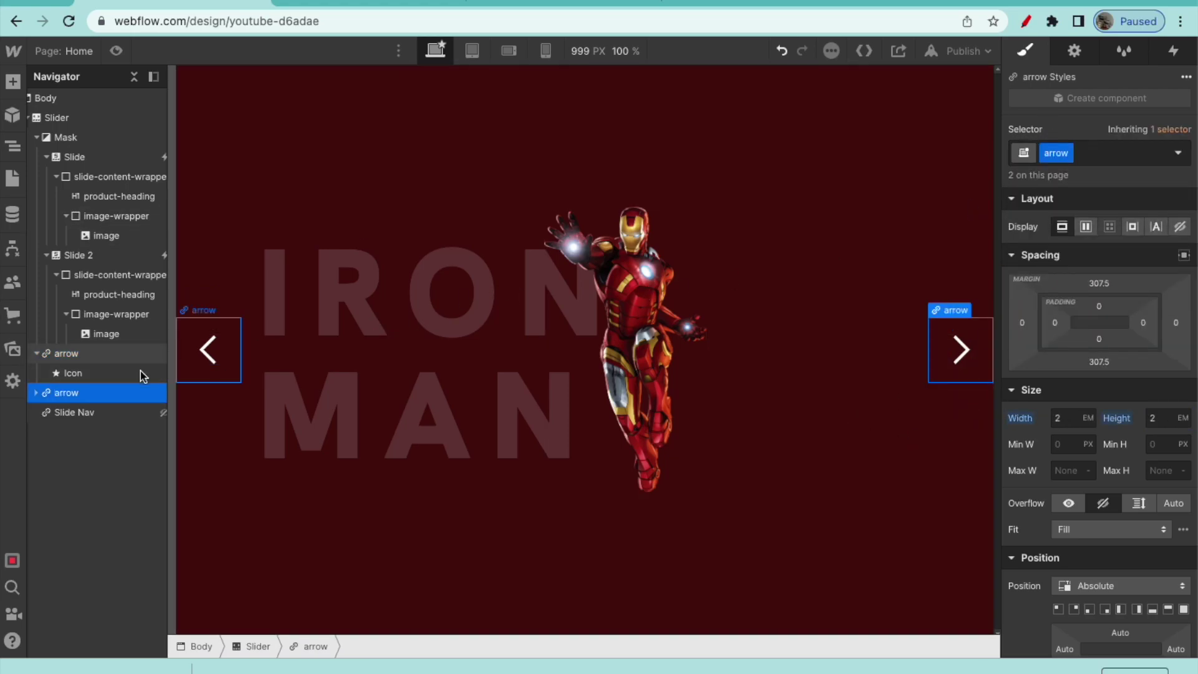
Step: Give the arrow class 4em left and right margins
click(208, 375)
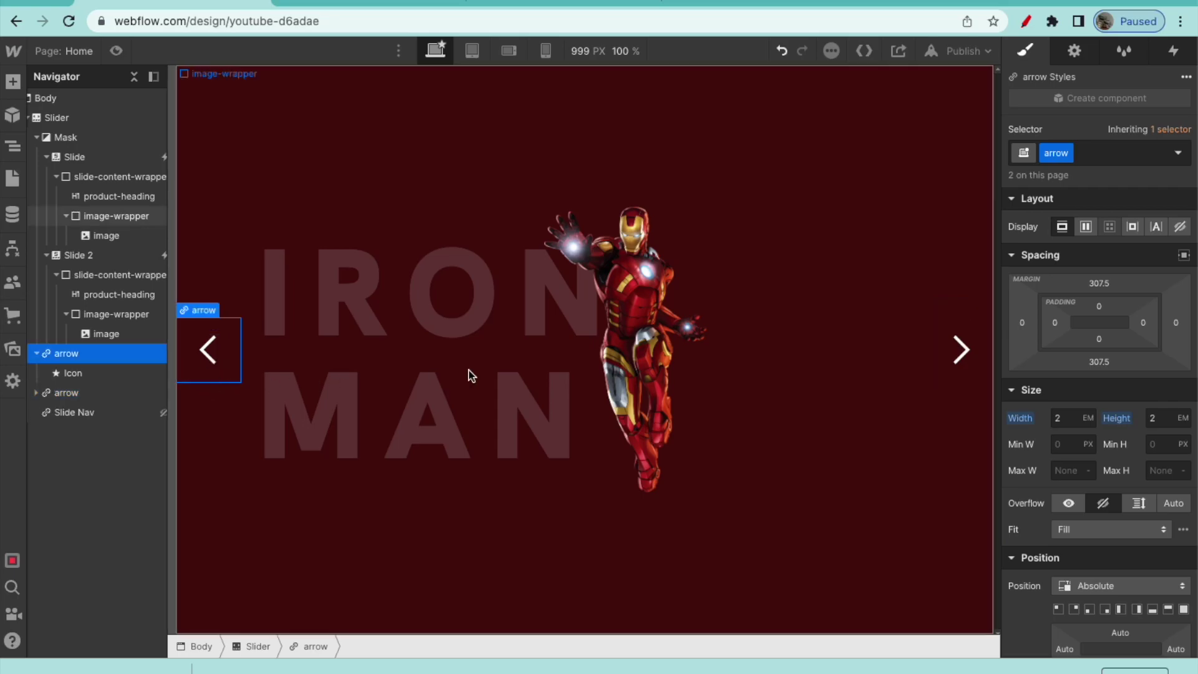
click(1027, 325)
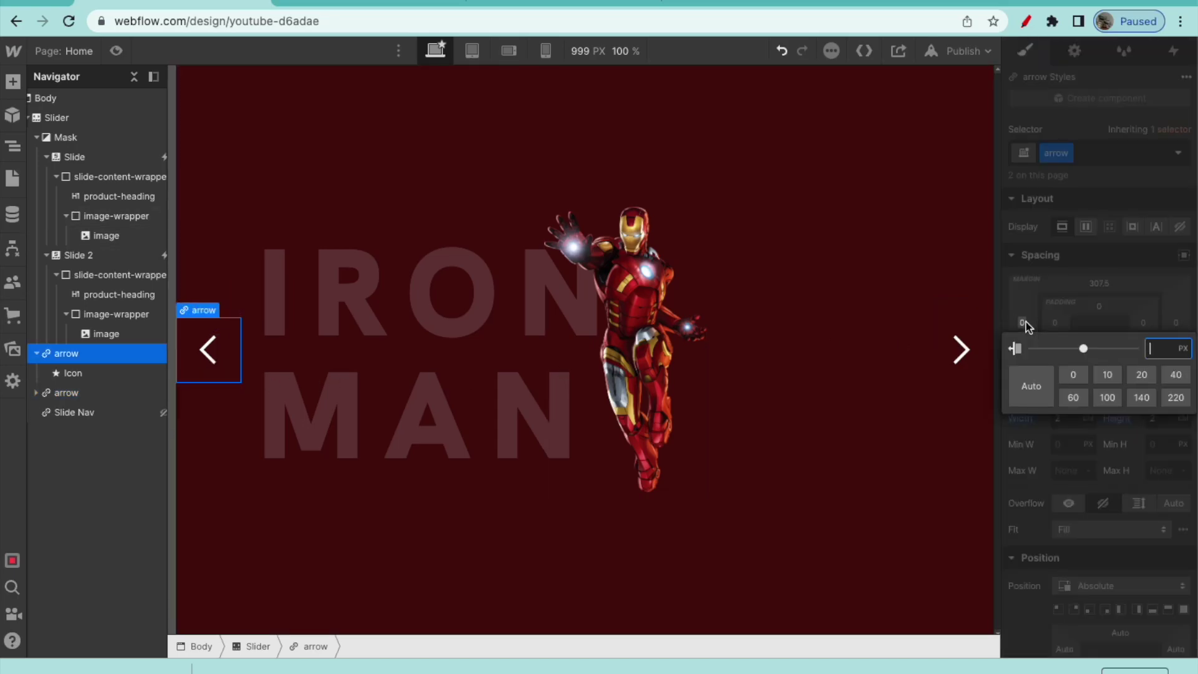
text(4em)
key(Return)
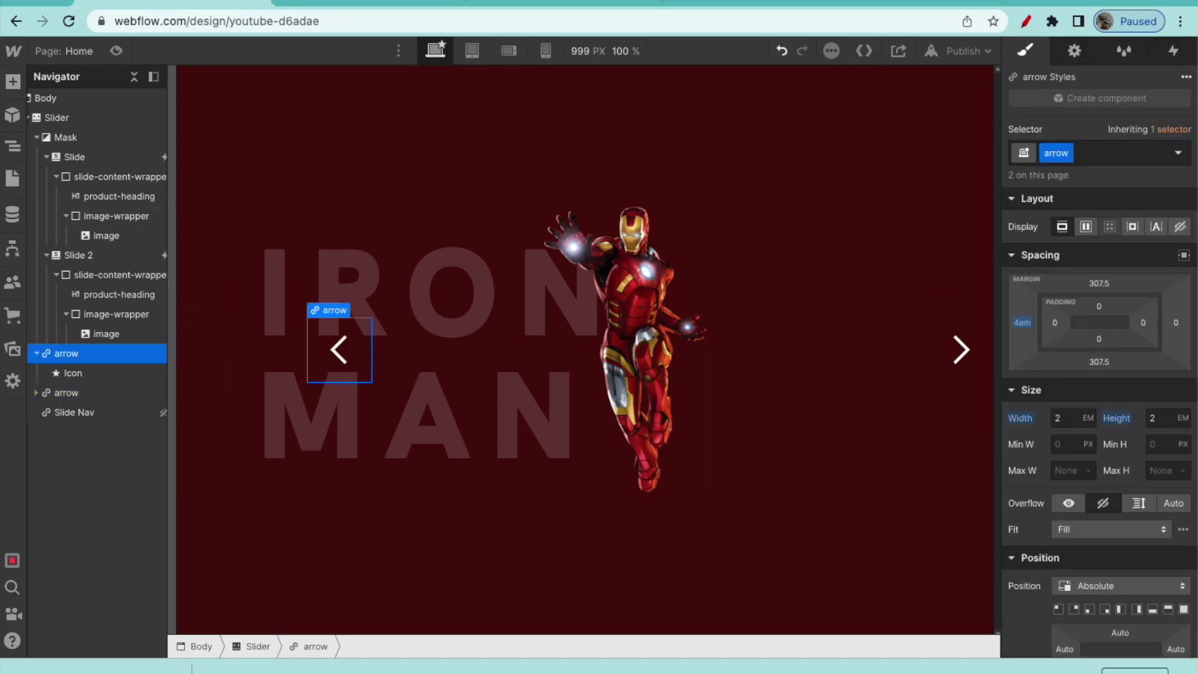
click(1177, 325)
text(4em)
key(Return)
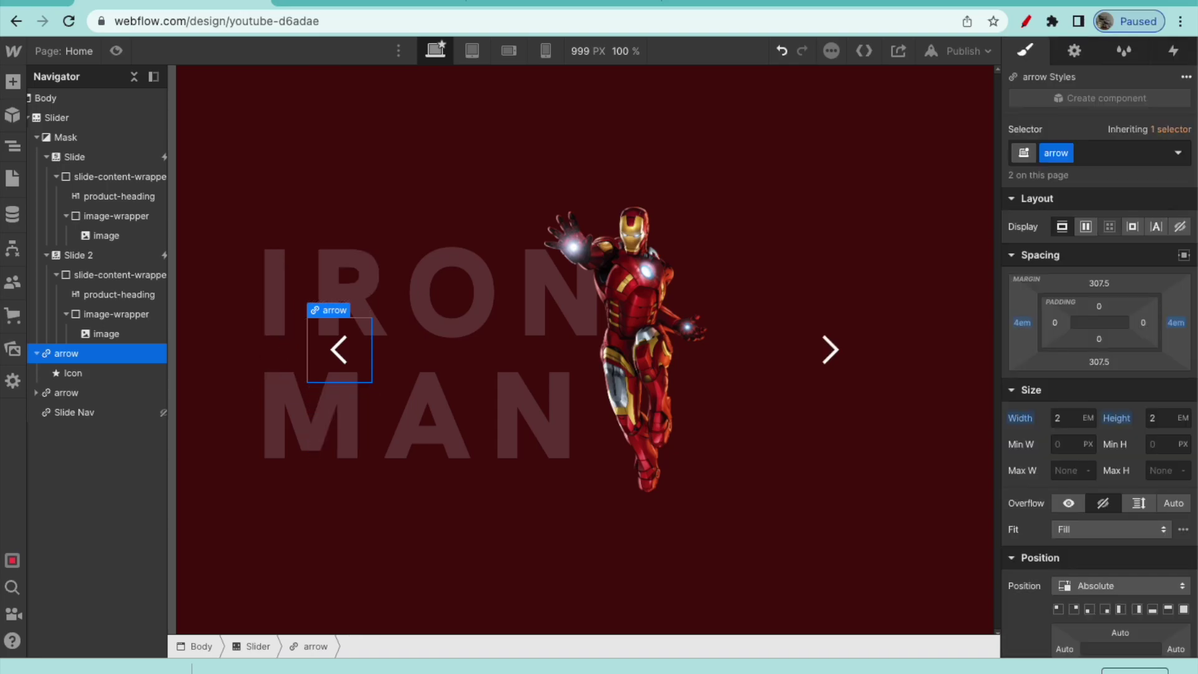
Step: Reduce the arrow's left and right margins to 2em
click(1022, 323)
text(2em)
key(Return)
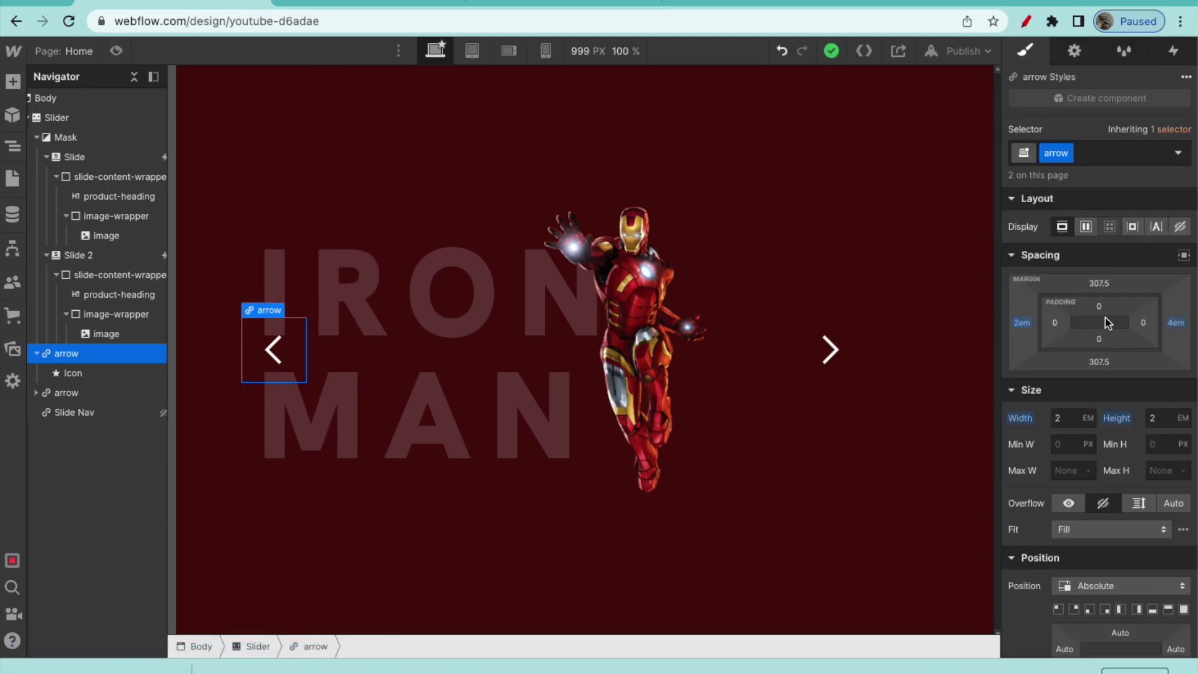
click(1176, 323)
text(2em)
key(Return)
Step: Change the arrow's right and left margins to 5vw instead
click(895, 349)
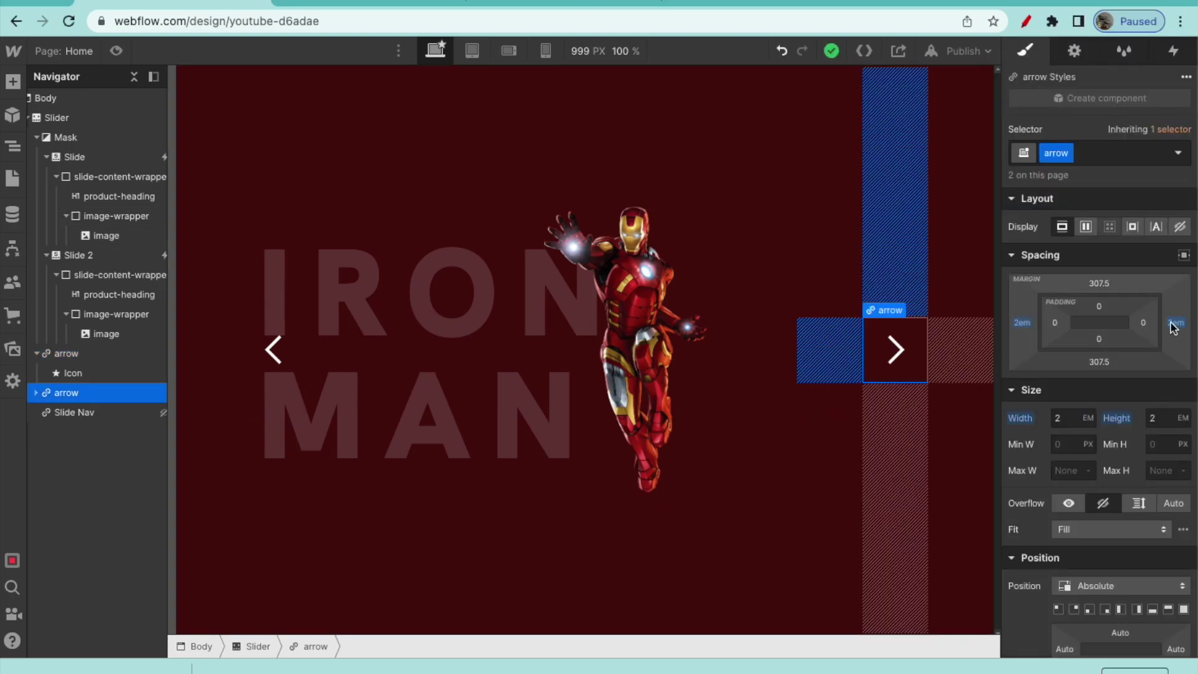
click(1175, 322)
text(5vw)
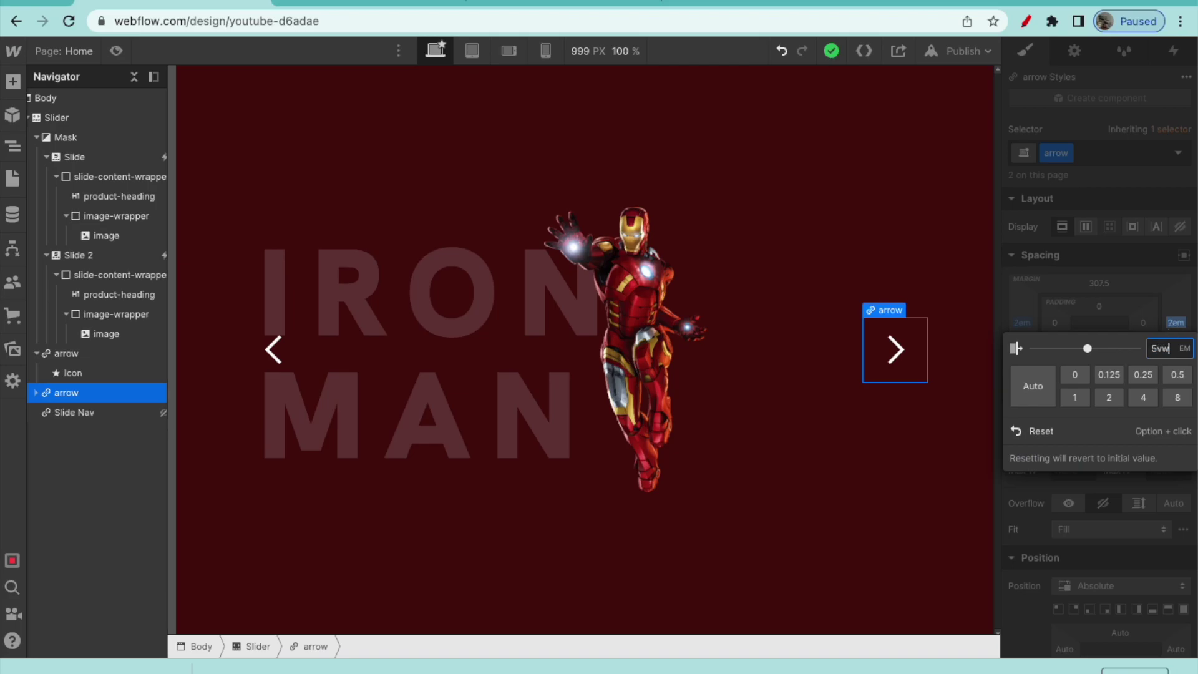
key(Return)
click(1021, 323)
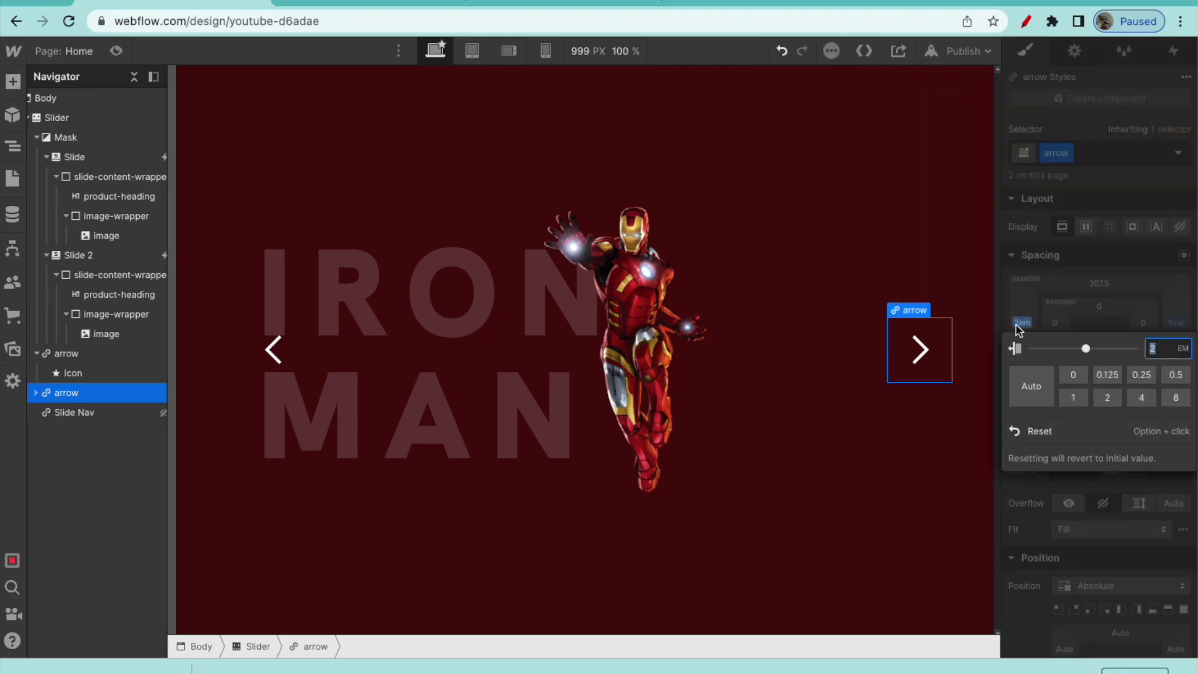
text(5vw)
key(Return)
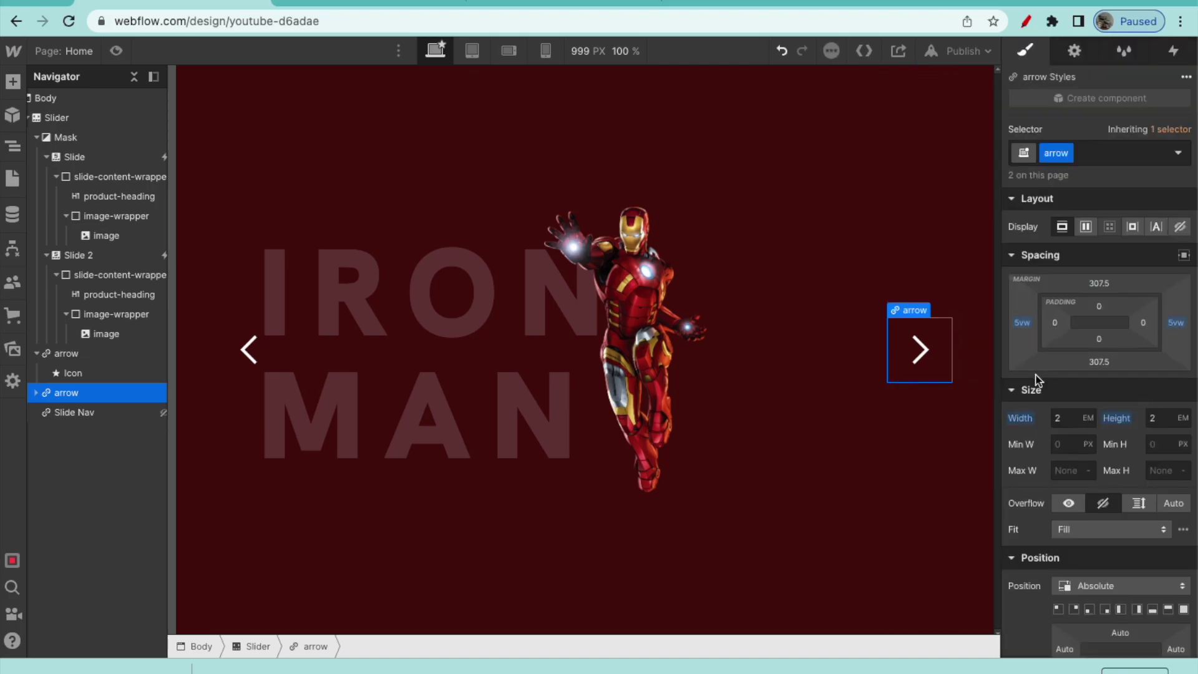
scroll(1105, 419, down, 10)
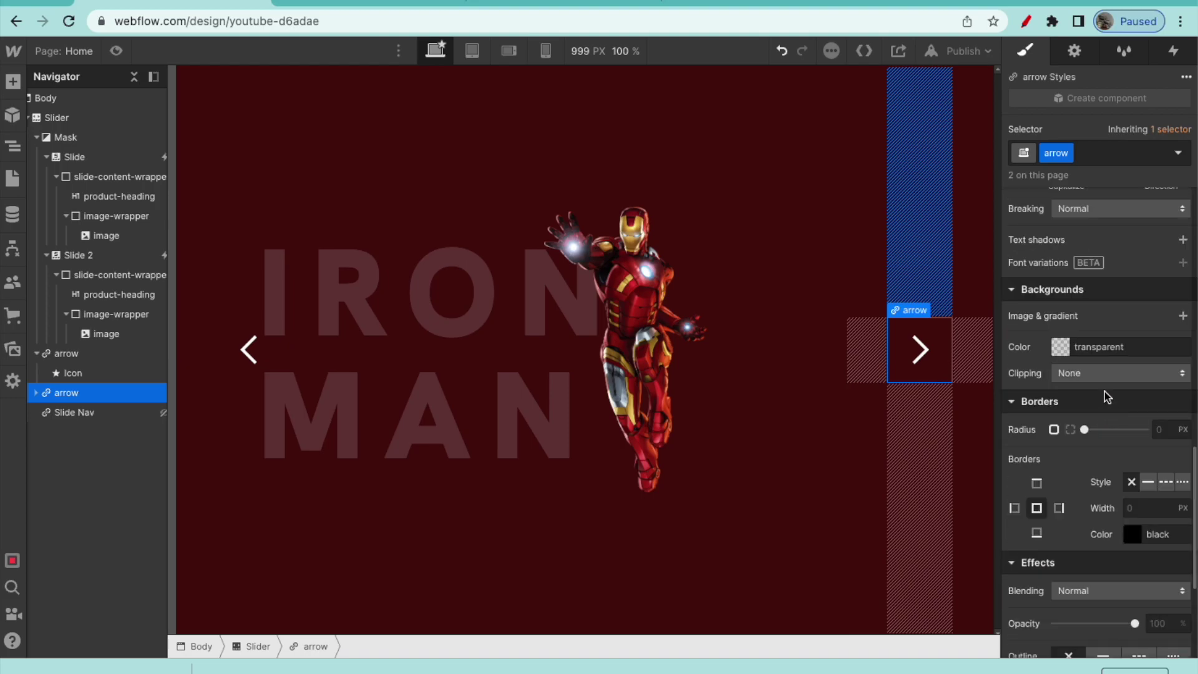
Step: Set the arrows' border width to 2px and radius to 50% to make circles
click(1147, 506)
text(2)
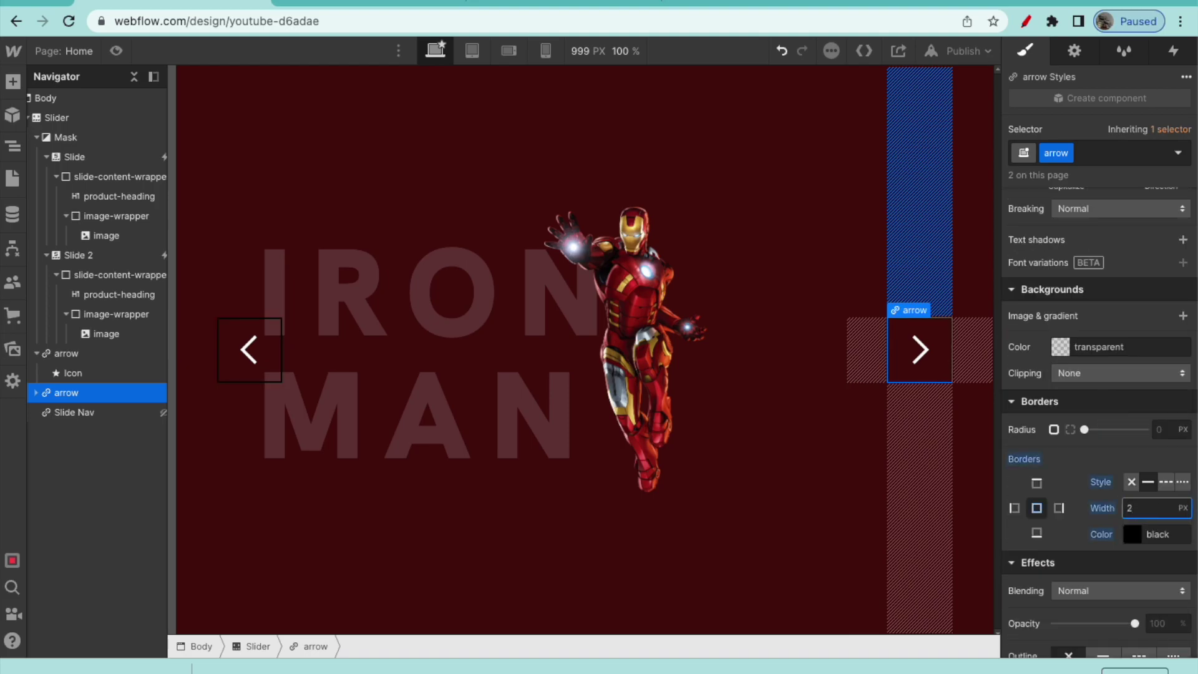
click(1162, 432)
text(50%)
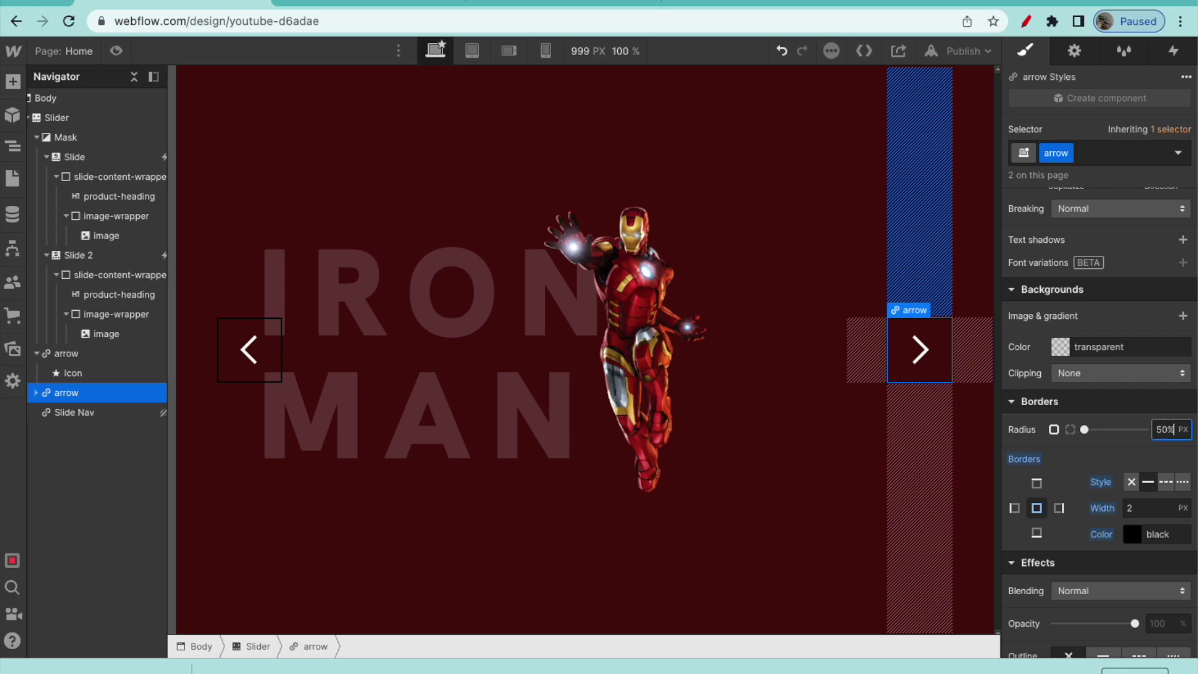
key(Return)
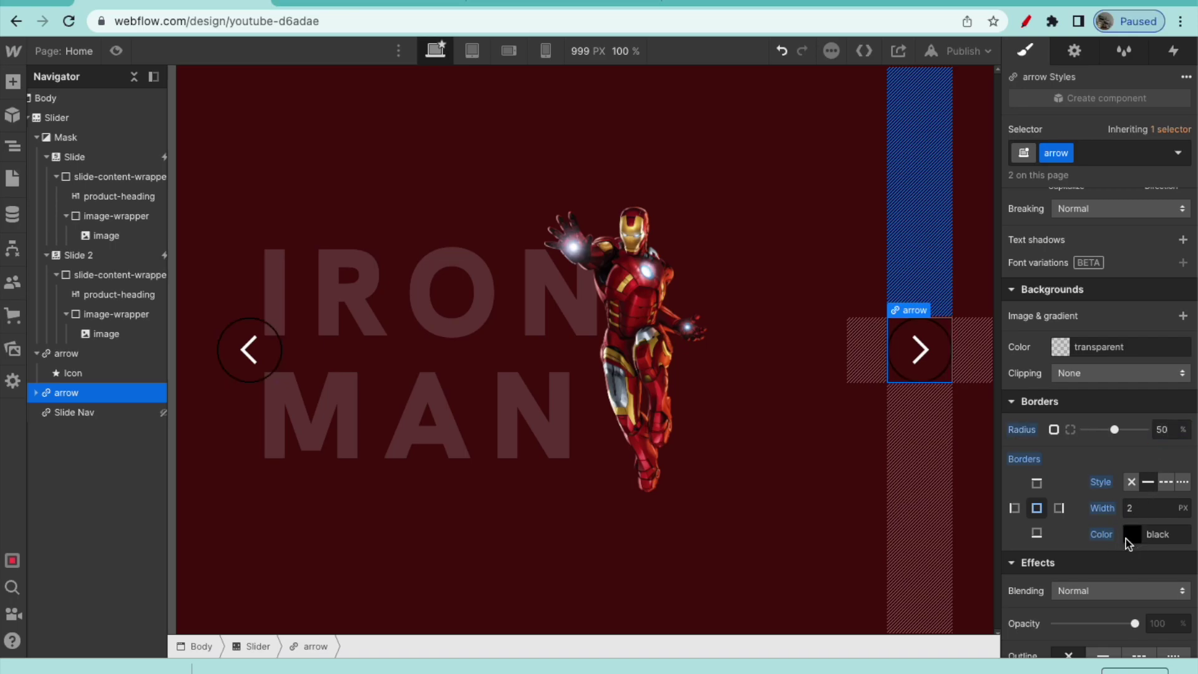
Step: Change the arrows' border colour to white (#ffffff)
click(1131, 534)
drag(1067, 350, 906, 200)
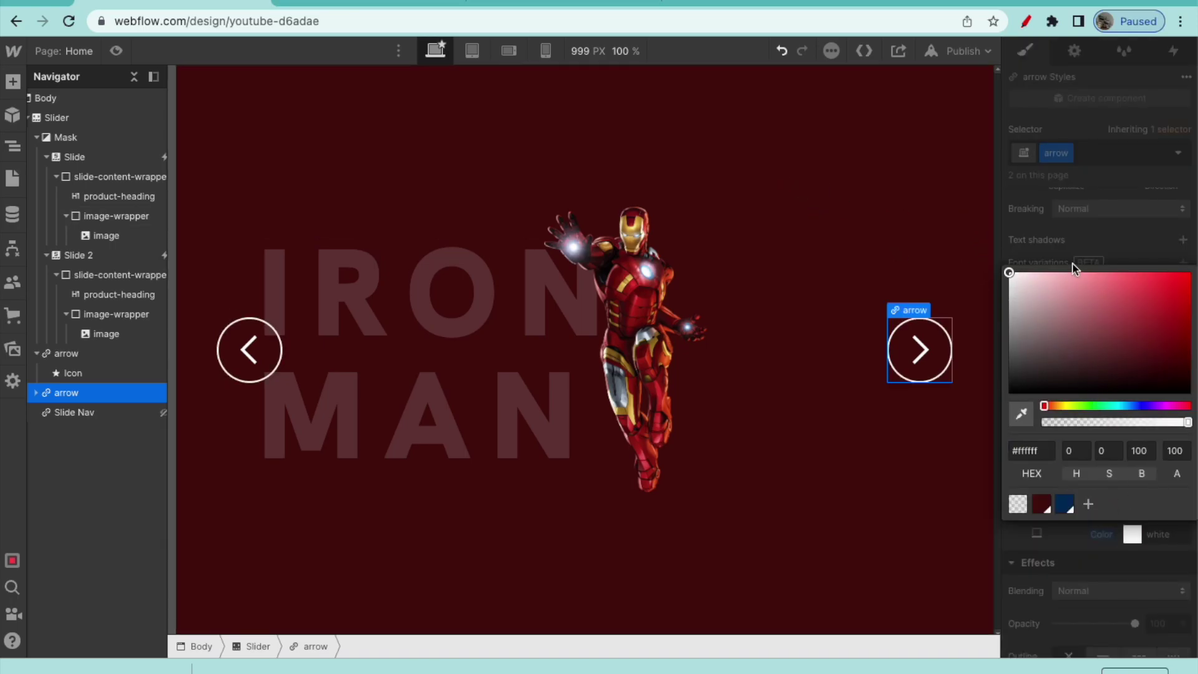
click(781, 165)
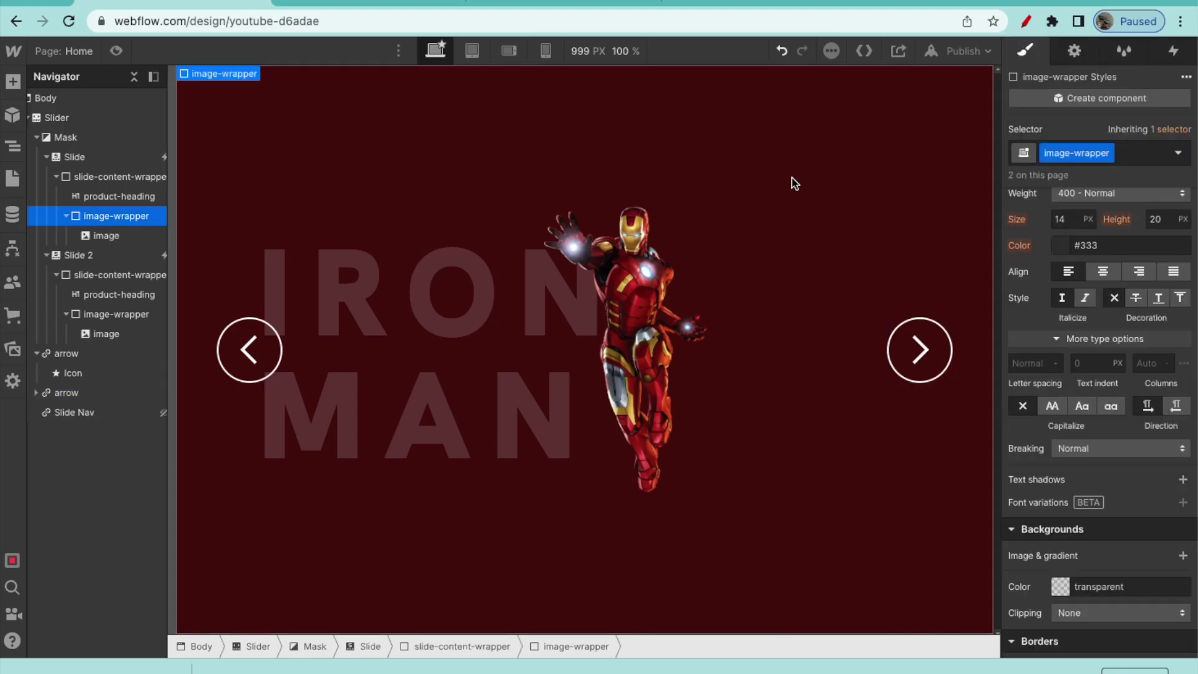
click(905, 337)
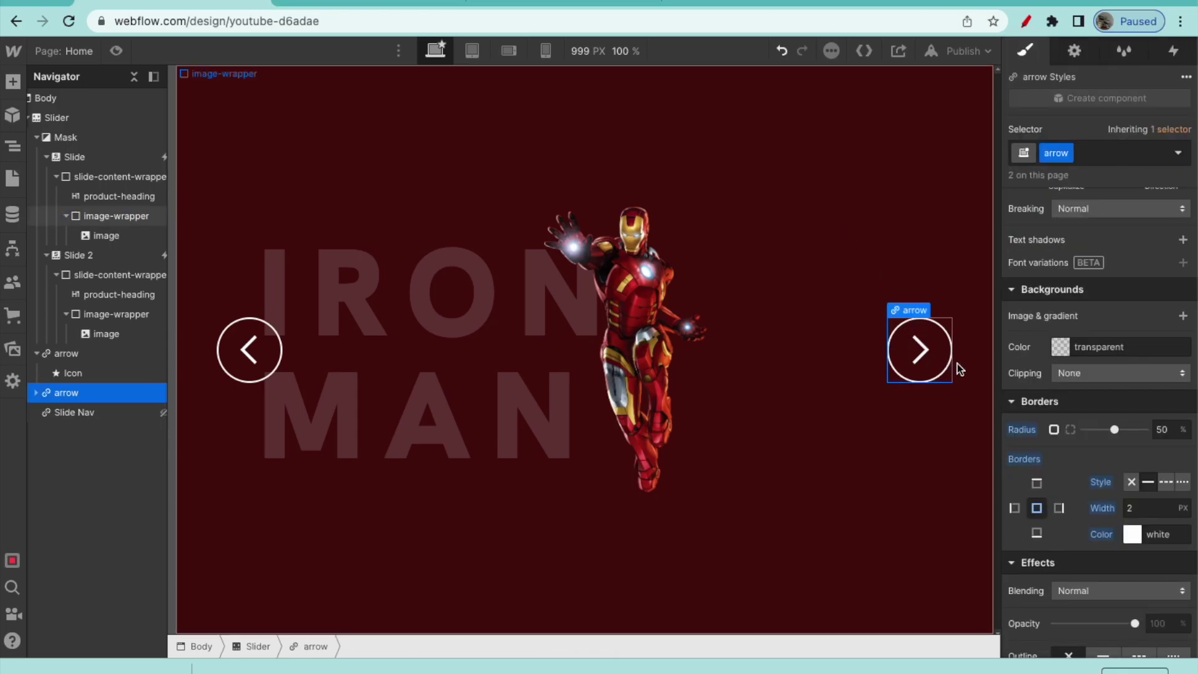
click(118, 54)
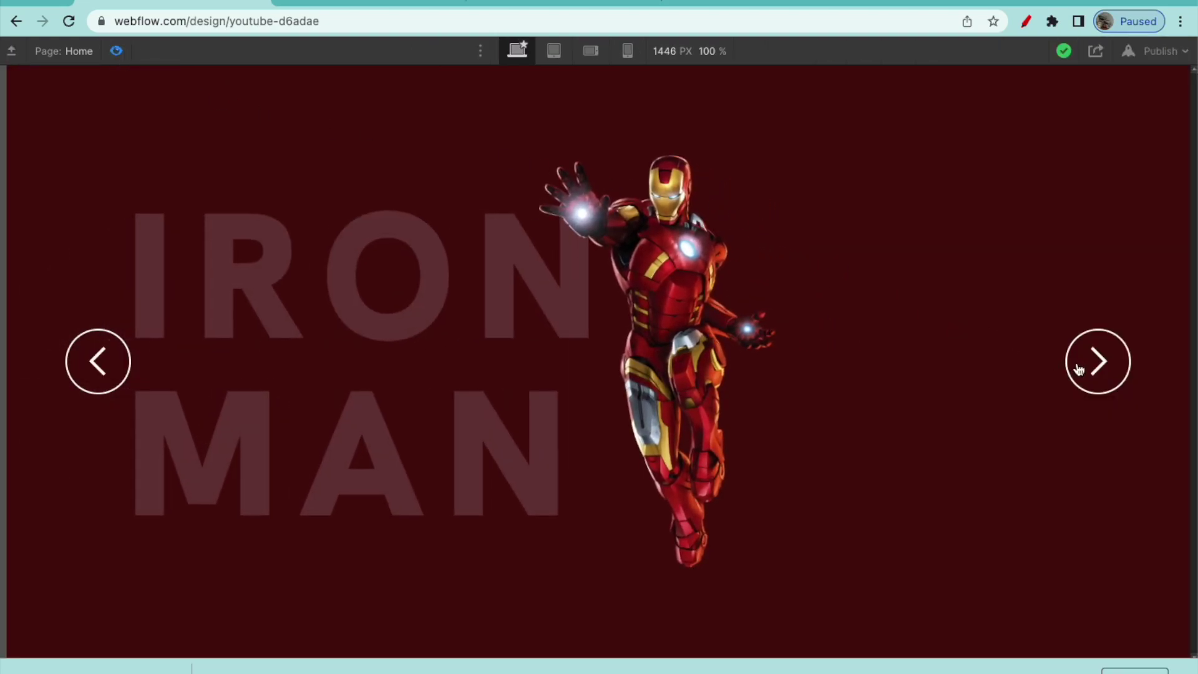
Step: Use the preview arrows to advance to Captain America and back to Iron Man
click(1079, 369)
click(1088, 368)
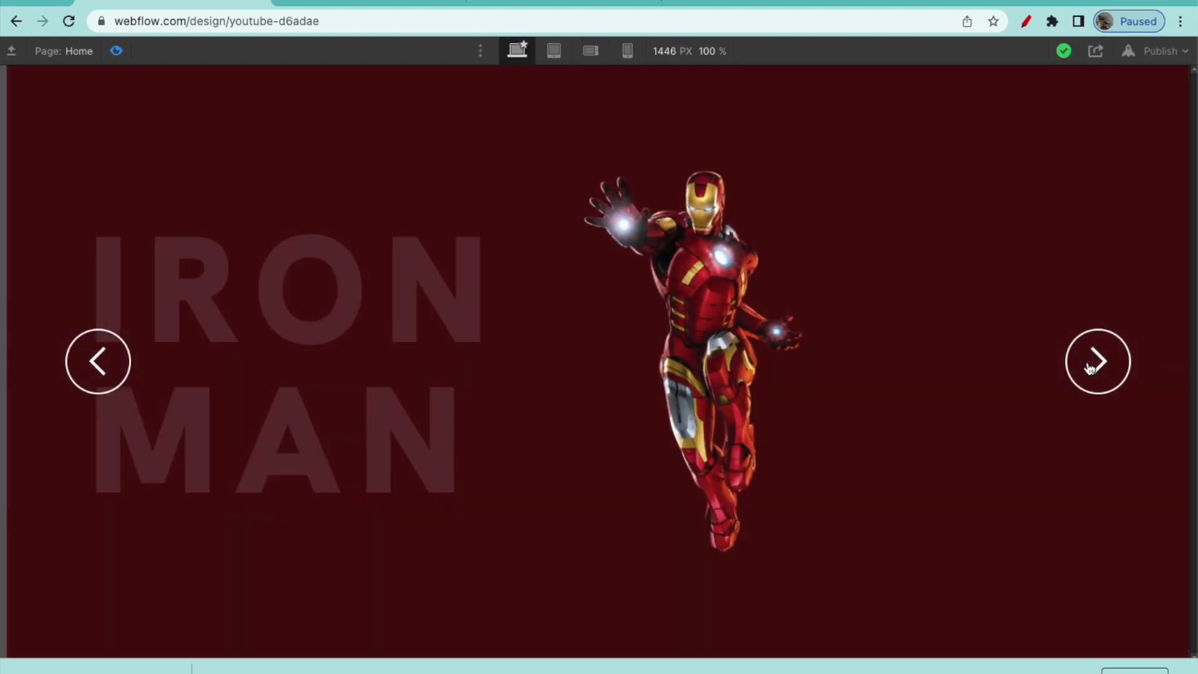
click(1090, 368)
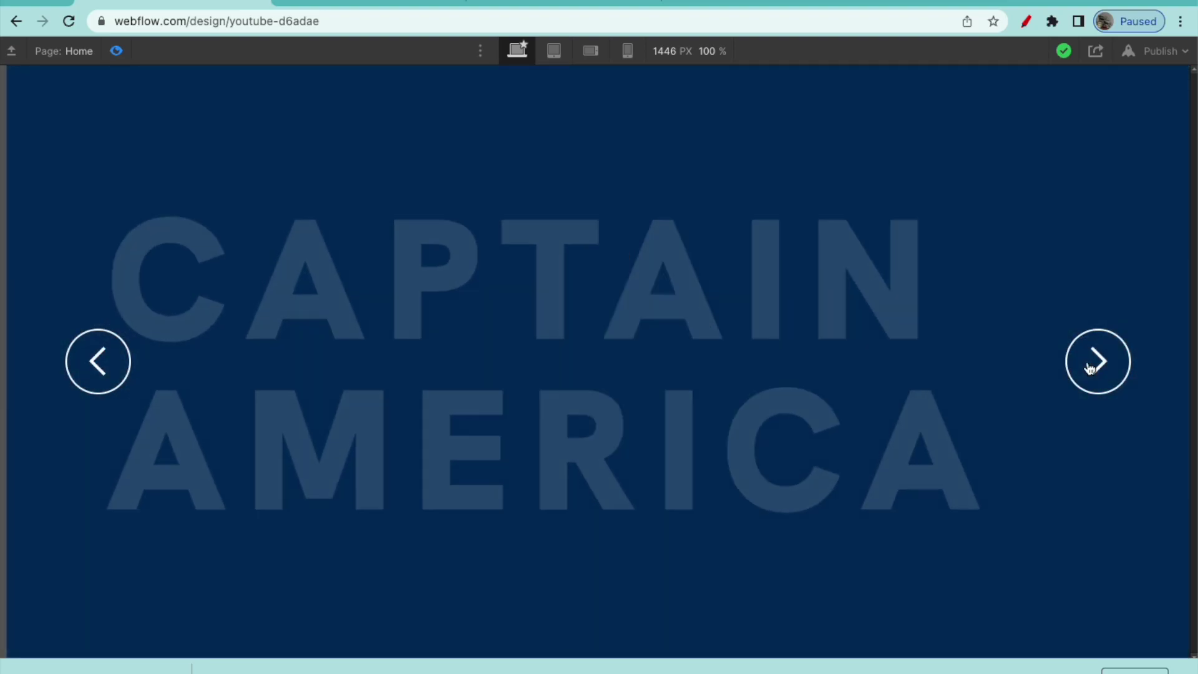
click(1090, 368)
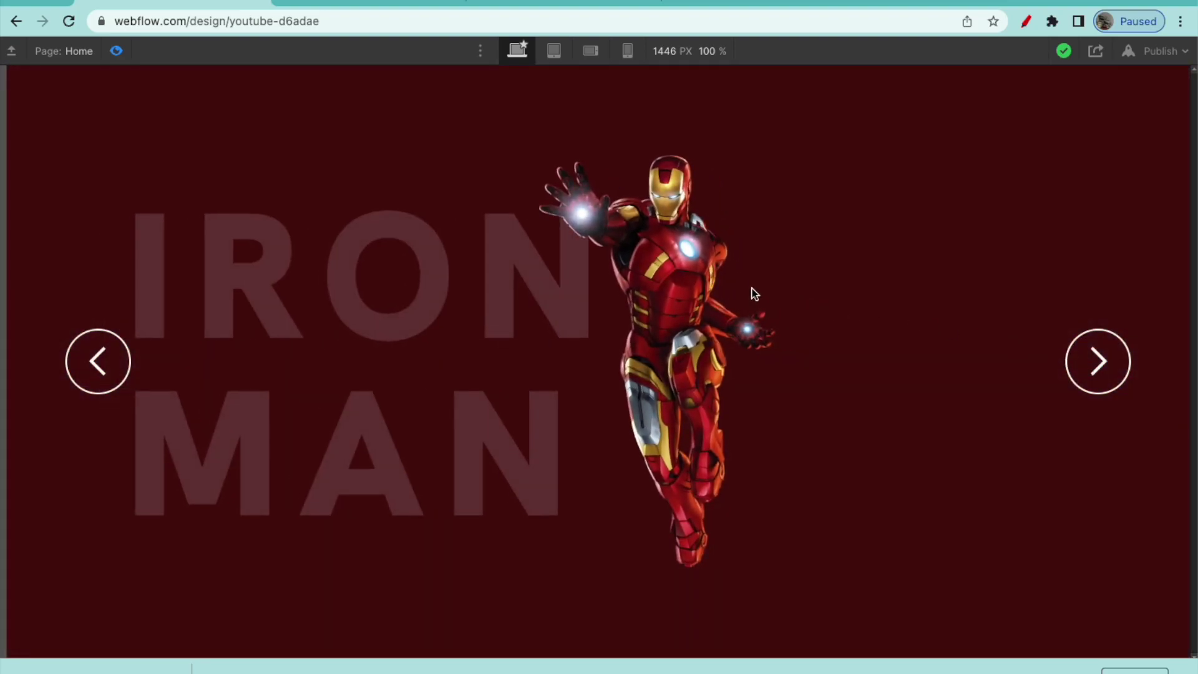